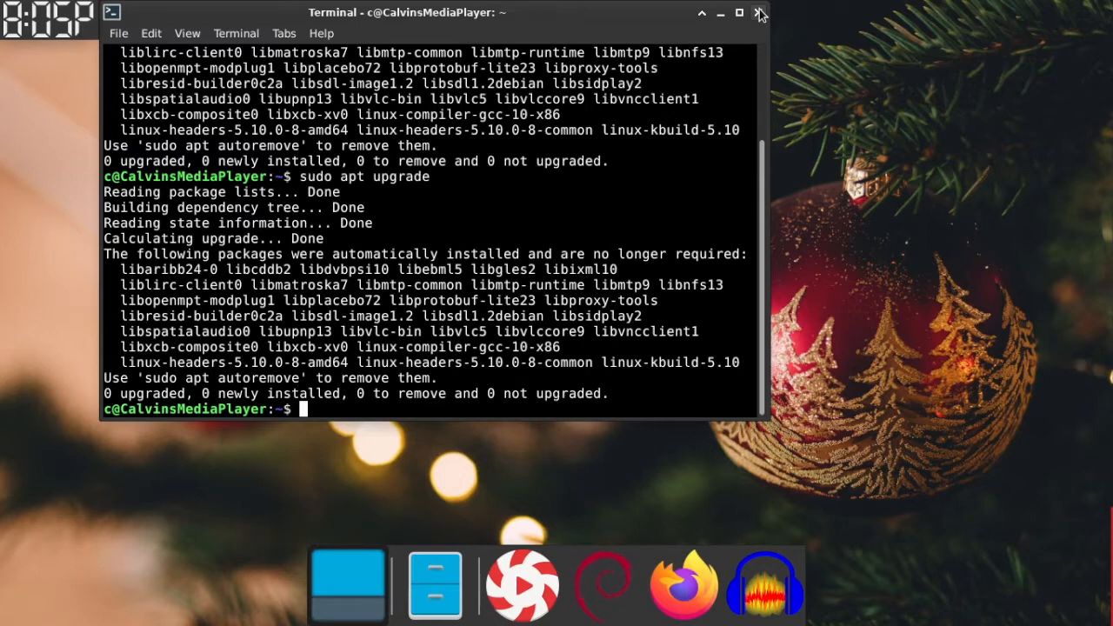
- Remove the packages that are no longer required with sudo apt autoremove, agreeing to continue
{"action": "type", "text": "a"}
{"action": "type", "text": "ud"}
{"action": "key", "text": "BackSpace"}
{"action": "key", "text": "BackSpace"}
{"action": "key", "text": "BackSpace"}
{"action": "type", "text": "sudo apt autore"}
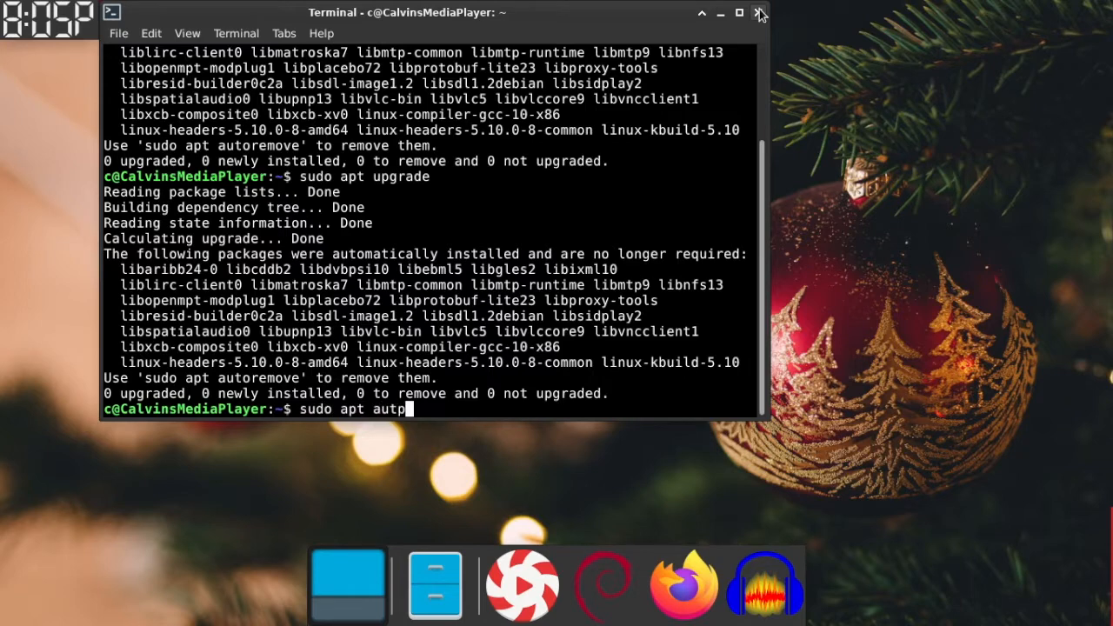
{"action": "type", "text": "move"}
{"action": "key", "text": "Return"}
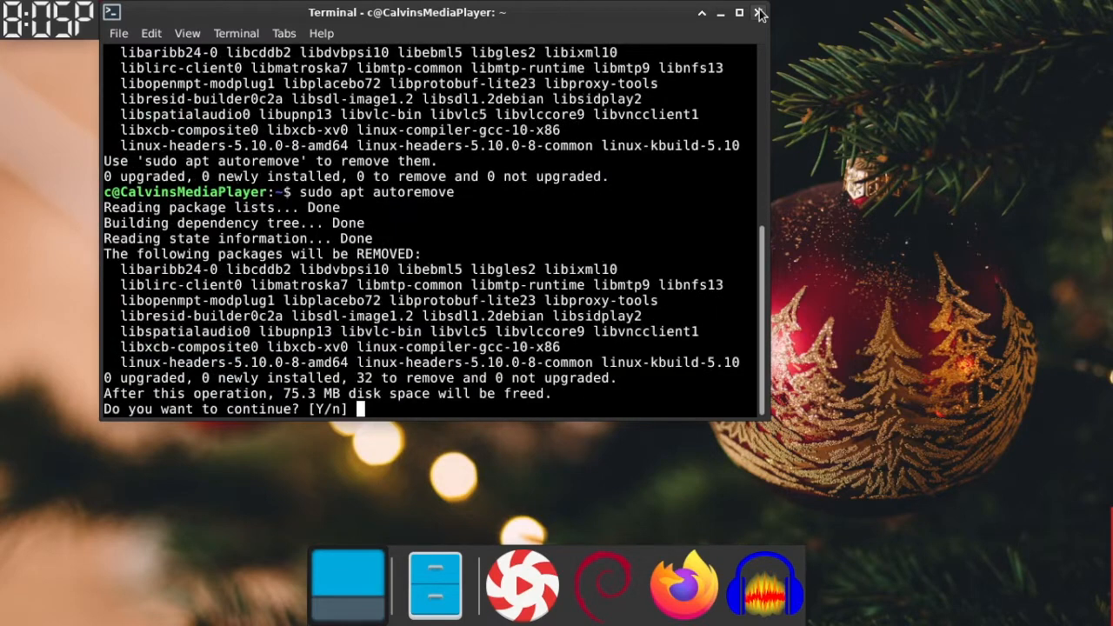
{"action": "type", "text": "y"}
{"action": "key", "text": "Return"}
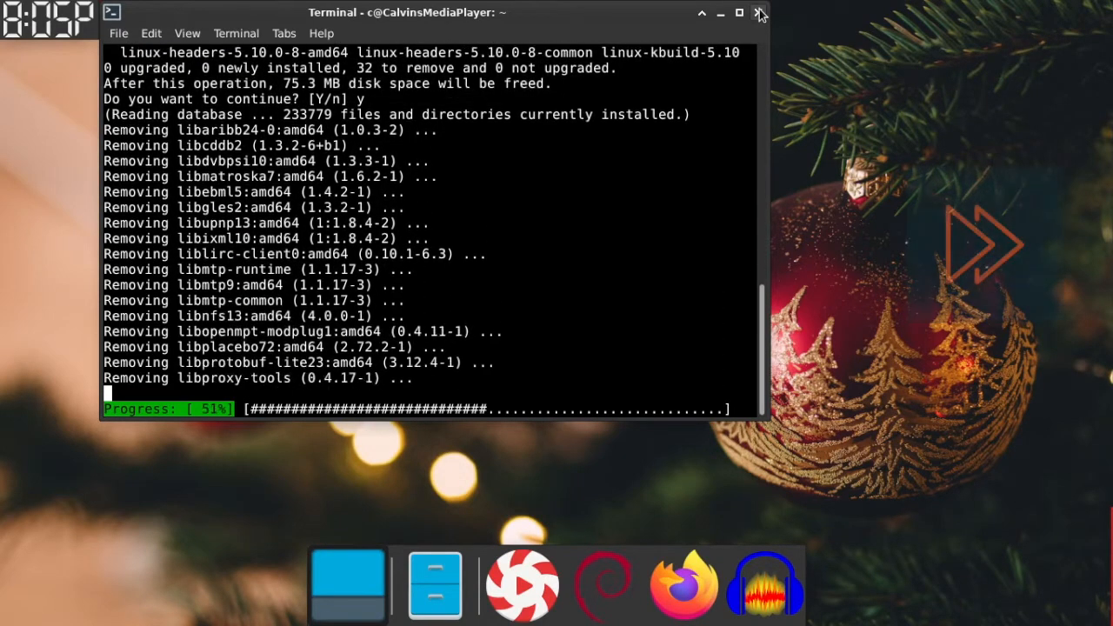
- Refresh the package lists with sudo apt update and install all pending updates with sudo apt upgrade
{"action": "type", "text": "sudo apt update"}
{"action": "key", "text": "Return"}
{"action": "type", "text": "sudo apt upgrade"}
{"action": "key", "text": "Return"}
{"action": "type", "text": "y"}
{"action": "key", "text": "Return"}
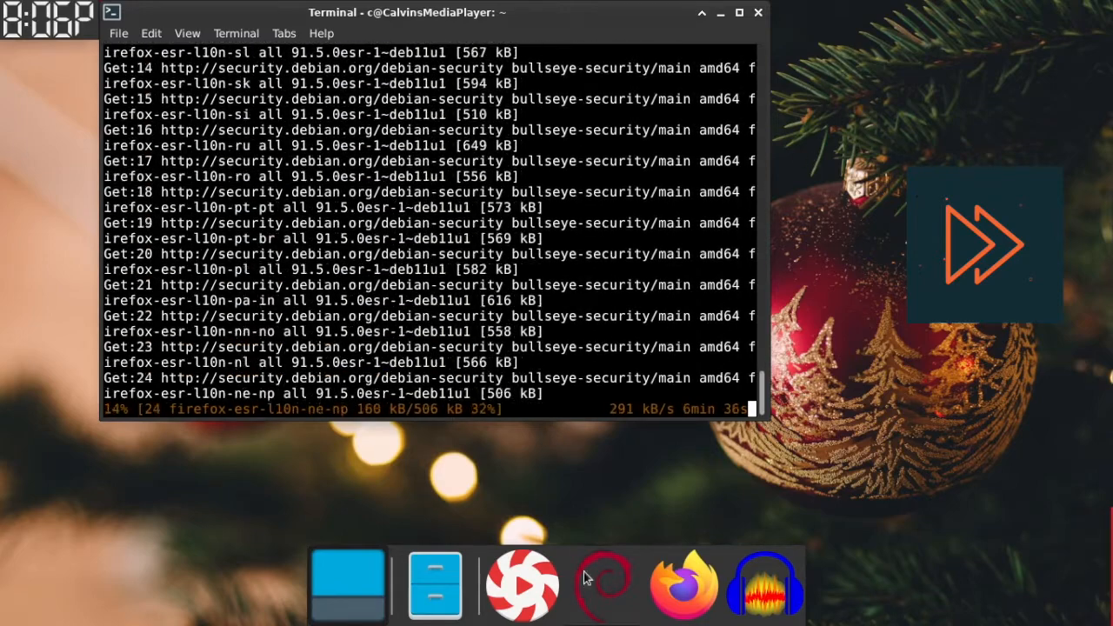
- Switch to Firefox and search DuckDuckGo for "trinity desktop environment"
{"action": "left_click", "coordinate": [684, 580]}
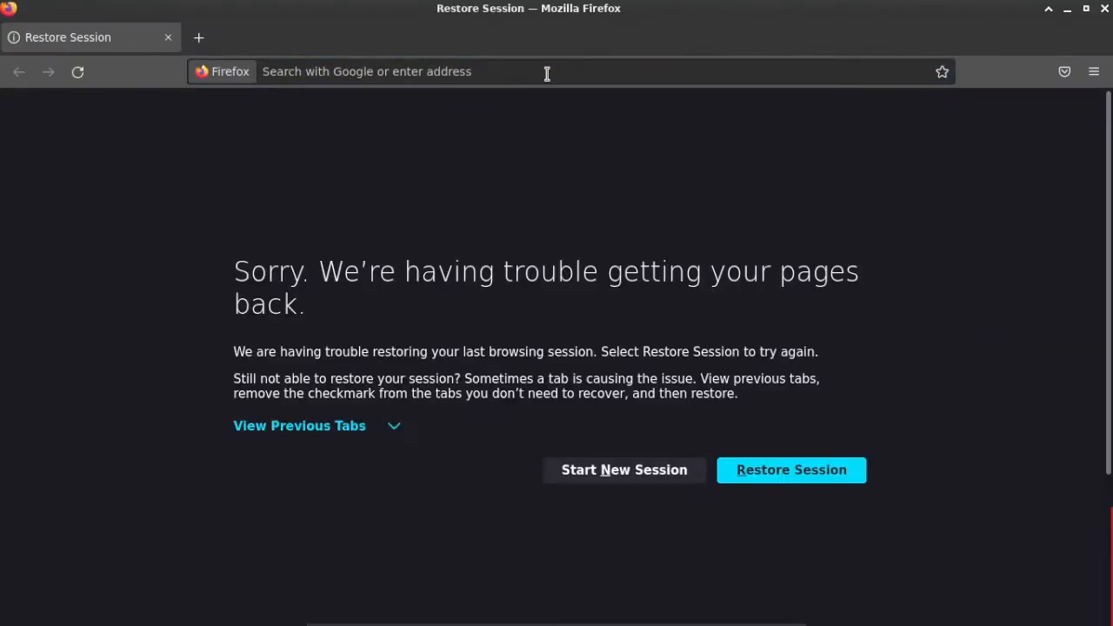
{"action": "left_click", "coordinate": [527, 77]}
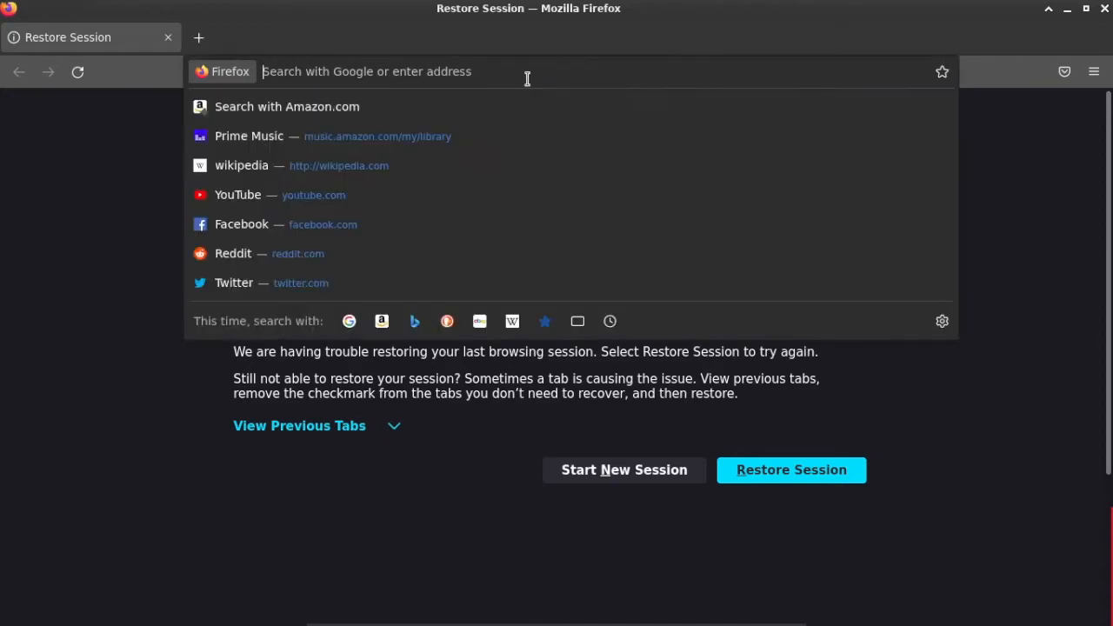
{"action": "type", "text": "trinity "}
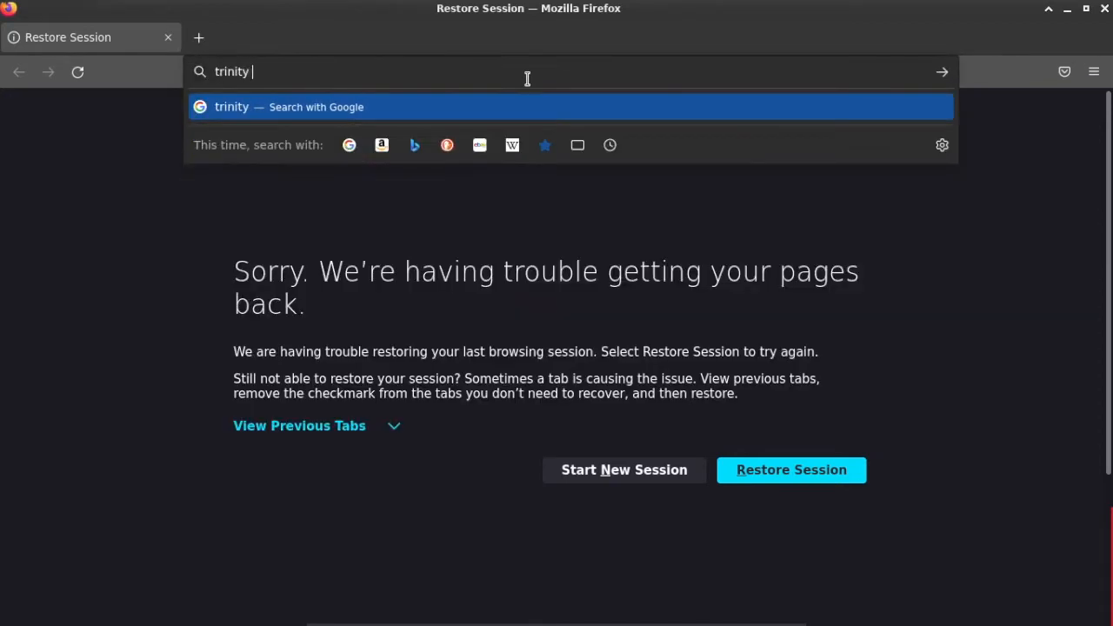
{"action": "type", "text": "desktop env"}
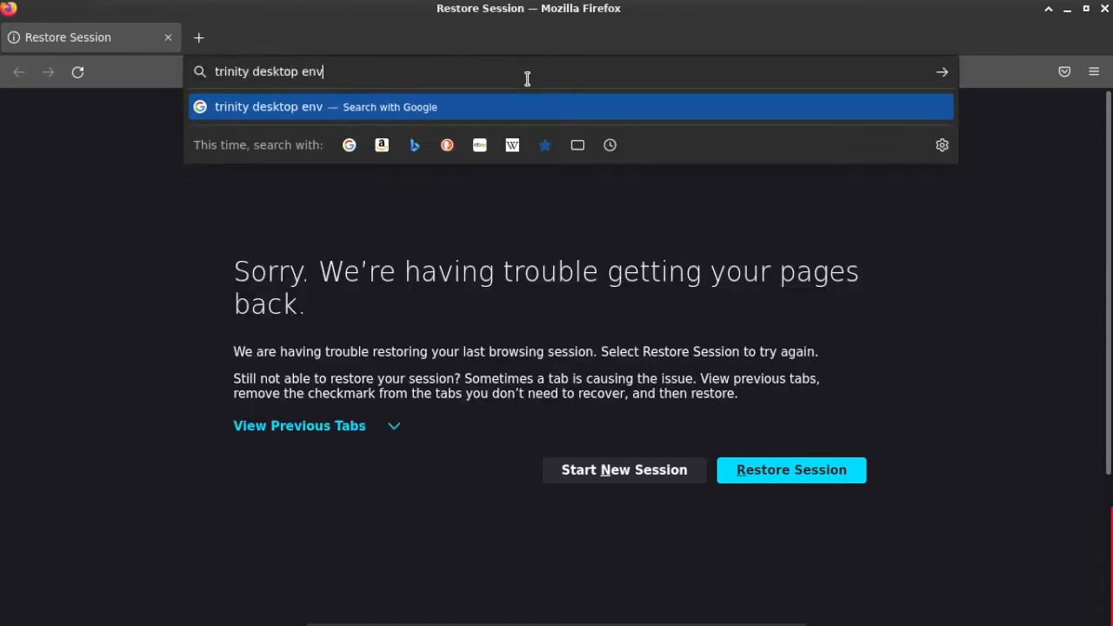
{"action": "type", "text": "ironment"}
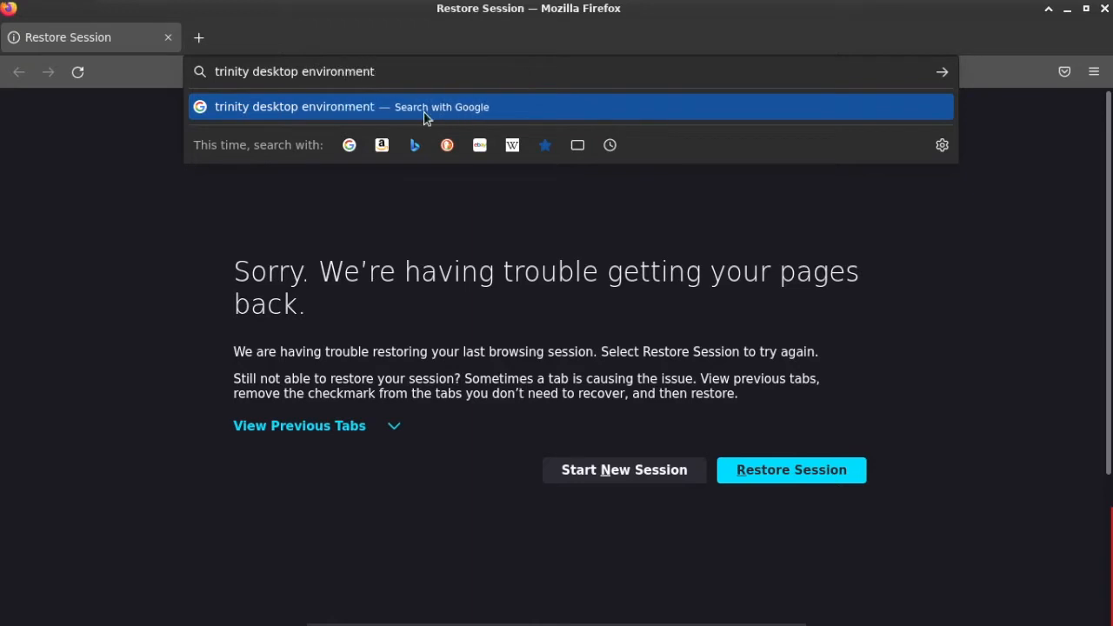
{"action": "left_click", "coordinate": [447, 145]}
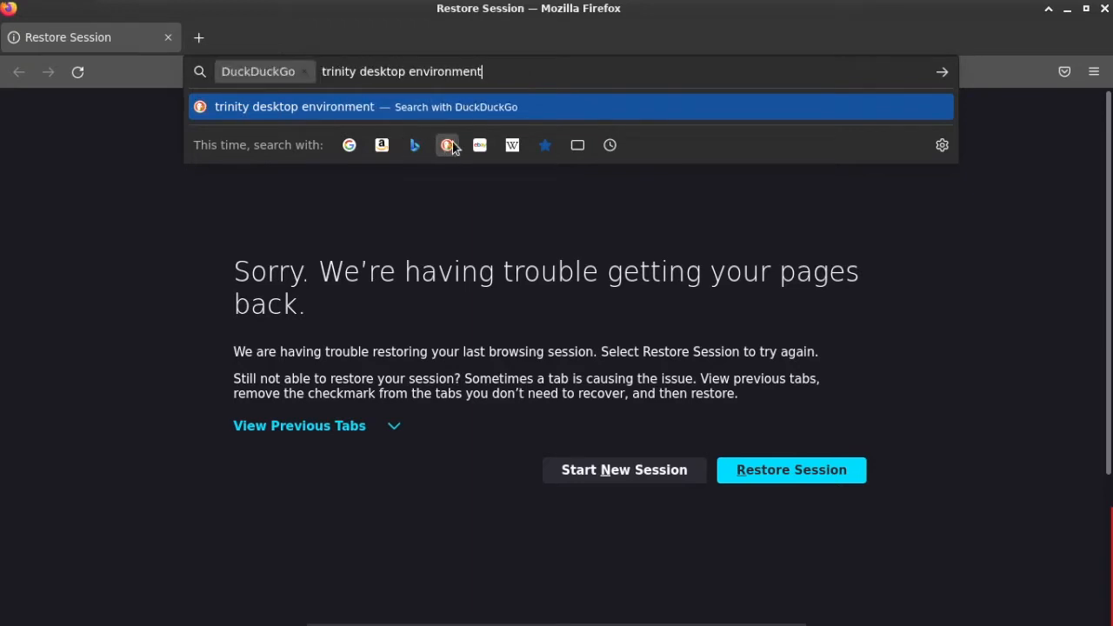
{"action": "key", "text": "Return"}
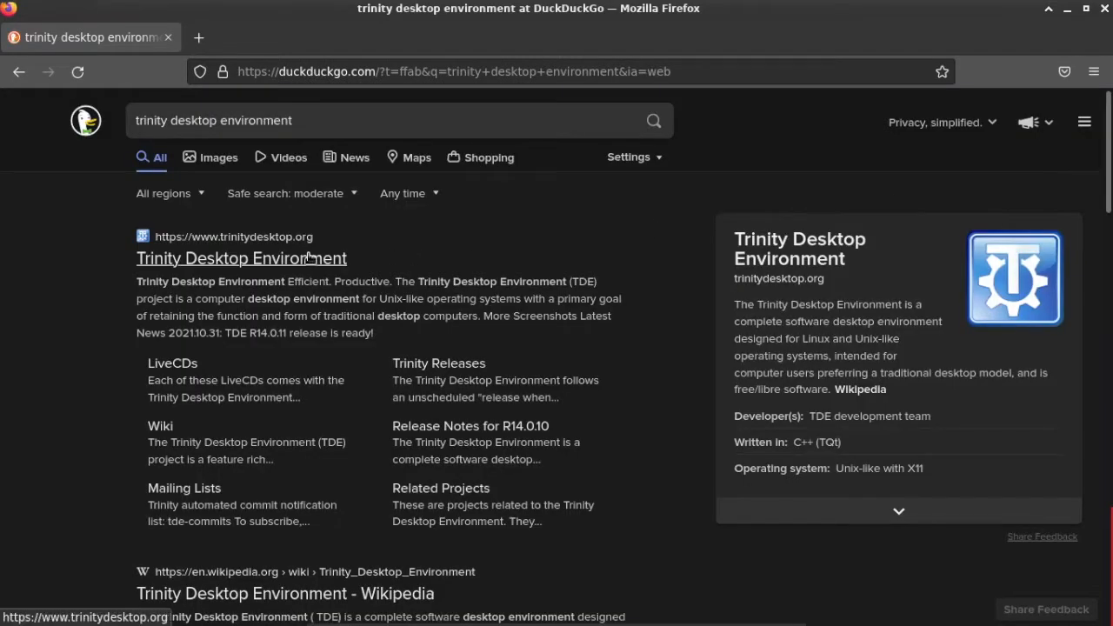
- Open the Debian installation instructions from the Trinity Desktop Environment website and go to the section on configuring the package manager
{"action": "left_click", "coordinate": [309, 257]}
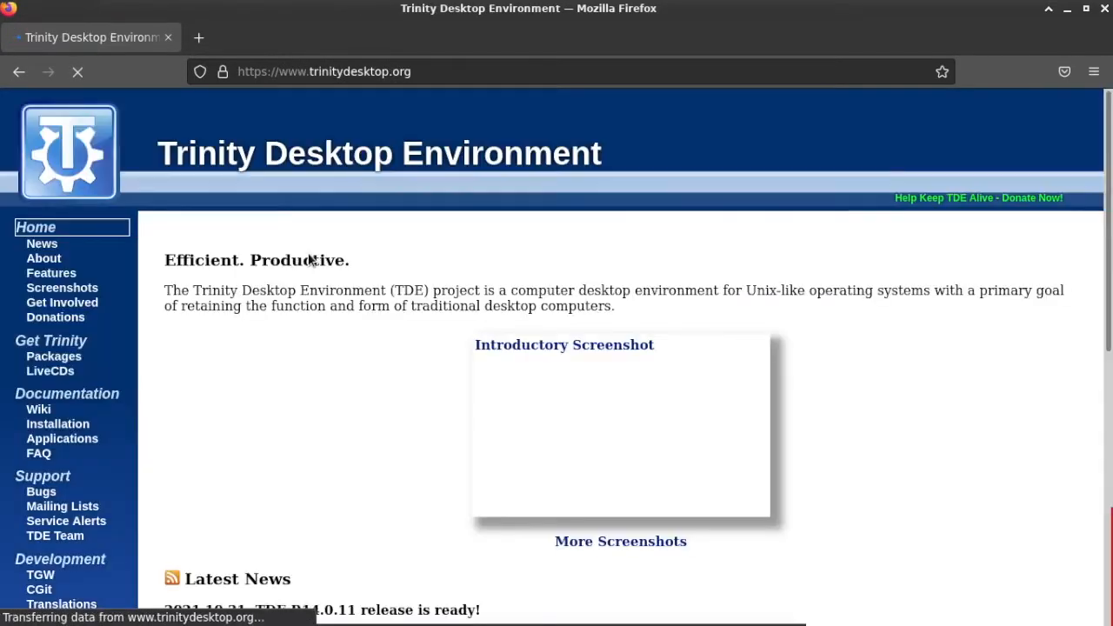
{"action": "scroll", "coordinate": [174, 303], "scroll_direction": "down", "scroll_amount": 2}
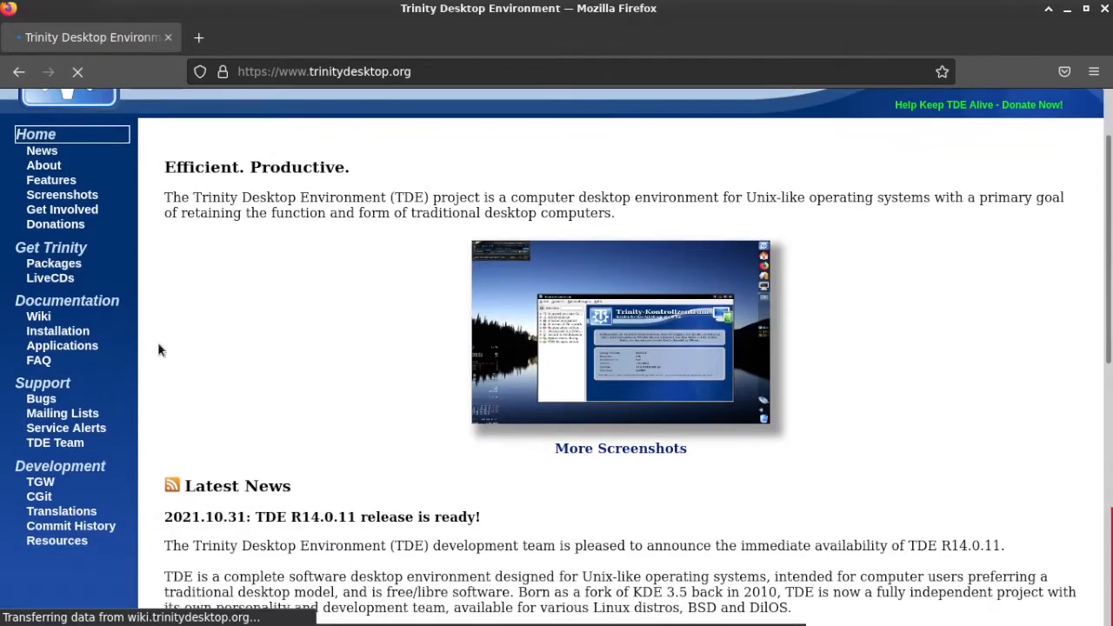
{"action": "left_click", "coordinate": [73, 331]}
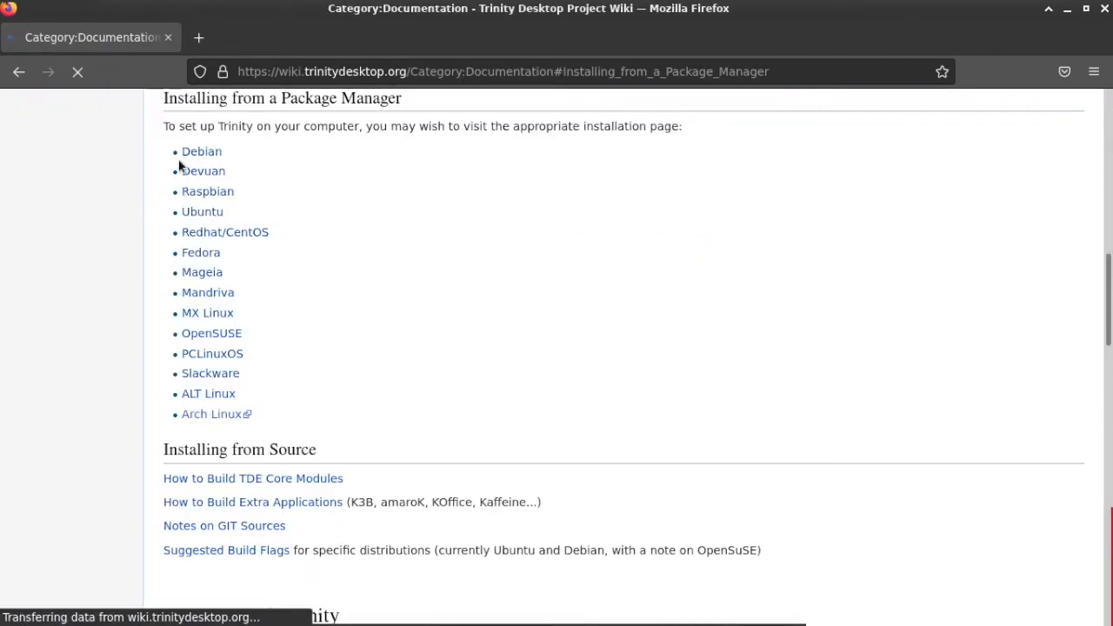
{"action": "left_click", "coordinate": [190, 152]}
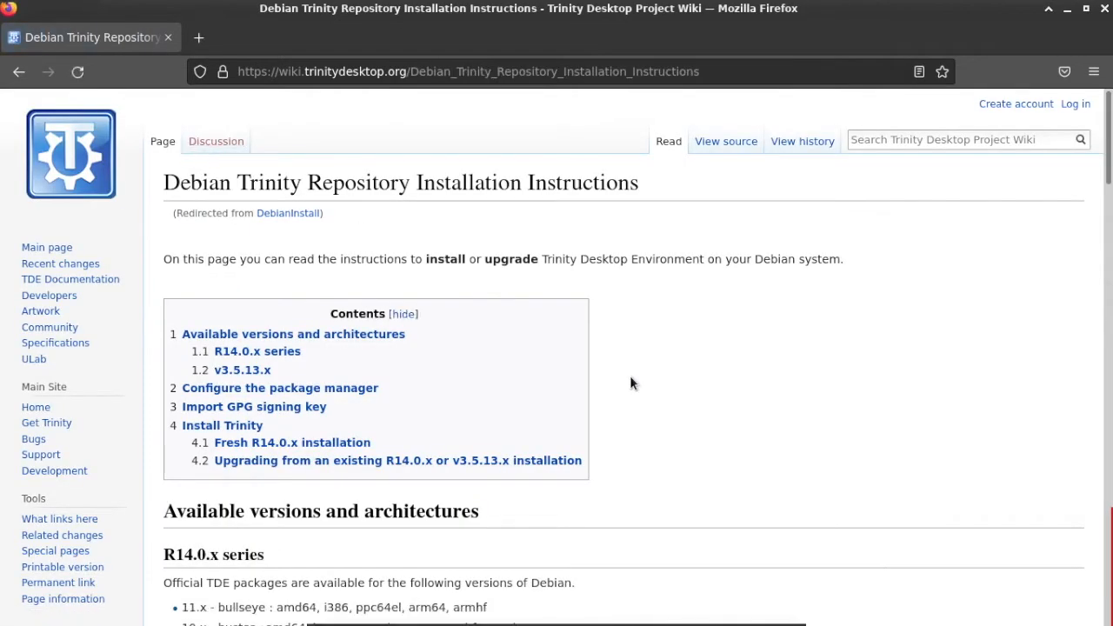
{"action": "scroll", "coordinate": [631, 384], "scroll_direction": "down", "scroll_amount": 2}
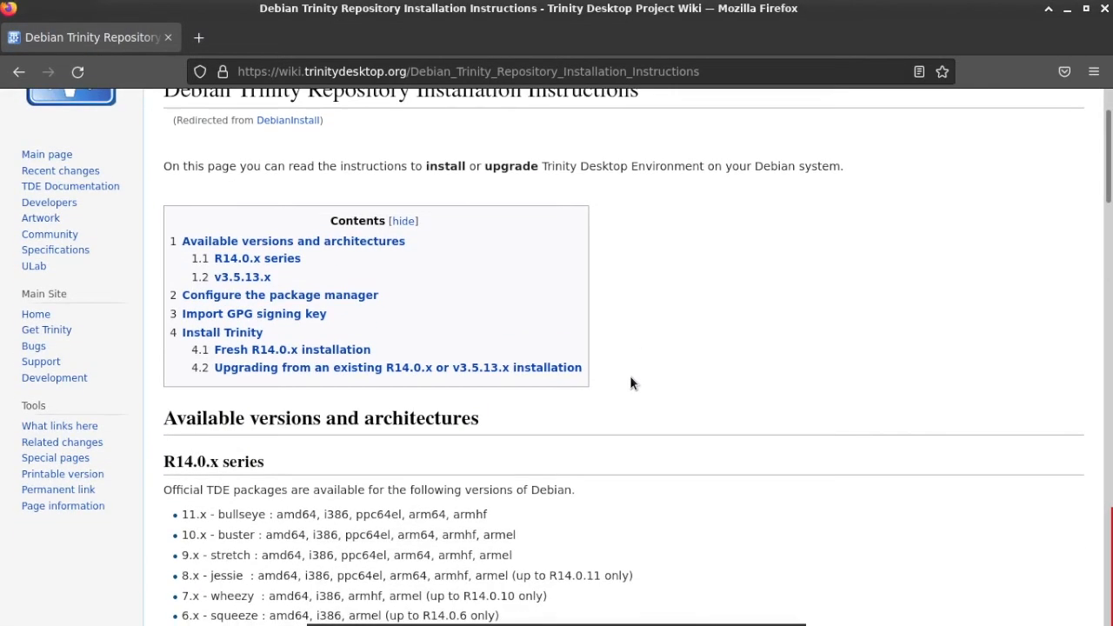
{"action": "scroll", "coordinate": [631, 383], "scroll_direction": "down", "scroll_amount": 10}
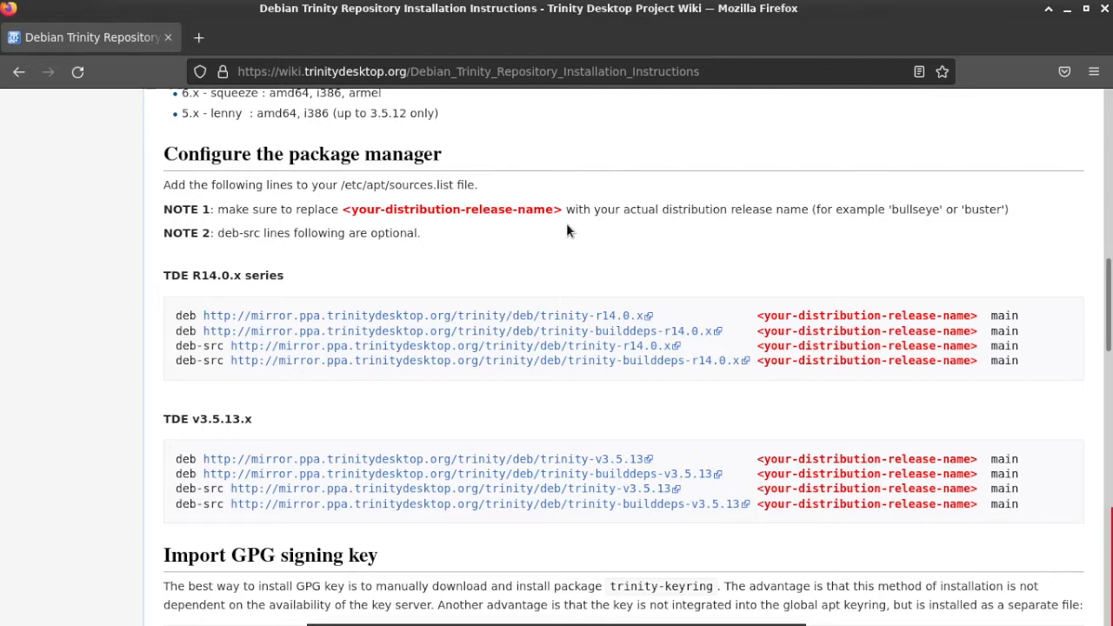
- Launch the Mousepad text editor and paste the four TDE R14.0.x repository lines from the wiki into the blank document
{"action": "left_click", "coordinate": [605, 578]}
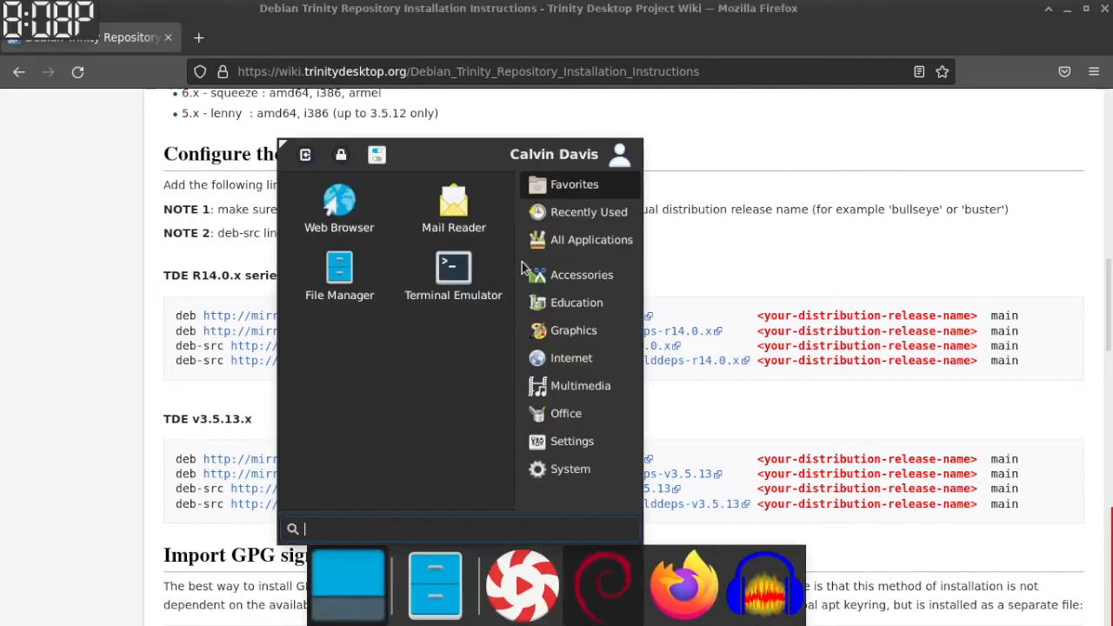
{"action": "type", "text": "yrc"}
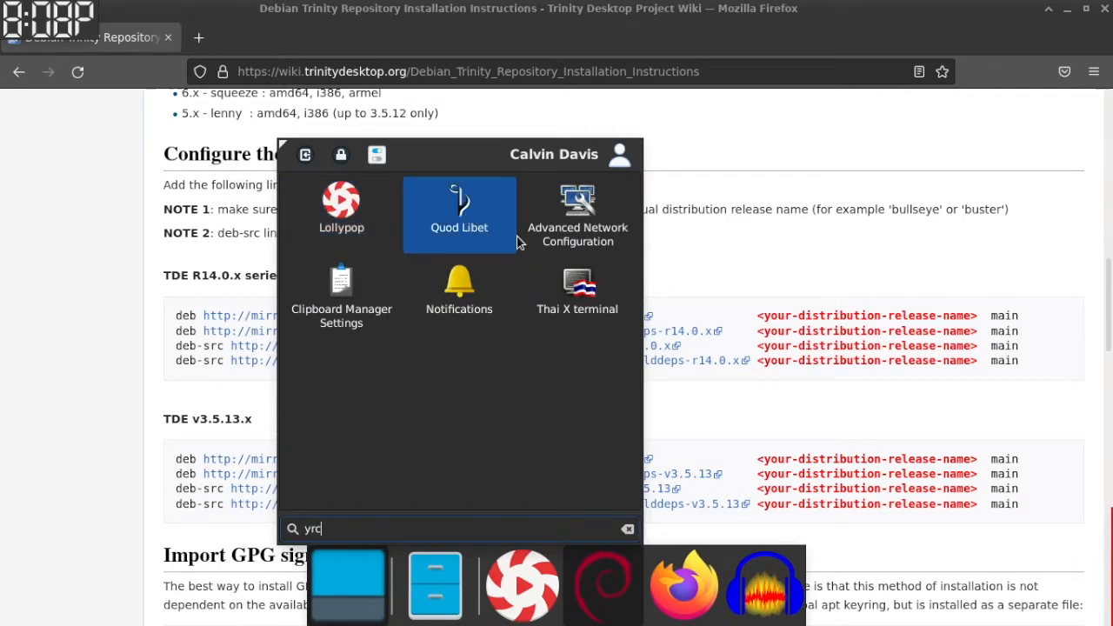
{"action": "key", "text": "BackSpace"}
{"action": "key", "text": "BackSpace"}
{"action": "key", "text": "BackSpace"}
{"action": "type", "text": "text"}
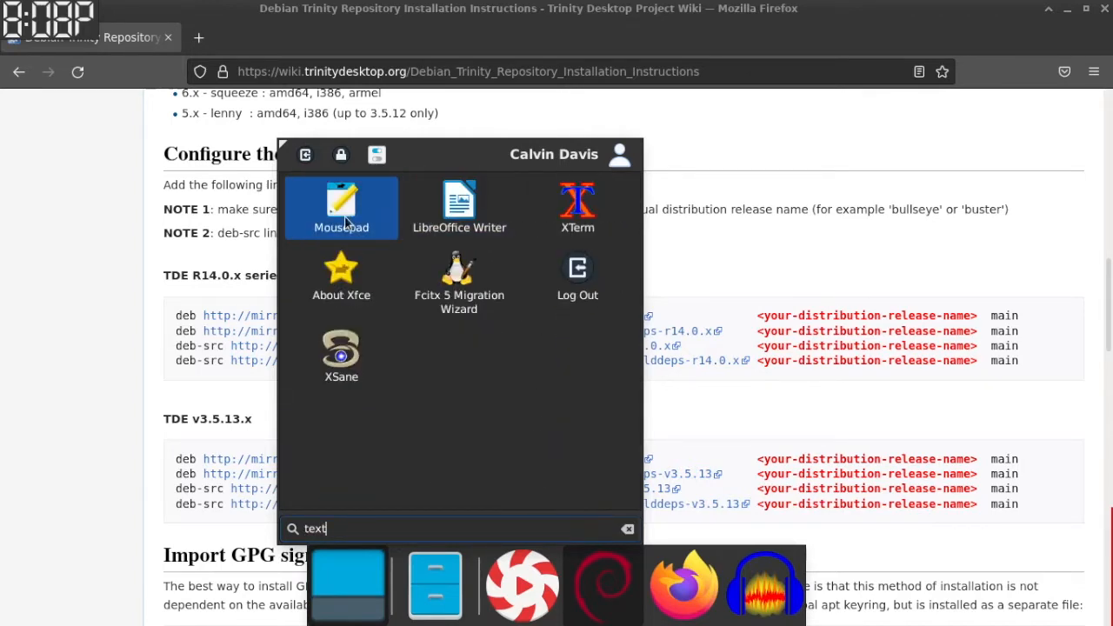
{"action": "left_click", "coordinate": [315, 227]}
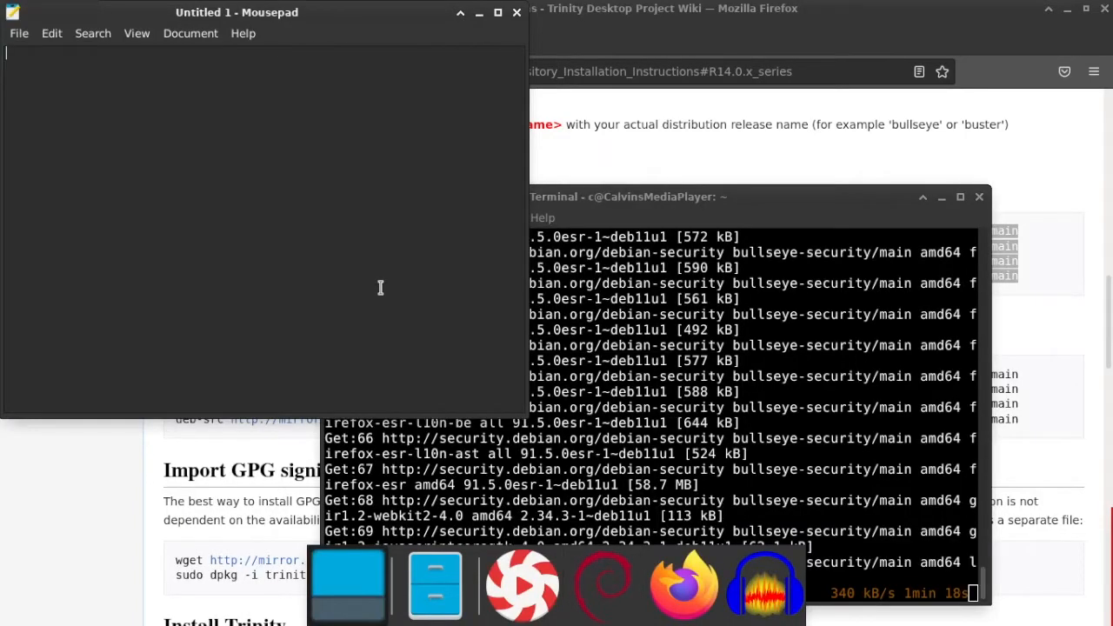
{"action": "key", "text": "ctrl+v"}
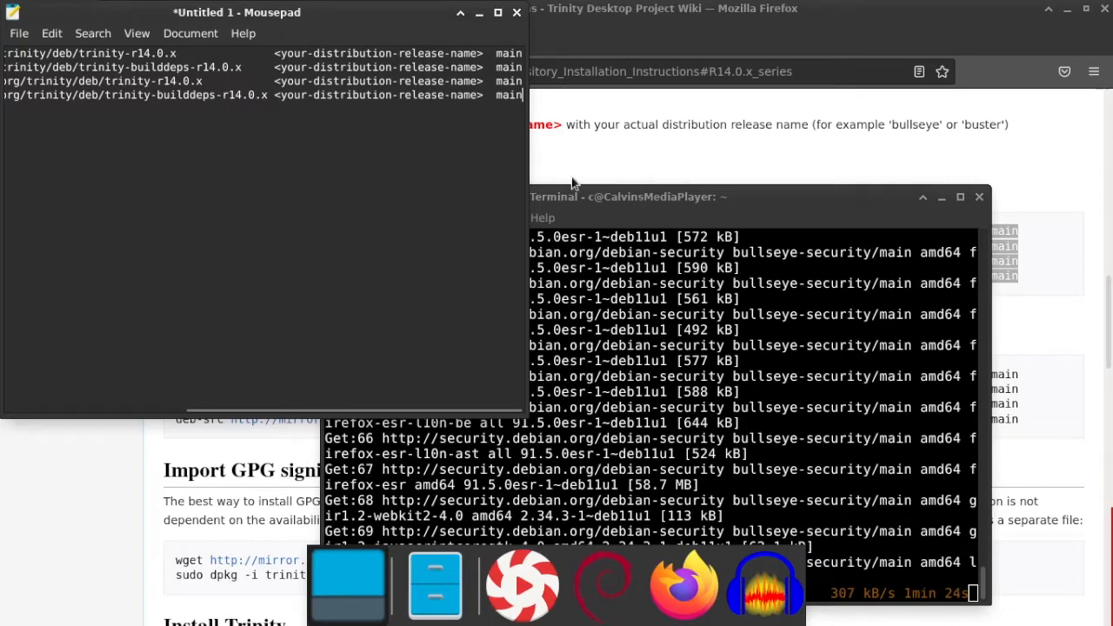
- Copy the path /etc/apt/sources.list from the Trinity wiki page into the Mousepad notes below the repository lines
{"action": "left_click", "coordinate": [775, 205]}
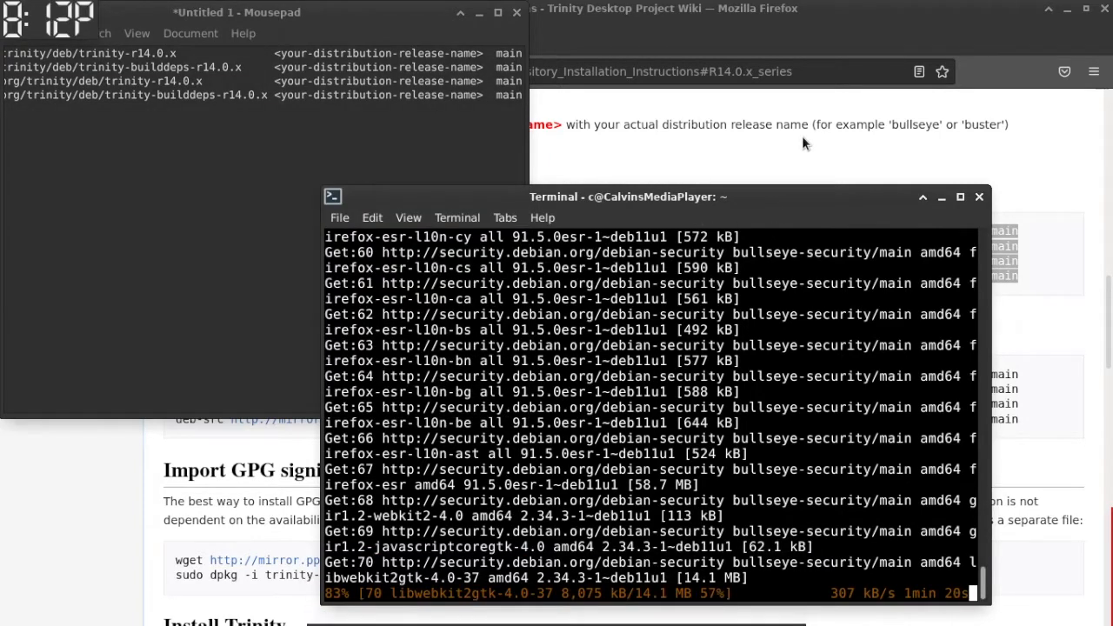
{"action": "left_click", "coordinate": [801, 136]}
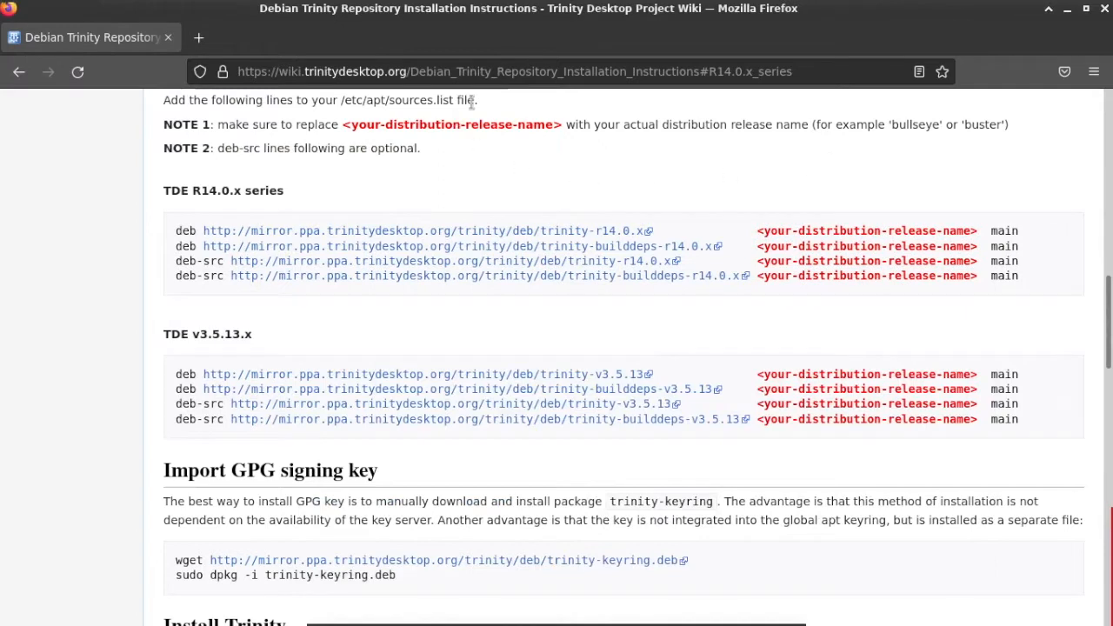
{"action": "left_click_drag", "start_coordinate": [453, 100], "coordinate": [340, 105]}
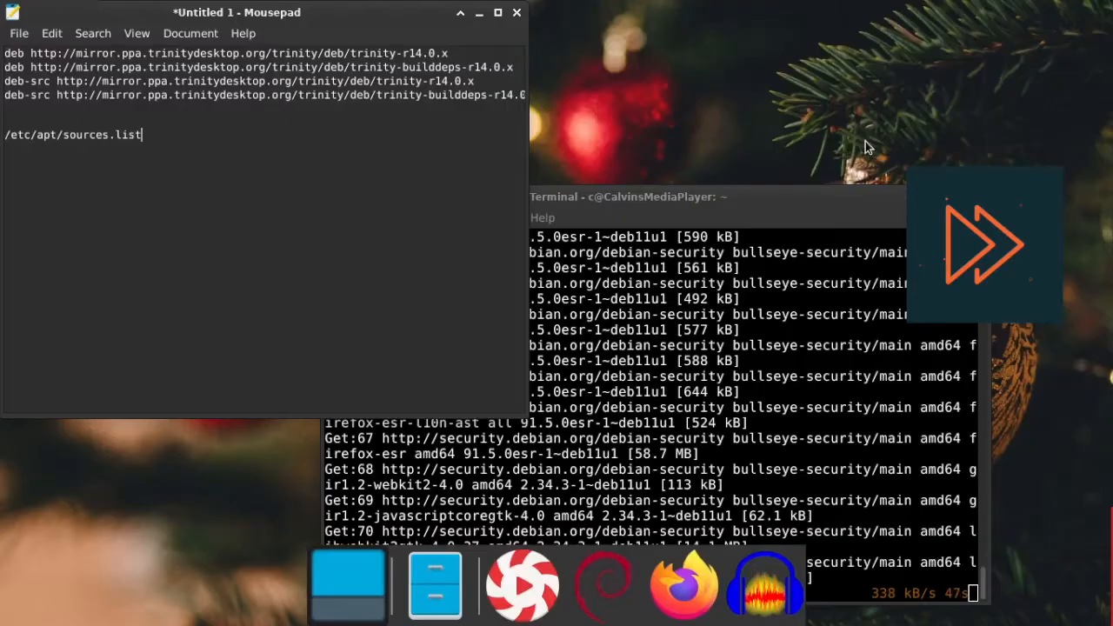
- Switch to the terminal, move its window clear, and refresh the package lists with sudo apt update
{"action": "left_click_drag", "start_coordinate": [812, 194], "coordinate": [813, 97]}
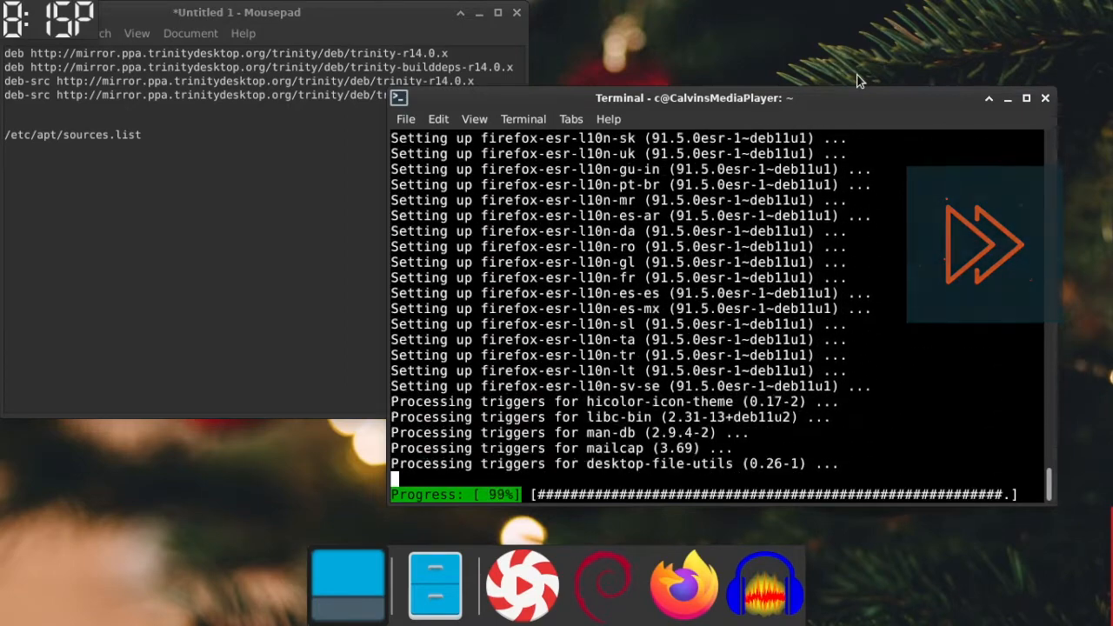
{"action": "type", "text": "sudo apt update"}
{"action": "key", "text": "Return"}
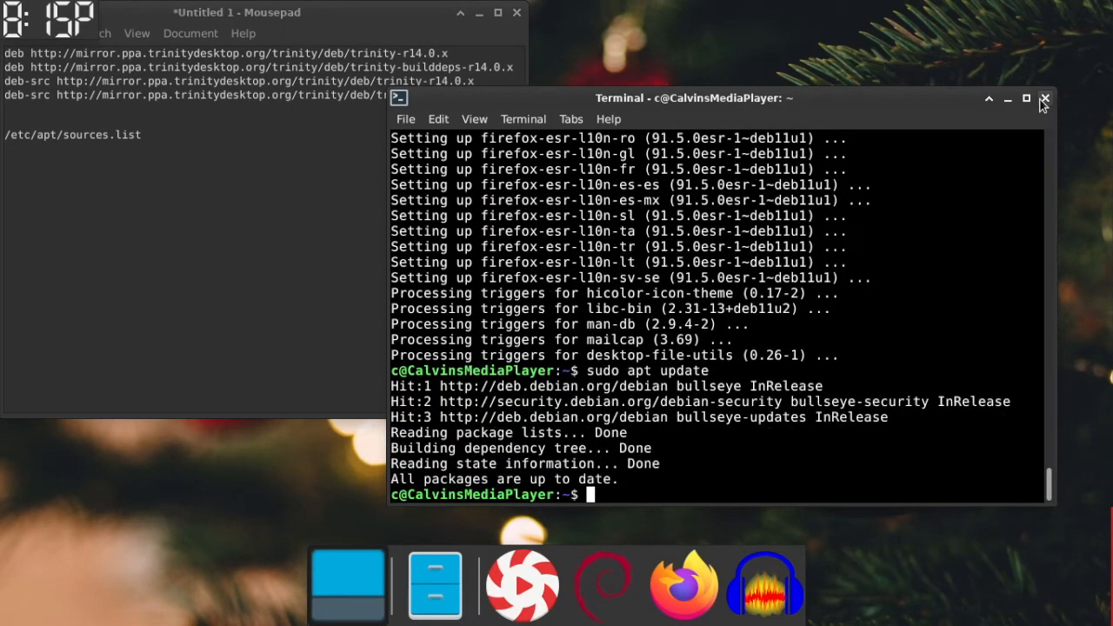
- Launch the Thunar file manager as root with sudo thunar and show the File System root directory
{"action": "type", "text": "sudo thunar"}
{"action": "key", "text": "Return"}
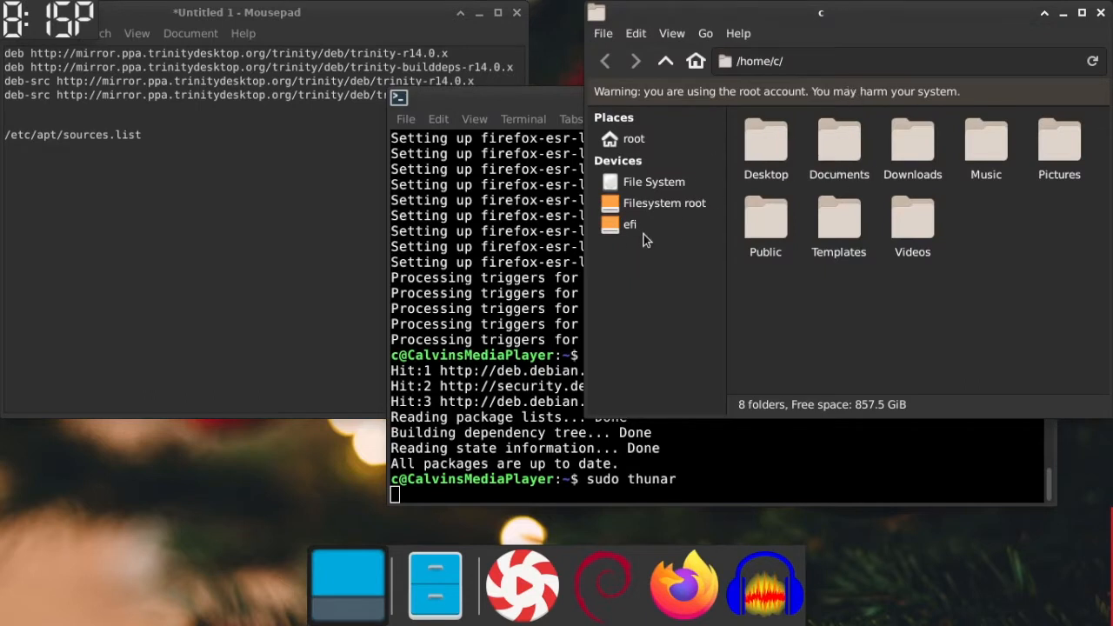
{"action": "left_click", "coordinate": [646, 184]}
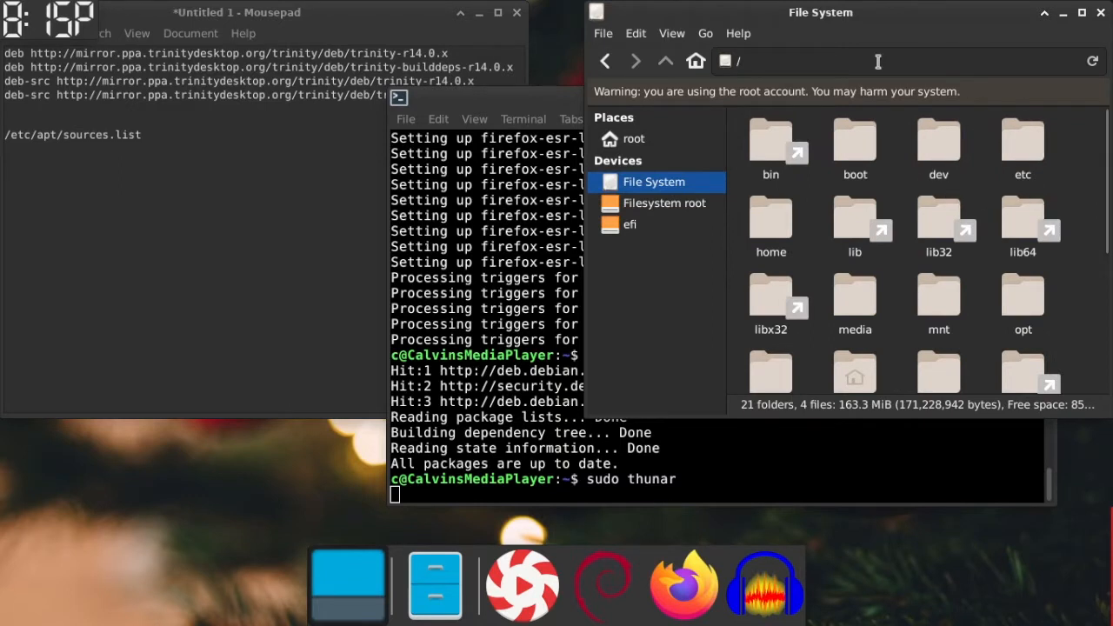
- Show the files in List View and open the /etc/apt folder
{"action": "left_click", "coordinate": [673, 34]}
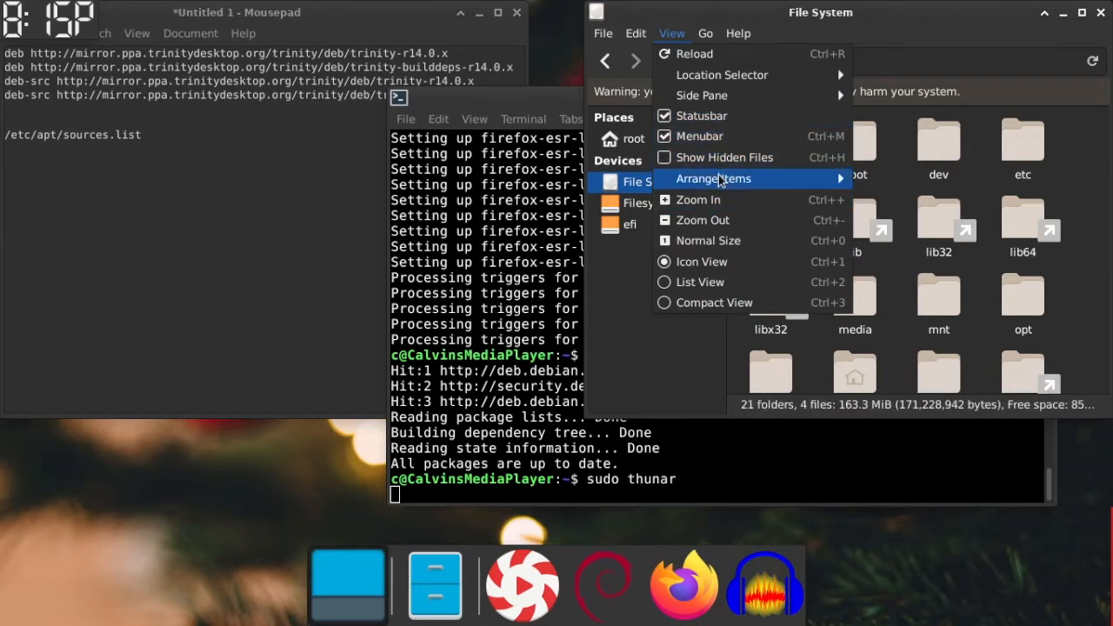
{"action": "mouse_move", "coordinate": [722, 179]}
{"action": "left_click", "coordinate": [701, 282]}
{"action": "scroll", "coordinate": [804, 236], "scroll_direction": "up", "scroll_amount": 3}
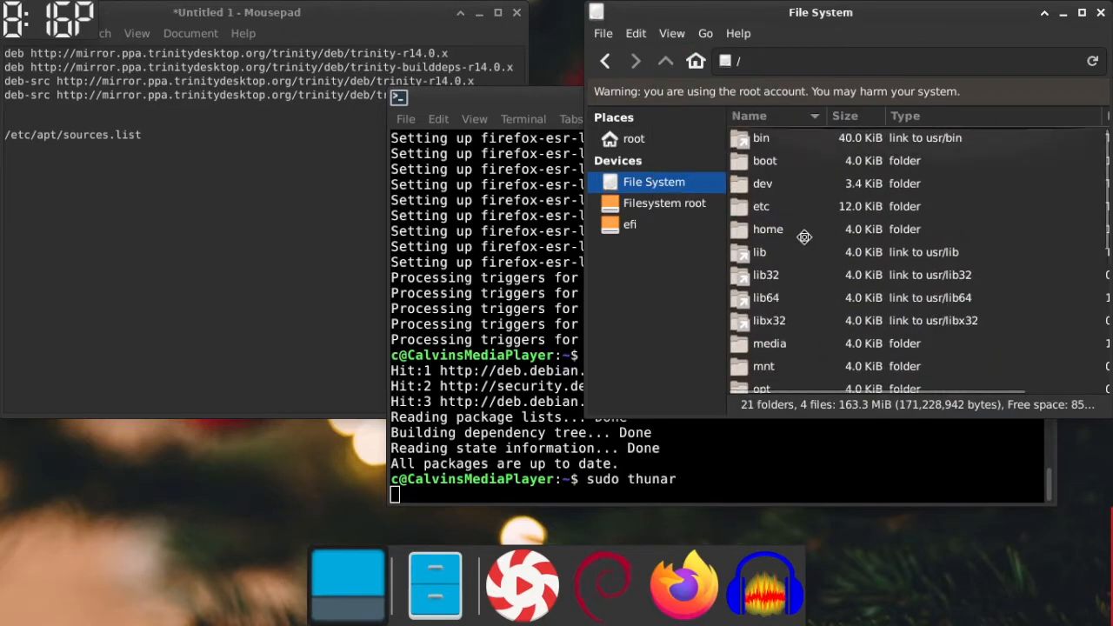
{"action": "double_click", "coordinate": [763, 208]}
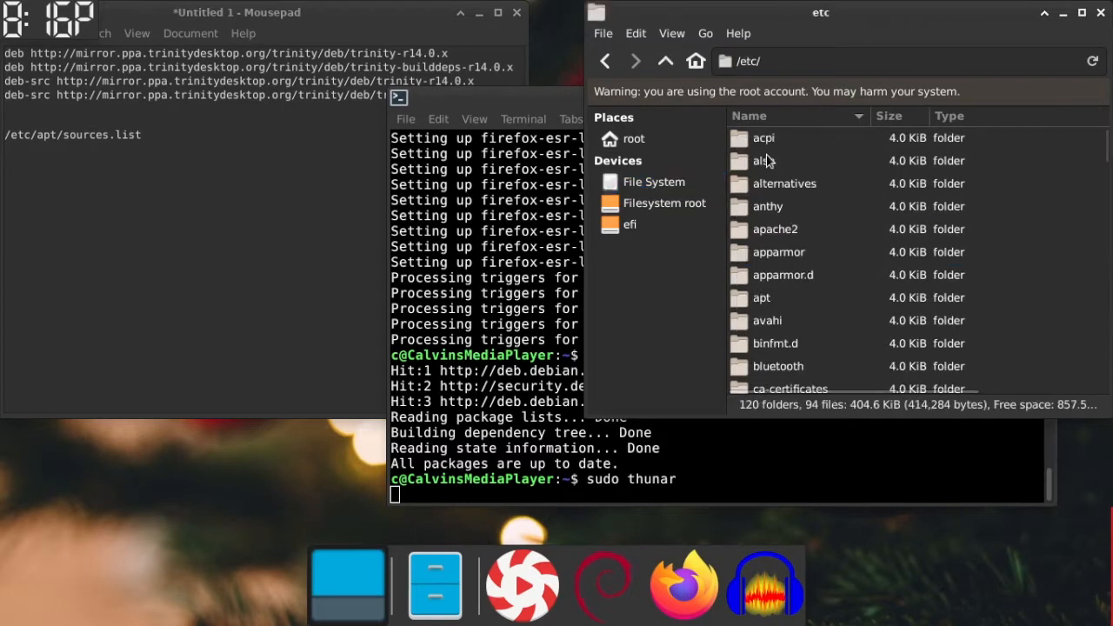
{"action": "left_click", "coordinate": [763, 300]}
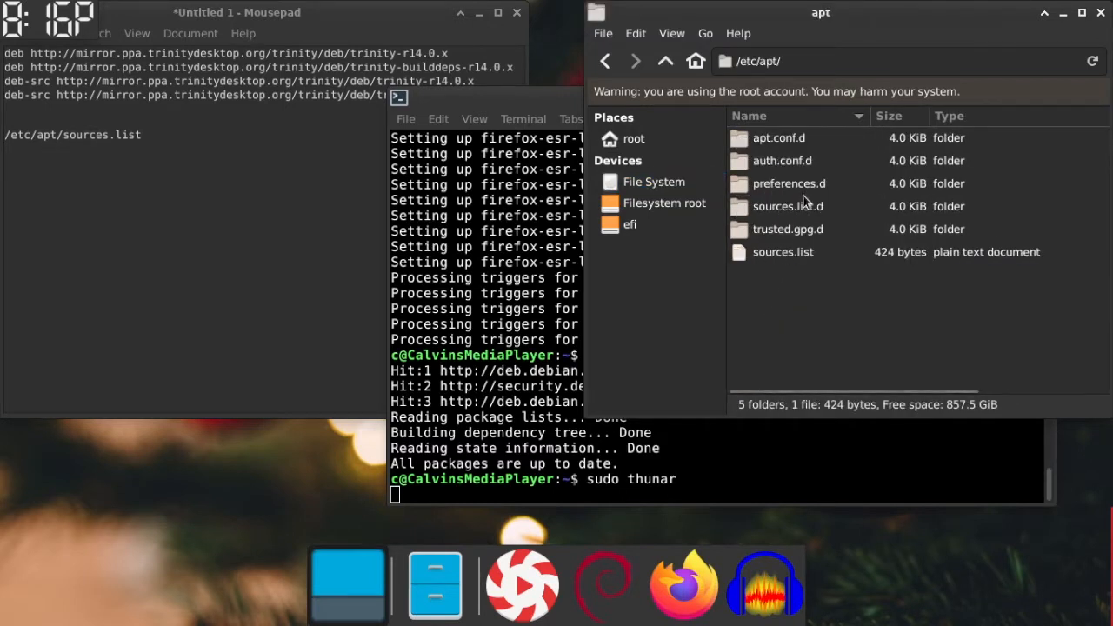
- Check the contents of the sources.list.d folder and return to /etc/apt
{"action": "left_click", "coordinate": [803, 206]}
{"action": "double_click", "coordinate": [803, 206]}
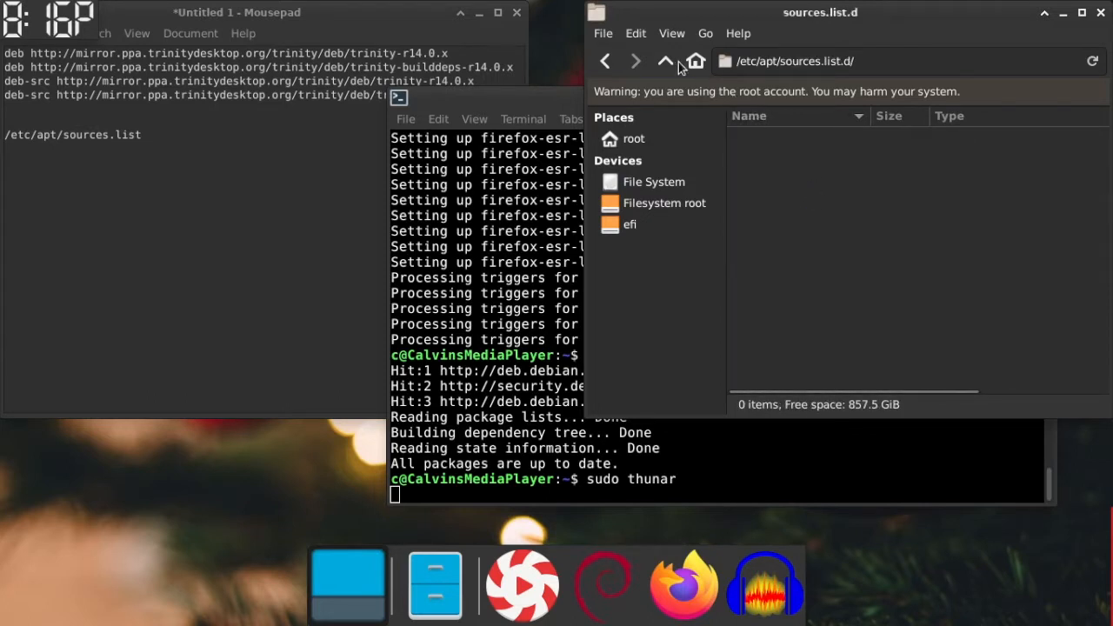
{"action": "left_click", "coordinate": [606, 62]}
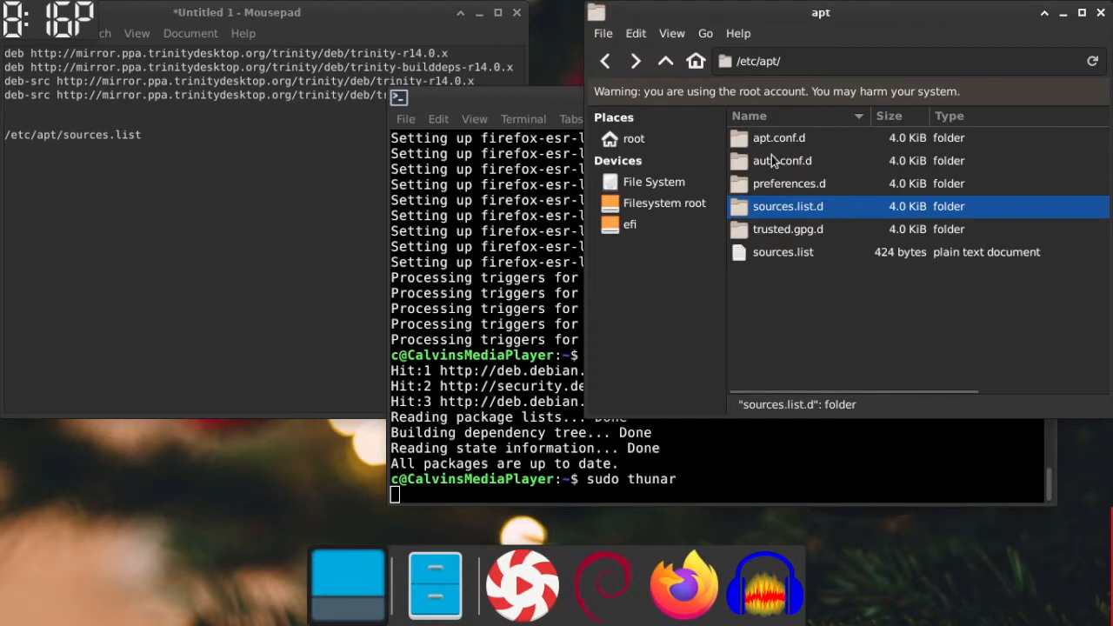
- Open sources.list from /etc/apt in LibreOffice Writer, dismiss the tip and release-notes notices, and unmaximize the window
{"action": "left_click", "coordinate": [789, 250]}
{"action": "double_click", "coordinate": [789, 251]}
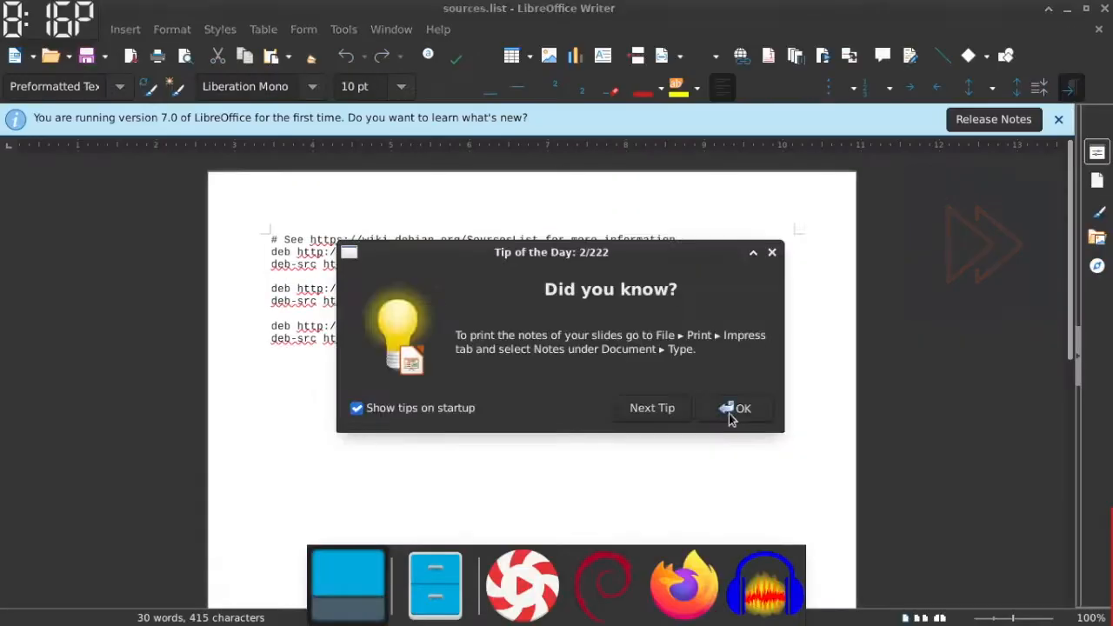
{"action": "left_click", "coordinate": [728, 415]}
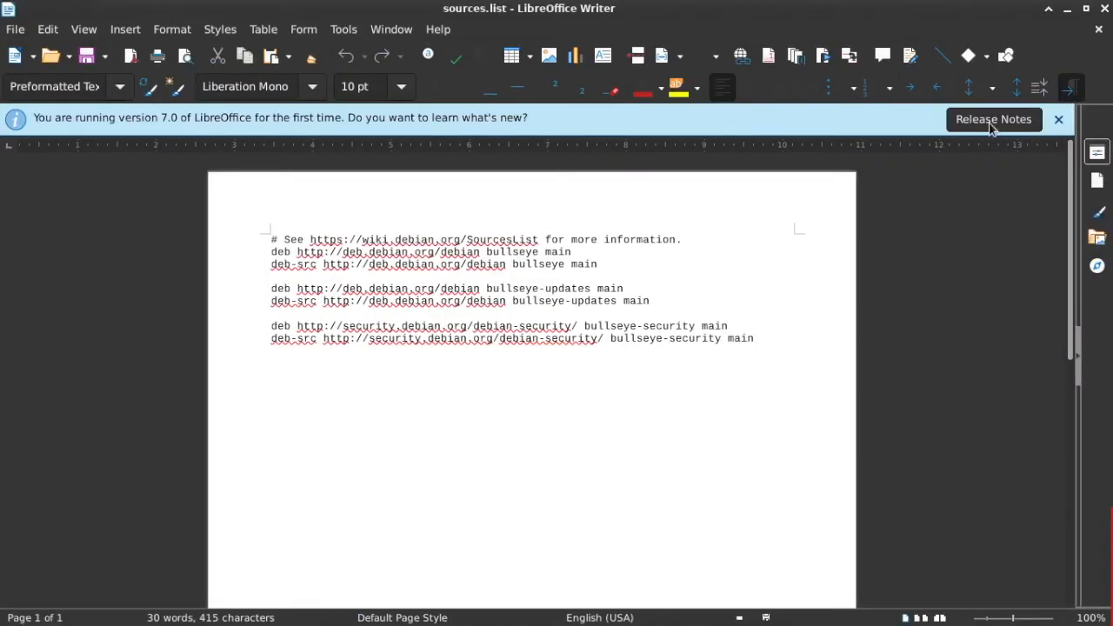
{"action": "left_click", "coordinate": [1058, 119]}
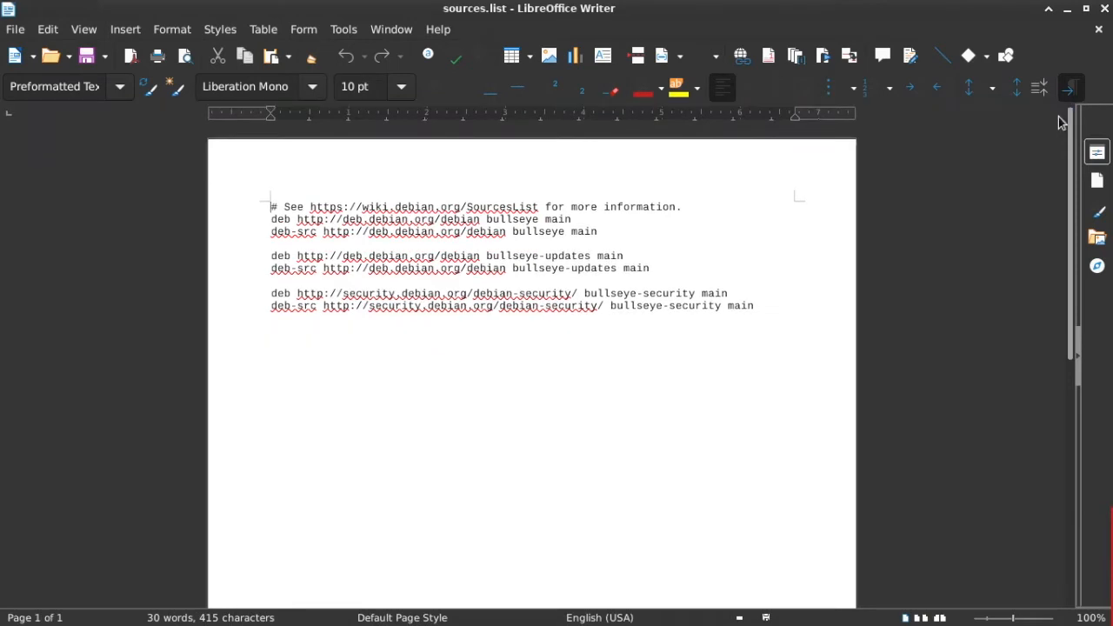
{"action": "left_click", "coordinate": [1086, 7]}
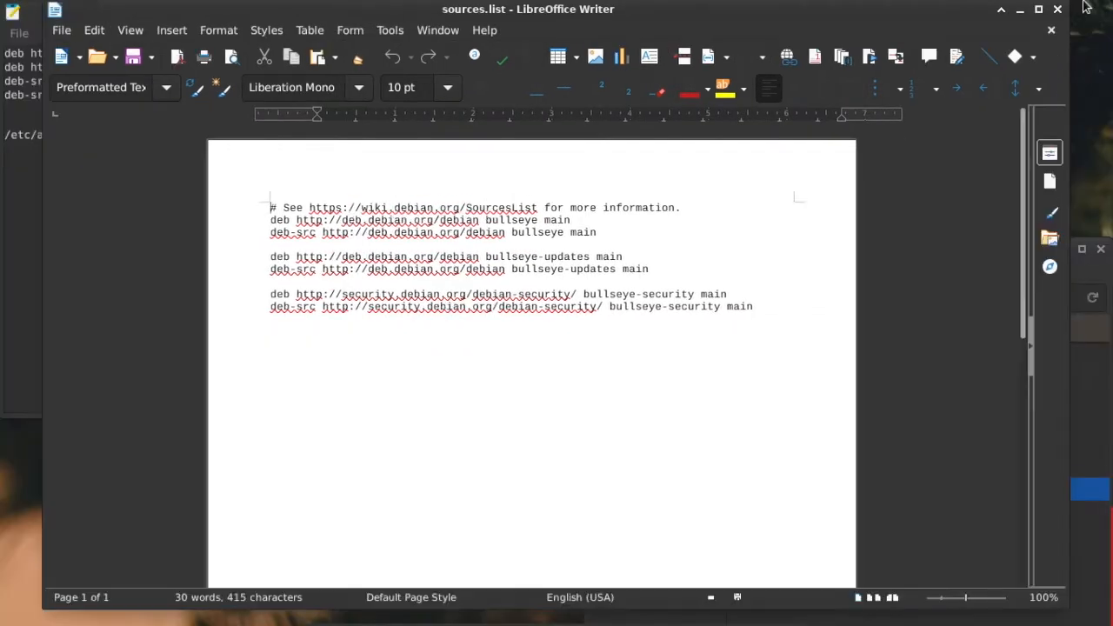
- Copy the four Trinity repository lines from the Mousepad note and paste them at the end of sources.list
{"action": "left_click", "coordinate": [4, 207]}
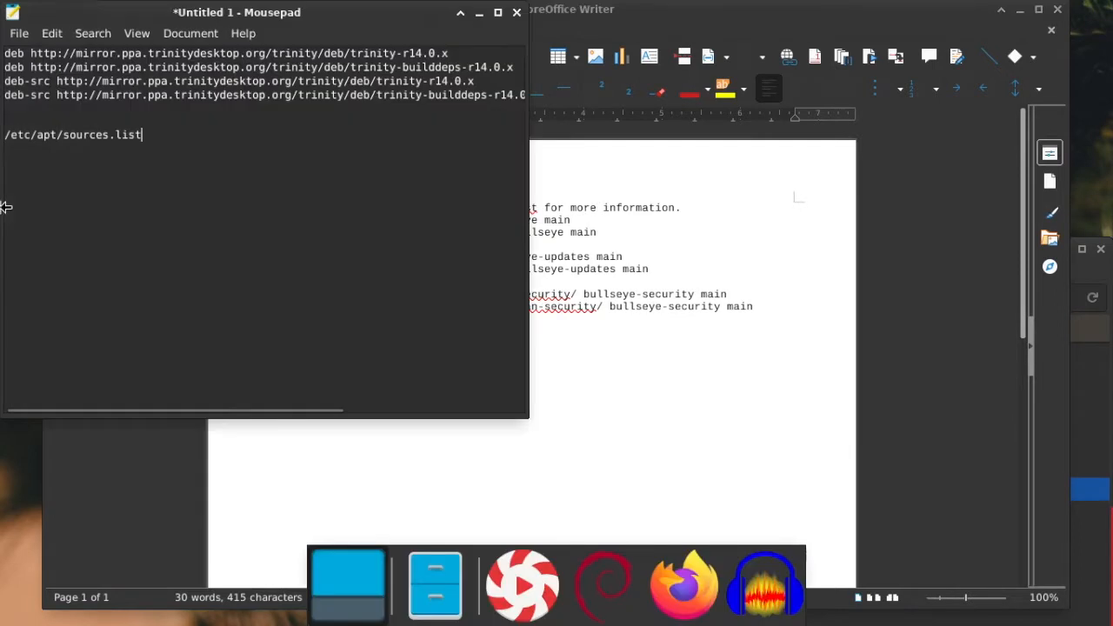
{"action": "left_click", "coordinate": [331, 103]}
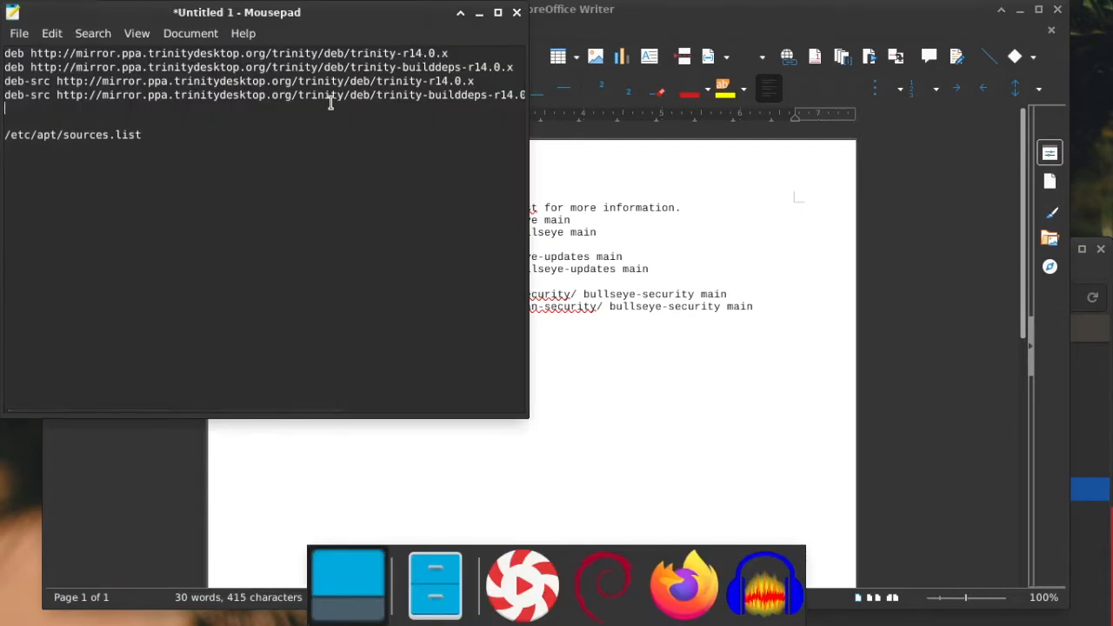
{"action": "key", "text": "shift+Up"}
{"action": "key", "text": "shift+Up"}
{"action": "key", "text": "shift+Up"}
{"action": "key", "text": "shift+Up"}
{"action": "key", "text": "ctrl+c"}
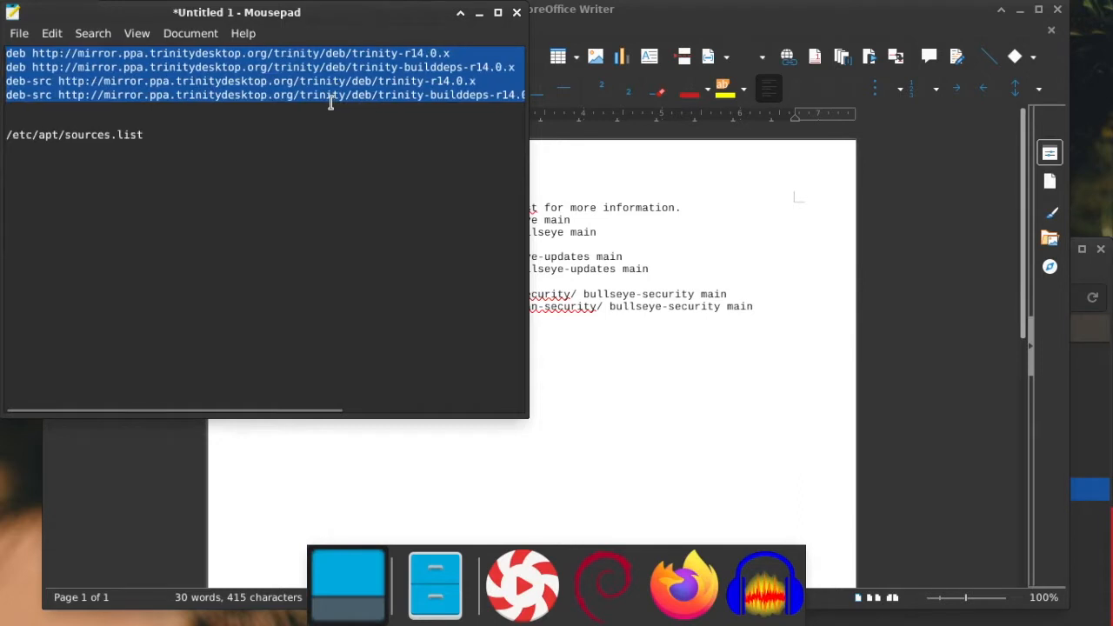
{"action": "left_click", "coordinate": [797, 326]}
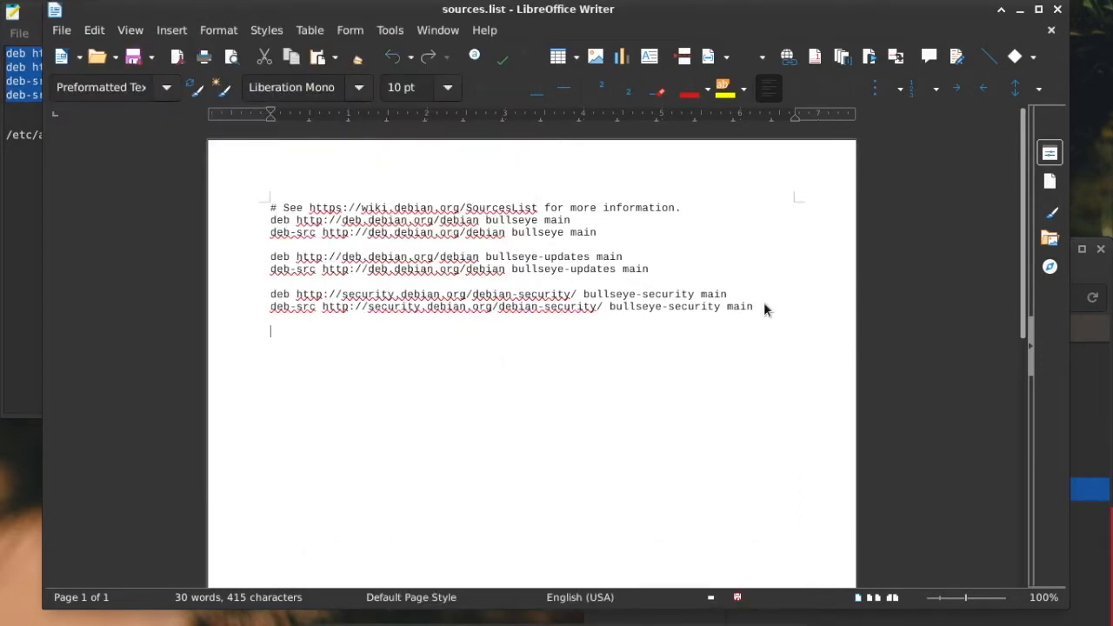
{"action": "key", "text": "ctrl+v"}
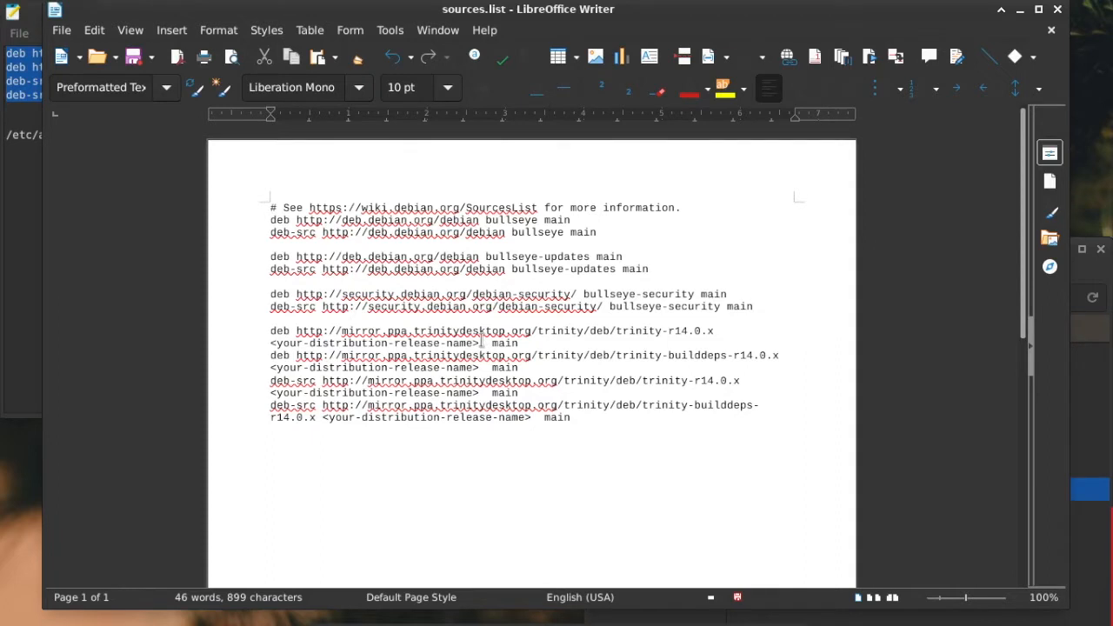
- Replace <your-distribution-release-name> in the first Trinity repository line with bullseye and remove the extra space after it
{"action": "left_click", "coordinate": [367, 356]}
{"action": "key", "text": "shift+Up"}
{"action": "key", "text": "shift+Home"}
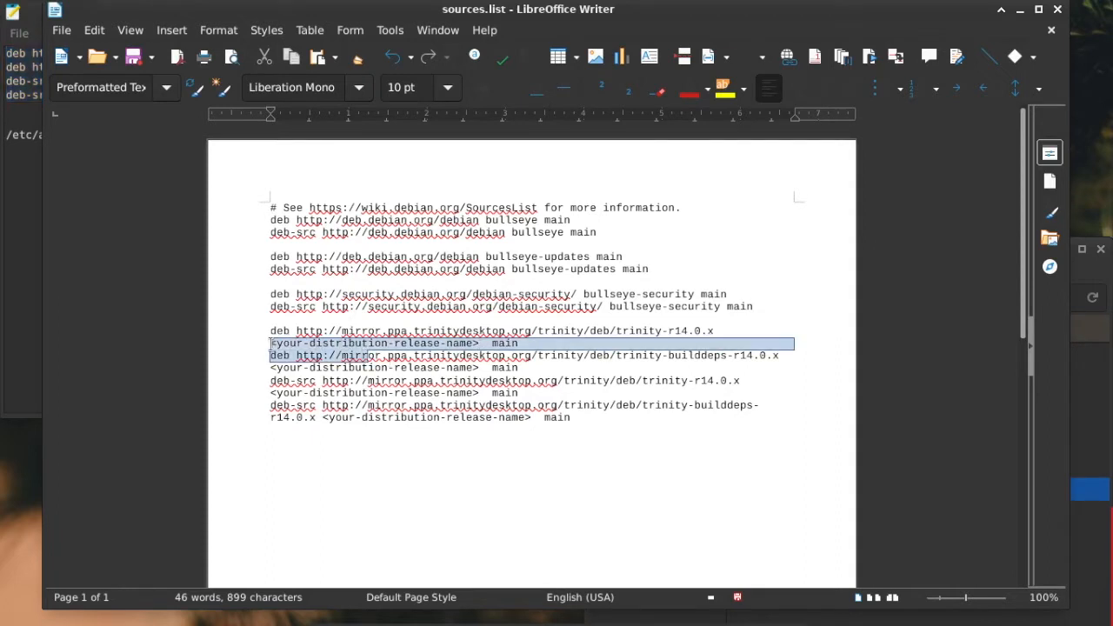
{"action": "left_click", "coordinate": [267, 343]}
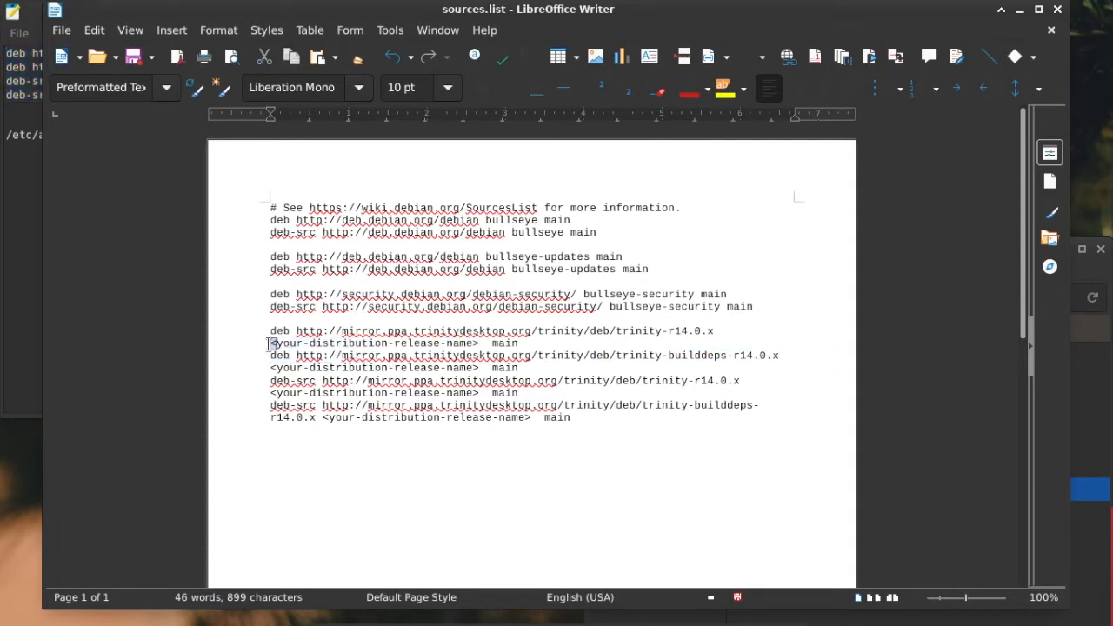
{"action": "key", "text": "shift+Right"}
{"action": "key", "text": "shift+Right"}
{"action": "key", "text": "shift+Right"}
{"action": "key", "text": "shift+Right"}
{"action": "key", "text": "shift+Right"}
{"action": "key", "text": "shift+Right"}
{"action": "key", "text": "shift+Right"}
{"action": "key", "text": "shift+Right"}
{"action": "key", "text": "shift+Right"}
{"action": "key", "text": "shift+Right"}
{"action": "key", "text": "shift+Right"}
{"action": "key", "text": "shift+Right"}
{"action": "key", "text": "shift+Right"}
{"action": "key", "text": "shift+Right"}
{"action": "key", "text": "shift+Right"}
{"action": "key", "text": "shift+Right"}
{"action": "key", "text": "shift+Right"}
{"action": "key", "text": "shift+Right"}
{"action": "key", "text": "shift+Right"}
{"action": "key", "text": "shift+Right"}
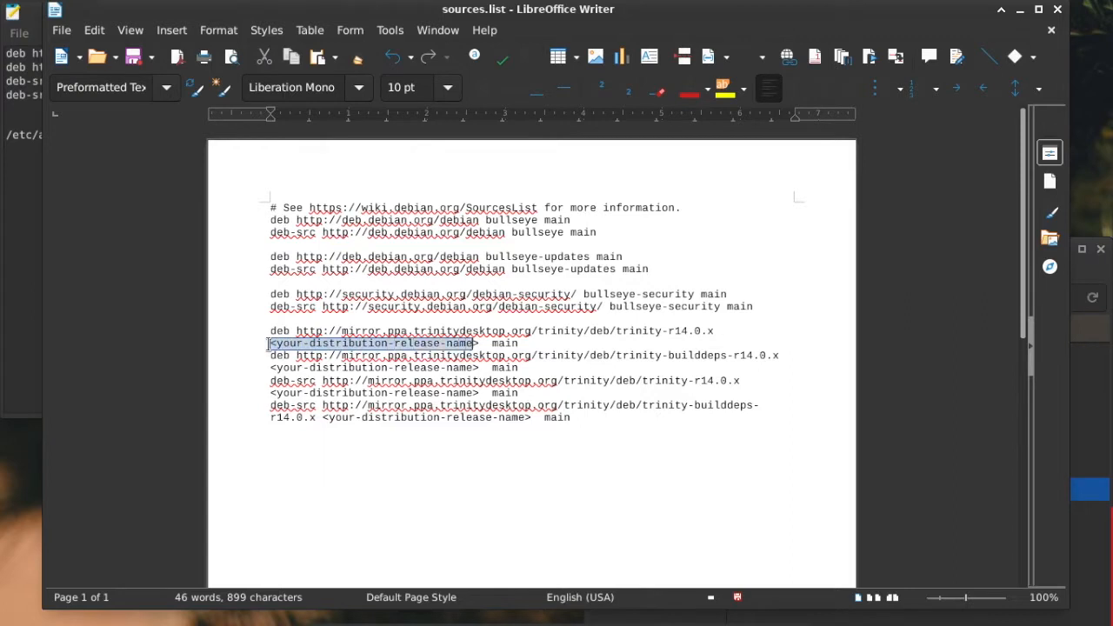
{"action": "key", "text": "shift+Right"}
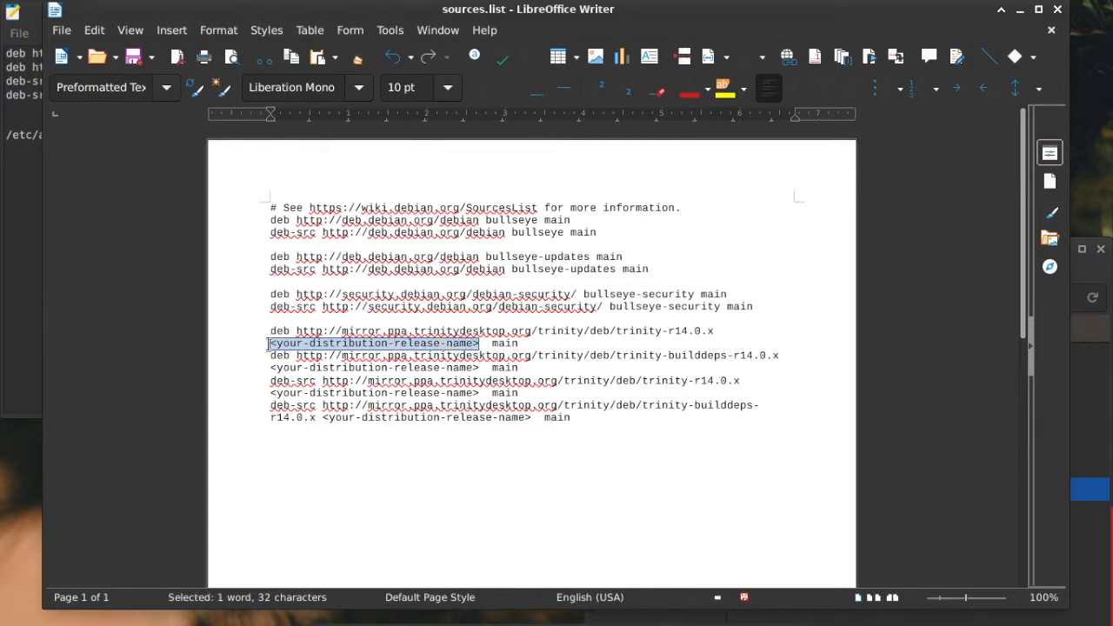
{"action": "type", "text": "bullseye"}
{"action": "key", "text": "Delete"}
- Replace the release-name placeholder in the remaining three Trinity repository lines with bullseye and clear the leftover spacing
{"action": "key", "text": "shift+Left"}
{"action": "key", "text": "shift+Left"}
{"action": "key", "text": "shift+Left"}
{"action": "key", "text": "shift+Left"}
{"action": "key", "text": "shift+Left"}
{"action": "key", "text": "shift+Left"}
{"action": "key", "text": "shift+Left"}
{"action": "key", "text": "shift+Left"}
{"action": "key", "text": "shift+Left"}
{"action": "key", "text": "shift+Left"}
{"action": "key", "text": "shift+Left"}
{"action": "key", "text": "shift+Left"}
{"action": "key", "text": "shift+Left"}
{"action": "key", "text": "shift+Left"}
{"action": "key", "text": "shift+Left"}
{"action": "key", "text": "shift+Left"}
{"action": "key", "text": "shift+Left"}
{"action": "key", "text": "shift+Left"}
{"action": "key", "text": "shift+Left"}
{"action": "key", "text": "shift+Left"}
{"action": "type", "text": "bullseye"}
{"action": "key", "text": "shift+Left"}
{"action": "key", "text": "shift+Left"}
{"action": "key", "text": "shift+Left"}
{"action": "key", "text": "shift+Left"}
{"action": "key", "text": "shift+Left"}
{"action": "key", "text": "shift+Left"}
{"action": "key", "text": "shift+Left"}
{"action": "key", "text": "shift+Left"}
{"action": "key", "text": "shift+Left"}
{"action": "key", "text": "shift+Left"}
{"action": "key", "text": "shift+Left"}
{"action": "key", "text": "shift+Left"}
{"action": "key", "text": "shift+Left"}
{"action": "key", "text": "shift+Left"}
{"action": "key", "text": "shift+Left"}
{"action": "key", "text": "shift+Left"}
{"action": "key", "text": "shift+Left"}
{"action": "key", "text": "shift+Left"}
{"action": "key", "text": "shift+Left"}
{"action": "key", "text": "shift+Left"}
{"action": "type", "text": "bullseye"}
{"action": "key", "text": "shift+Left"}
{"action": "key", "text": "shift+Left"}
{"action": "key", "text": "shift+Left"}
{"action": "key", "text": "shift+Left"}
{"action": "key", "text": "shift+Left"}
{"action": "key", "text": "shift+Left"}
{"action": "key", "text": "shift+Left"}
{"action": "key", "text": "shift+Left"}
{"action": "key", "text": "shift+Left"}
{"action": "key", "text": "shift+Left"}
{"action": "key", "text": "shift+Left"}
{"action": "key", "text": "shift+Left"}
{"action": "key", "text": "shift+Left"}
{"action": "key", "text": "shift+Left"}
{"action": "key", "text": "shift+Left"}
{"action": "key", "text": "shift+Left"}
{"action": "key", "text": "shift+Left"}
{"action": "key", "text": "shift+Left"}
{"action": "key", "text": "shift+Left"}
{"action": "key", "text": "shift+Left"}
{"action": "type", "text": "bullseye"}
{"action": "left_click", "coordinate": [269, 344]}
{"action": "key", "text": "BackSpace"}
{"action": "key", "text": "BackSpace"}
{"action": "key", "text": "BackSpace"}
{"action": "key", "text": "BackSpace"}
{"action": "key", "text": "BackSpace"}
{"action": "key", "text": "BackSpace"}
{"action": "key", "text": "BackSpace"}
{"action": "key", "text": "BackSpace"}
{"action": "key", "text": "BackSpace"}
{"action": "key", "text": "BackSpace"}
{"action": "key", "text": "BackSpace"}
{"action": "key", "text": "BackSpace"}
{"action": "key", "text": "BackSpace"}
{"action": "key", "text": "BackSpace"}
{"action": "key", "text": "BackSpace"}
{"action": "key", "text": "BackSpace"}
{"action": "key", "text": "BackSpace"}
{"action": "key", "text": "BackSpace"}
- Save sources.list in Text format and close the document
{"action": "key", "text": "ctrl+s"}
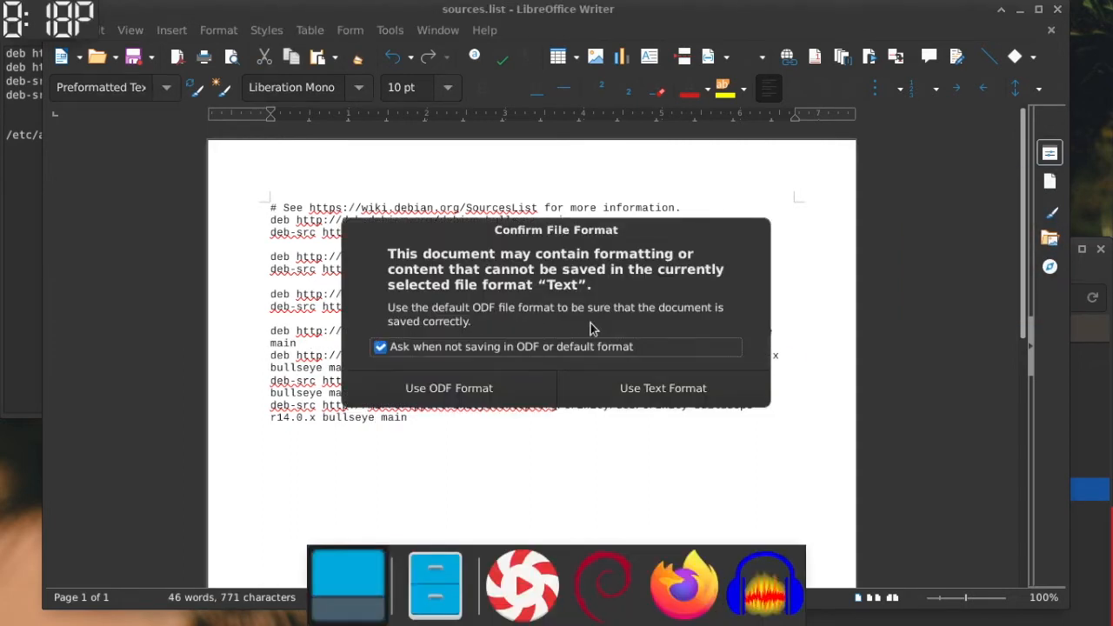
{"action": "left_click", "coordinate": [631, 398]}
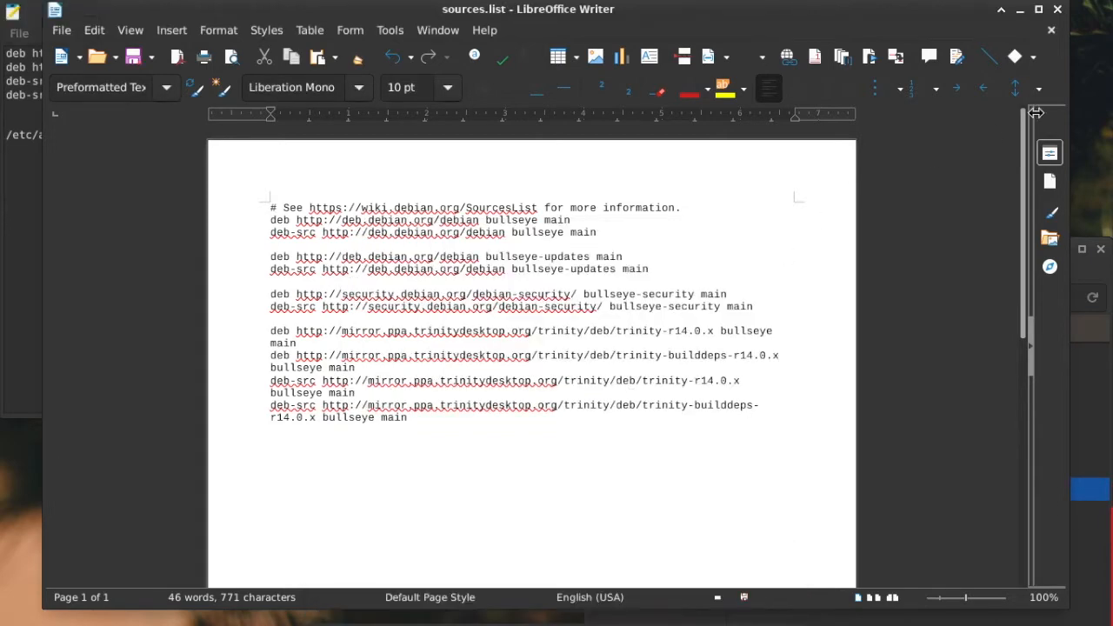
{"action": "left_click", "coordinate": [1057, 8]}
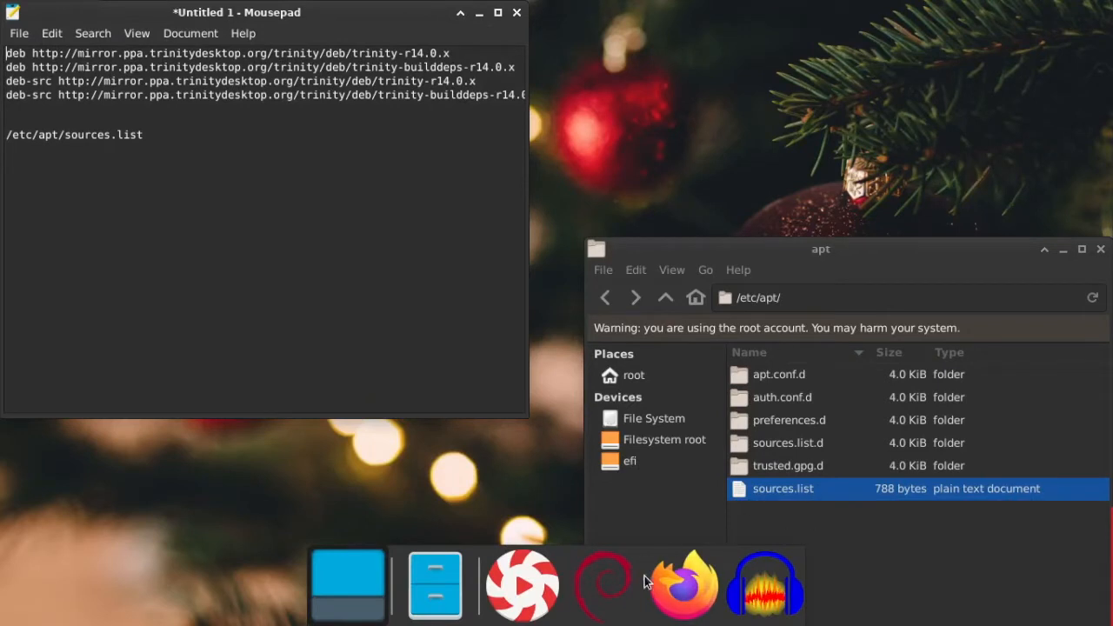
- Launch Firefox and reopen the Debian Trinity Repository Installation Instructions page from the browsing history
{"action": "left_click", "coordinate": [700, 603]}
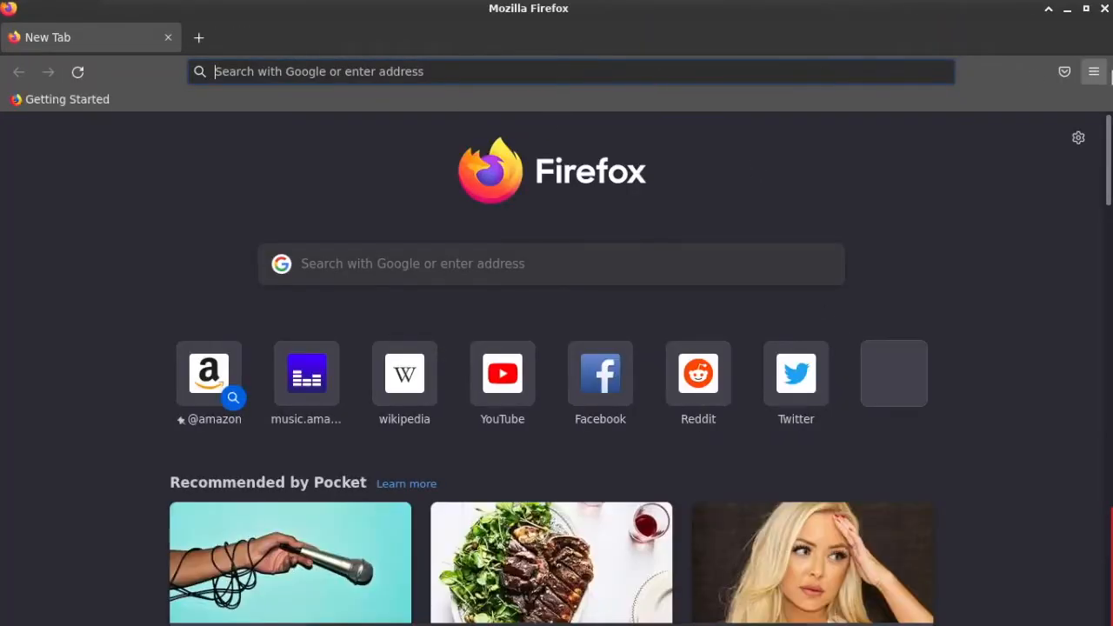
{"action": "left_click", "coordinate": [1094, 73]}
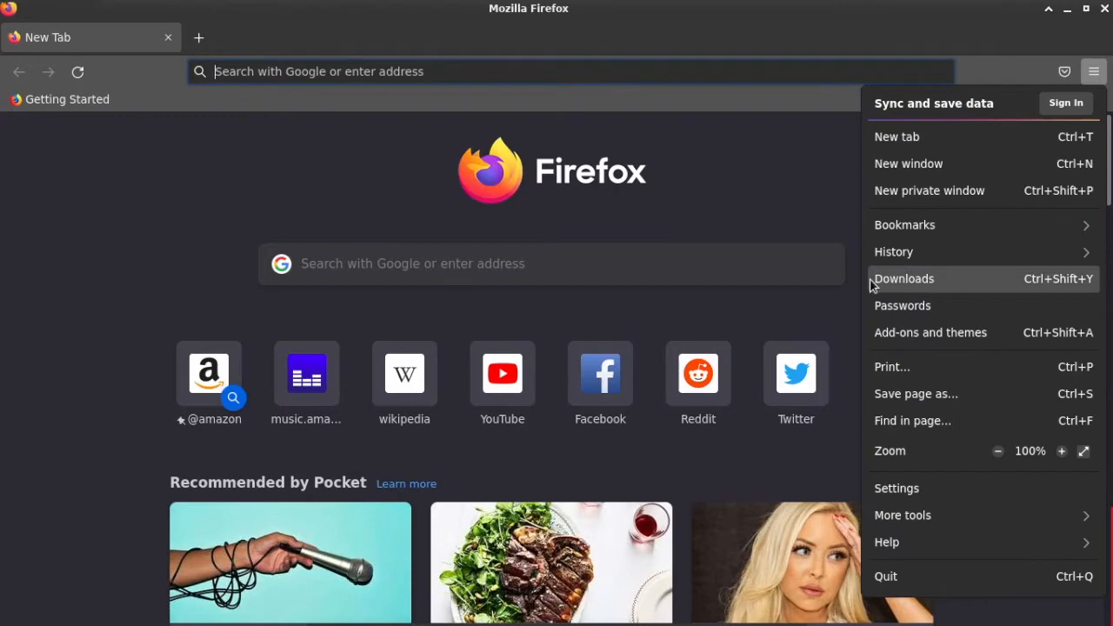
{"action": "left_click", "coordinate": [887, 252]}
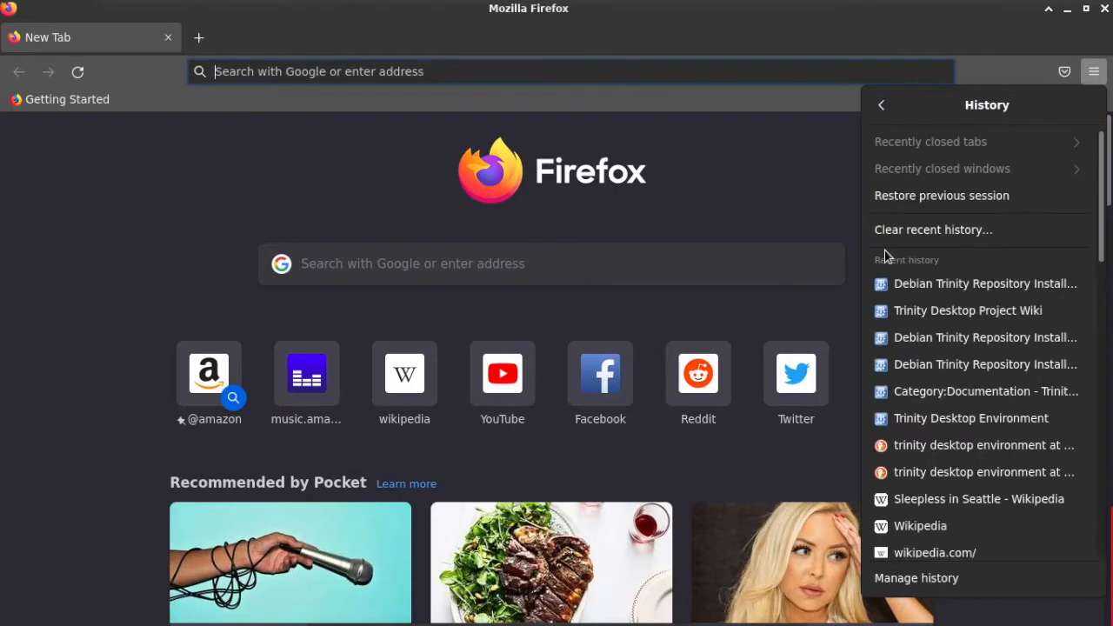
{"action": "left_click", "coordinate": [950, 289]}
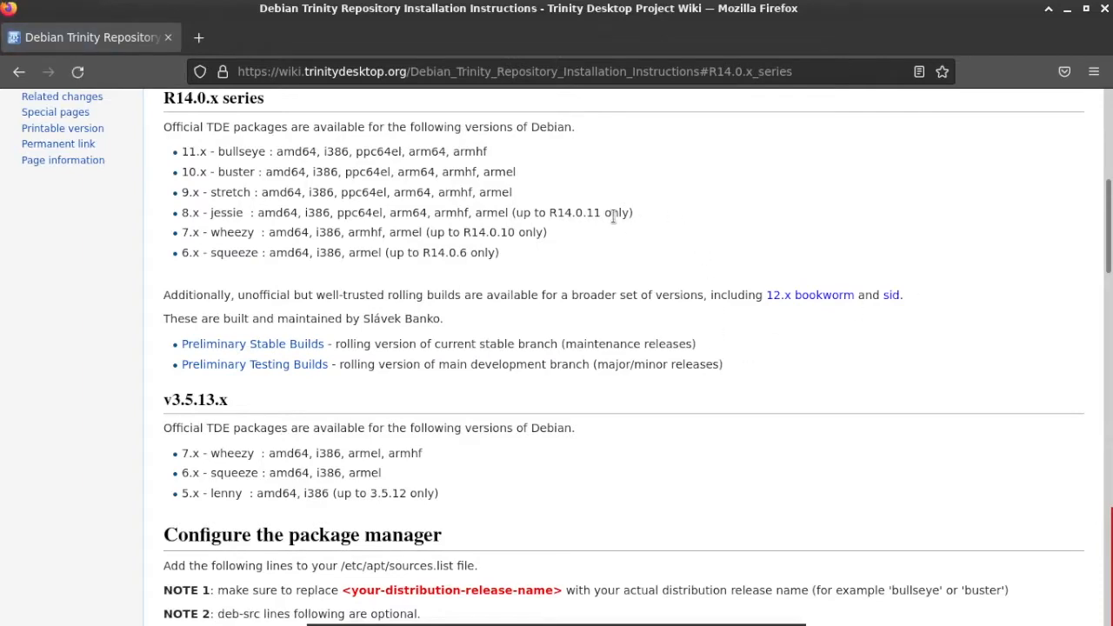
- Find the Import GPG signing key section and copy its wget command for trinity-keyring.deb
{"action": "scroll", "coordinate": [613, 222], "scroll_direction": "down", "scroll_amount": 1}
{"action": "scroll", "coordinate": [614, 222], "scroll_direction": "down", "scroll_amount": 7}
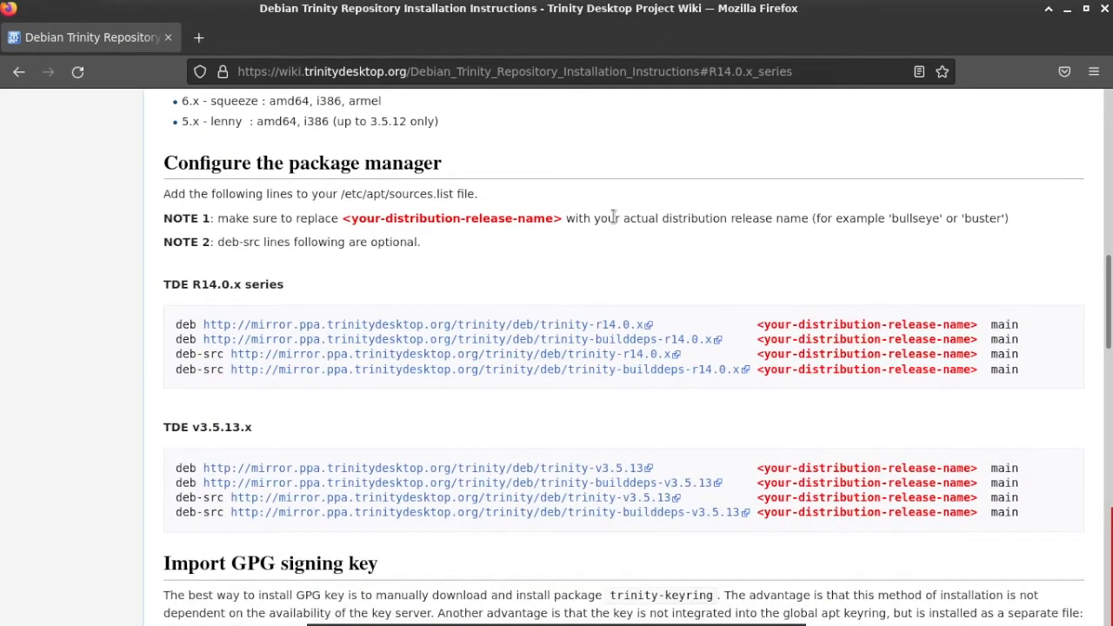
{"action": "scroll", "coordinate": [614, 214], "scroll_direction": "down", "scroll_amount": 5}
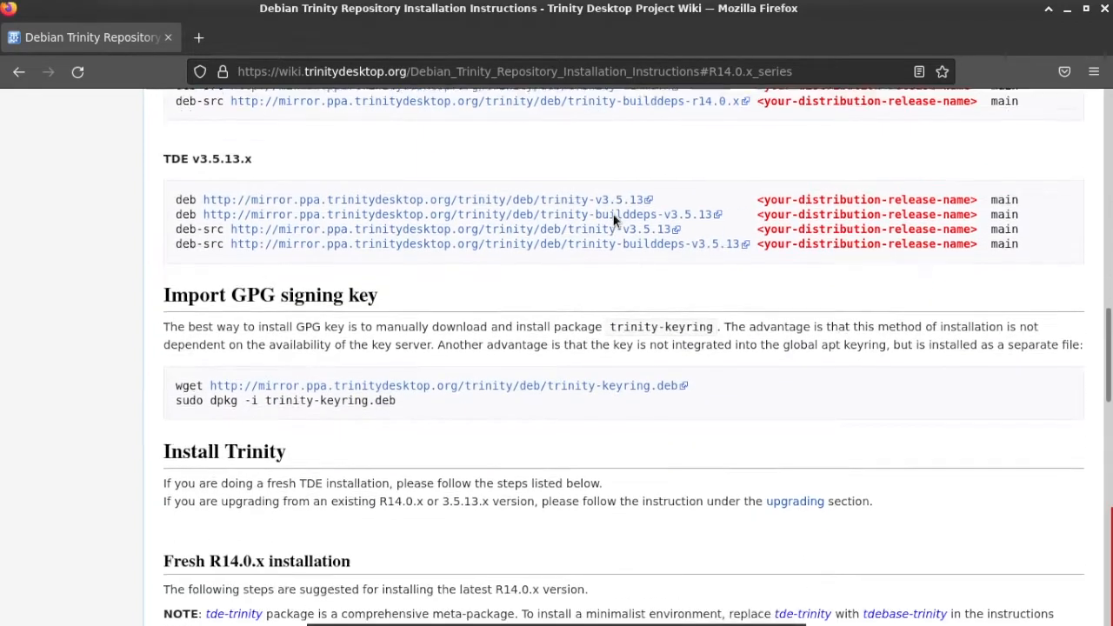
{"action": "left_click_drag", "start_coordinate": [434, 385], "coordinate": [170, 375]}
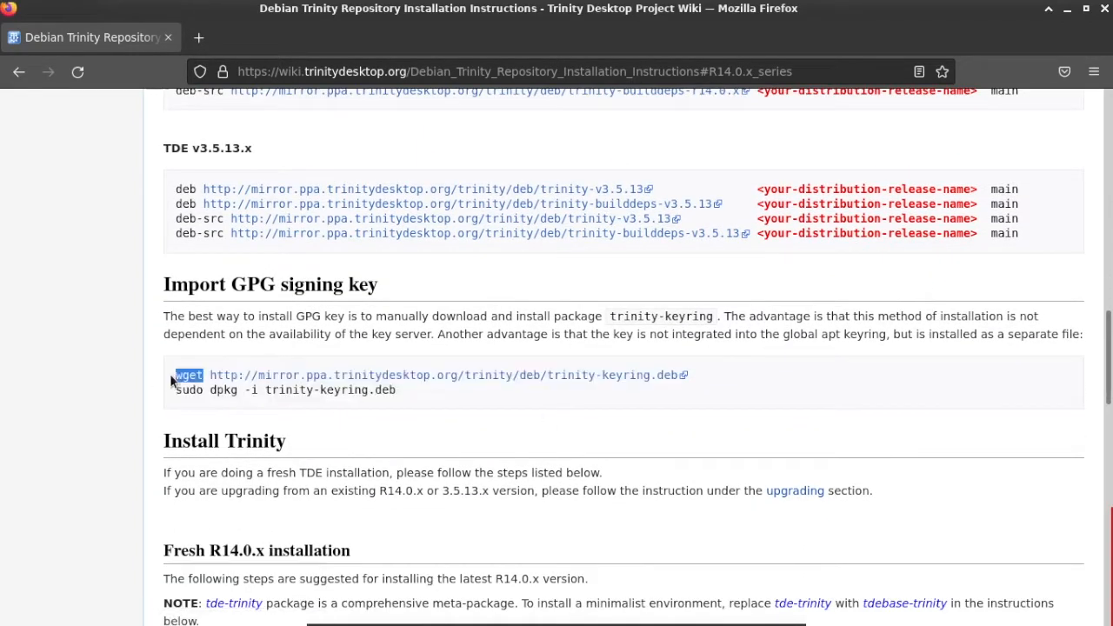
{"action": "triple_click", "coordinate": [170, 375]}
{"action": "key", "text": "ctrl+c"}
- Switch to the terminal and try to download trinity-keyring.deb with the copied wget command
{"action": "key", "text": "alt+Tab"}
{"action": "key", "text": "alt+Tab"}
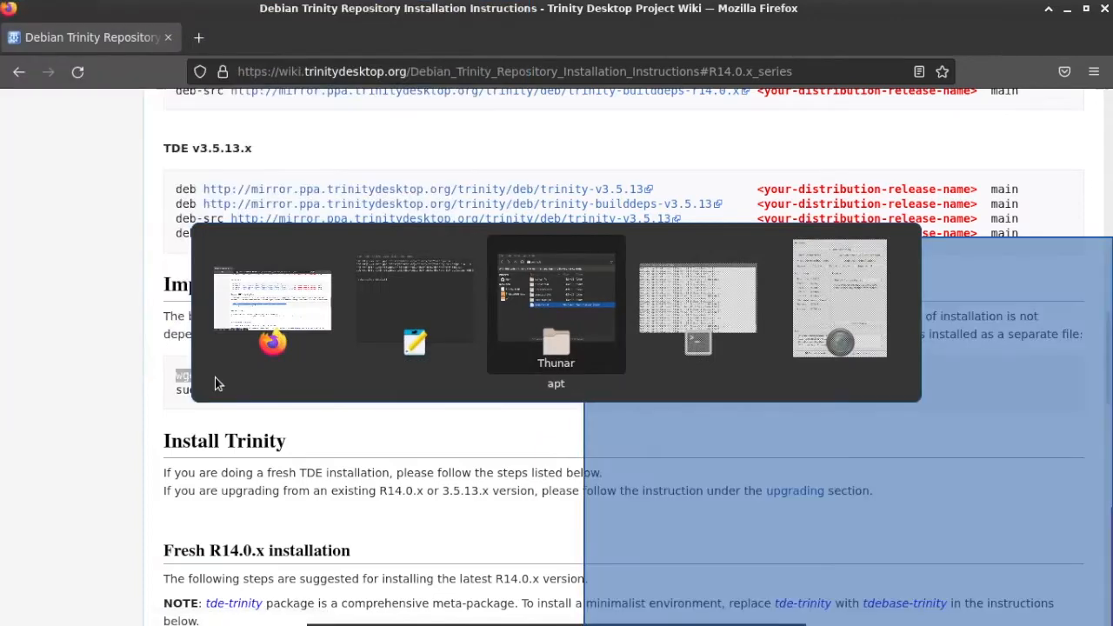
{"action": "key", "text": "alt+Tab"}
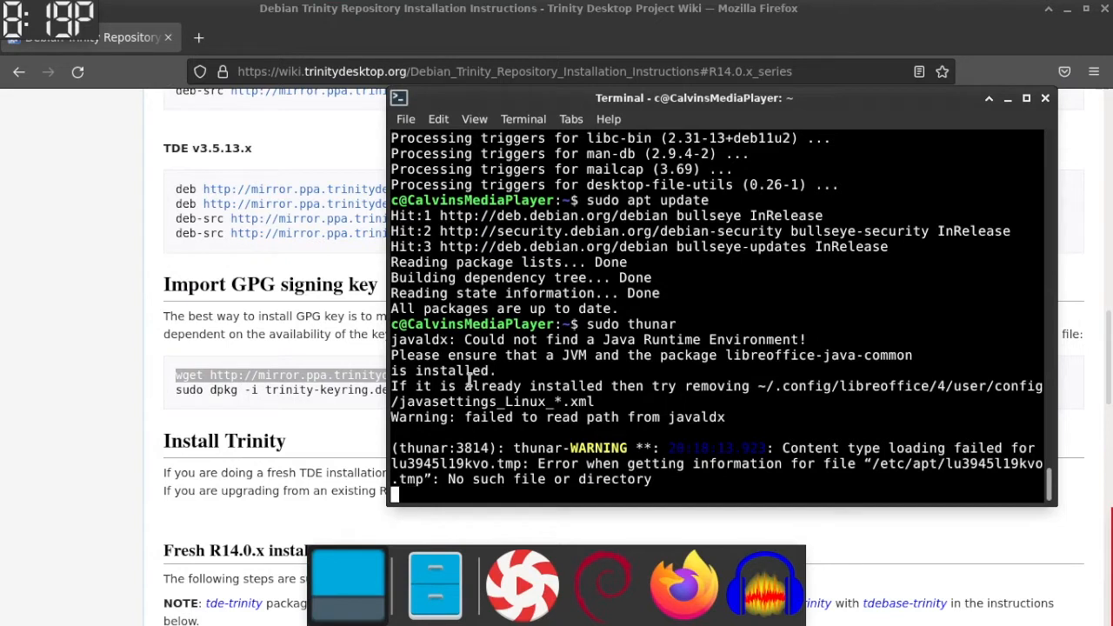
{"action": "key", "text": "ctrl+shift+v"}
{"action": "key", "text": "Return"}
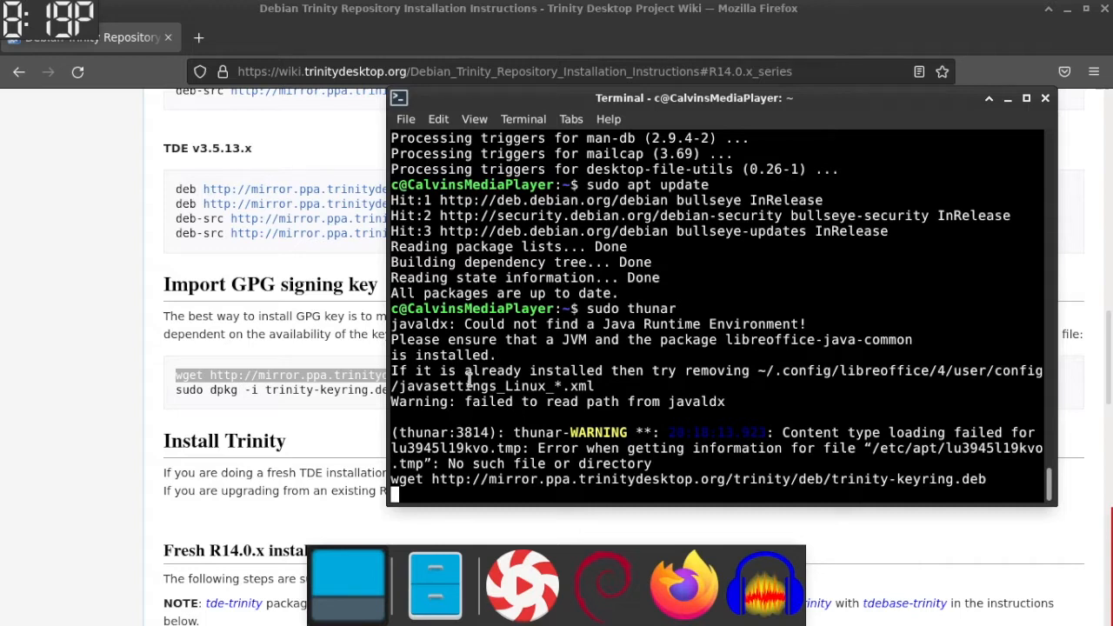
- Bring the root Thunar window to the front and close it to free the terminal prompt
{"action": "key", "text": "alt+Tab"}
{"action": "key", "text": "alt+Tab"}
{"action": "key", "text": "alt+Tab"}
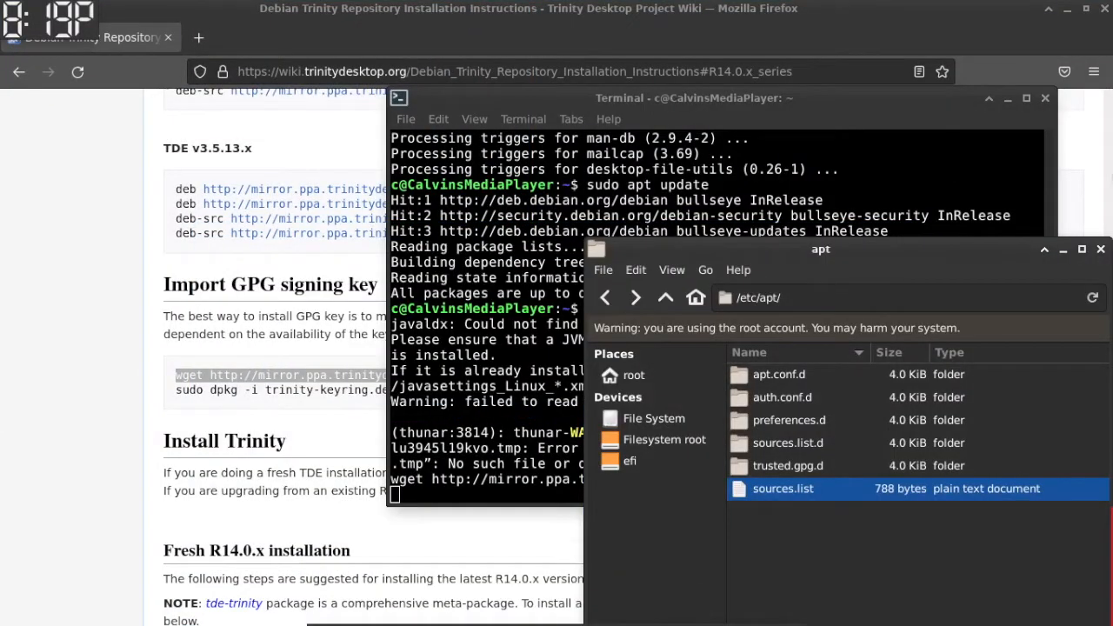
{"action": "left_click", "coordinate": [1101, 249]}
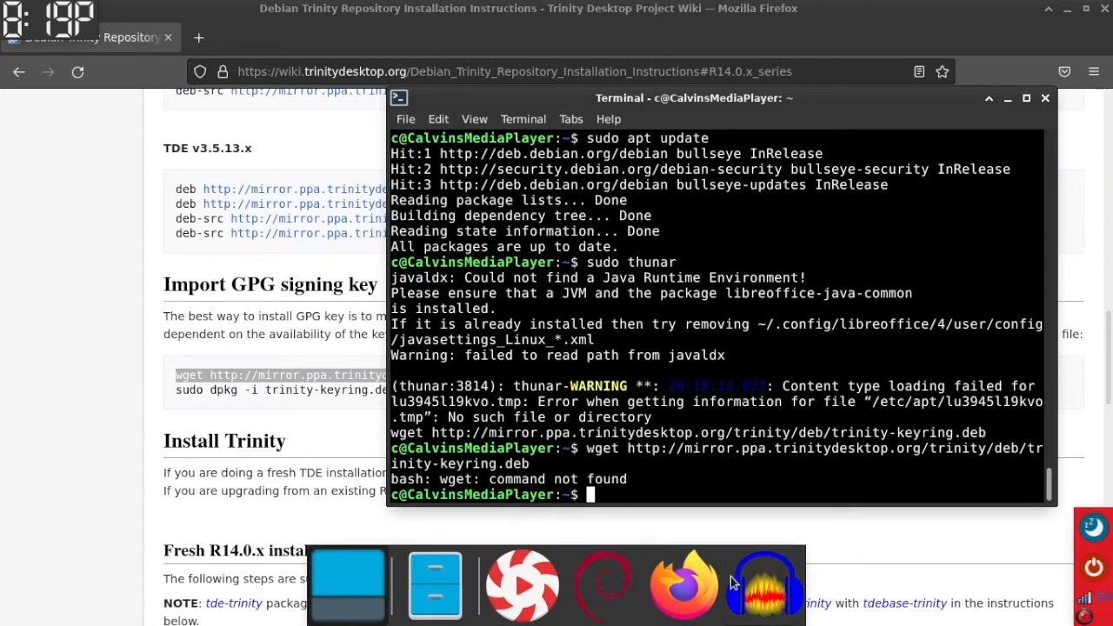
- Try to launch Synaptic Package Manager from an application search for syn, entering the account password, and dismiss the resulting dialog
{"action": "left_click", "coordinate": [603, 581]}
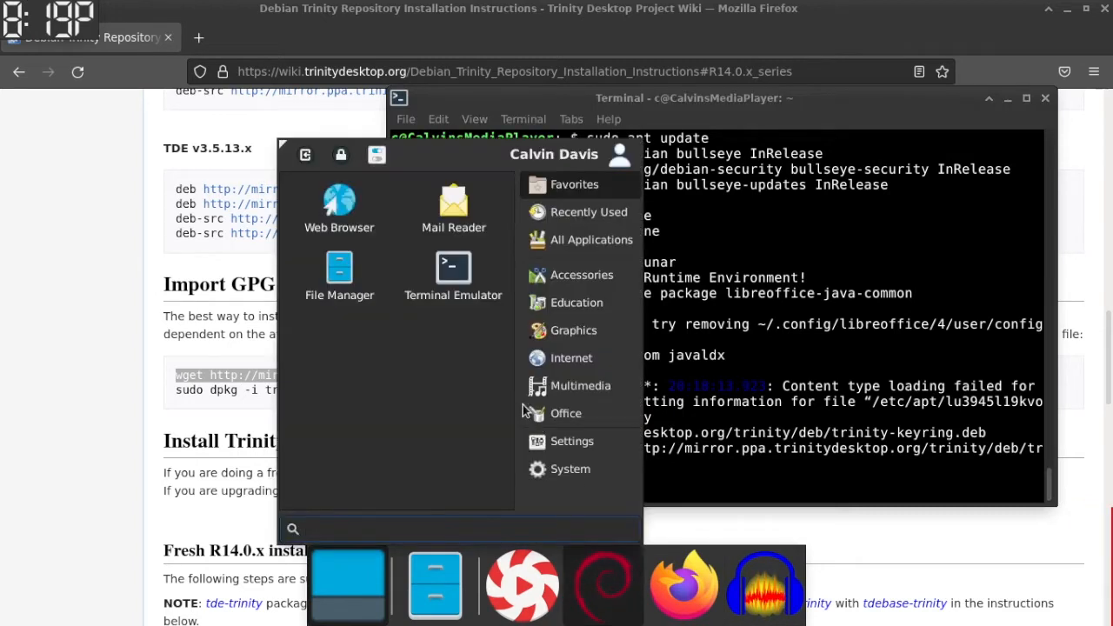
{"action": "type", "text": "syn"}
{"action": "key", "text": "Return"}
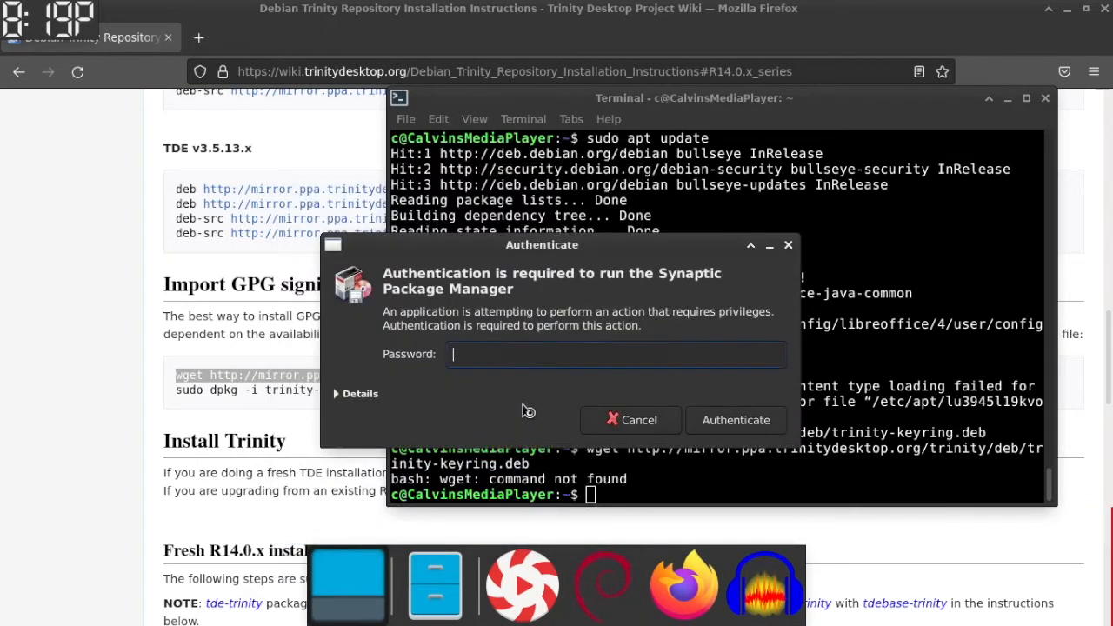
{"action": "type", "text": "****"}
{"action": "key", "text": "Return"}
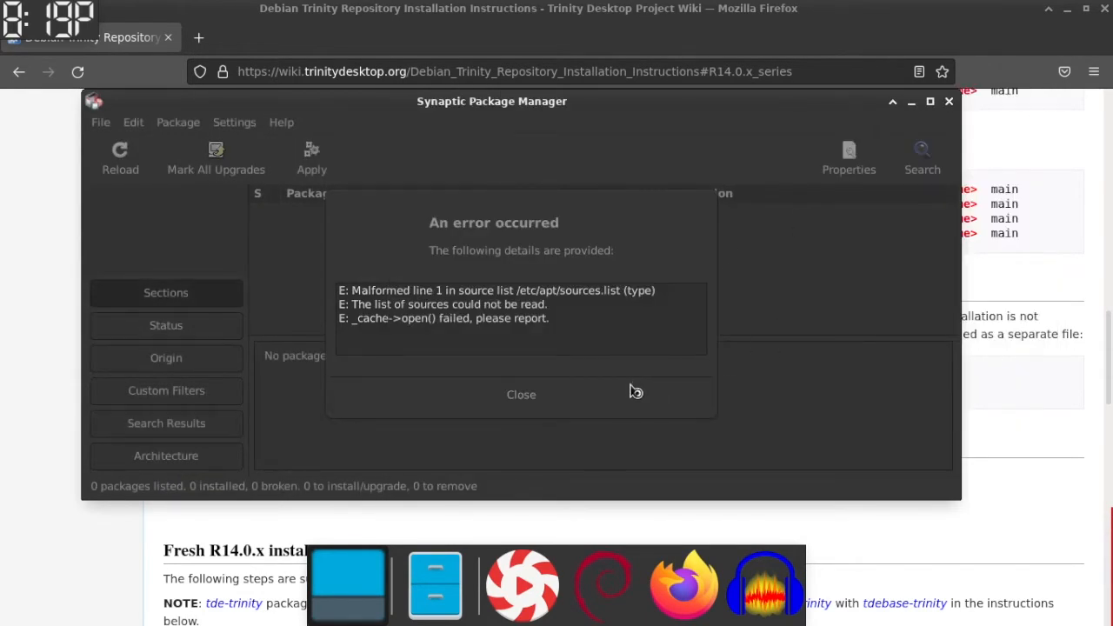
{"action": "left_click", "coordinate": [606, 397]}
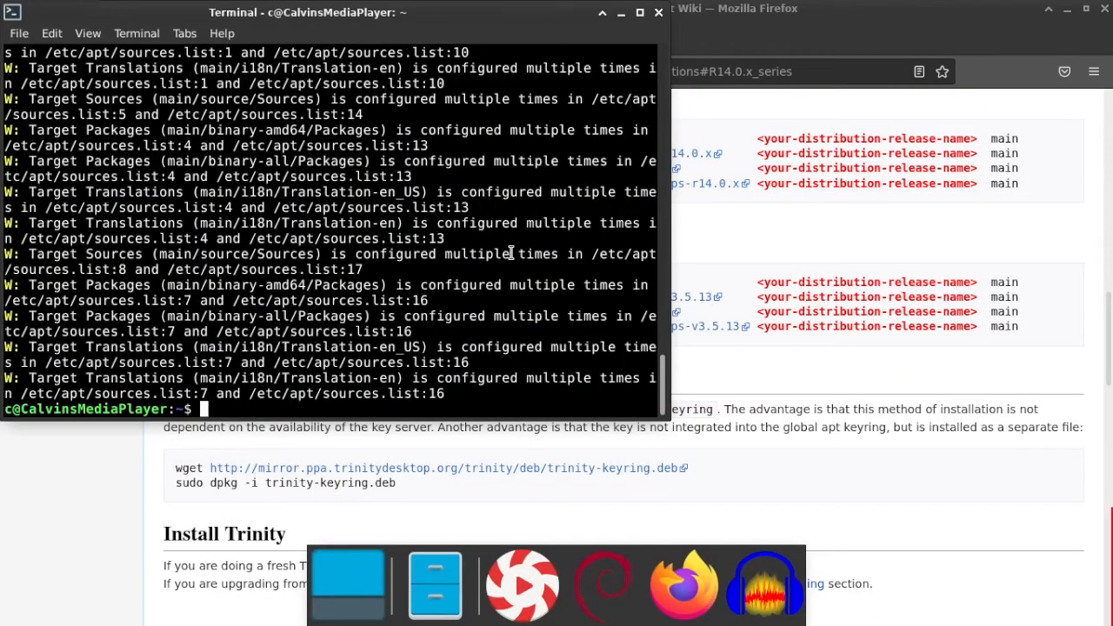
- Install the wget package in the terminal with sudo apt install wget
{"action": "type", "text": "sudo apt"}
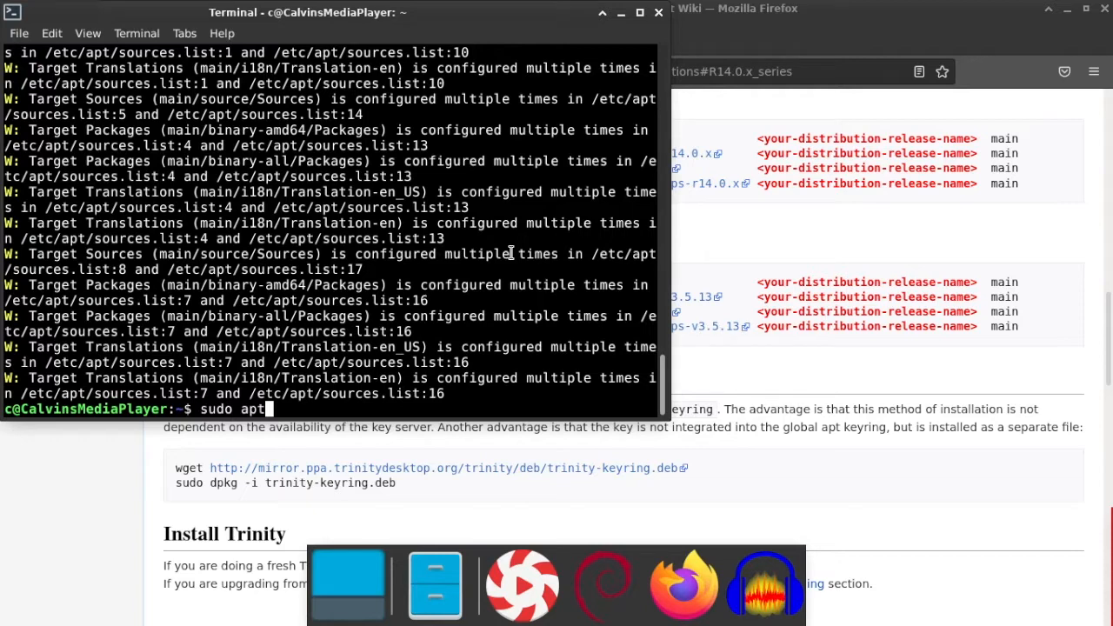
{"action": "type", "text": " install wget"}
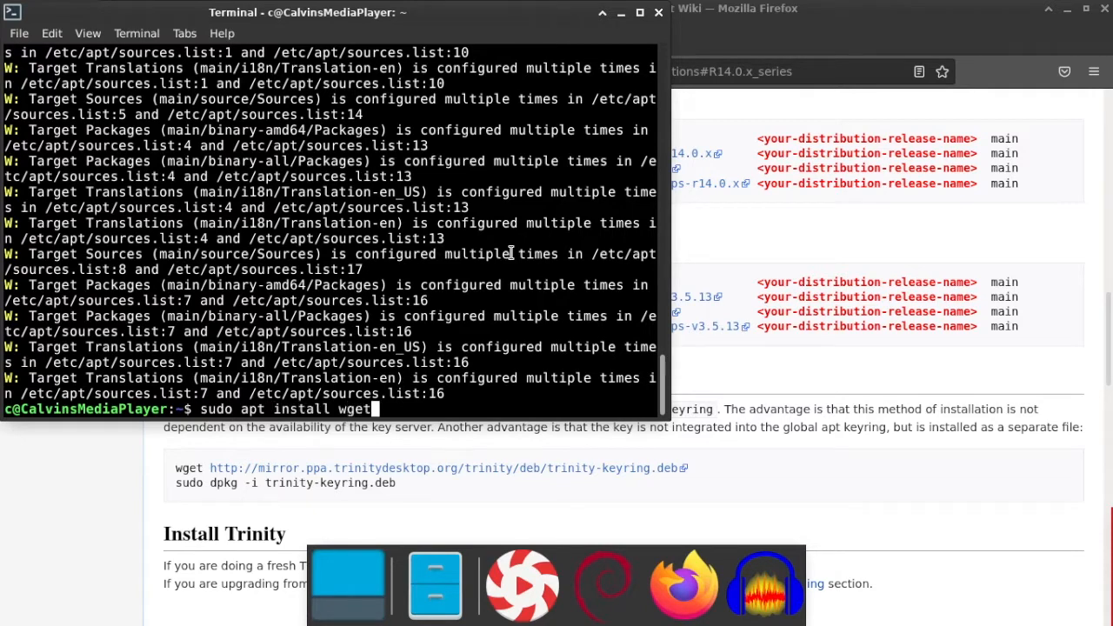
{"action": "key", "text": "Return"}
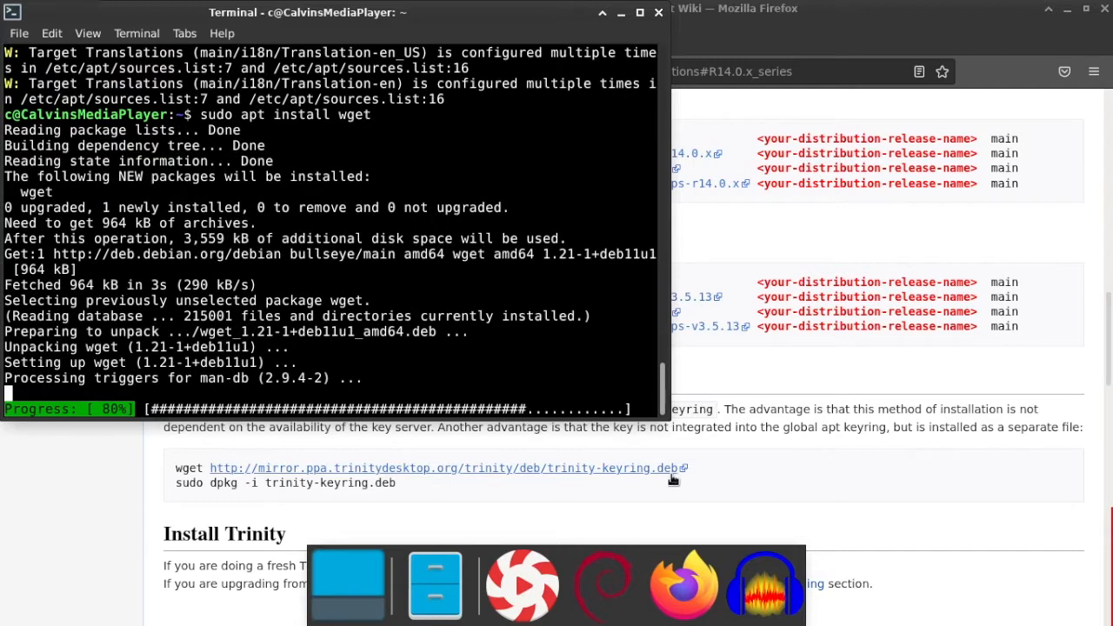
- Copy the wget command for trinity-keyring.deb from the wiki's Import GPG signing key section
{"action": "left_click", "coordinate": [173, 467]}
{"action": "left_click_drag", "start_coordinate": [174, 468], "coordinate": [397, 484]}
{"action": "left_click_drag", "start_coordinate": [553, 461], "coordinate": [676, 477]}
{"action": "key", "text": "ctrl+c"}
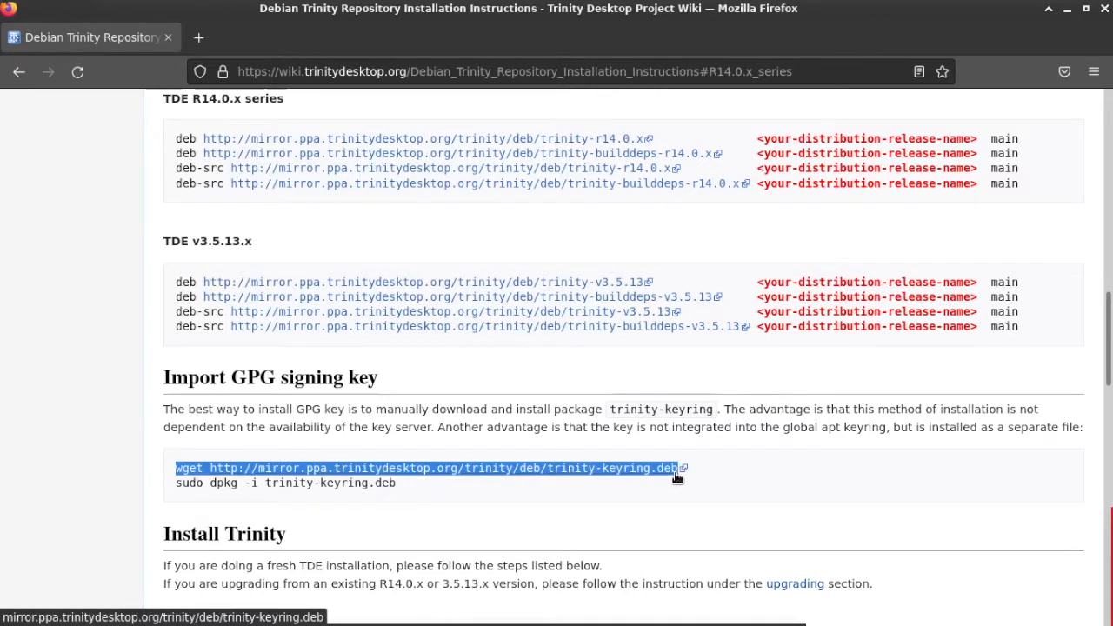
{"action": "key", "text": "alt+t"}
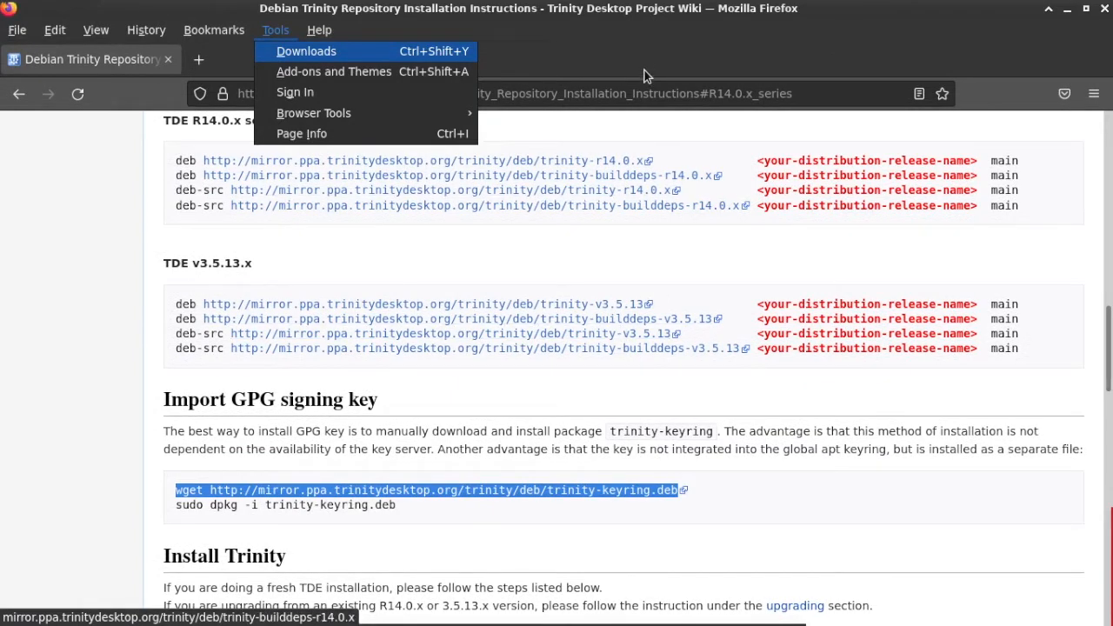
{"action": "key", "text": "Escape"}
{"action": "key", "text": "alt+t"}
{"action": "key", "text": "Escape"}
- Switch to the terminal and download trinity-keyring.deb by running the copied wget command
{"action": "key", "text": "alt+Tab"}
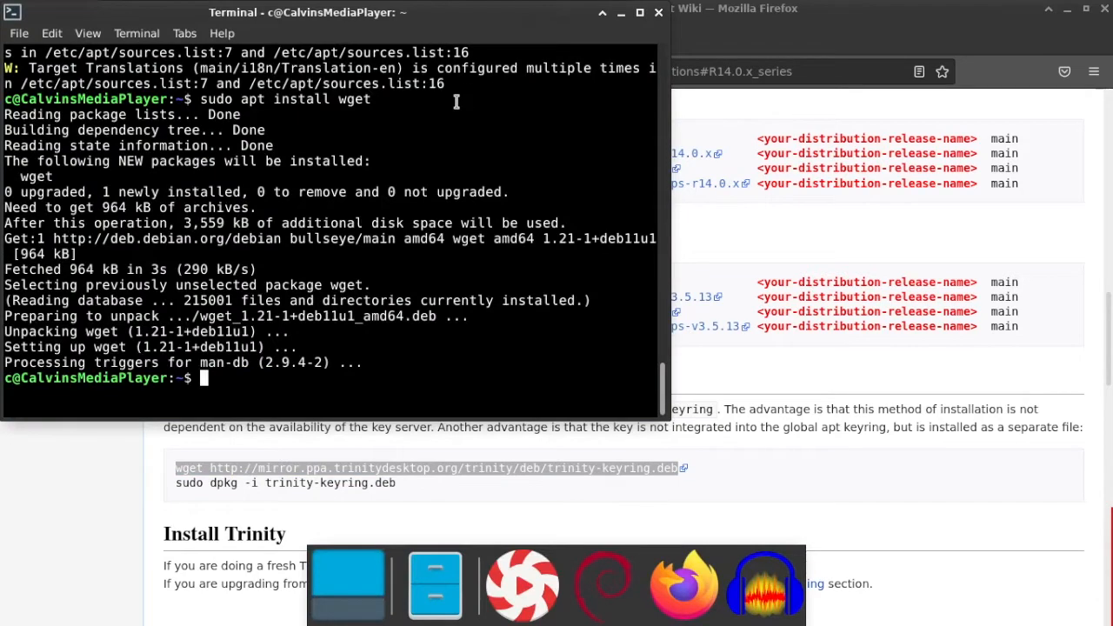
{"action": "type", "text": "wget"}
{"action": "key", "text": "BackSpace"}
{"action": "key", "text": "BackSpace"}
{"action": "key", "text": "BackSpace"}
{"action": "key", "text": "BackSpace"}
{"action": "key", "text": "ctrl+shift+v"}
{"action": "key", "text": "Return"}
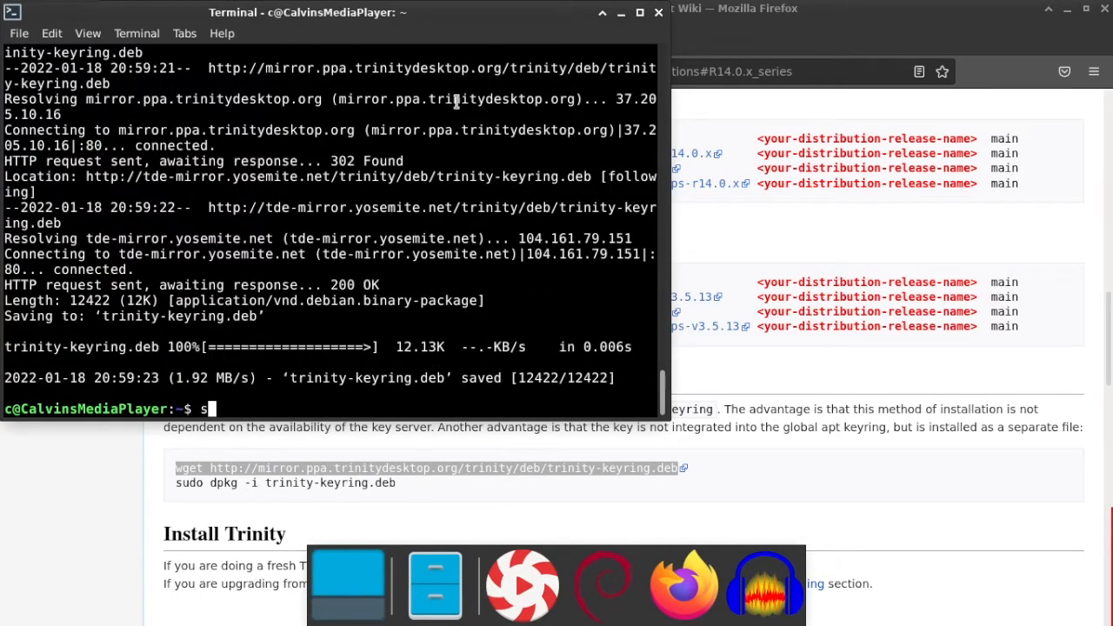
- Install the downloaded signing key package with sudo dpkg -i trinity-keyring.deb
{"action": "type", "text": "sudo dpkg -i tri"}
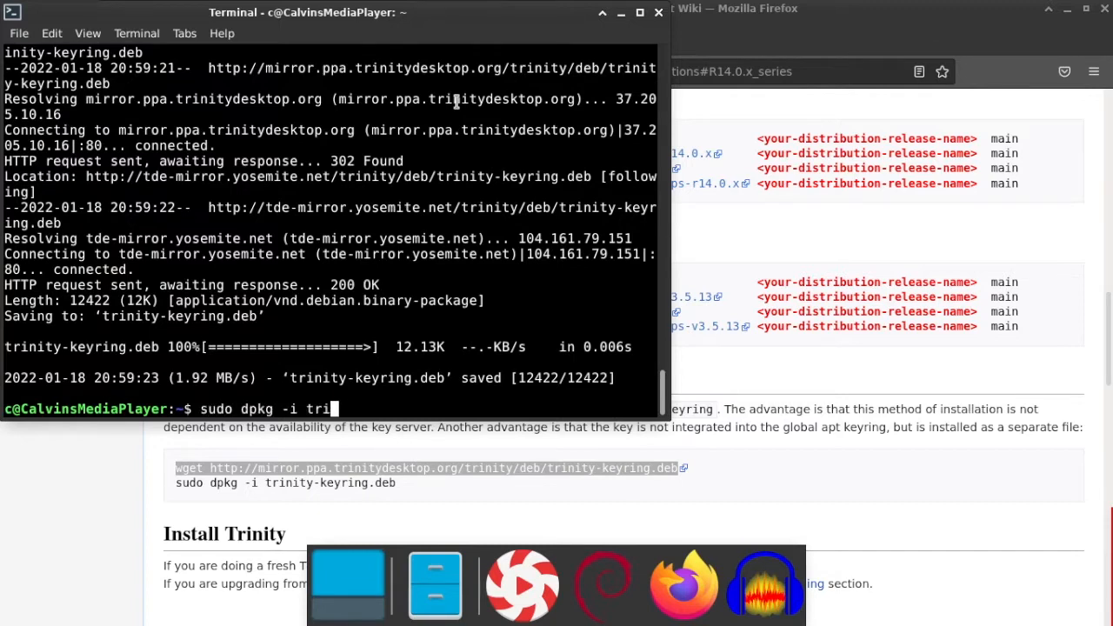
{"action": "type", "text": "nity-keyring.deb"}
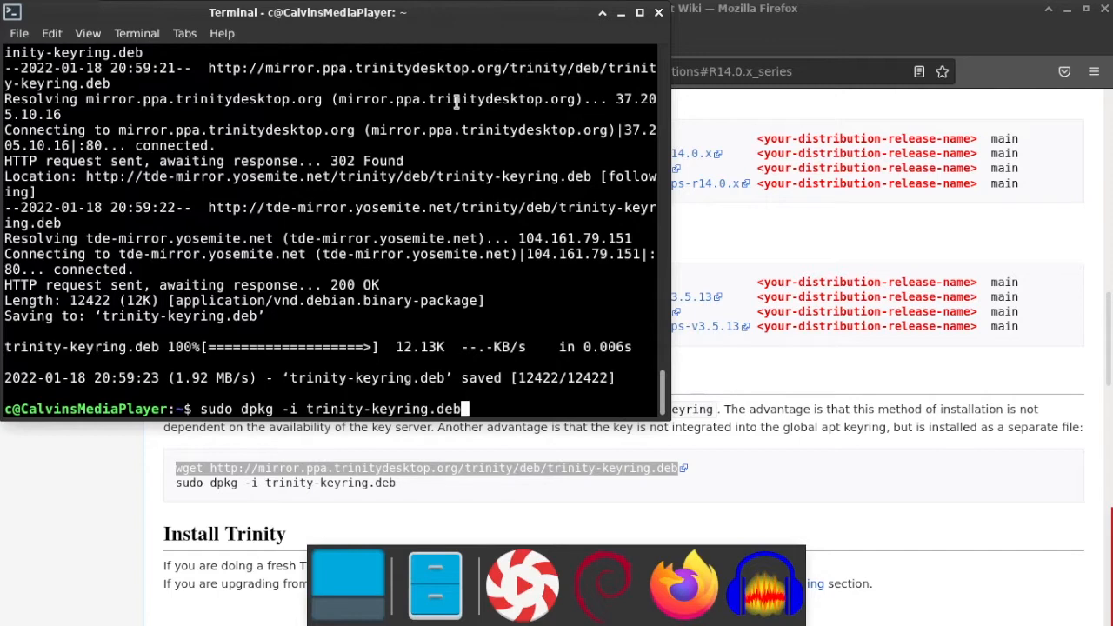
{"action": "key", "text": "Return"}
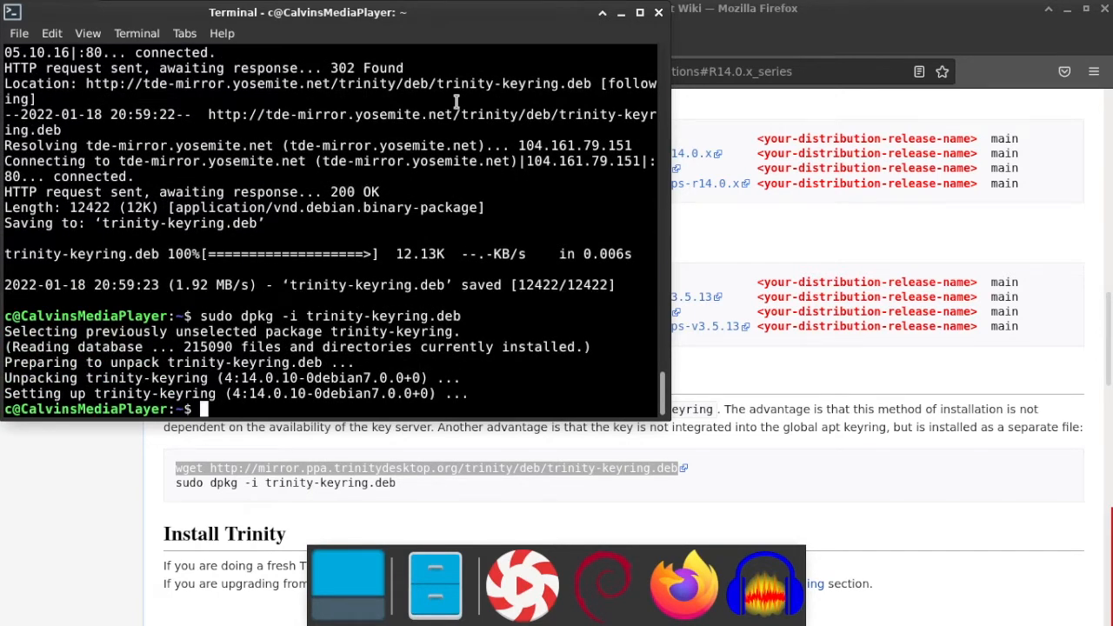
- Read the wiki's Fresh R14.0.x installation commands and refresh the package lists in the terminal with sudo apt-get update
{"action": "left_click", "coordinate": [817, 336]}
{"action": "scroll", "coordinate": [816, 336], "scroll_direction": "down", "scroll_amount": 2}
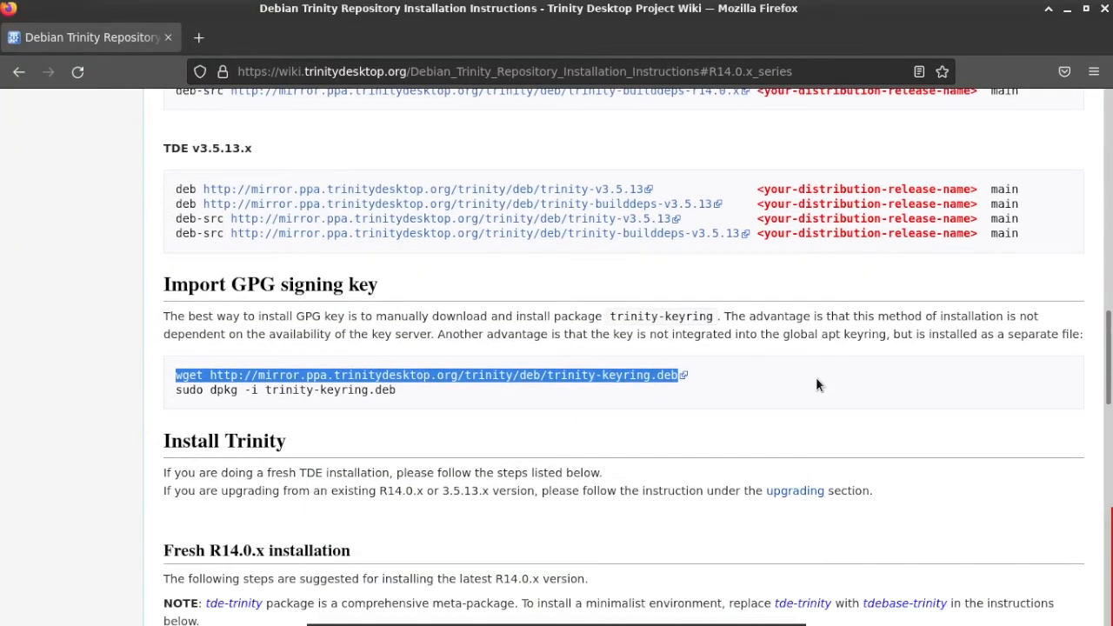
{"action": "scroll", "coordinate": [816, 382], "scroll_direction": "down", "scroll_amount": 4}
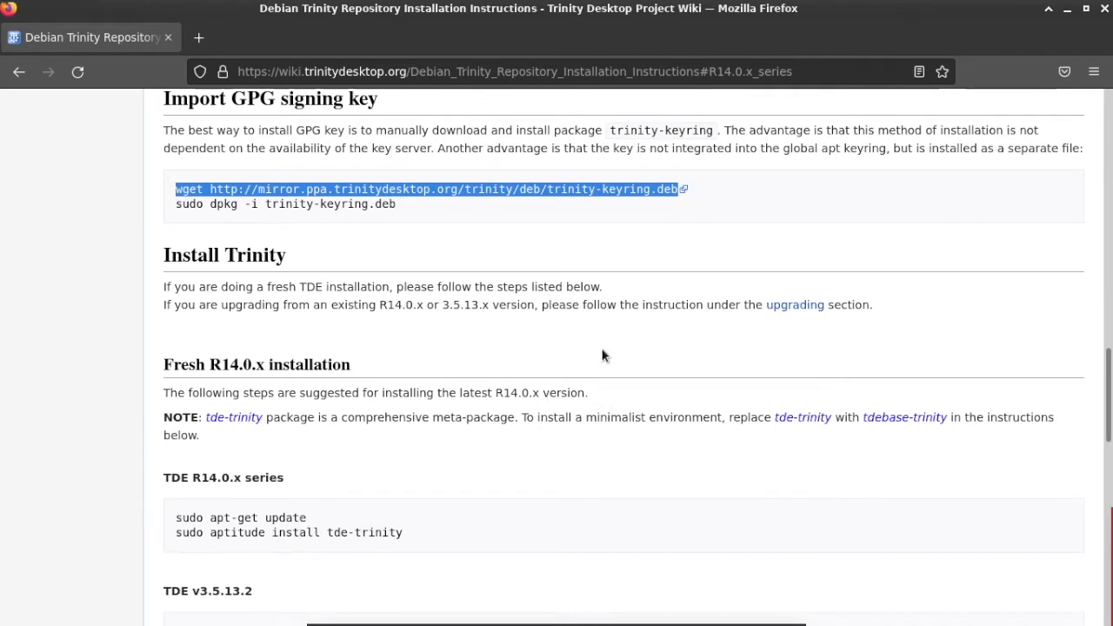
{"action": "scroll", "coordinate": [604, 355], "scroll_direction": "down", "scroll_amount": 4}
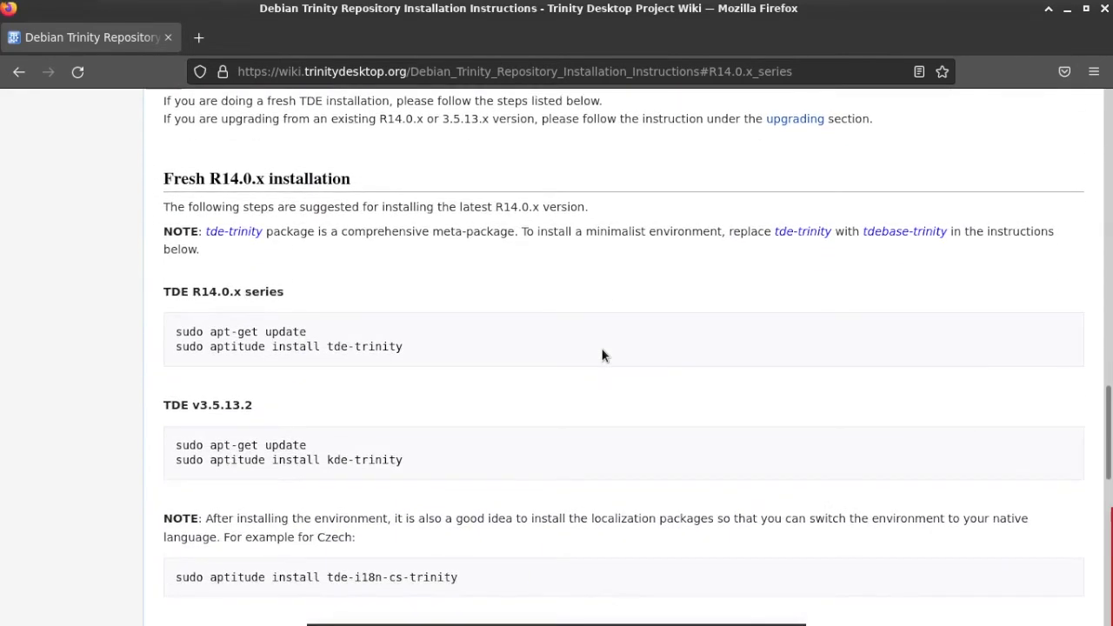
{"action": "key", "text": "alt+Tab"}
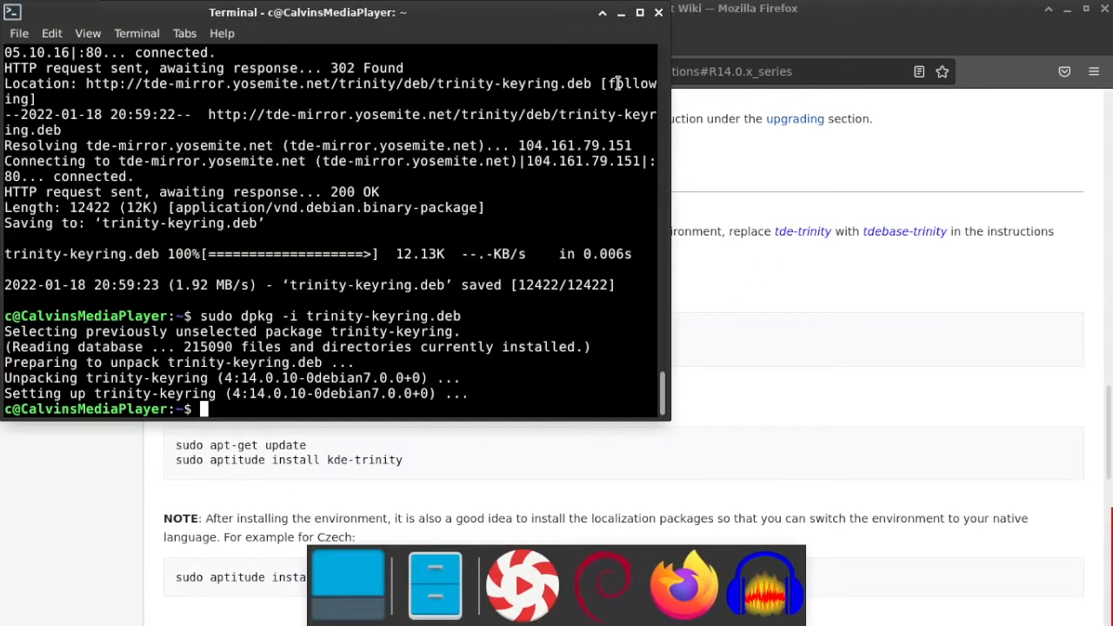
{"action": "type", "text": "sudo apt-get update"}
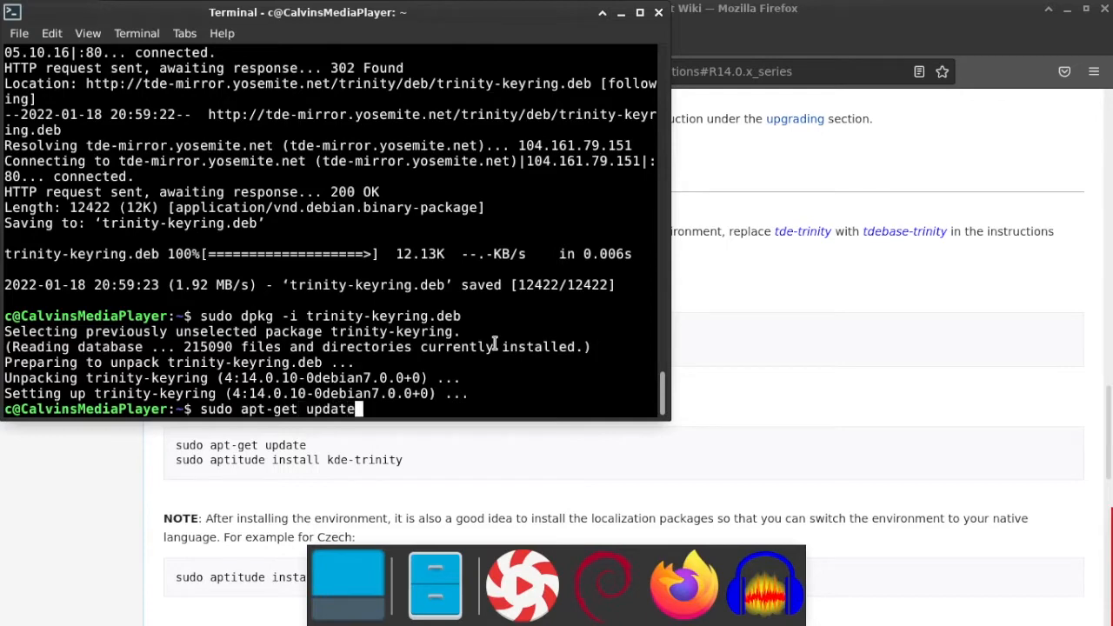
{"action": "key", "text": "Return"}
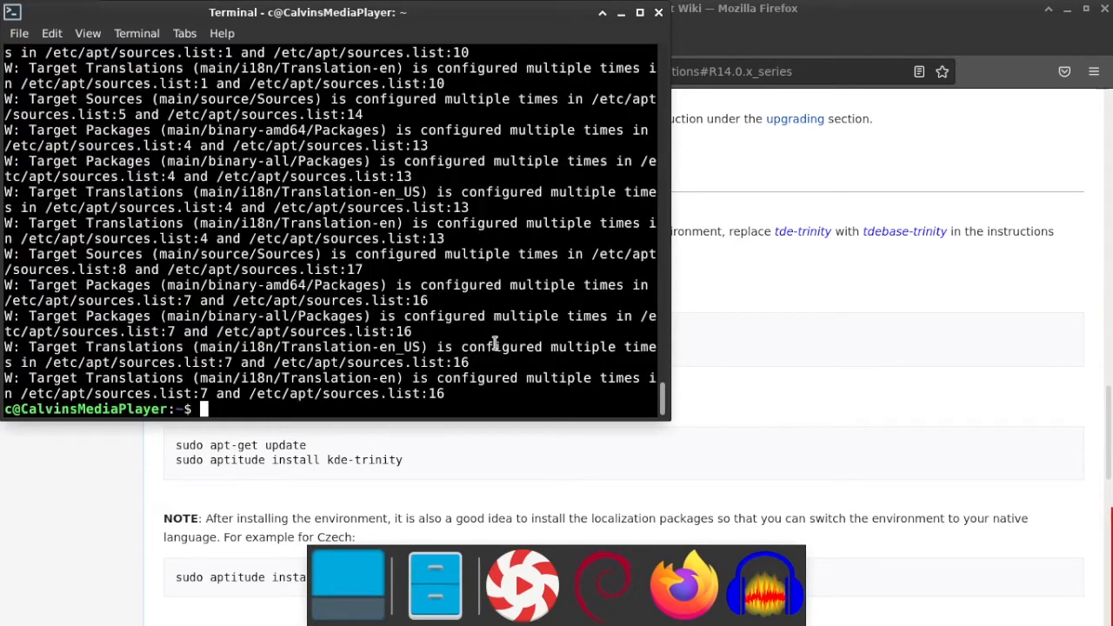
- Try to install the desktop in the terminal with sudo aptitude install kde-trinity
{"action": "type", "text": "sudo aptitude"}
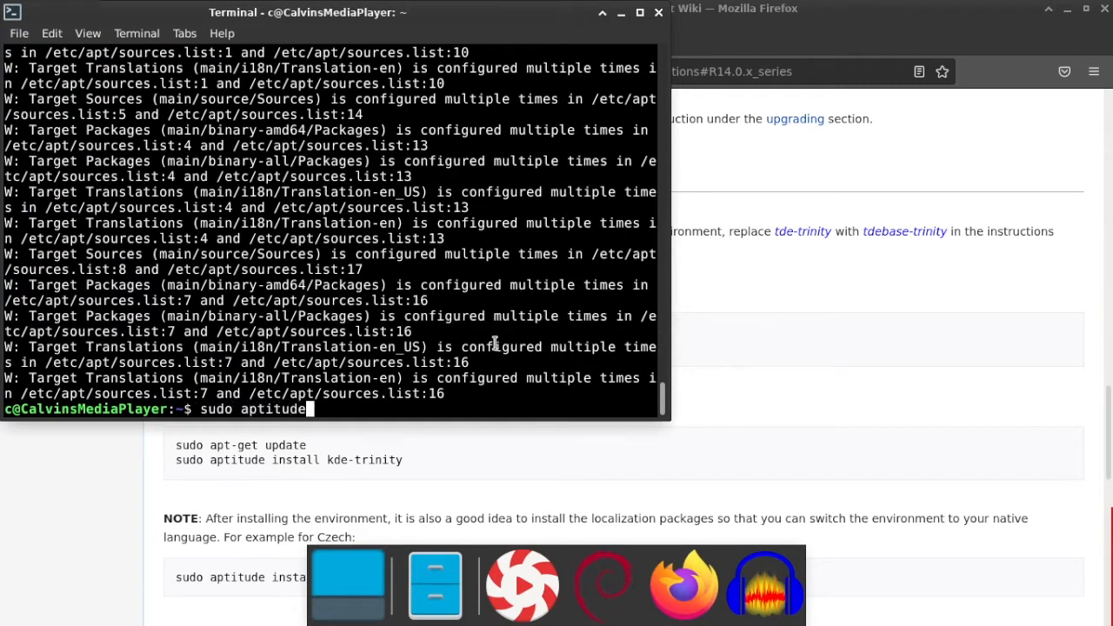
{"action": "type", "text": " install kde"}
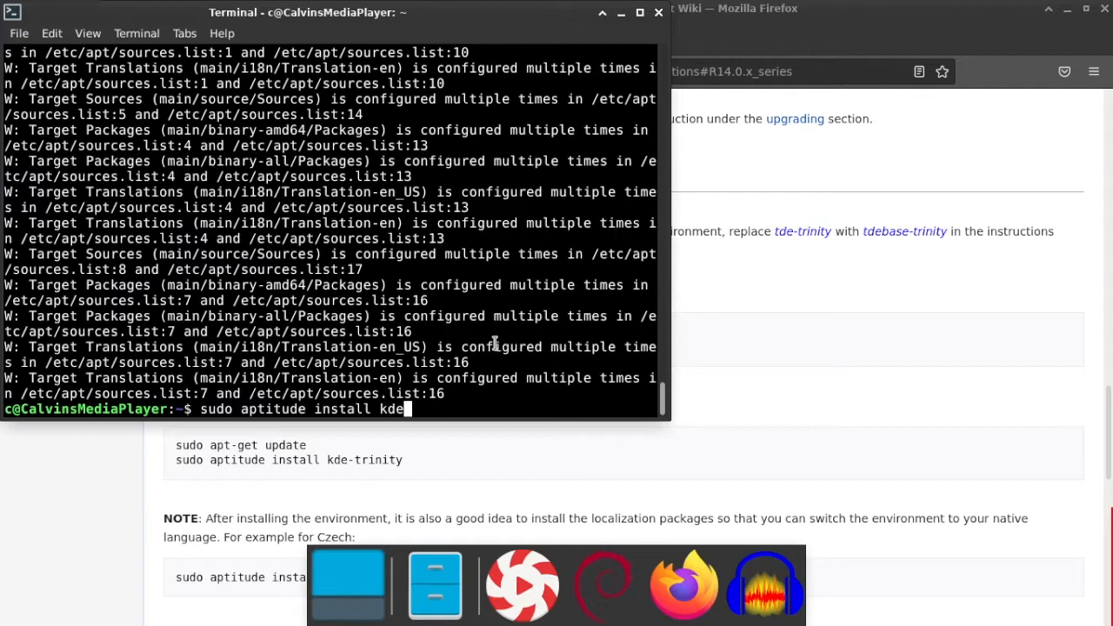
{"action": "type", "text": "-trinity"}
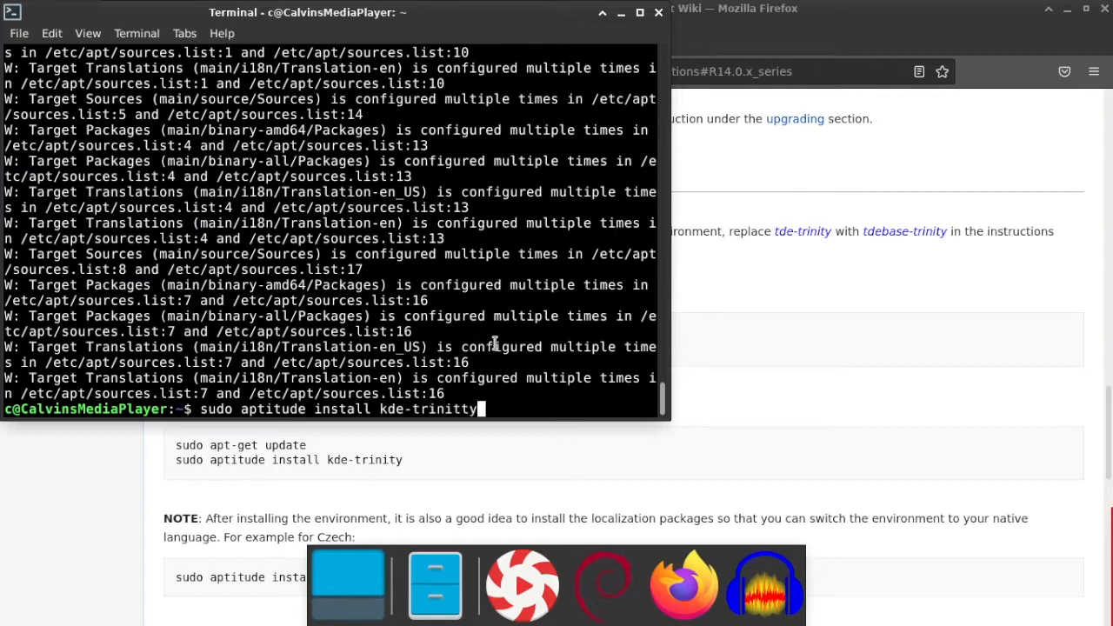
{"action": "key", "text": "Return"}
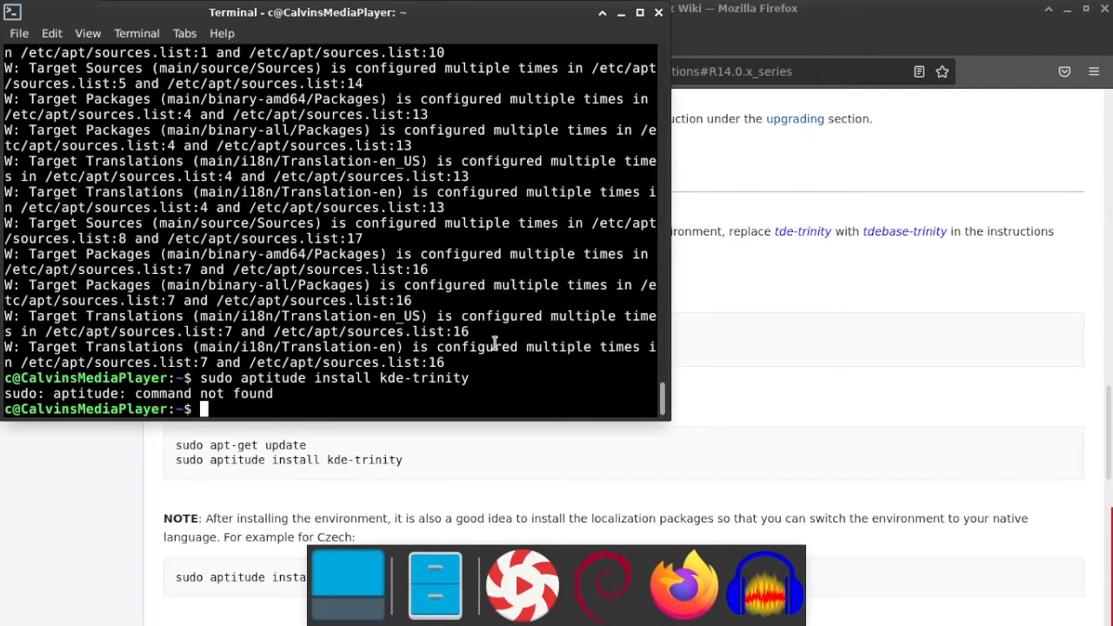
- Install the Trinity desktop with sudo apt install kde-trinity and accept the installation with y
{"action": "type", "text": "sudo apt i"}
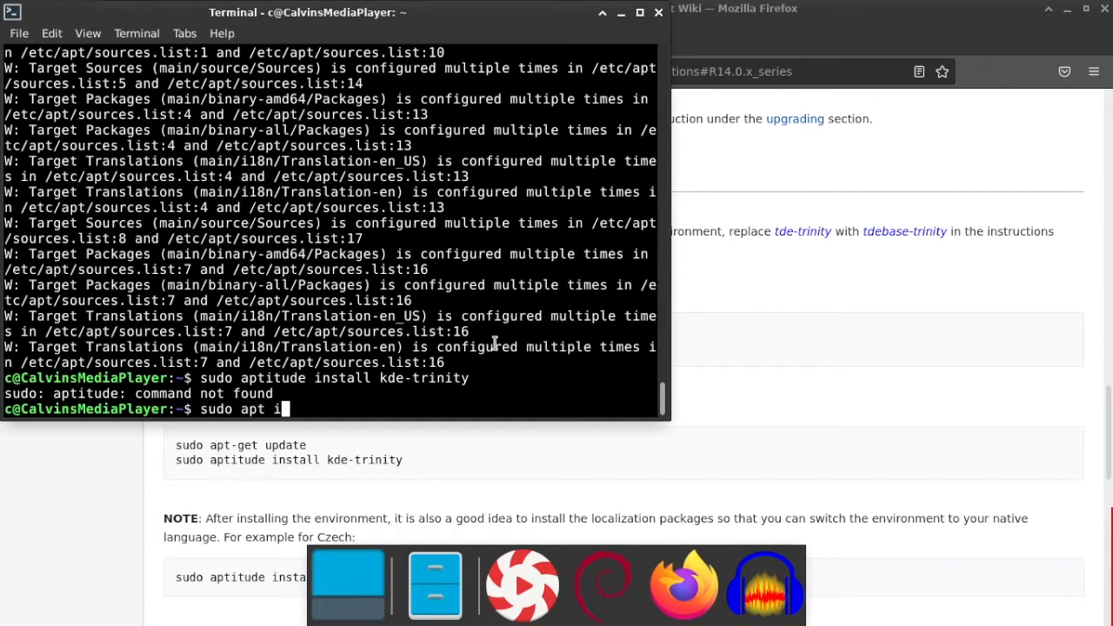
{"action": "type", "text": "nstall kde-t"}
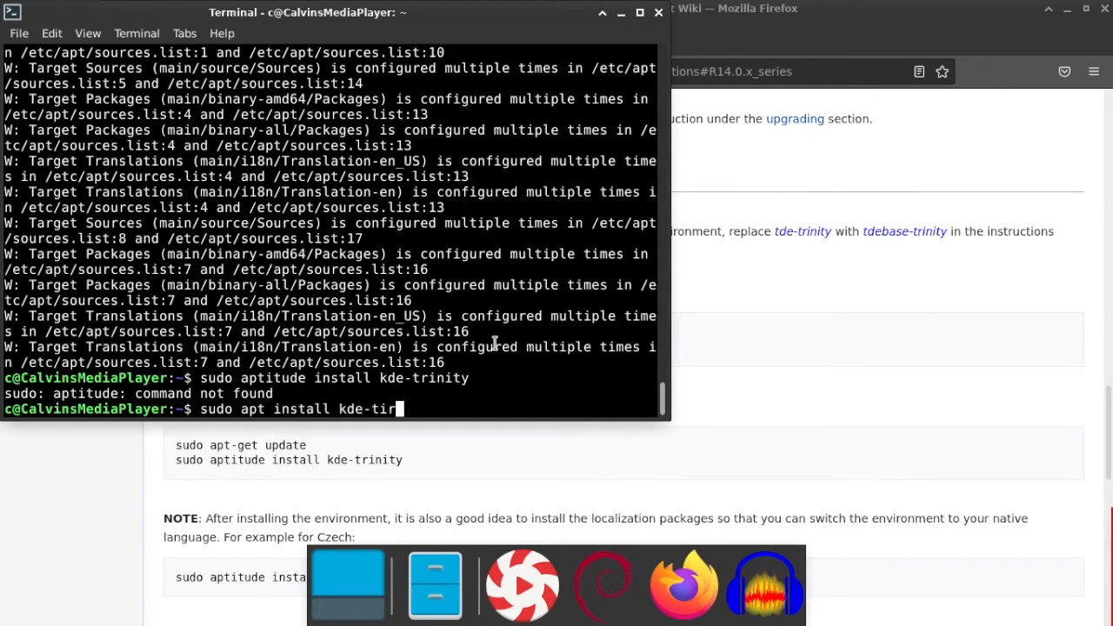
{"action": "type", "text": "rinity"}
{"action": "key", "text": "Return"}
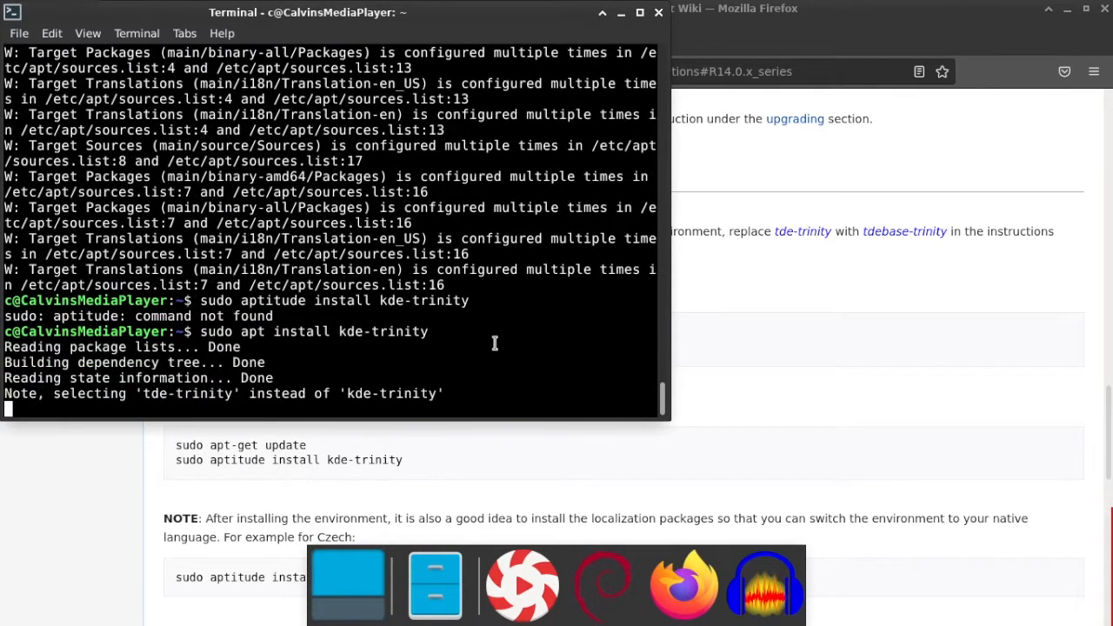
{"action": "type", "text": "y"}
{"action": "key", "text": "Return"}
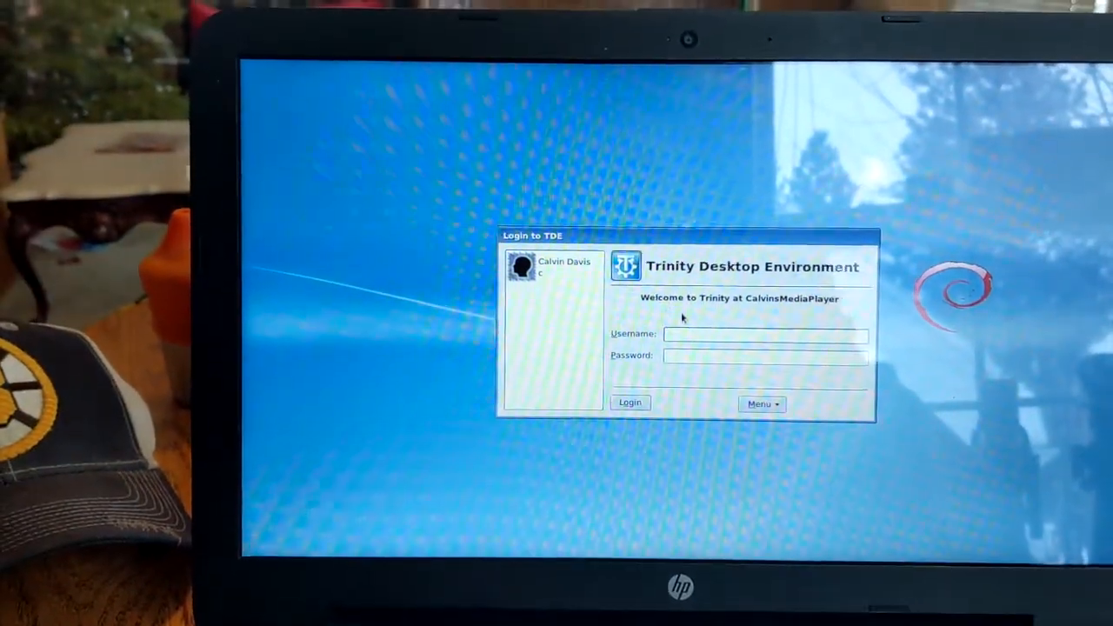
- Enter the account's username and password in the Trinity login dialog and submit the login
{"action": "type", "text": "c"}
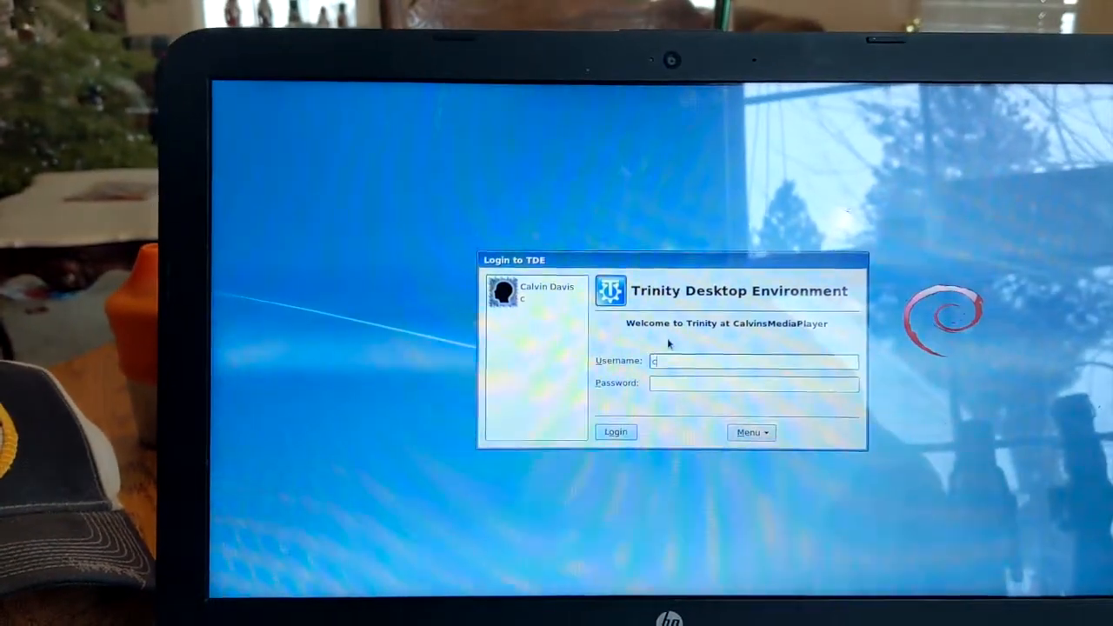
{"action": "key", "text": "Return"}
{"action": "type", "text": "c"}
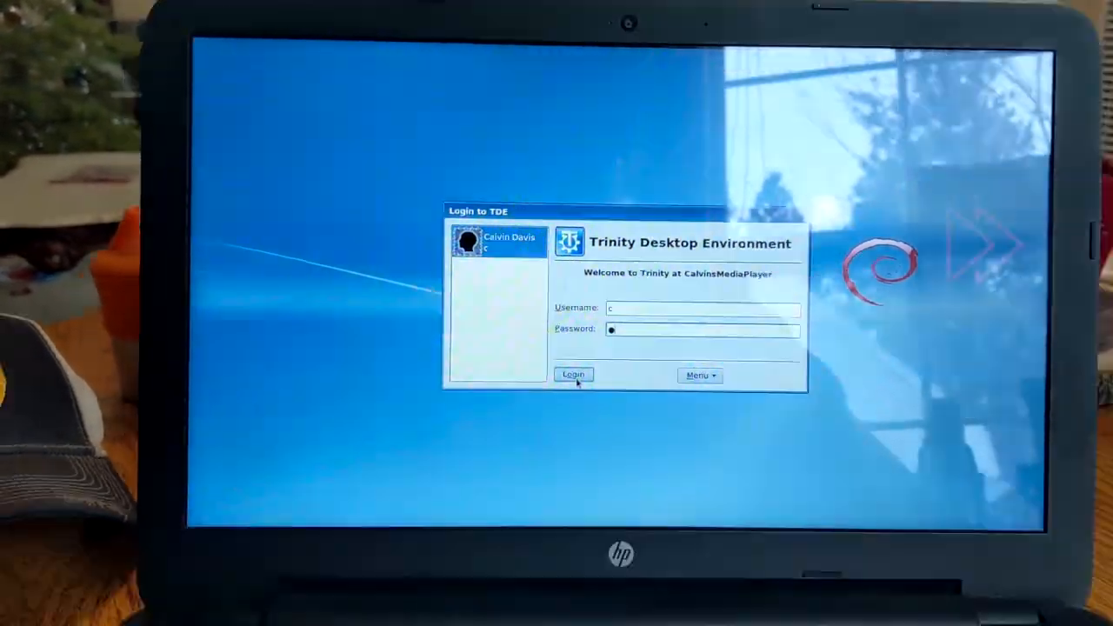
{"action": "left_click", "coordinate": [576, 419]}
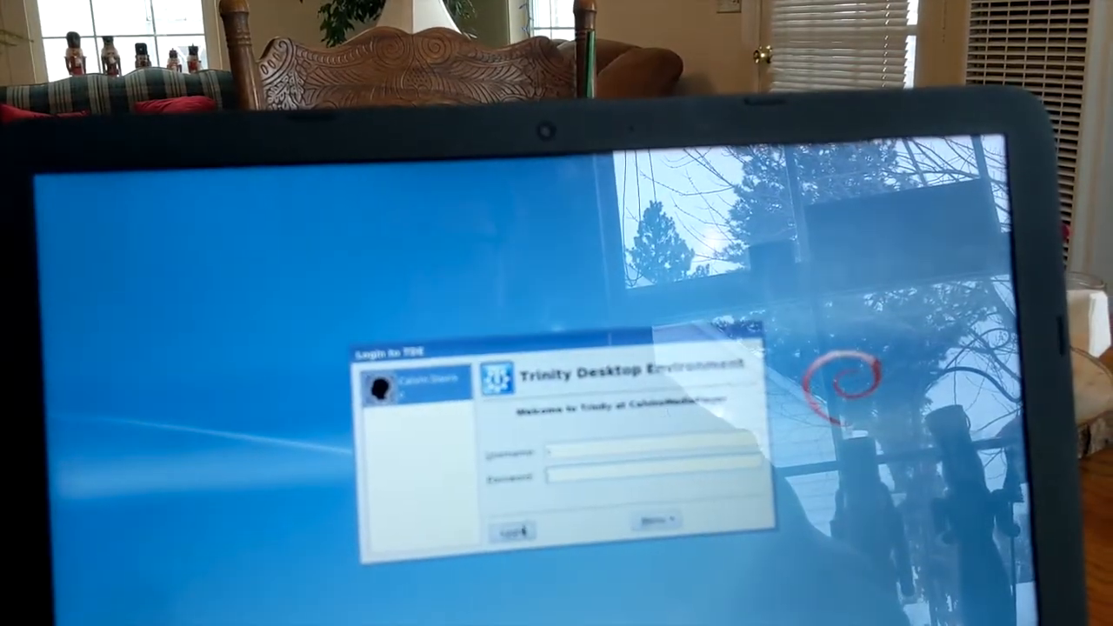
- Check the available session types in the login dialog and log in to Trinity with the account password
{"action": "left_click", "coordinate": [671, 526]}
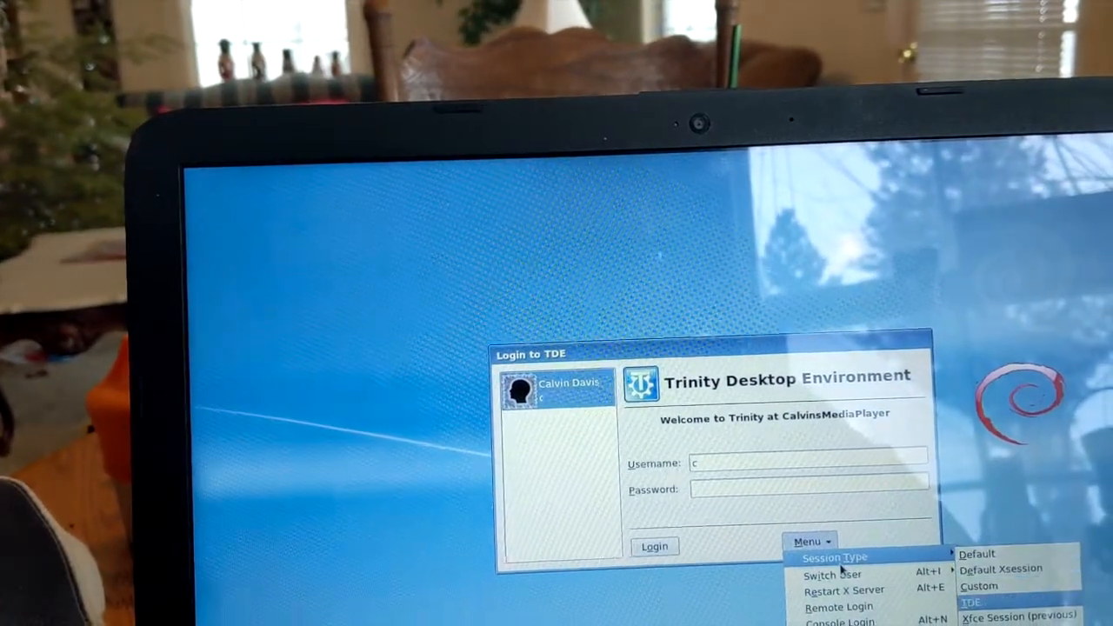
{"action": "key", "text": "Escape"}
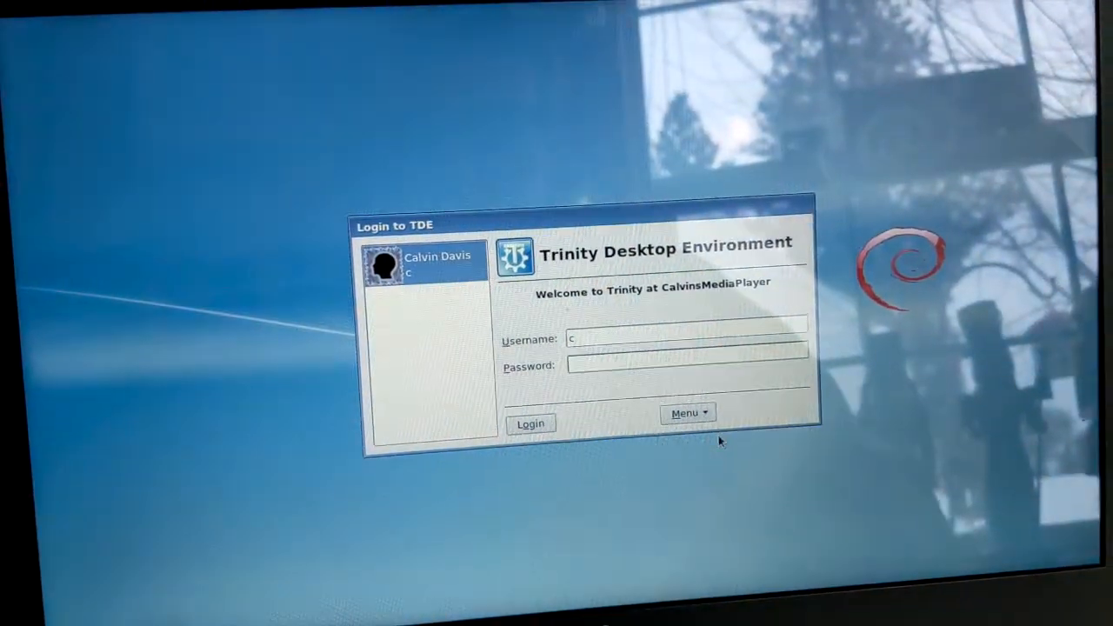
{"action": "type", "text": "*"}
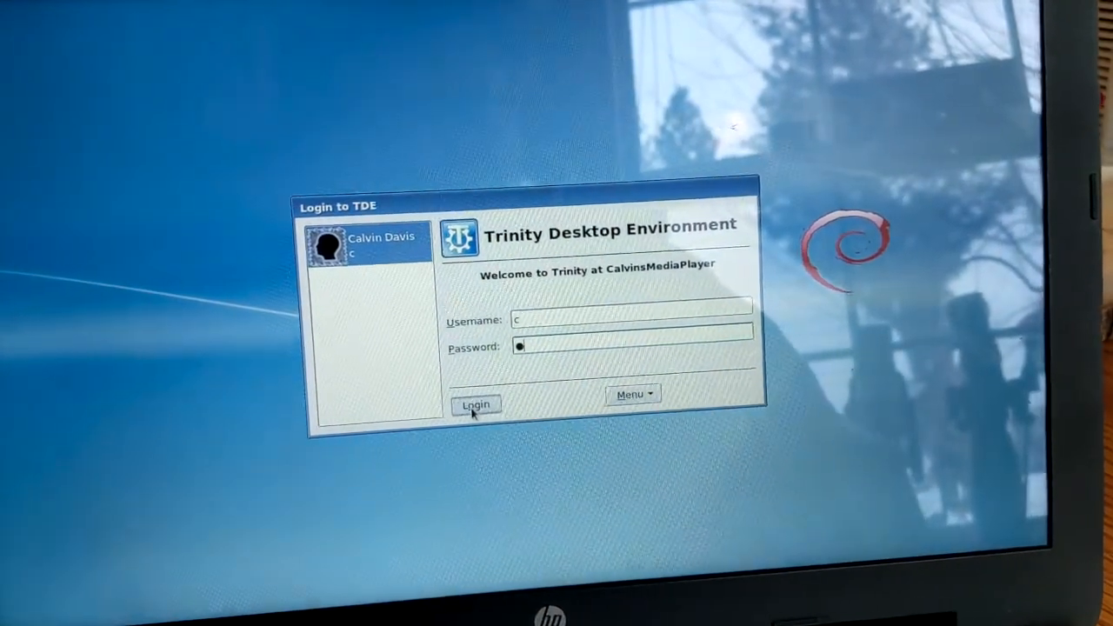
{"action": "left_click", "coordinate": [471, 403]}
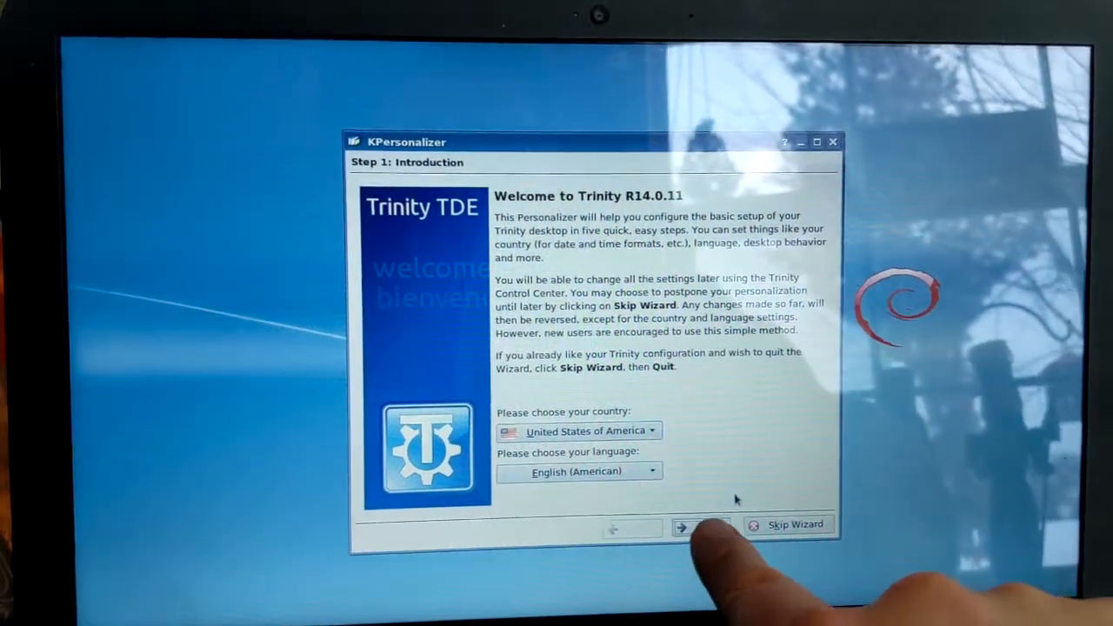
- Advance KPersonalizer to the theme choice, keeping United States of America, English (American) and the preset effects level
{"action": "left_click", "coordinate": [706, 528]}
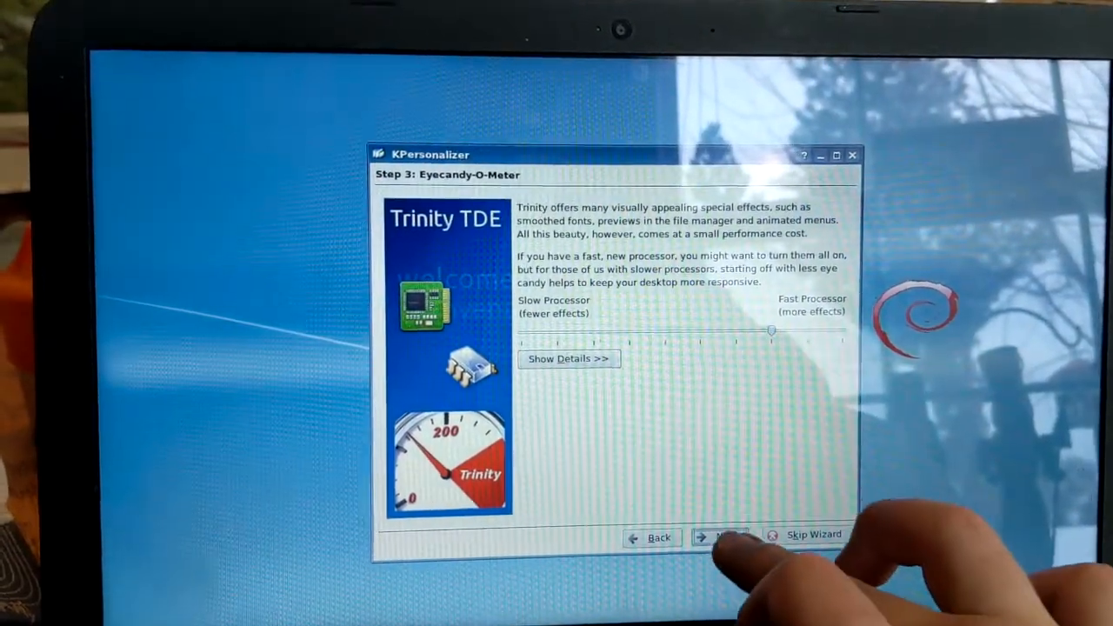
{"action": "left_click", "coordinate": [726, 538]}
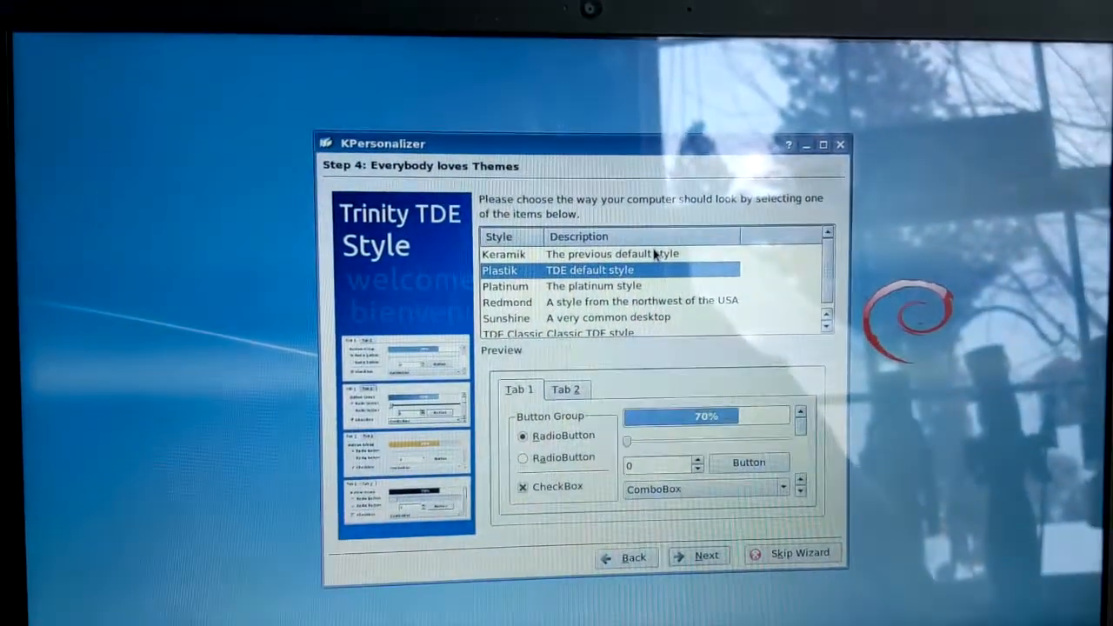
- Preview the Platinum, Redmond, Sunshine and TDE Classic styles in KPersonalizer and return the selection to Plastik
{"action": "key", "text": "Down"}
{"action": "key", "text": "Down"}
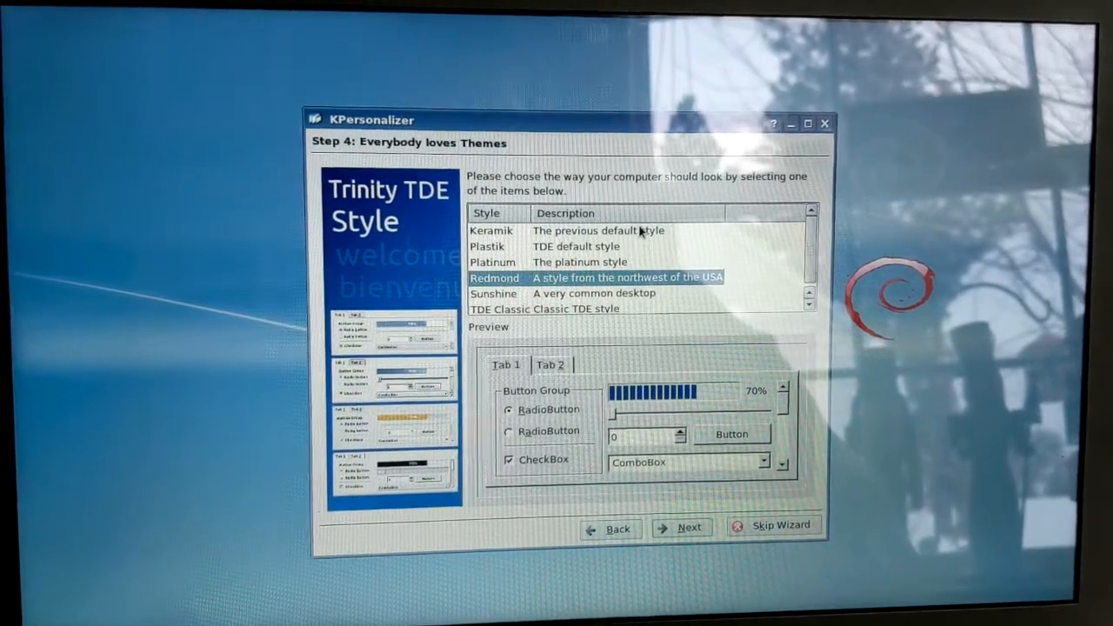
{"action": "key", "text": "Down"}
{"action": "key", "text": "Down"}
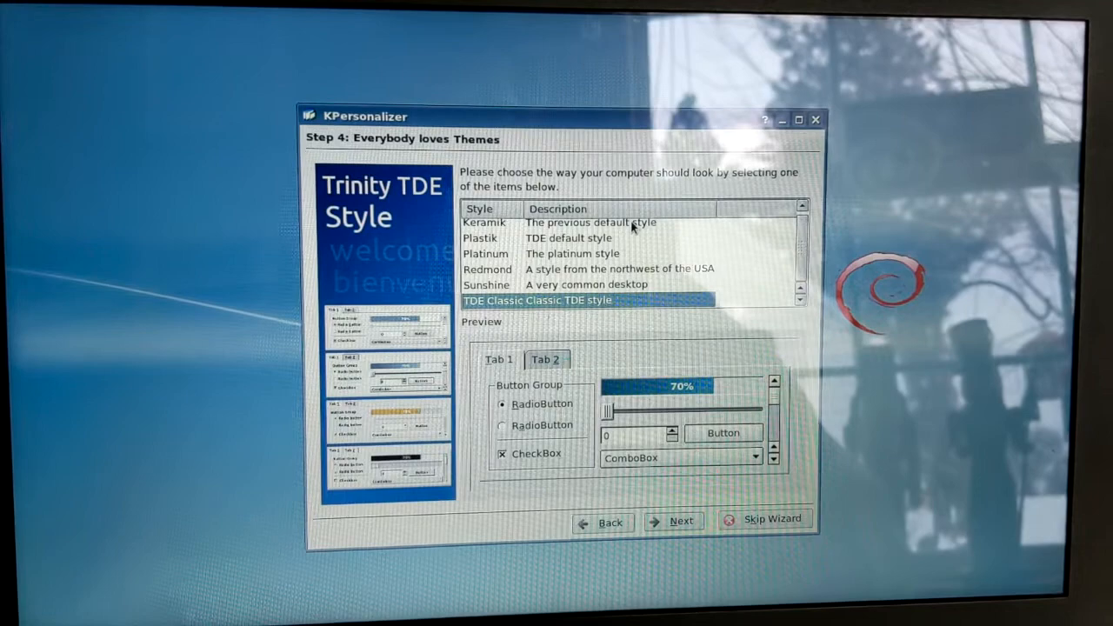
{"action": "key", "text": "Up"}
{"action": "key", "text": "Up"}
{"action": "key", "text": "Up"}
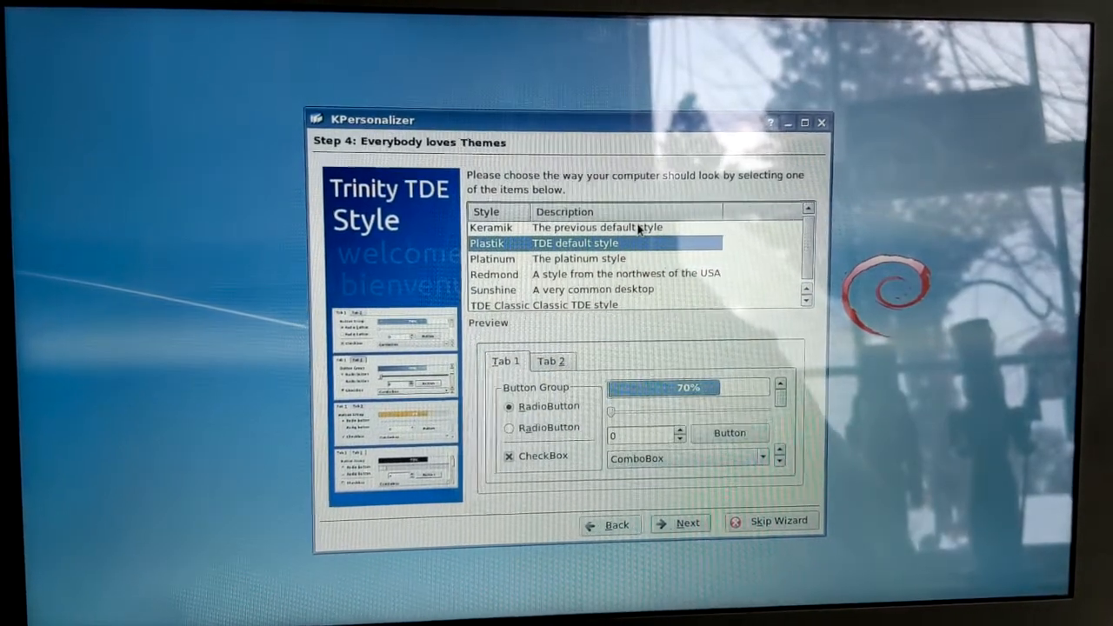
{"action": "key", "text": "Down"}
{"action": "key", "text": "Down"}
{"action": "key", "text": "Down"}
{"action": "key", "text": "Down"}
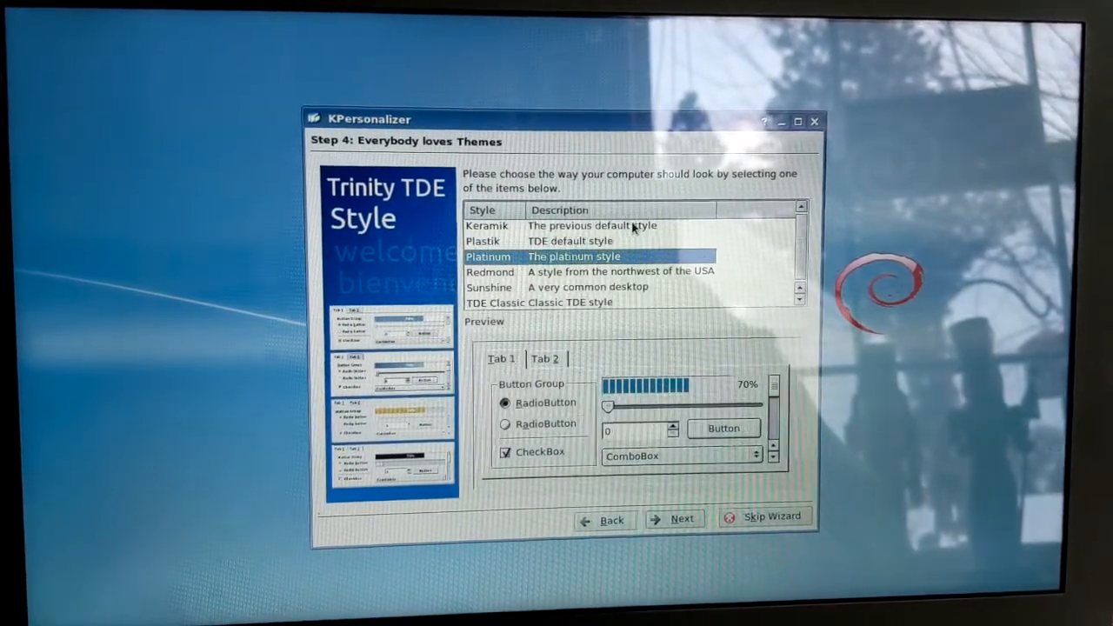
{"action": "key", "text": "Up"}
{"action": "key", "text": "Up"}
{"action": "key", "text": "Up"}
{"action": "key", "text": "Up"}
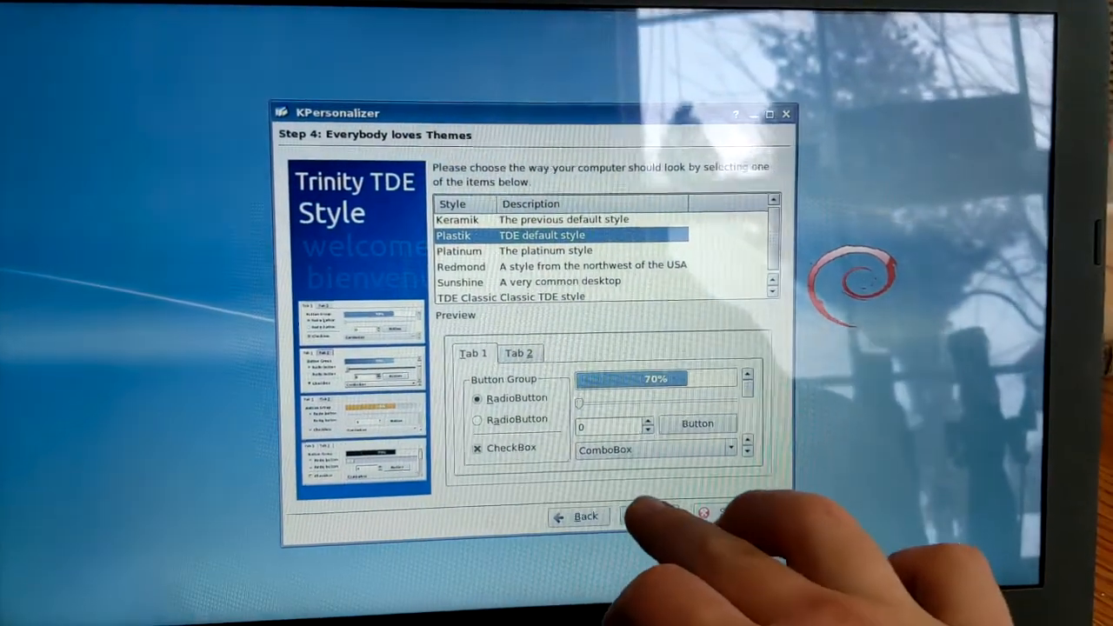
- Keep the Plastik style and finish the KPersonalizer wizard
{"action": "left_click", "coordinate": [661, 518]}
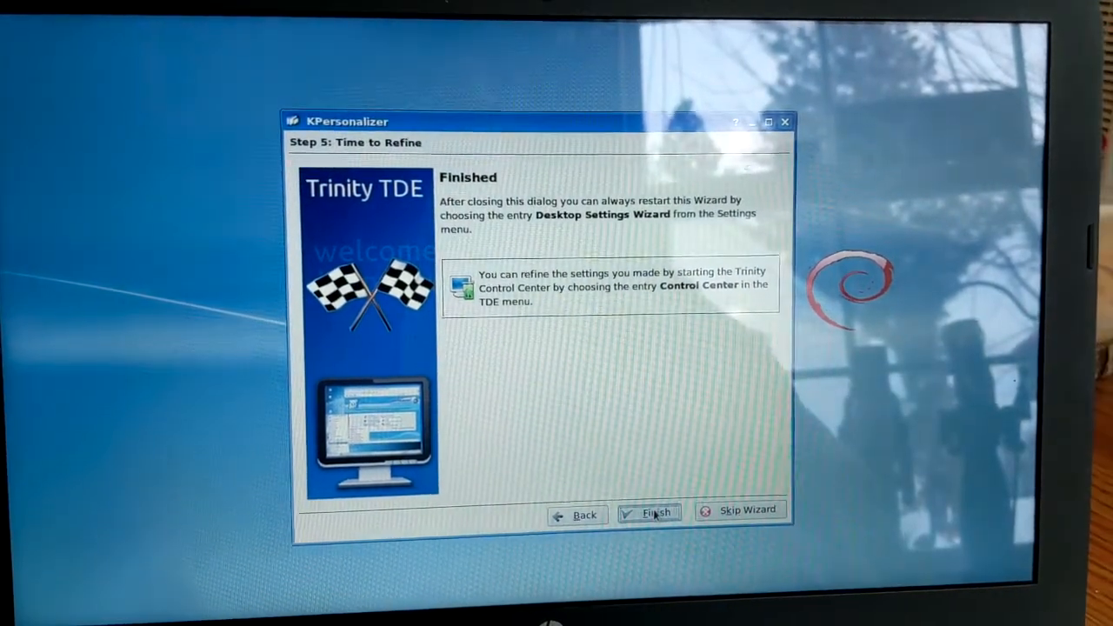
{"action": "left_click", "coordinate": [655, 514]}
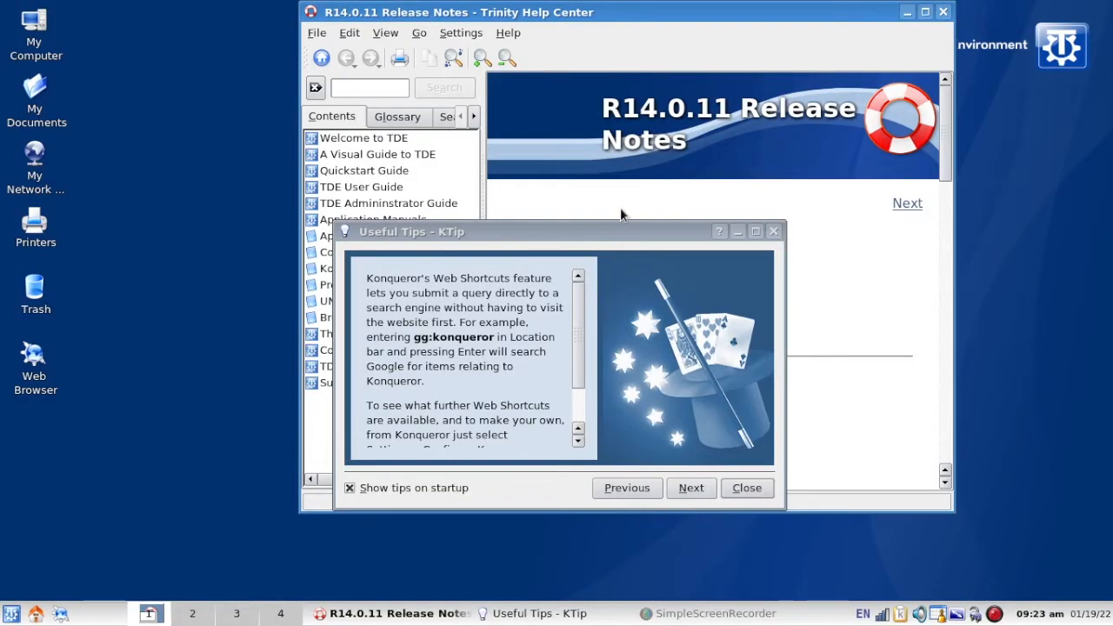
- View two more tips in KTip, and close both the tips window and the release notes in the Help Center
{"action": "left_click", "coordinate": [692, 489]}
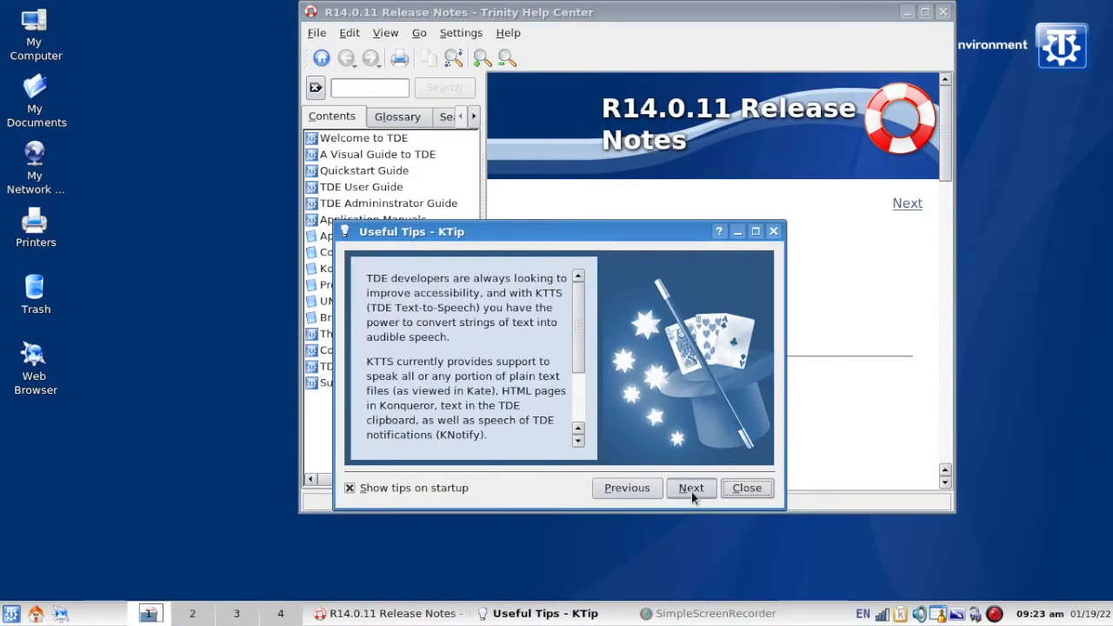
{"action": "left_click", "coordinate": [692, 489]}
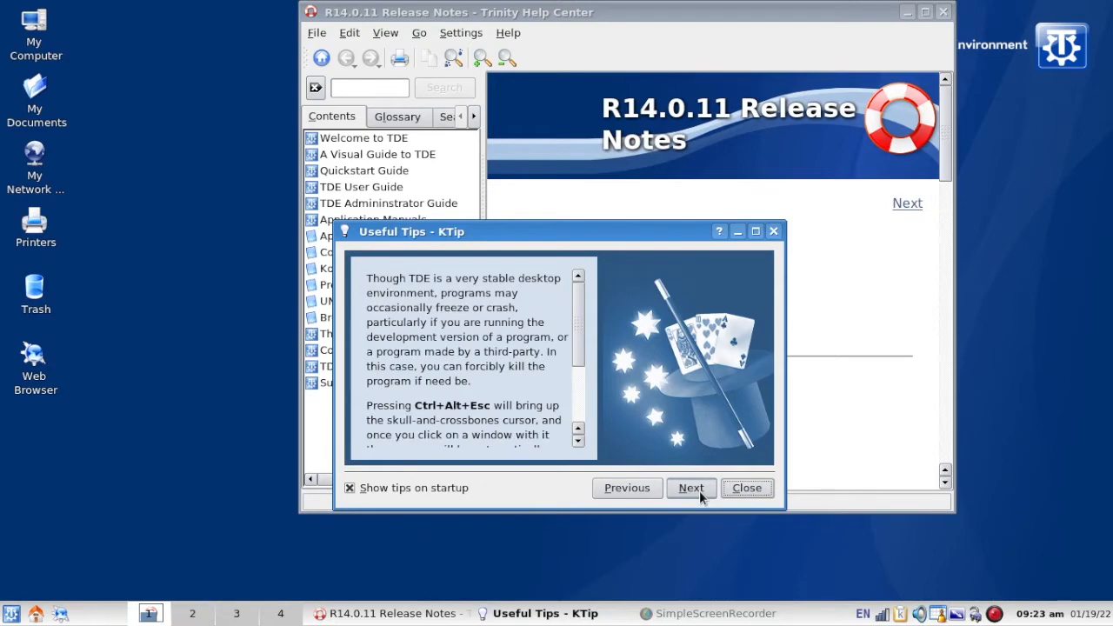
{"action": "left_click", "coordinate": [752, 492]}
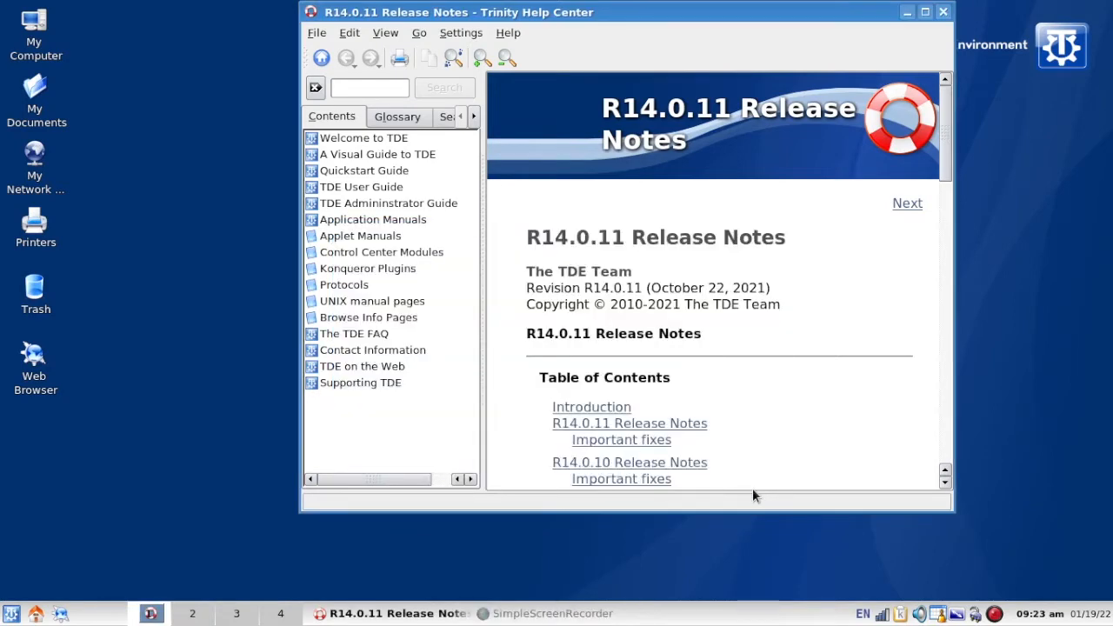
{"action": "left_click", "coordinate": [942, 13]}
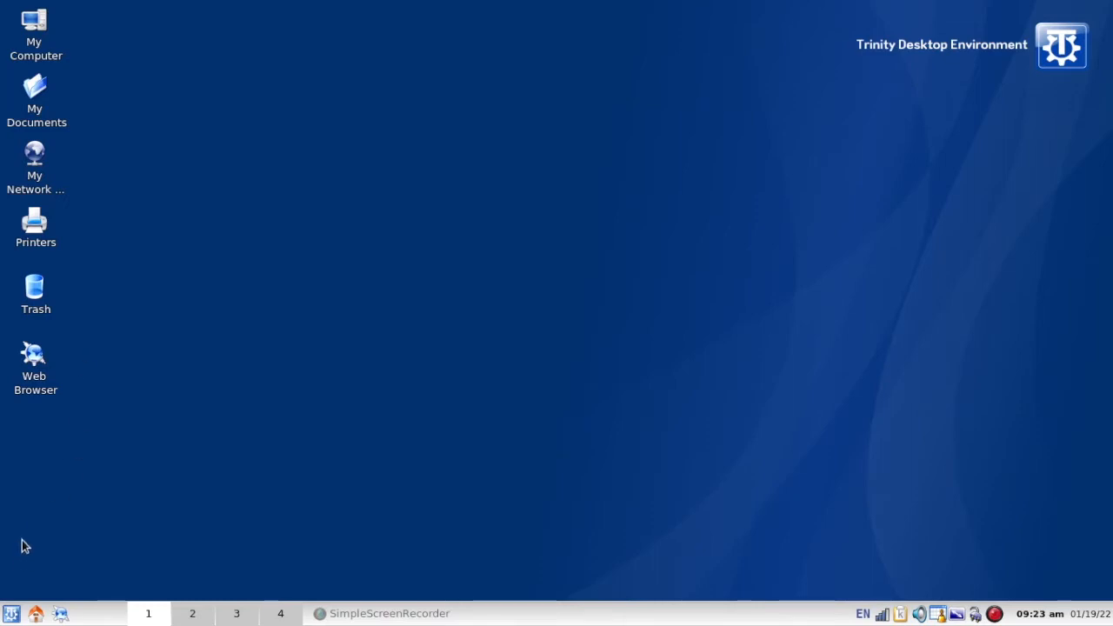
- Browse the Development, Edutainment, Games and Graphics categories of the application menu
{"action": "left_click", "coordinate": [12, 619]}
{"action": "left_click", "coordinate": [13, 621]}
{"action": "left_click", "coordinate": [12, 619]}
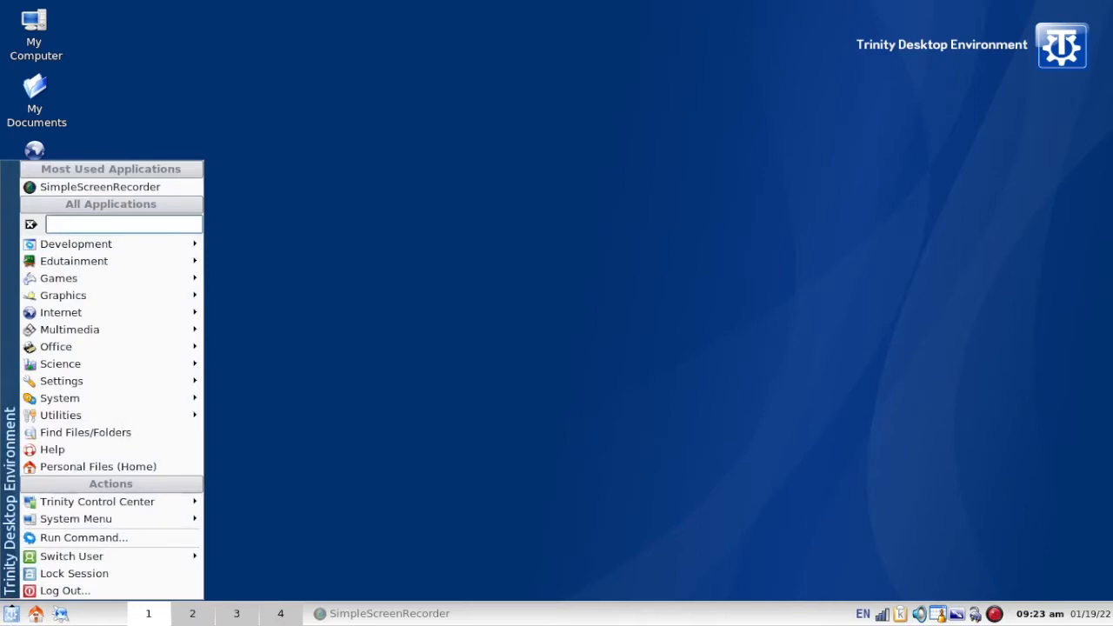
{"action": "key", "text": "Up"}
{"action": "key", "text": "Up"}
{"action": "key", "text": "Up"}
{"action": "key", "text": "Up"}
{"action": "key", "text": "Up"}
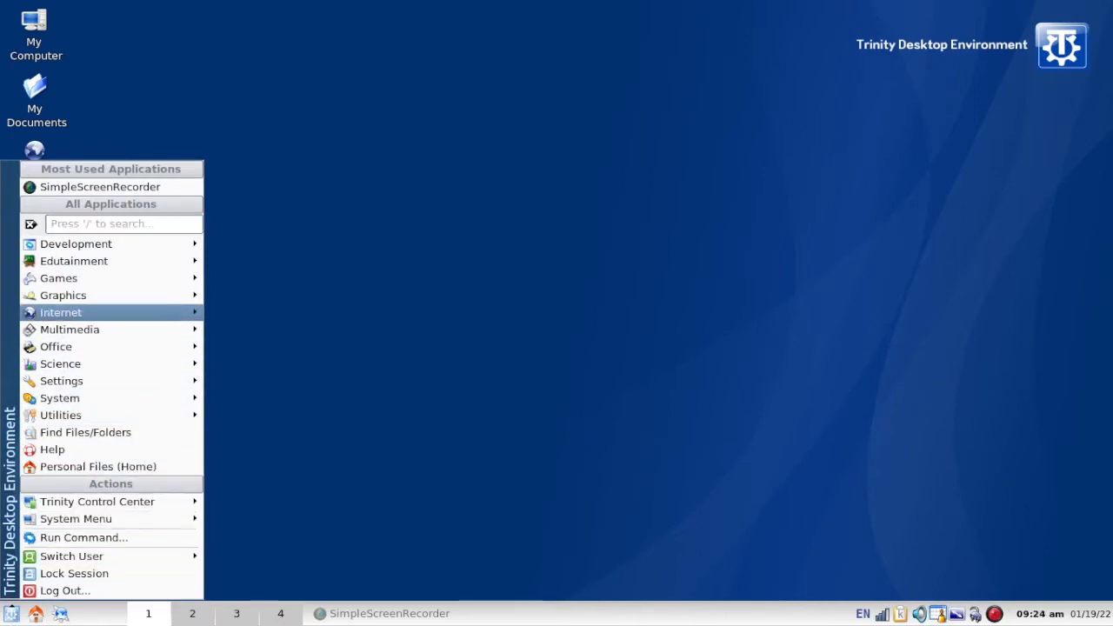
{"action": "key", "text": "Right"}
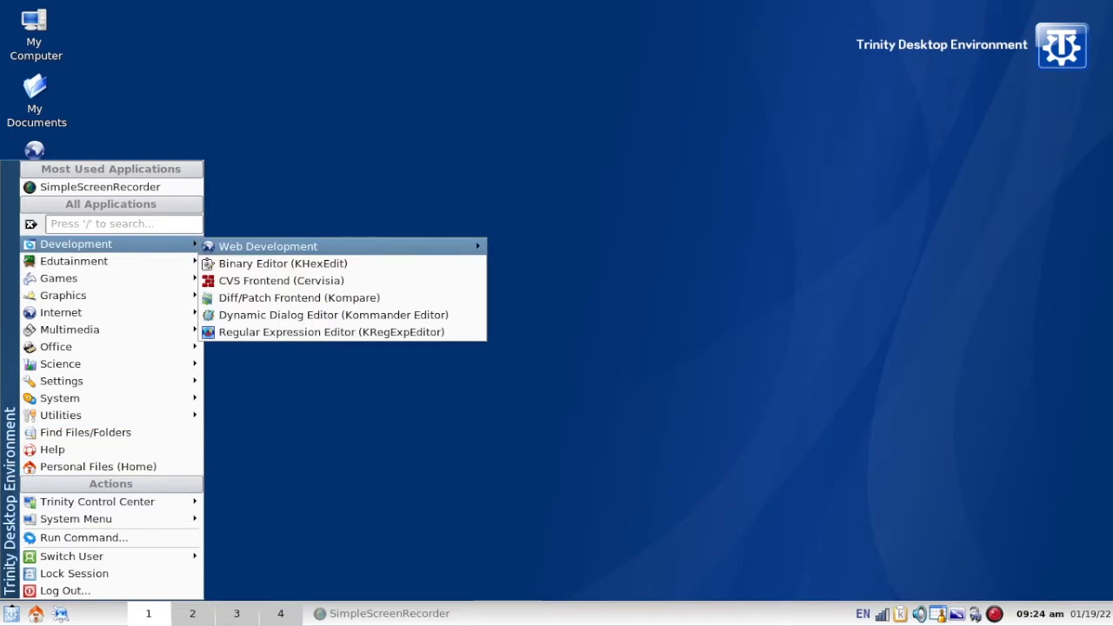
{"action": "key", "text": "Left"}
{"action": "key", "text": "Right"}
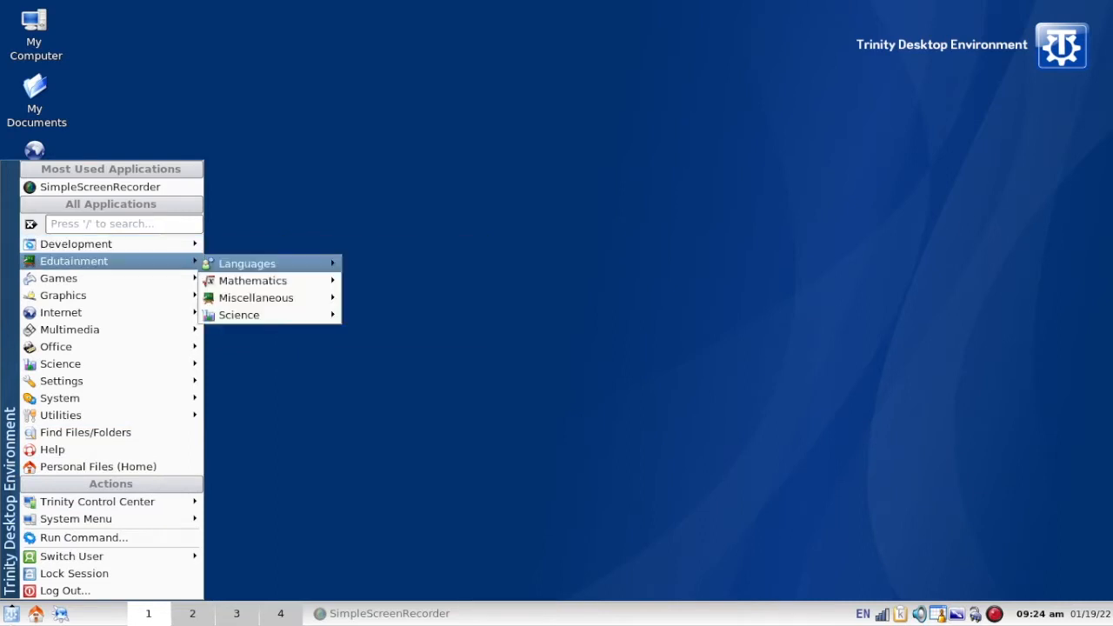
{"action": "key", "text": "Left"}
{"action": "key", "text": "Down"}
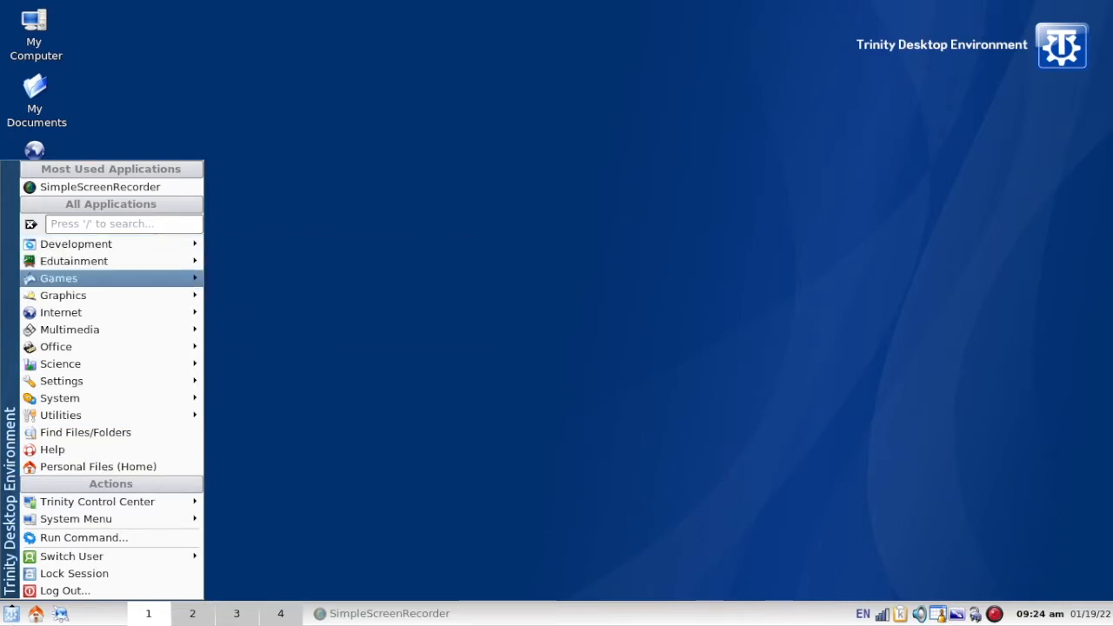
{"action": "key", "text": "Right"}
{"action": "key", "text": "Right"}
{"action": "key", "text": "Left"}
{"action": "key", "text": "Left"}
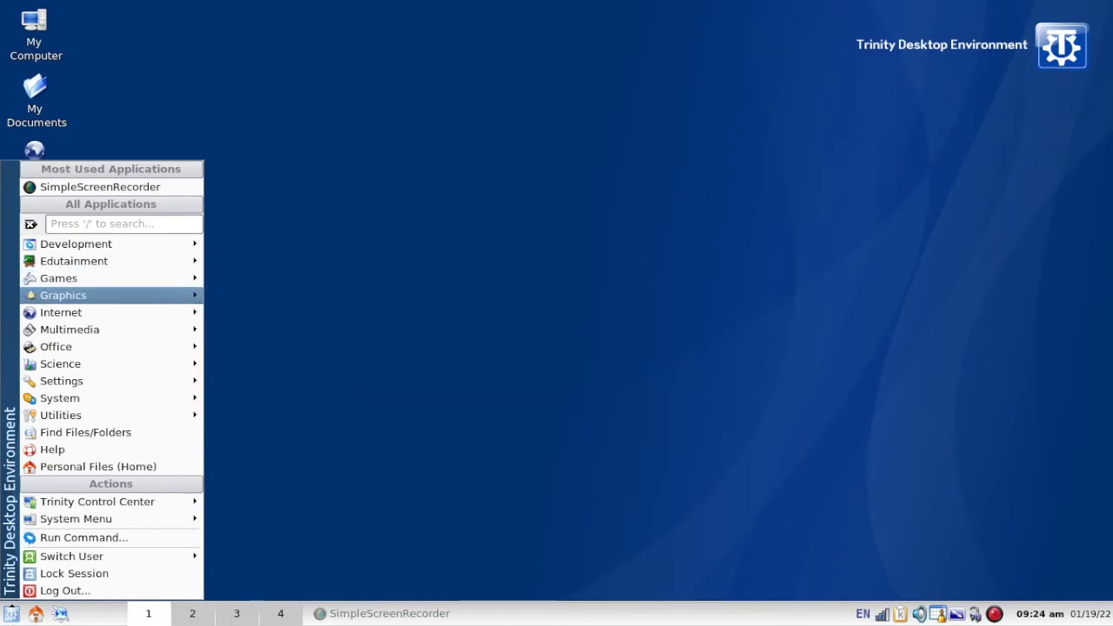
{"action": "key", "text": "Right"}
{"action": "key", "text": "Left"}
- Look through the applications in the Internet category, from Desktop Sharing down to the Konqueror web browser
{"action": "key", "text": "Right"}
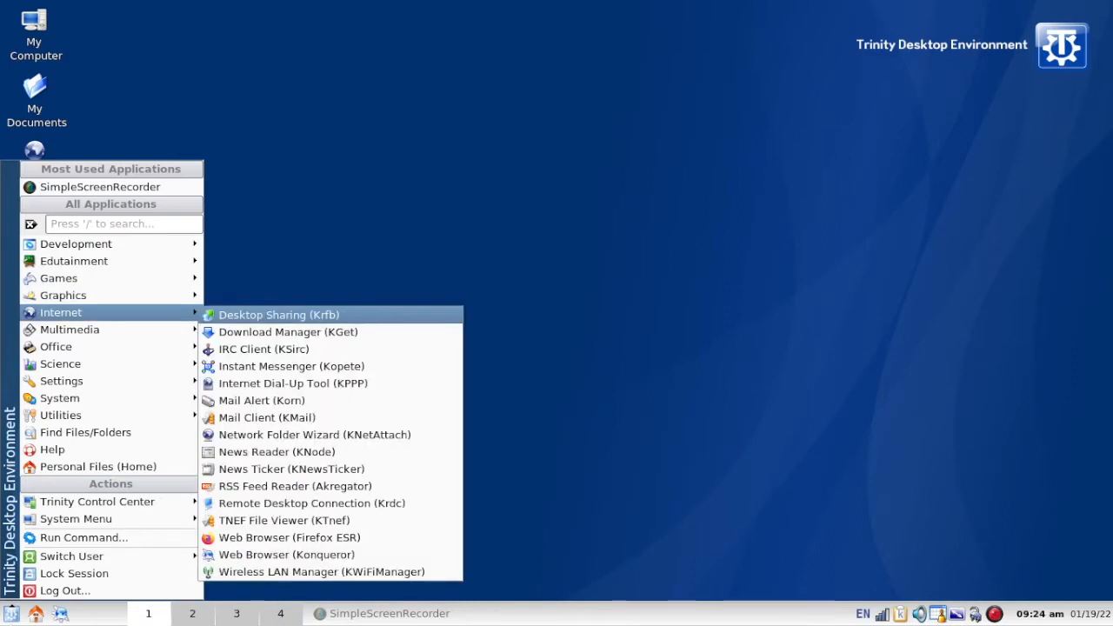
{"action": "key", "text": "Down"}
{"action": "key", "text": "Down"}
{"action": "key", "text": "Down"}
{"action": "key", "text": "Down"}
{"action": "key", "text": "Down"}
{"action": "key", "text": "Down"}
{"action": "key", "text": "Down"}
{"action": "key", "text": "Down"}
{"action": "key", "text": "Down"}
{"action": "key", "text": "Down"}
{"action": "key", "text": "Down"}
{"action": "key", "text": "Down"}
{"action": "key", "text": "Down"}
{"action": "key", "text": "Down"}
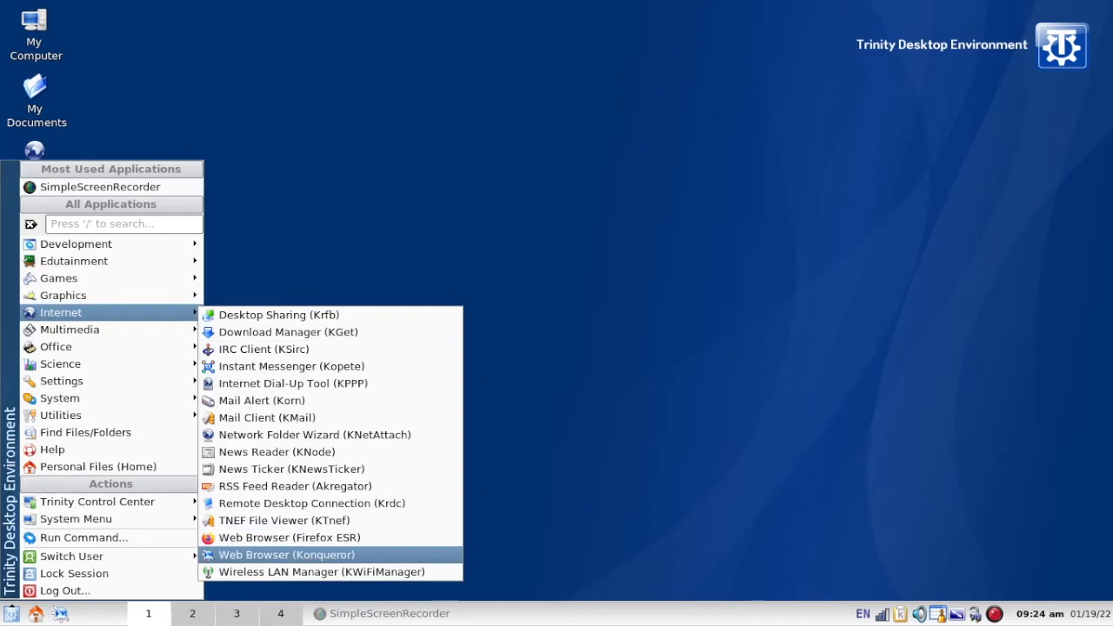
{"action": "key", "text": "Up"}
{"action": "key", "text": "Up"}
{"action": "key", "text": "Up"}
{"action": "key", "text": "Up"}
{"action": "key", "text": "Up"}
{"action": "key", "text": "Up"}
{"action": "key", "text": "Up"}
{"action": "key", "text": "Up"}
{"action": "key", "text": "Up"}
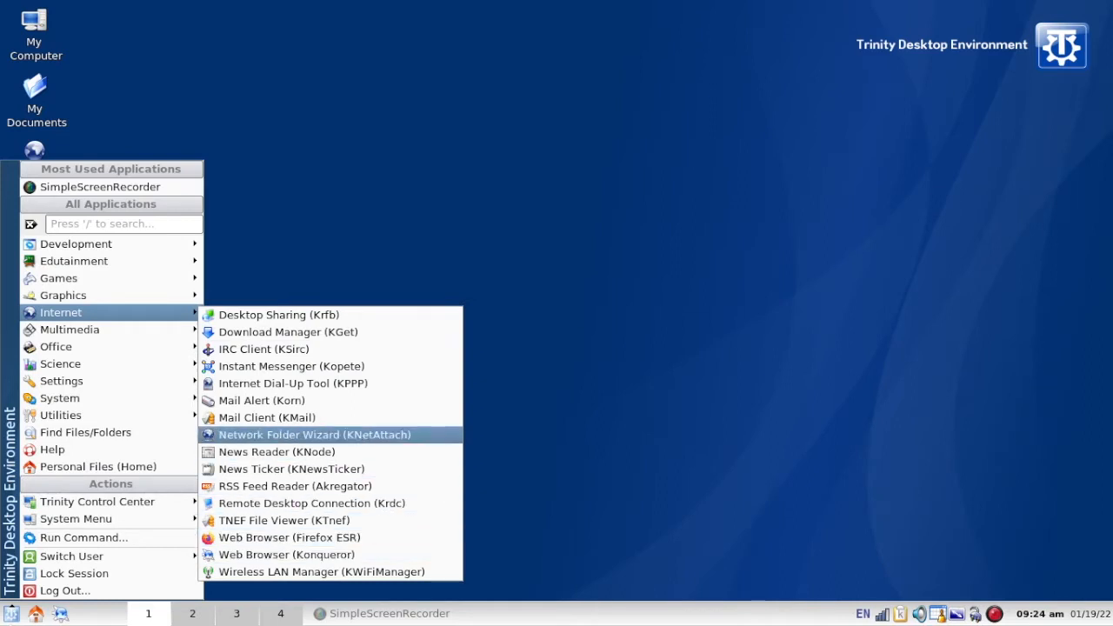
{"action": "key", "text": "Left"}
- Examine the applications offered in the Multimedia, Office and Science categories
{"action": "key", "text": "Down"}
{"action": "key", "text": "Right"}
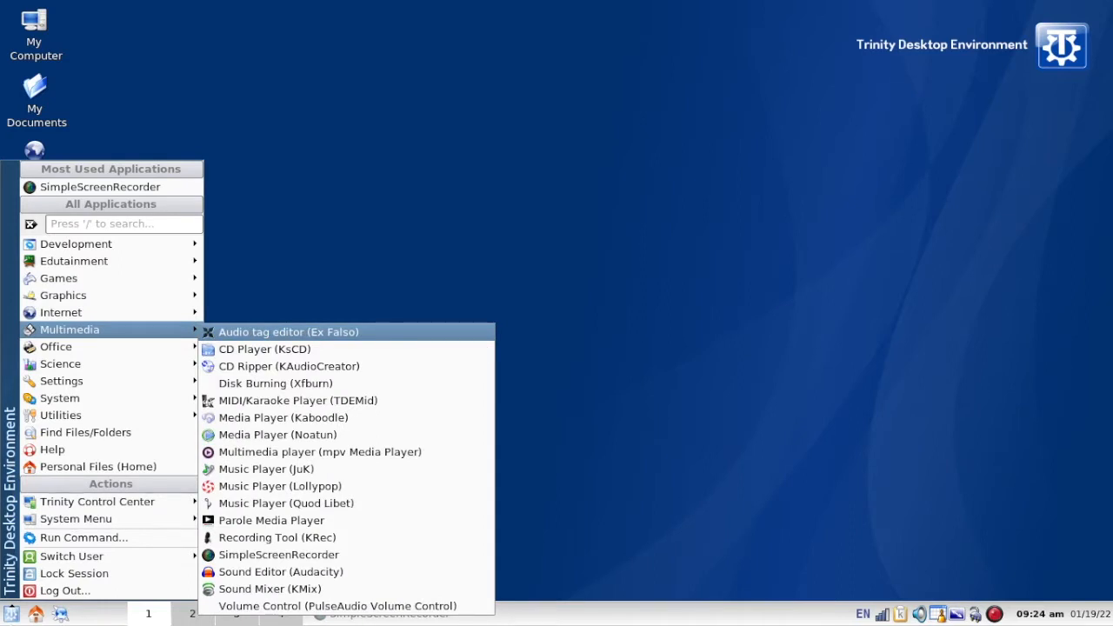
{"action": "key", "text": "Left"}
{"action": "key", "text": "Down"}
{"action": "key", "text": "Right"}
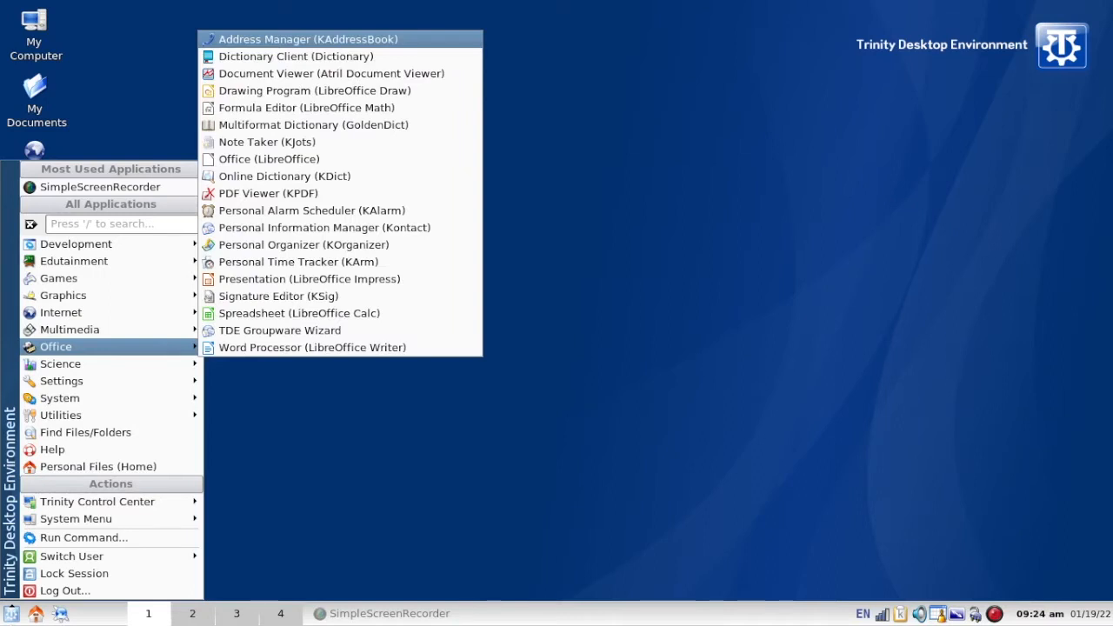
{"action": "key", "text": "Left"}
{"action": "key", "text": "Right"}
{"action": "key", "text": "Left"}
{"action": "key", "text": "Down"}
{"action": "key", "text": "Right"}
{"action": "key", "text": "Left"}
- Open the Icons settings from Appearance & Themes in the Trinity Control Center
{"action": "key", "text": "Down"}
{"action": "key", "text": "Down"}
{"action": "key", "text": "Down"}
{"action": "key", "text": "Down"}
{"action": "key", "text": "Down"}
{"action": "key", "text": "Down"}
{"action": "key", "text": "Down"}
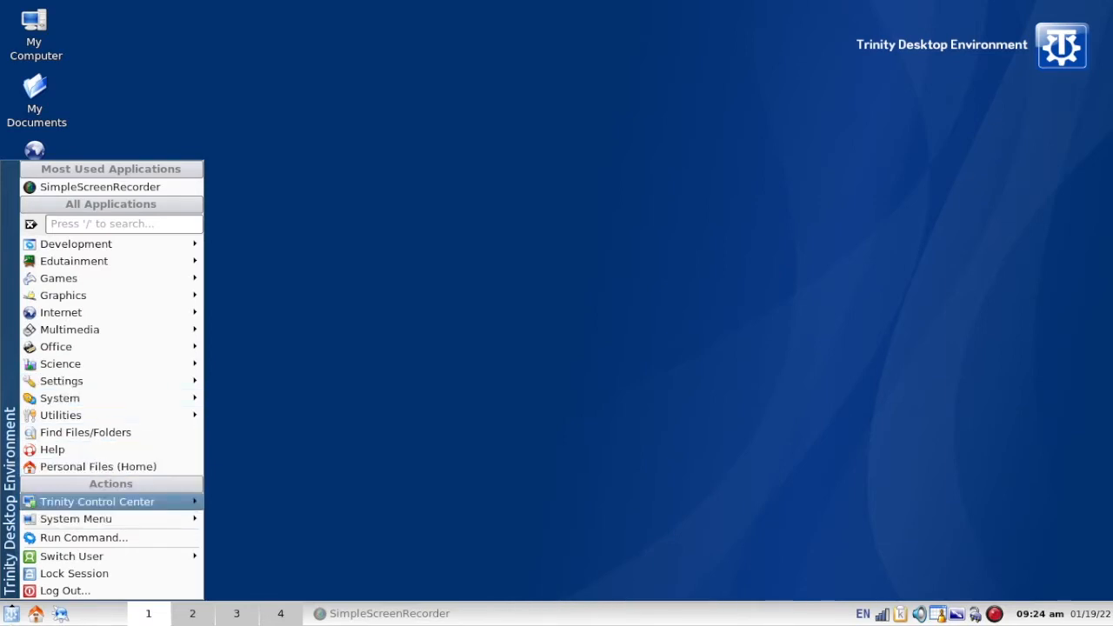
{"action": "key", "text": "Right"}
{"action": "key", "text": "Down"}
{"action": "key", "text": "Right"}
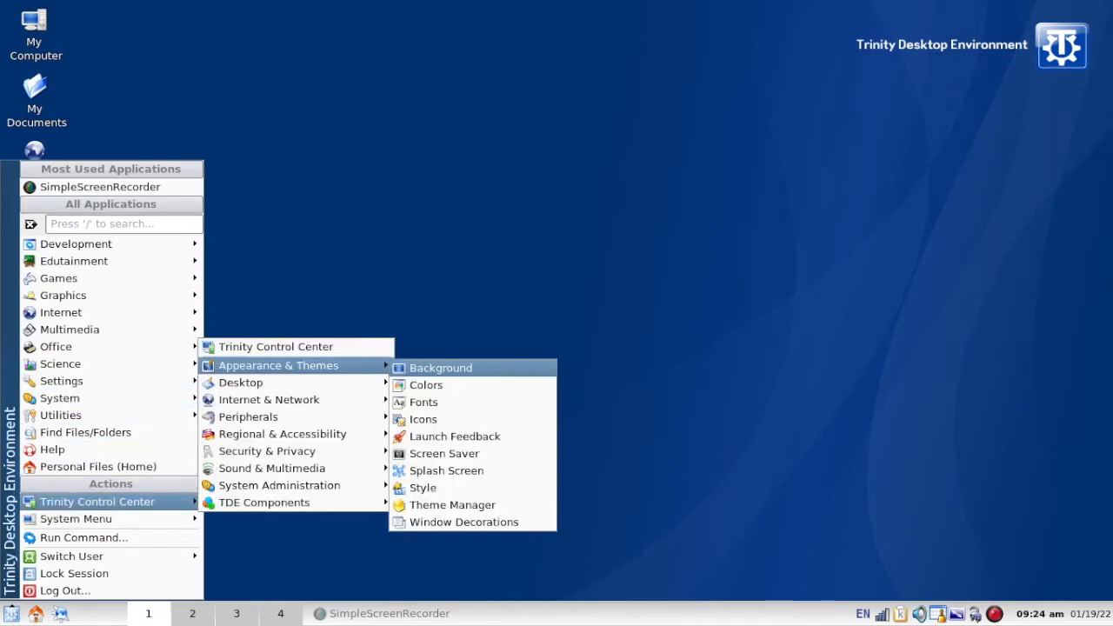
{"action": "key", "text": "Down"}
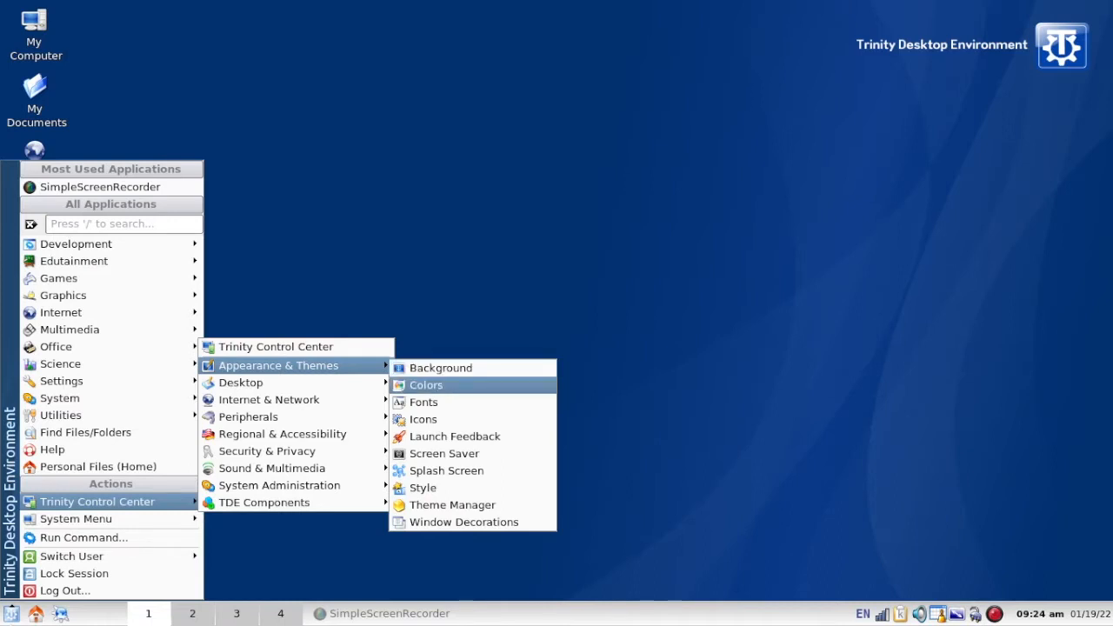
{"action": "key", "text": "Down"}
{"action": "key", "text": "Down"}
{"action": "key", "text": "Return"}
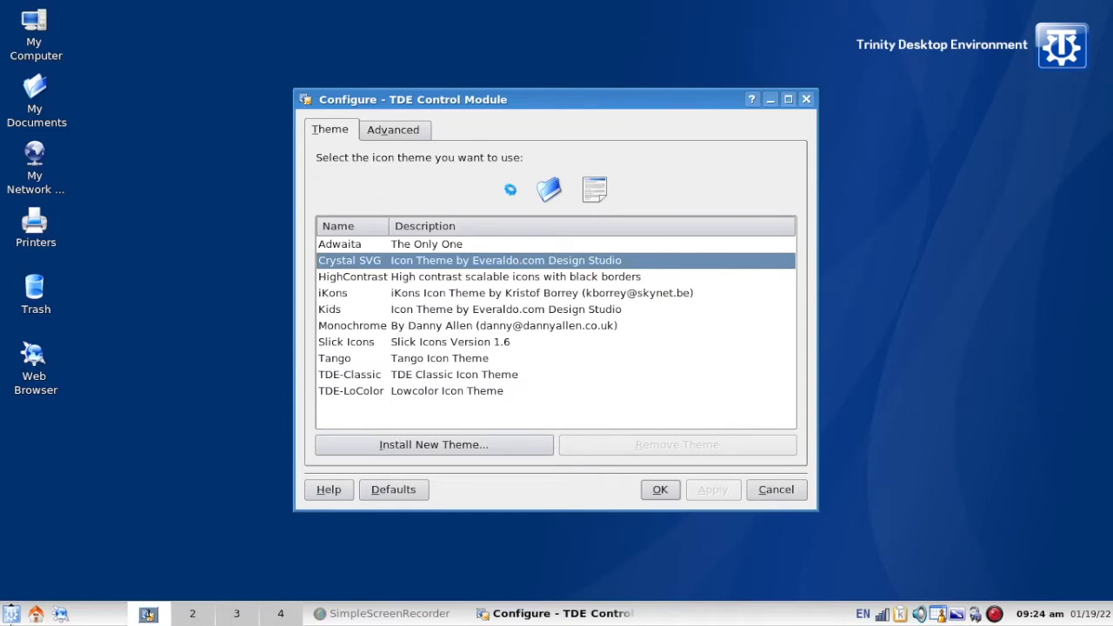
- Preview the icon themes listed below Crystal SVG and apply the TDE-Classic icon theme
{"action": "key", "text": "Down"}
{"action": "key", "text": "Down"}
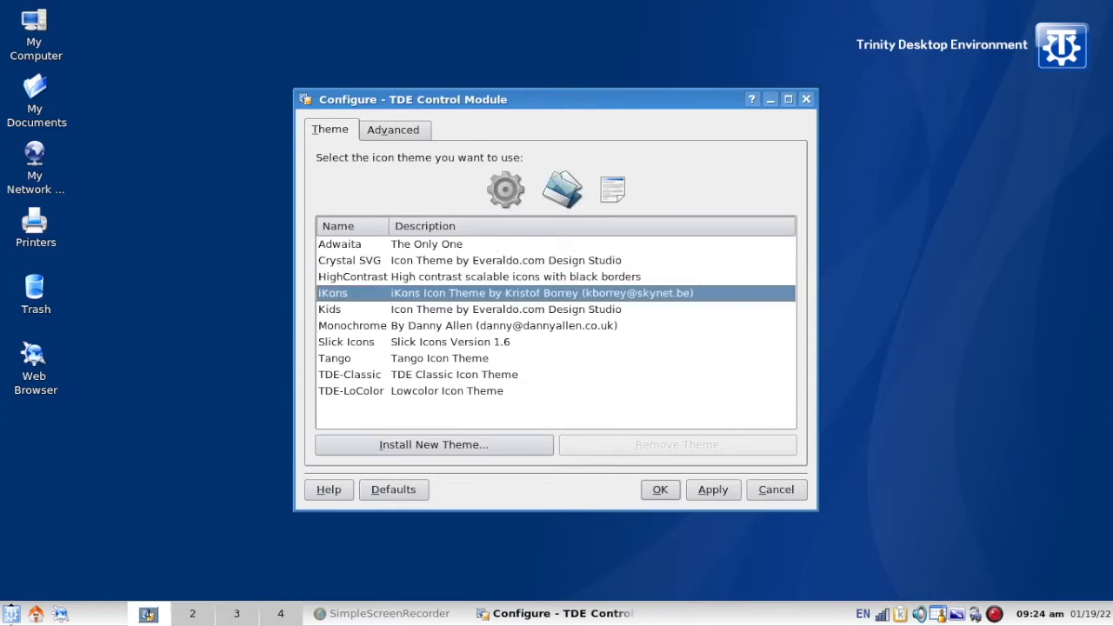
{"action": "key", "text": "Down"}
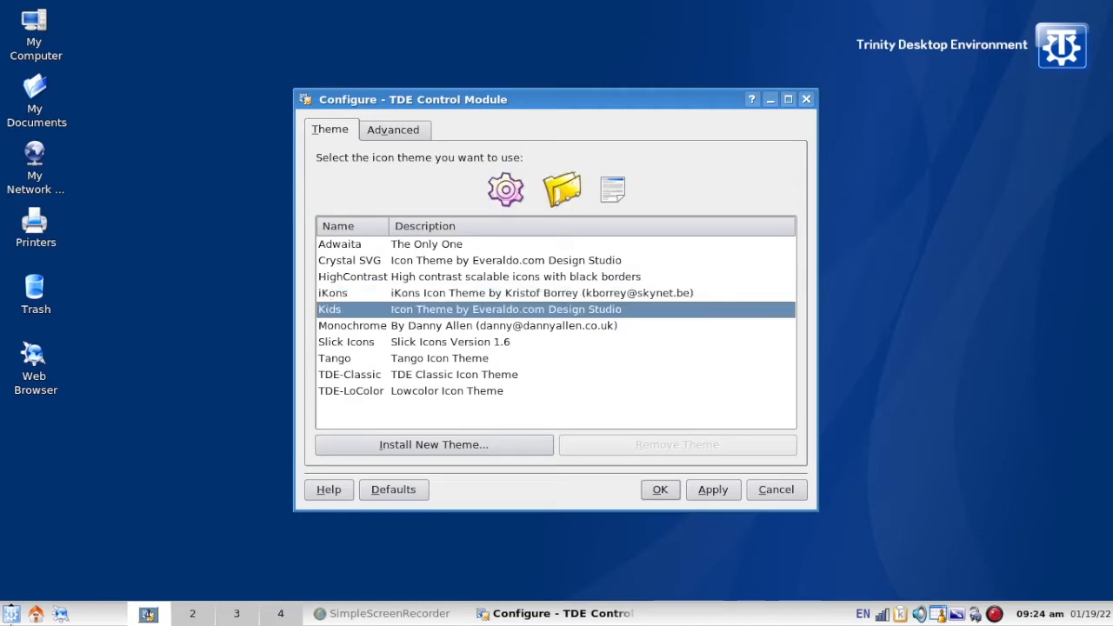
{"action": "key", "text": "Down"}
{"action": "key", "text": "Down"}
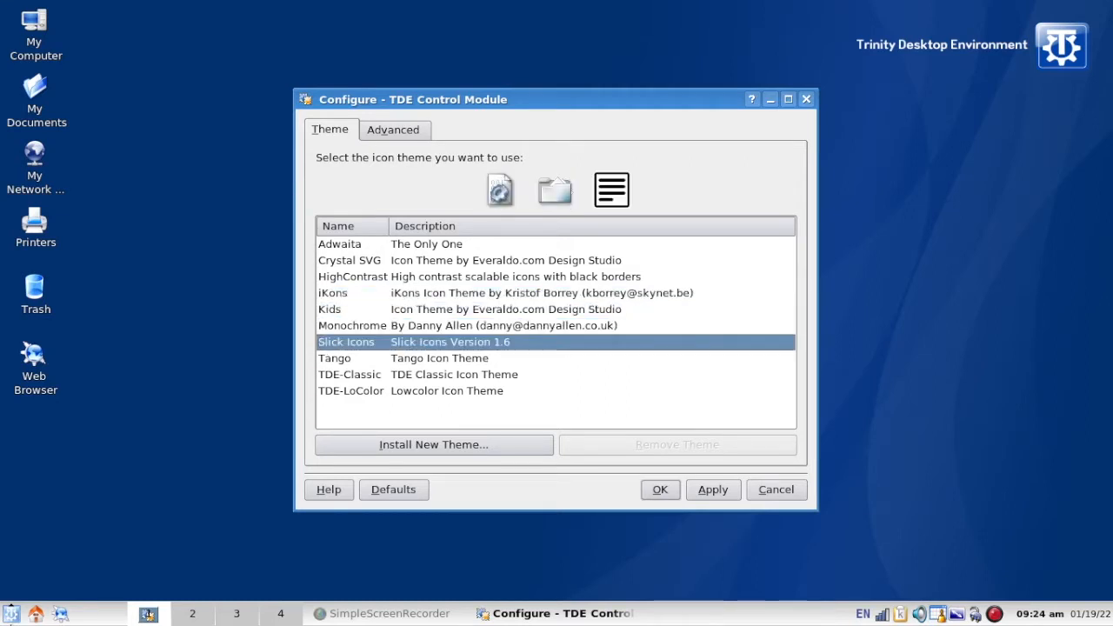
{"action": "key", "text": "Down"}
{"action": "key", "text": "Down"}
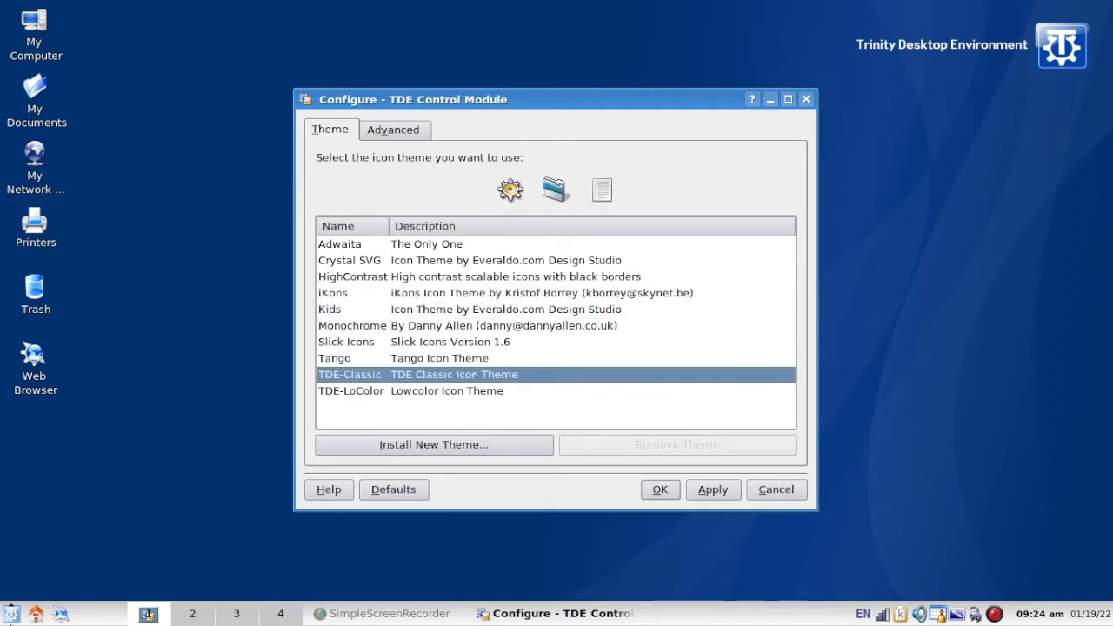
{"action": "key", "text": "Down"}
{"action": "key", "text": "Up"}
{"action": "left_click", "coordinate": [711, 493]}
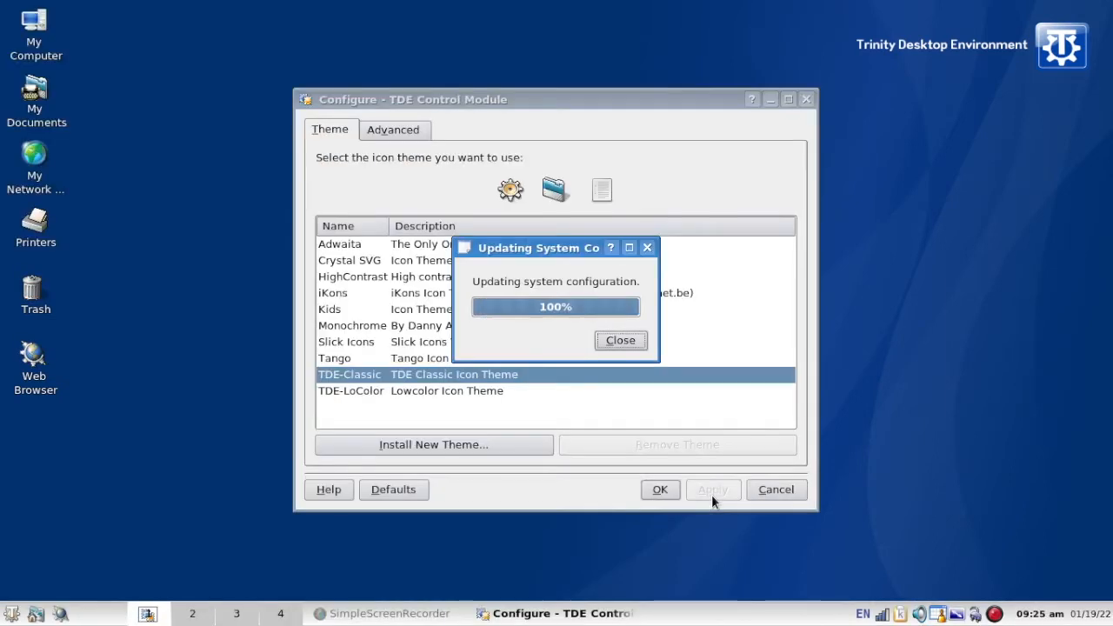
- Review the advanced icon settings for each icon use down to System Tray Icons, and close the icon configuration
{"action": "left_click", "coordinate": [412, 130]}
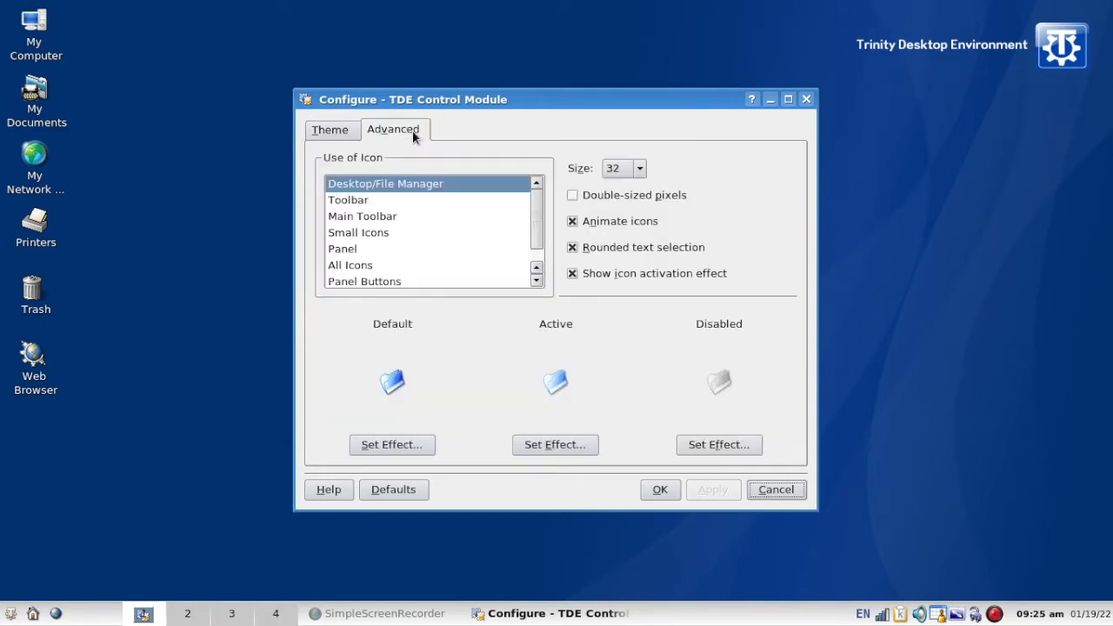
{"action": "left_click", "coordinate": [415, 216]}
{"action": "key", "text": "Up"}
{"action": "key", "text": "Down"}
{"action": "key", "text": "Down"}
{"action": "key", "text": "Down"}
{"action": "key", "text": "Up"}
{"action": "key", "text": "Up"}
{"action": "key", "text": "Down"}
{"action": "key", "text": "Down"}
{"action": "key", "text": "Down"}
{"action": "key", "text": "Down"}
{"action": "key", "text": "Down"}
{"action": "key", "text": "Up"}
{"action": "key", "text": "Down"}
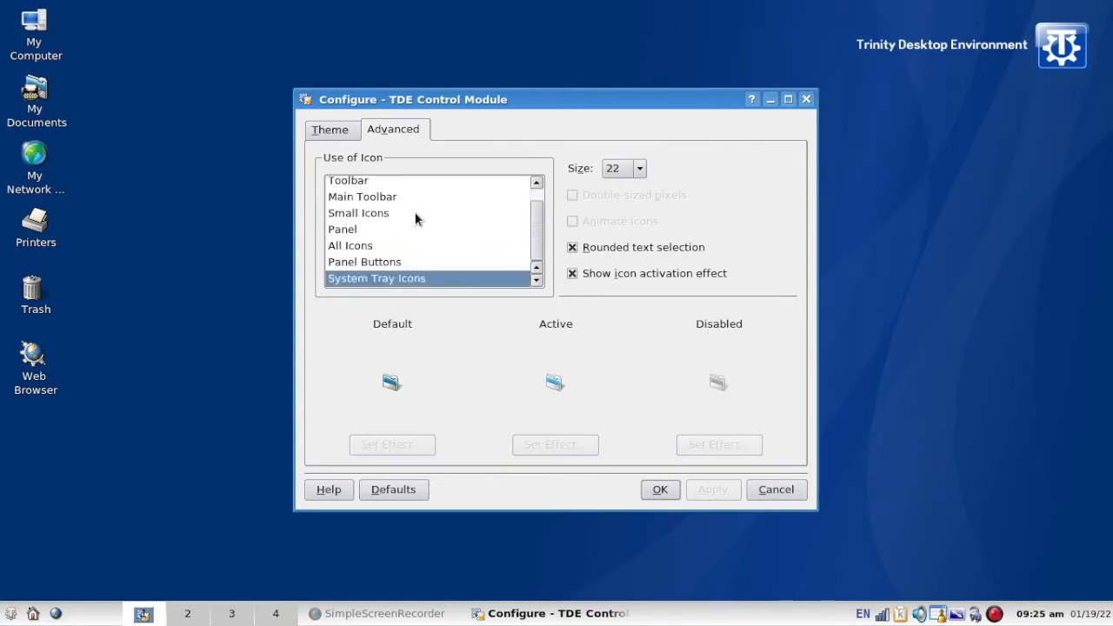
{"action": "key", "text": "Up"}
{"action": "key", "text": "Up"}
{"action": "key", "text": "Up"}
{"action": "key", "text": "Up"}
{"action": "key", "text": "Up"}
{"action": "key", "text": "Up"}
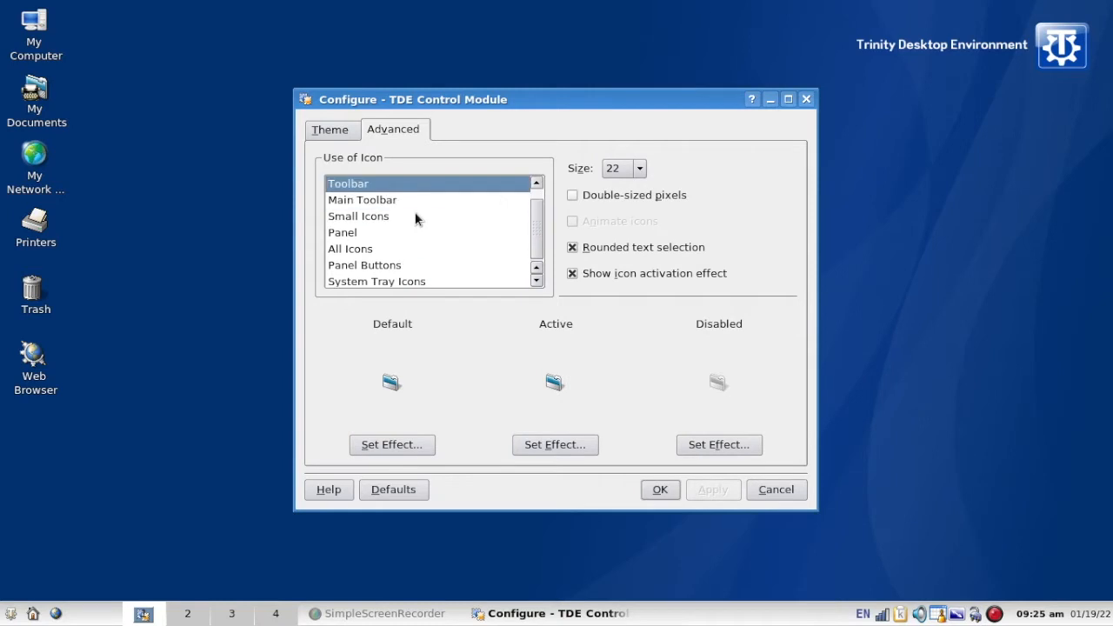
{"action": "left_click", "coordinate": [806, 99]}
- Open the Colors settings from Appearance & Themes in the Trinity Control Center
{"action": "left_click", "coordinate": [11, 613]}
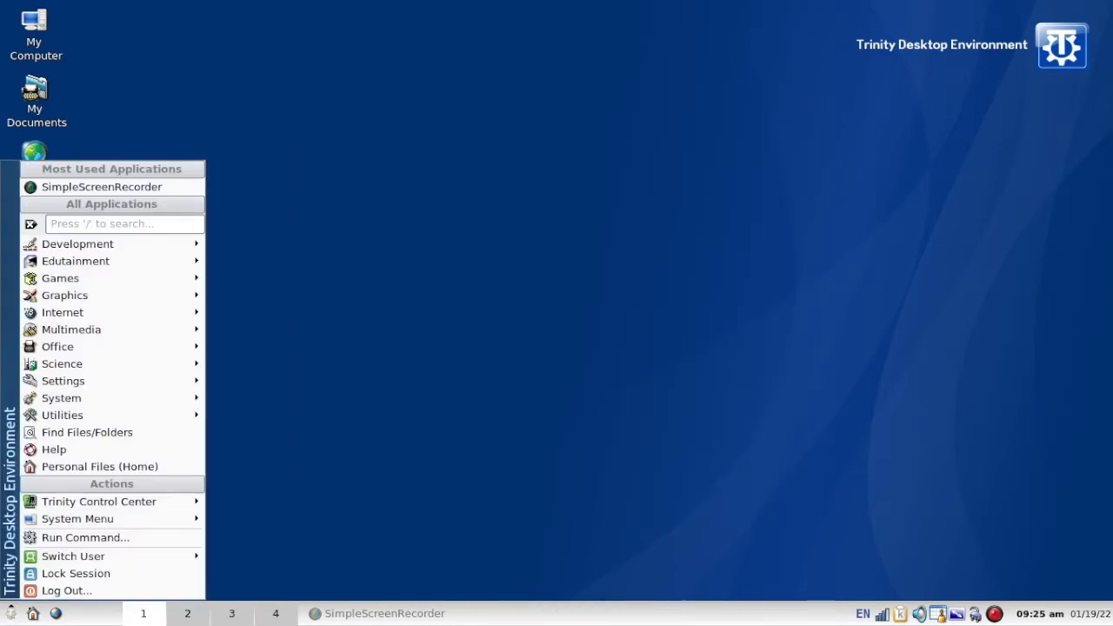
{"action": "mouse_move", "coordinate": [153, 501]}
{"action": "mouse_move", "coordinate": [337, 372]}
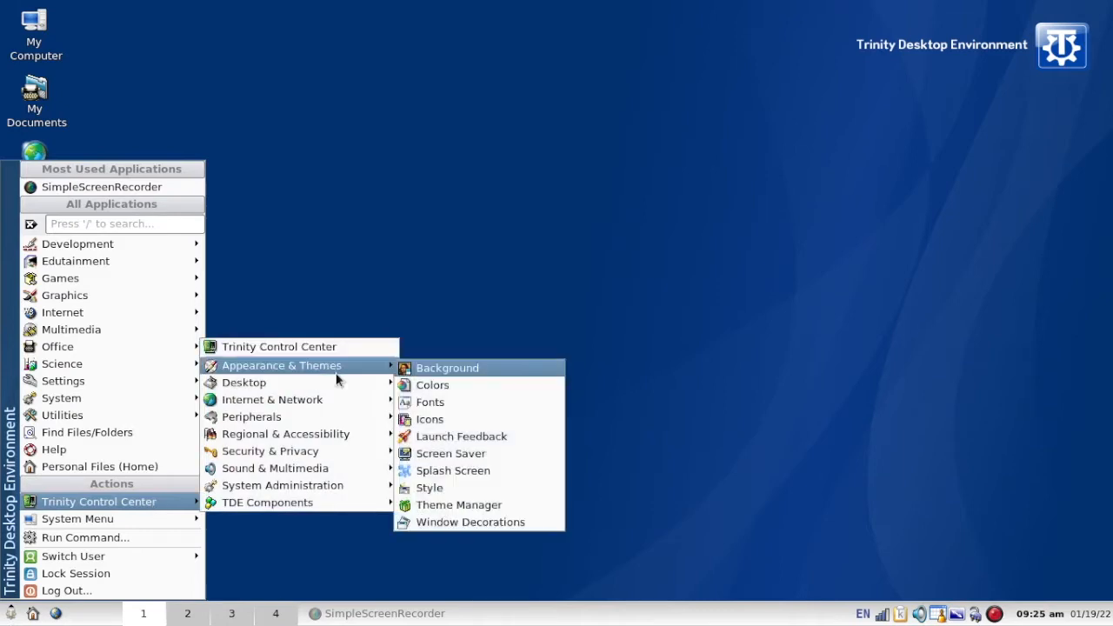
{"action": "left_click", "coordinate": [507, 385]}
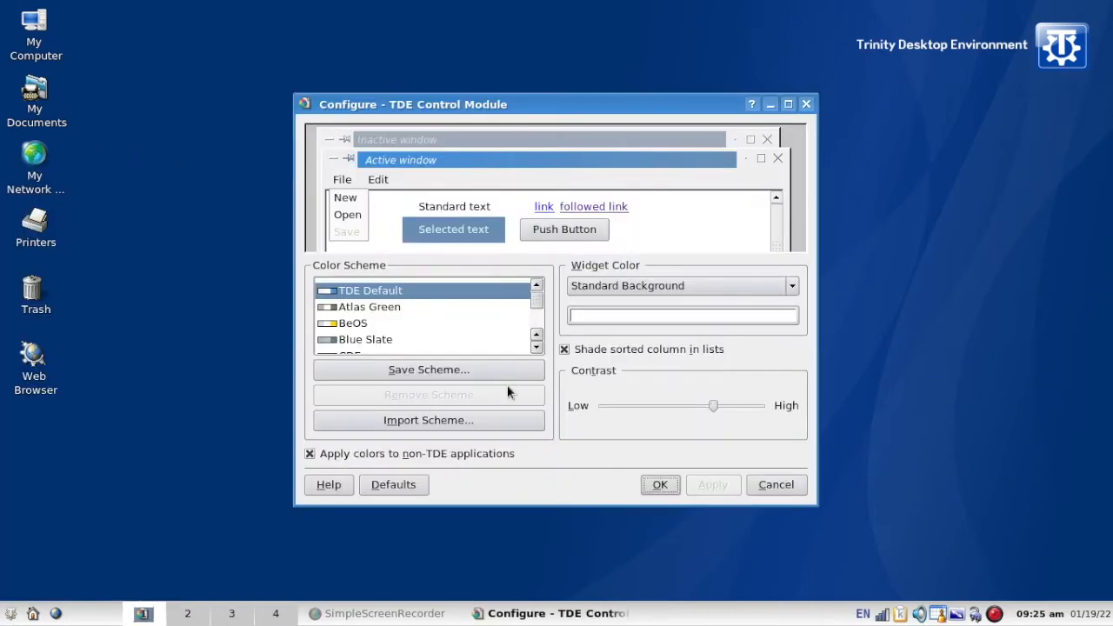
- Preview the color schemes in the list one by one, from Atlas Green down to System
{"action": "left_click", "coordinate": [409, 310]}
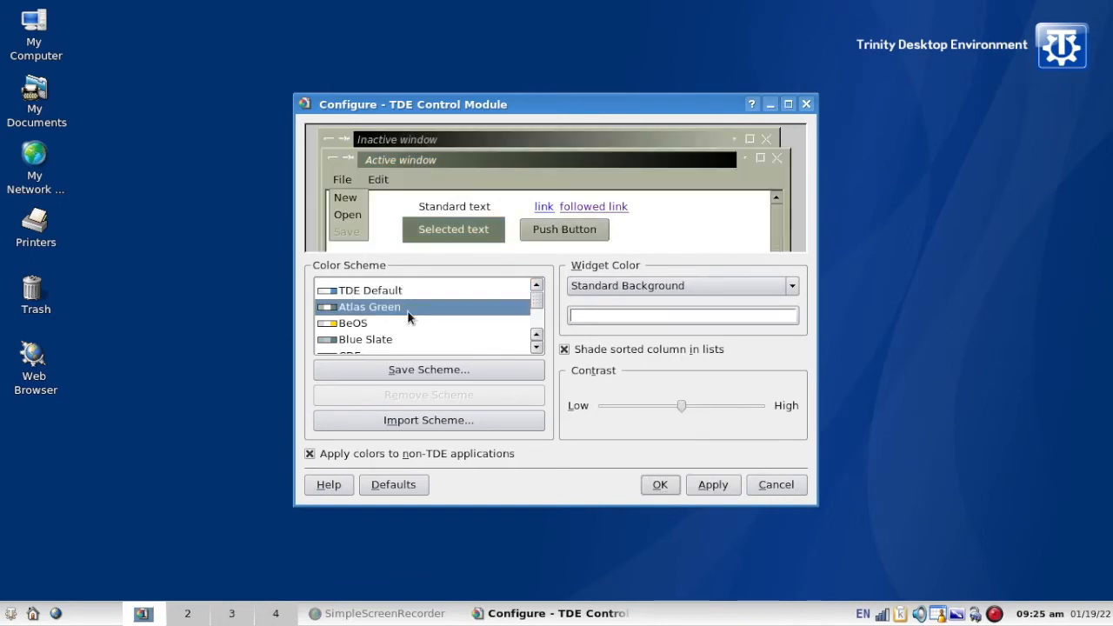
{"action": "key", "text": "Down"}
{"action": "key", "text": "Down"}
{"action": "key", "text": "Down"}
{"action": "key", "text": "Down"}
{"action": "key", "text": "Down"}
{"action": "key", "text": "Down"}
{"action": "key", "text": "Down"}
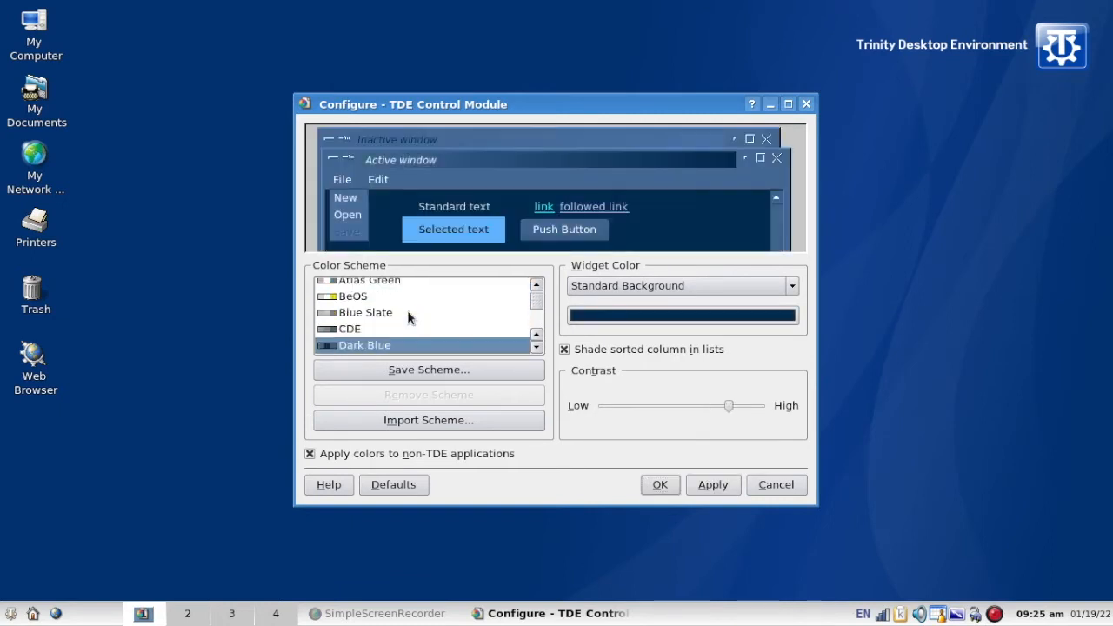
{"action": "key", "text": "Down"}
{"action": "key", "text": "Down"}
{"action": "key", "text": "Down"}
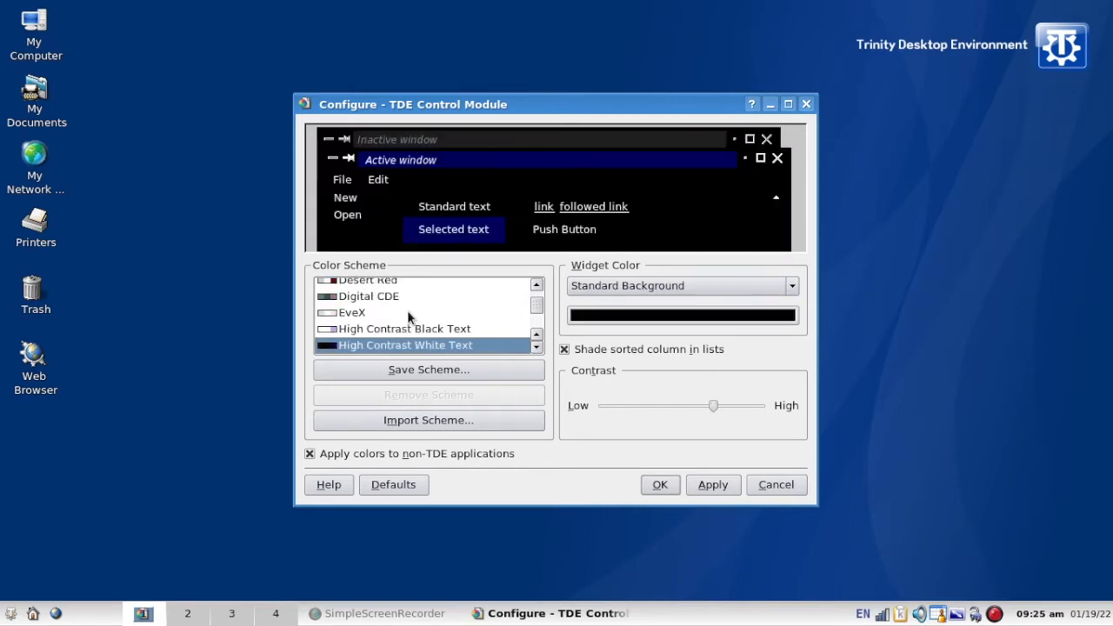
{"action": "key", "text": "Down"}
{"action": "key", "text": "Down"}
{"action": "key", "text": "Down"}
{"action": "key", "text": "Down"}
{"action": "key", "text": "Down"}
{"action": "key", "text": "Down"}
{"action": "key", "text": "Down"}
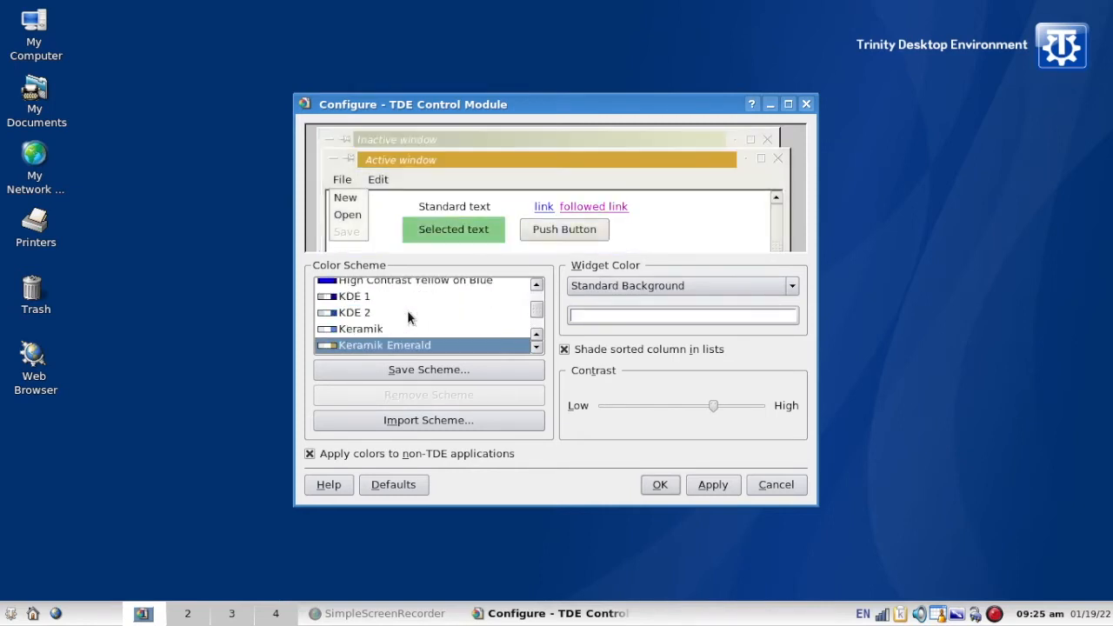
{"action": "key", "text": "Down"}
{"action": "key", "text": "Up"}
{"action": "key", "text": "Down"}
{"action": "key", "text": "Down"}
{"action": "key", "text": "Down"}
{"action": "key", "text": "Down"}
{"action": "key", "text": "Down"}
{"action": "key", "text": "Down"}
{"action": "key", "text": "Down"}
{"action": "key", "text": "Down"}
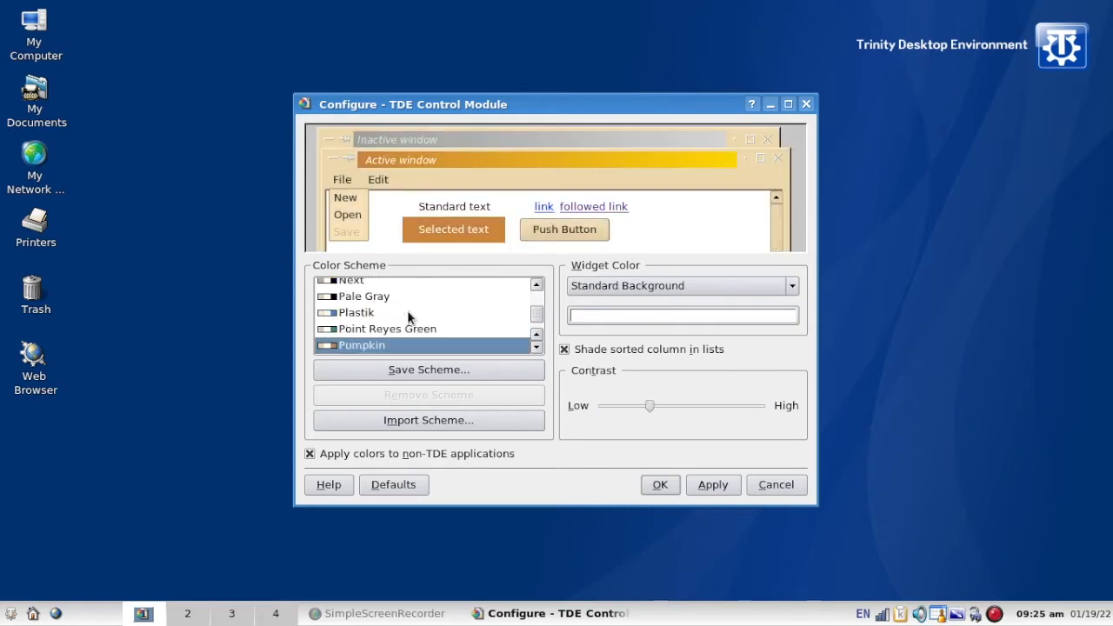
{"action": "key", "text": "Down"}
{"action": "key", "text": "Down"}
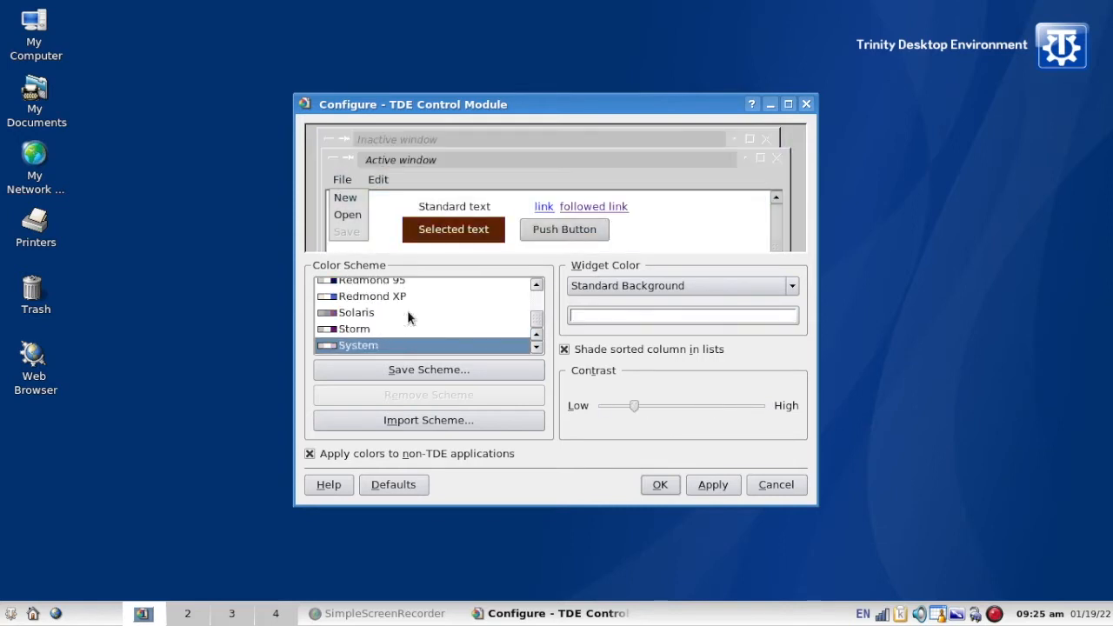
- Browse back up through the color schemes and select the CDE scheme
{"action": "key", "text": "Up"}
{"action": "key", "text": "Up"}
{"action": "key", "text": "Up"}
{"action": "key", "text": "Up"}
{"action": "key", "text": "Up"}
{"action": "key", "text": "Up"}
{"action": "key", "text": "Up"}
{"action": "key", "text": "Up"}
{"action": "key", "text": "Up"}
{"action": "key", "text": "Up"}
{"action": "key", "text": "Up"}
{"action": "key", "text": "Up"}
{"action": "key", "text": "Up"}
{"action": "key", "text": "Up"}
{"action": "key", "text": "Up"}
{"action": "key", "text": "Up"}
{"action": "key", "text": "Up"}
{"action": "key", "text": "Up"}
{"action": "key", "text": "Up"}
{"action": "key", "text": "Up"}
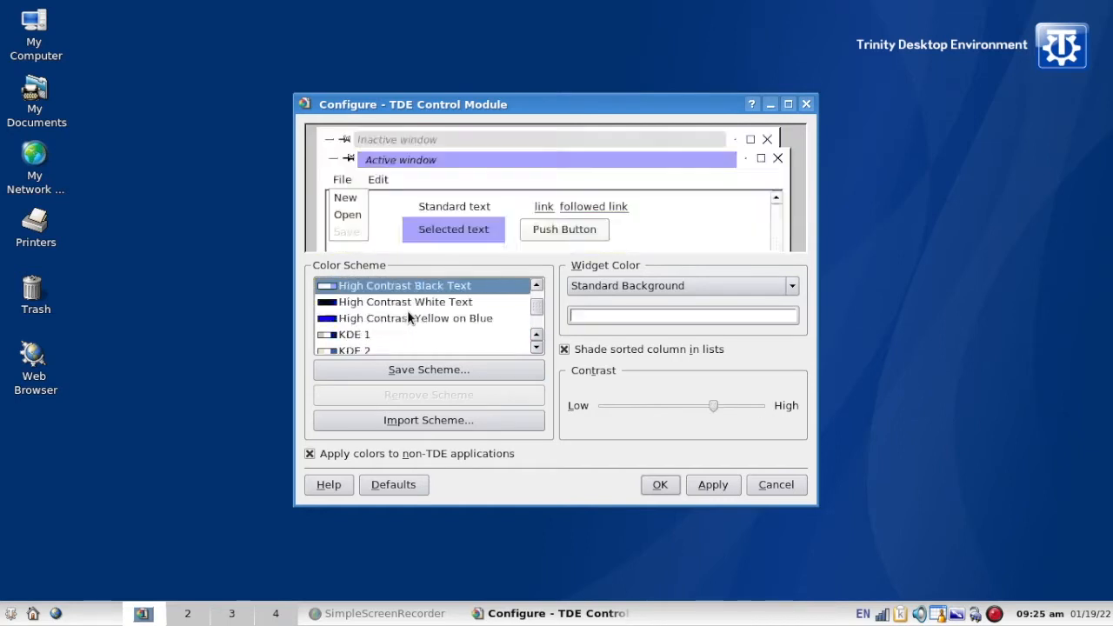
{"action": "key", "text": "Down"}
{"action": "key", "text": "Down"}
{"action": "key", "text": "Down"}
{"action": "key", "text": "Down"}
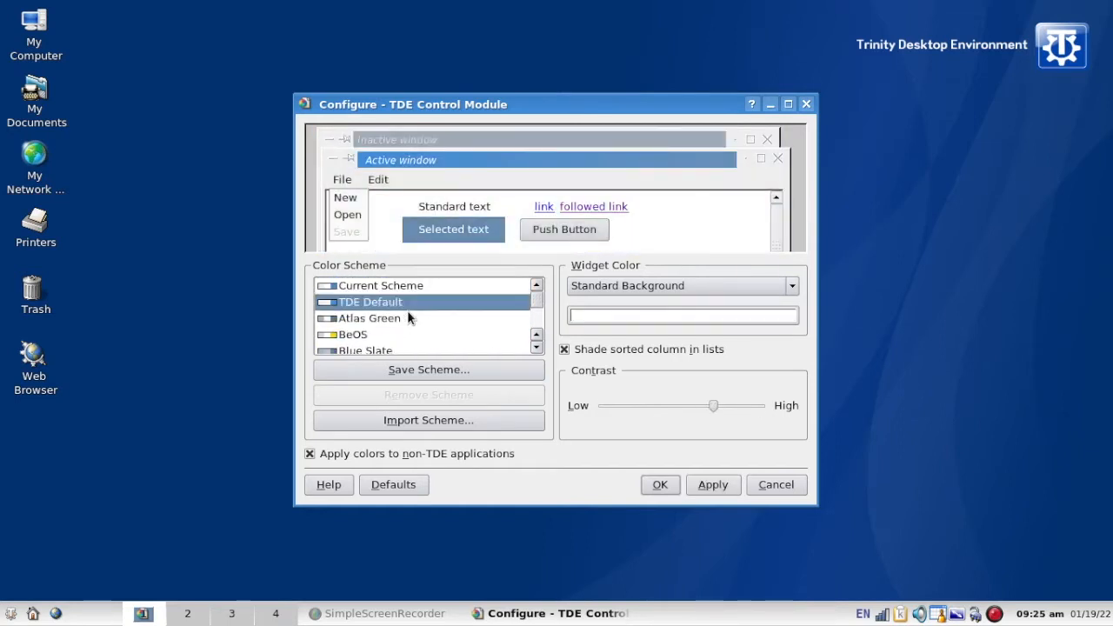
{"action": "key", "text": "Down"}
{"action": "key", "text": "Down"}
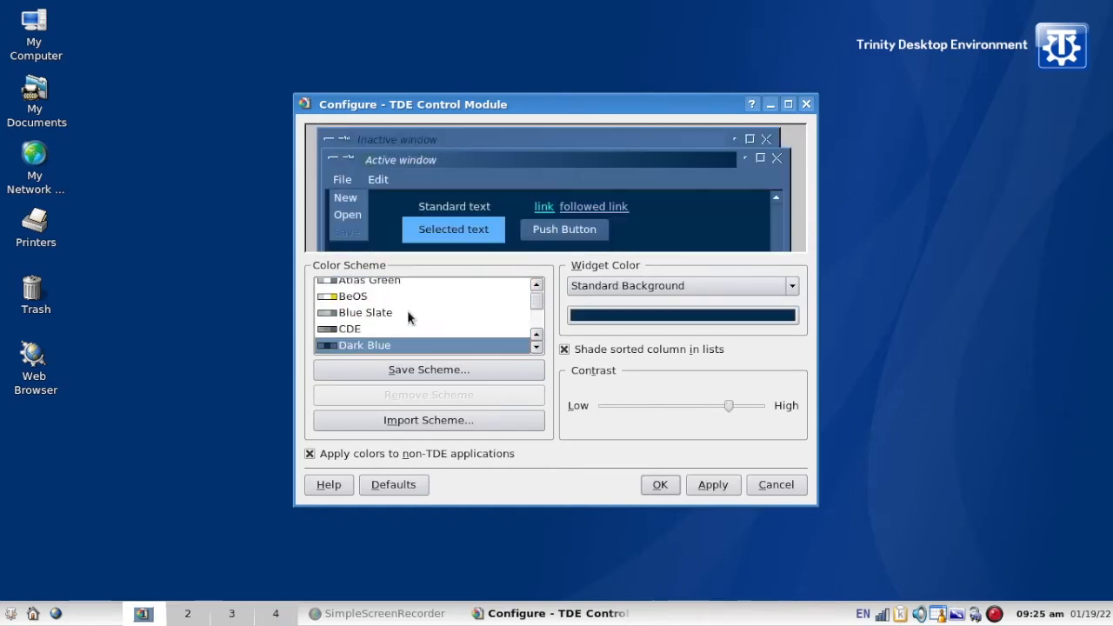
{"action": "key", "text": "Up"}
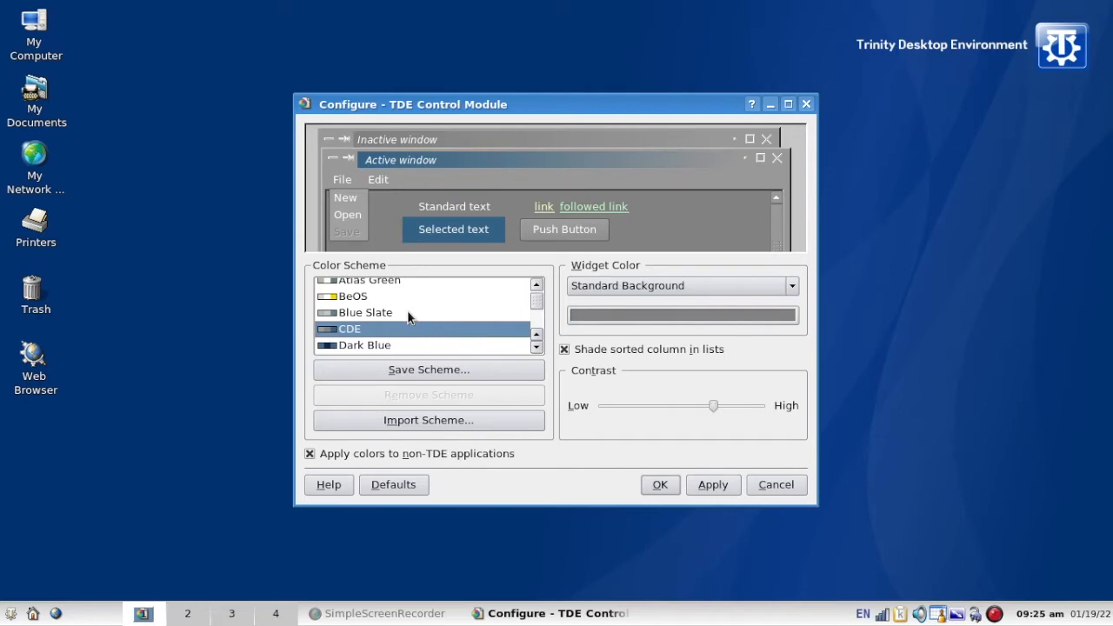
- Raise the CDE scheme's contrast to one notch below High and set its Standard Background color to #292929
{"action": "mouse_move", "coordinate": [714, 407]}
{"action": "left_mouse_down"}
{"action": "mouse_move", "coordinate": [746, 407]}
{"action": "mouse_move", "coordinate": [634, 418]}
{"action": "mouse_move", "coordinate": [727, 419]}
{"action": "mouse_move", "coordinate": [733, 405]}
{"action": "mouse_move", "coordinate": [705, 423]}
{"action": "mouse_move", "coordinate": [616, 406]}
{"action": "mouse_move", "coordinate": [717, 405]}
{"action": "left_mouse_up"}
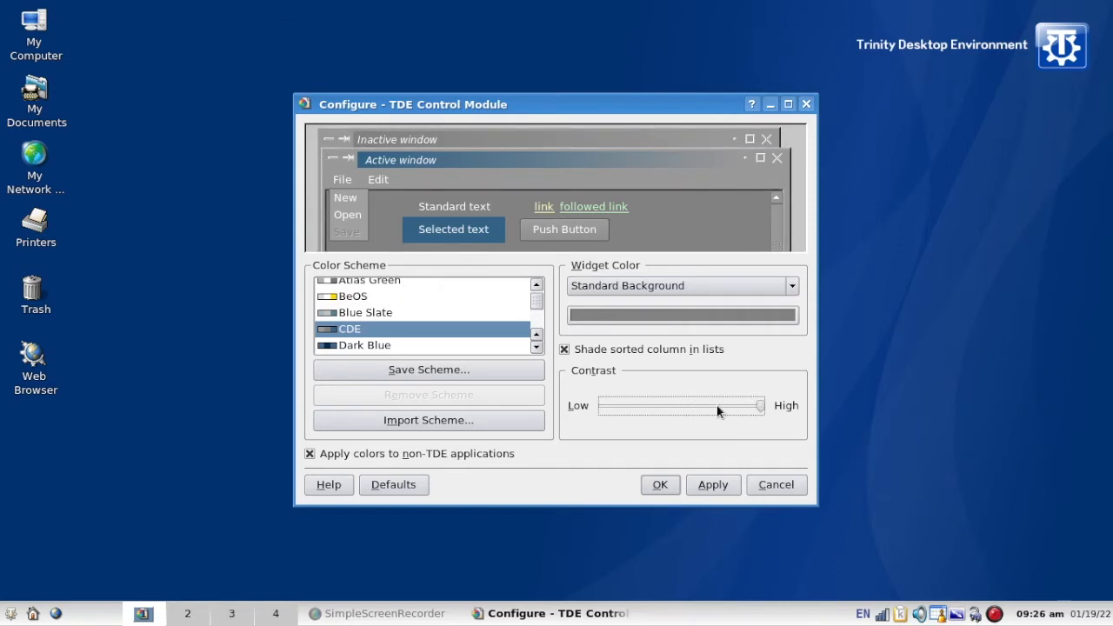
{"action": "left_click", "coordinate": [717, 405]}
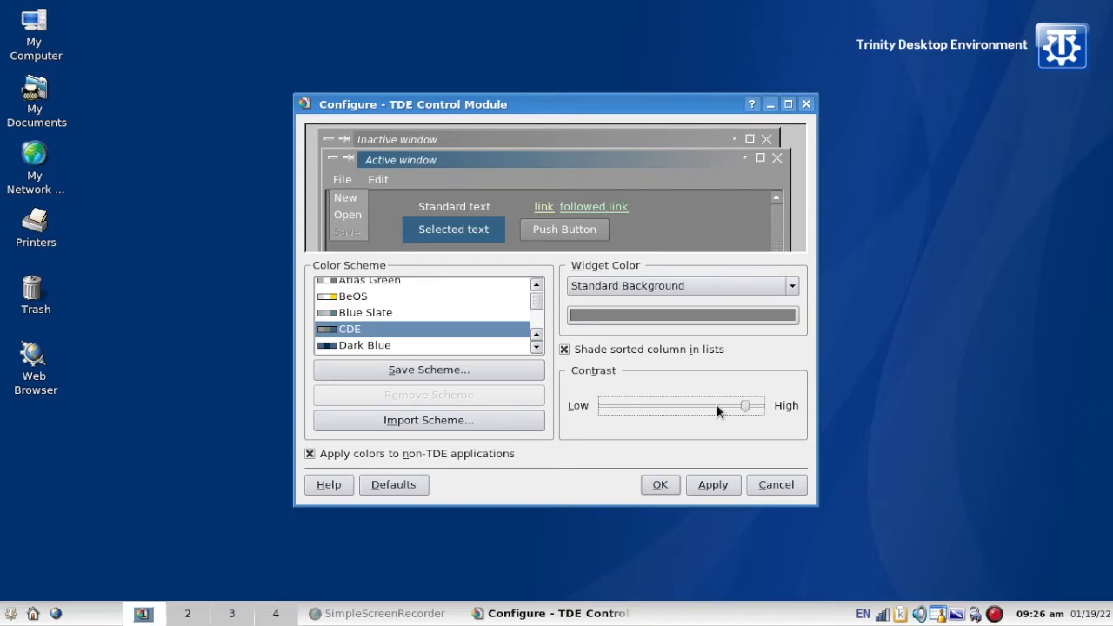
{"action": "left_click", "coordinate": [691, 313]}
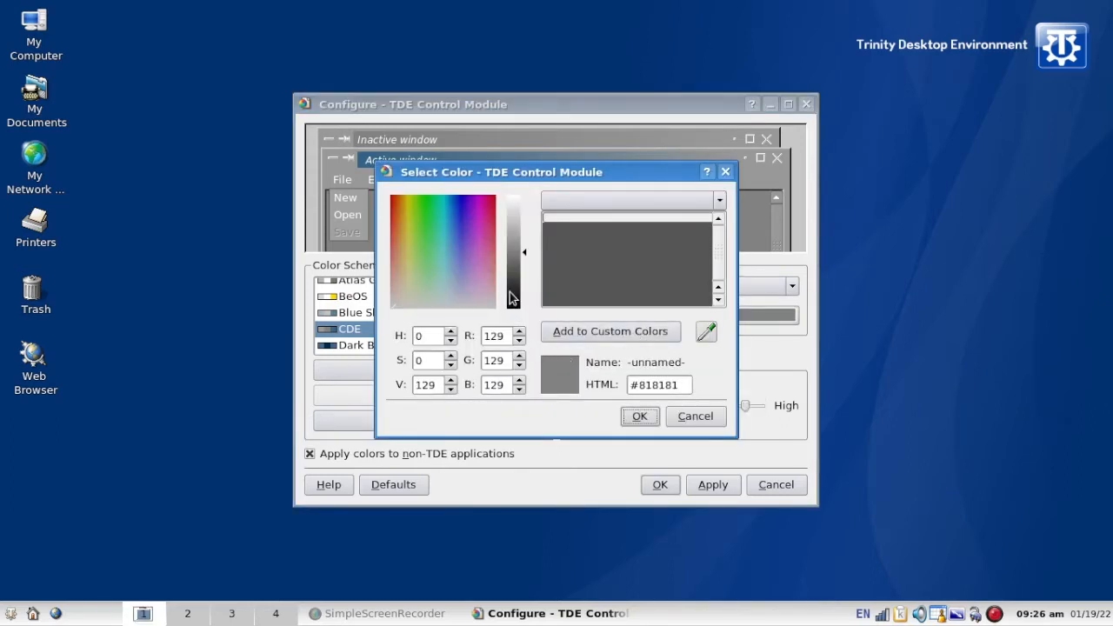
{"action": "left_click", "coordinate": [513, 292]}
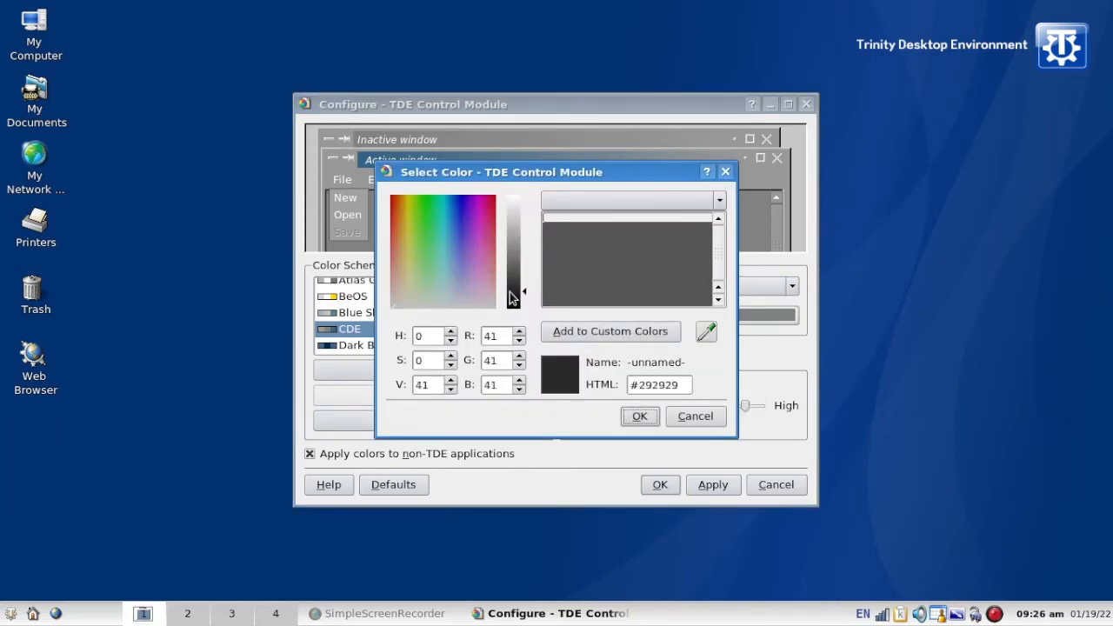
{"action": "left_click", "coordinate": [640, 421]}
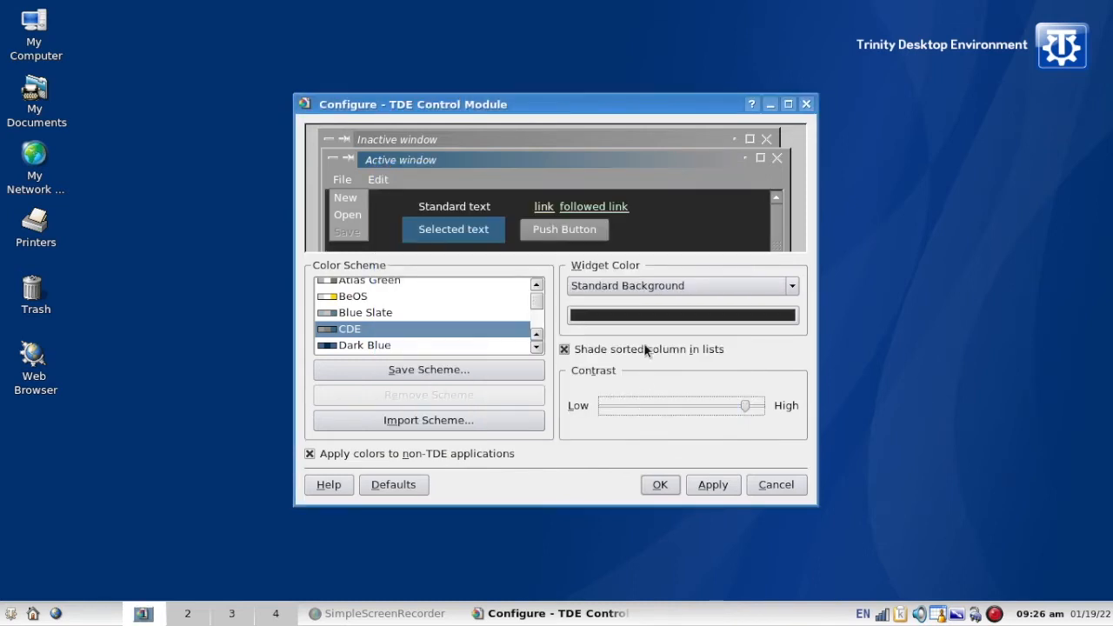
- Check the available widget color entries, apply the modified CDE colors and close the color configuration
{"action": "left_click", "coordinate": [643, 283]}
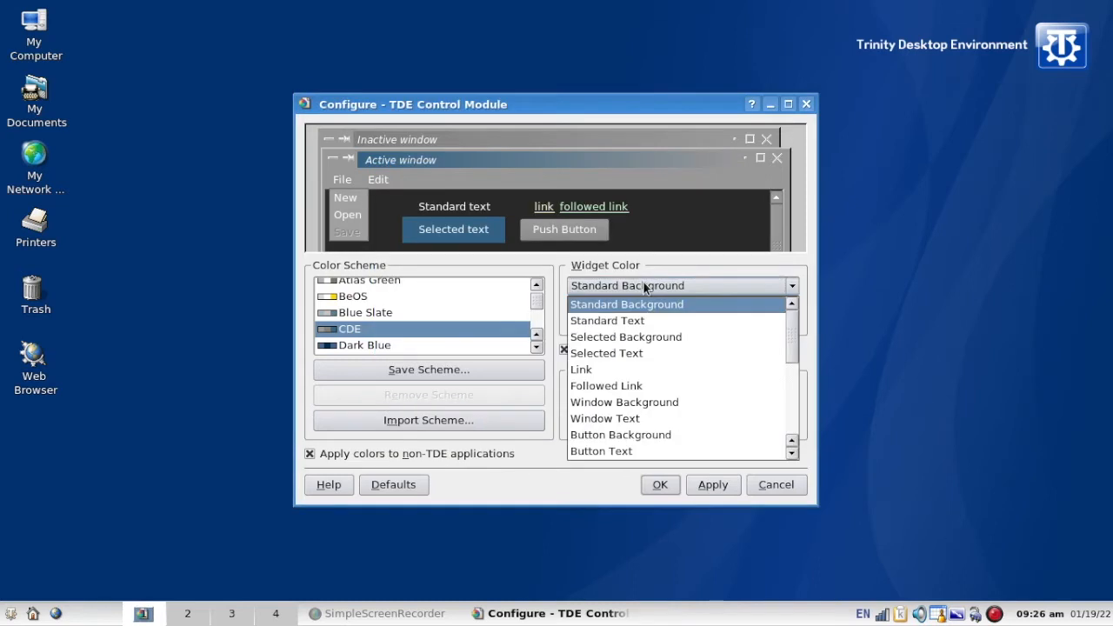
{"action": "left_click", "coordinate": [644, 284]}
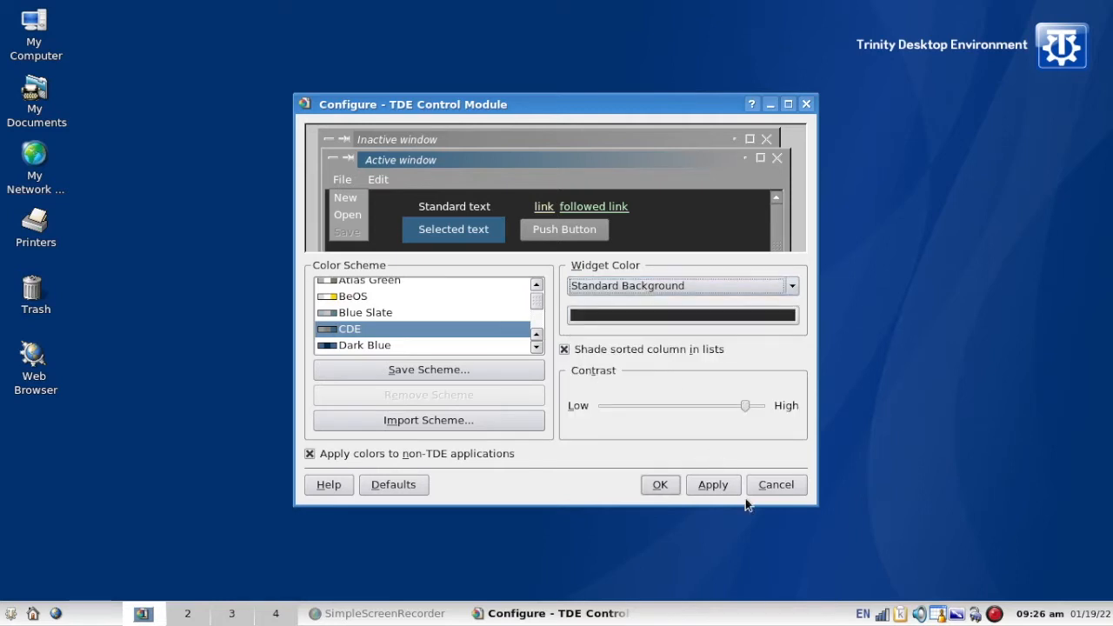
{"action": "left_click", "coordinate": [719, 484]}
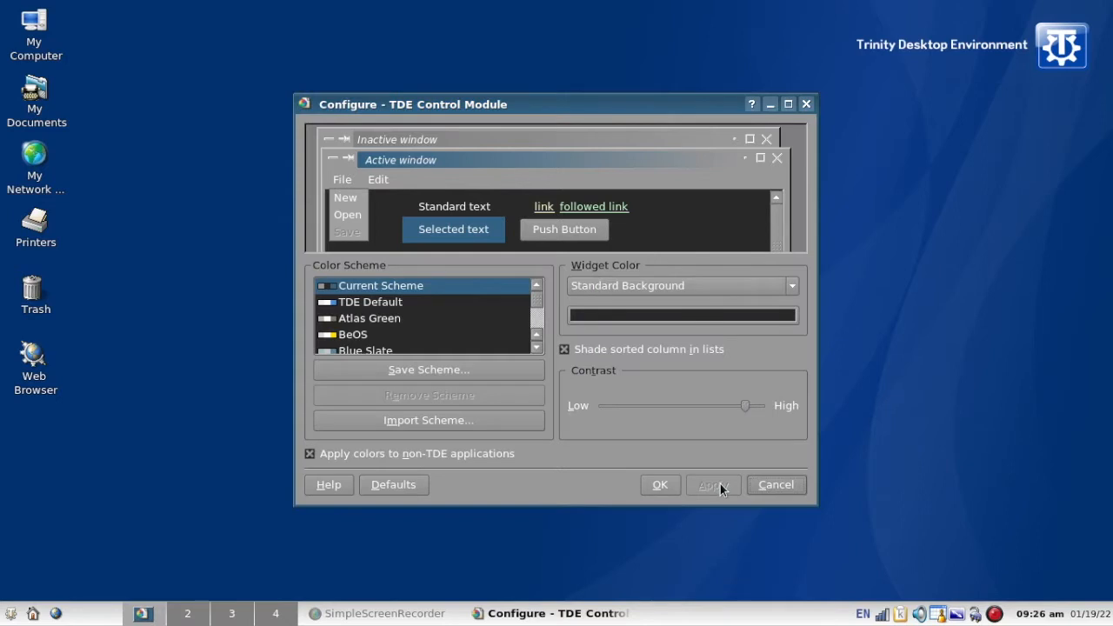
{"action": "left_click", "coordinate": [807, 105]}
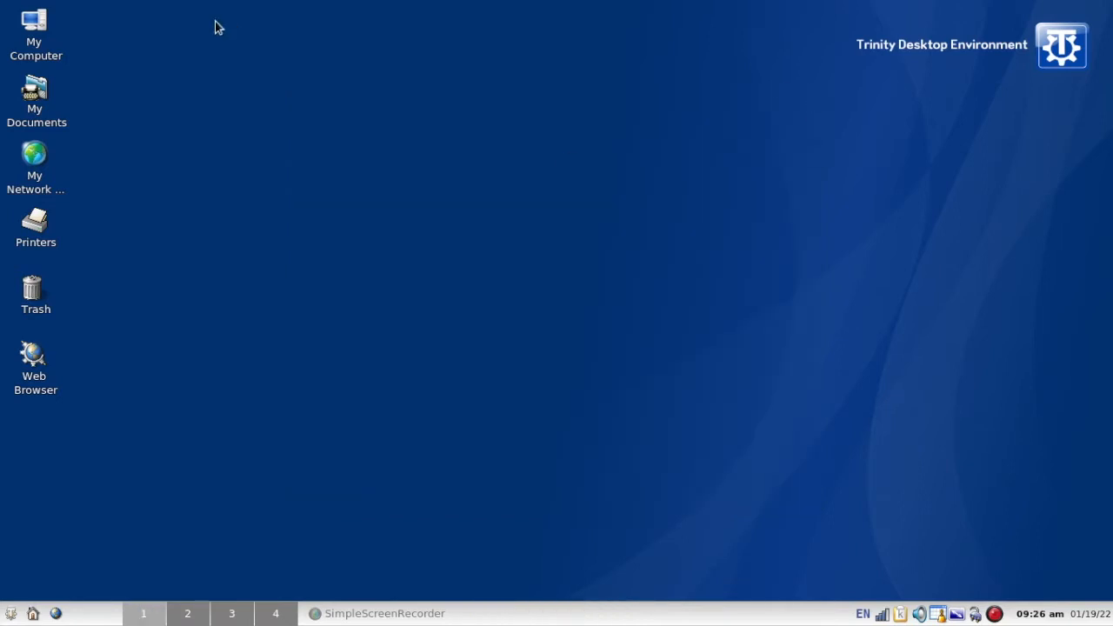
- Open My Computer from the desktop and move its window away from the screen corner, clear of the desktop icons
{"action": "left_click", "coordinate": [29, 43]}
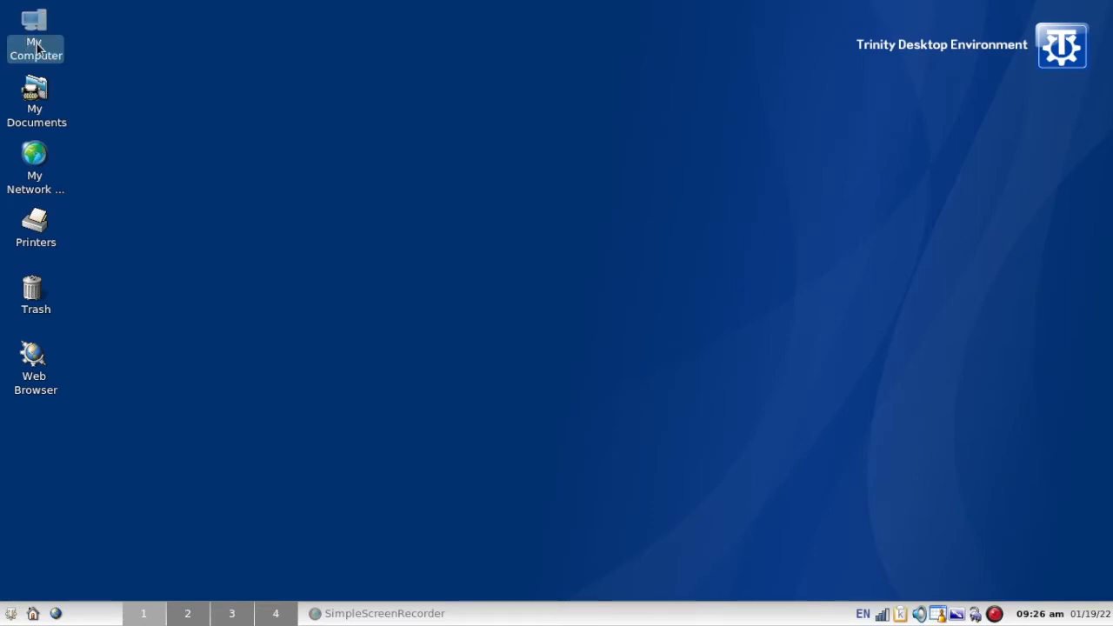
{"action": "double_click", "coordinate": [37, 48]}
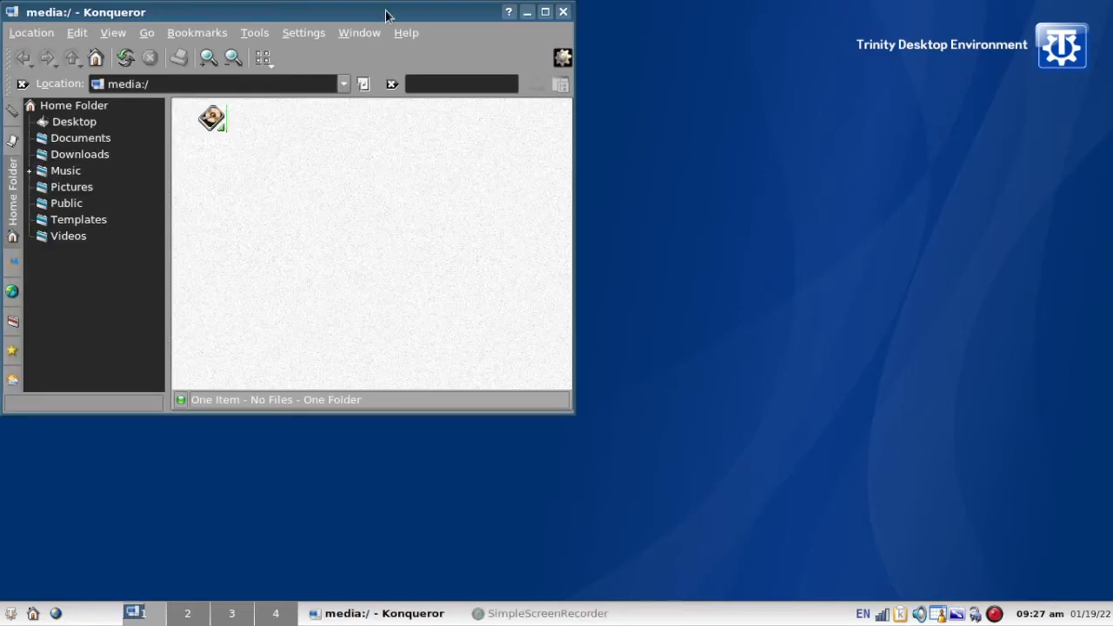
{"action": "left_click_drag", "start_coordinate": [391, 12], "coordinate": [485, 50]}
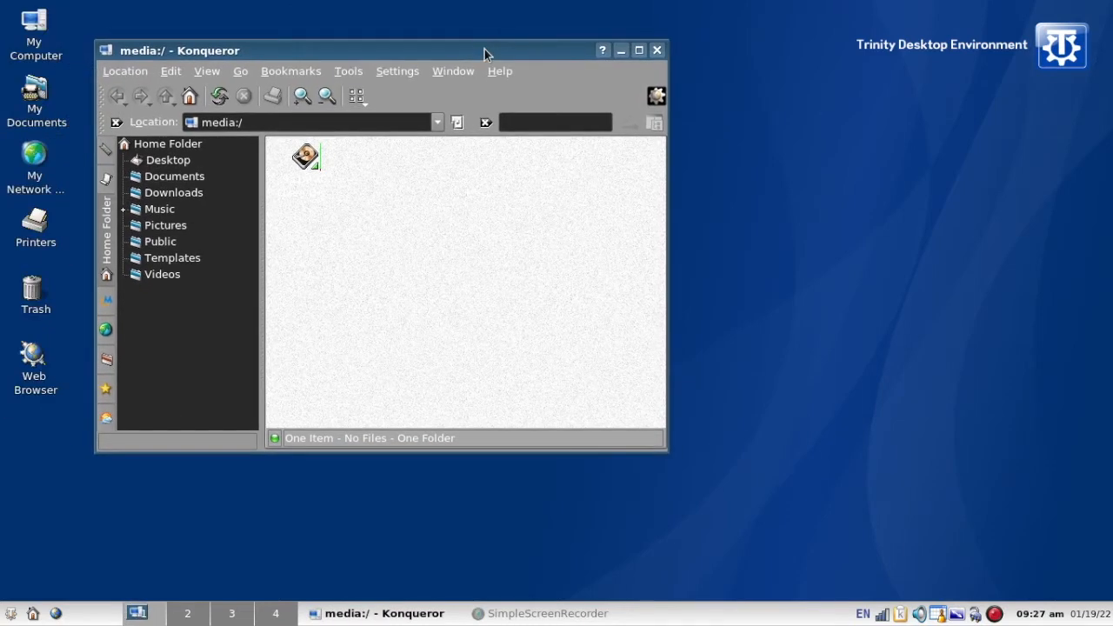
{"action": "left_click", "coordinate": [314, 124]}
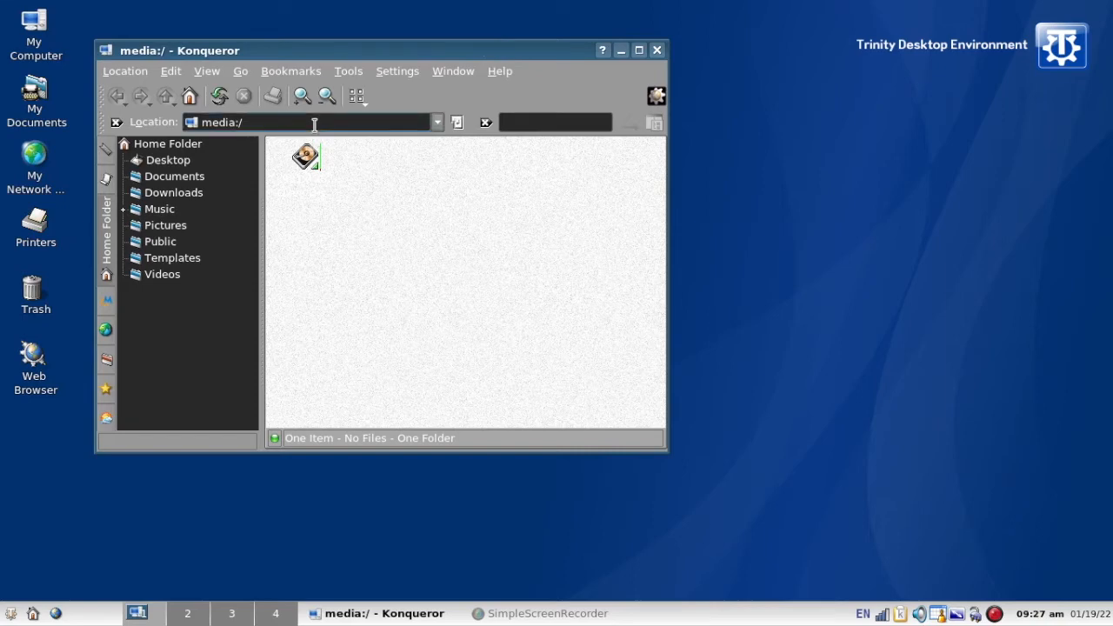
{"action": "key", "text": "BackSpace"}
{"action": "key", "text": "BackSpace"}
{"action": "key", "text": "BackSpace"}
{"action": "key", "text": "BackSpace"}
{"action": "key", "text": "BackSpace"}
{"action": "key", "text": "BackSpace"}
{"action": "key", "text": "BackSpace"}
{"action": "type", "text": "www.you"}
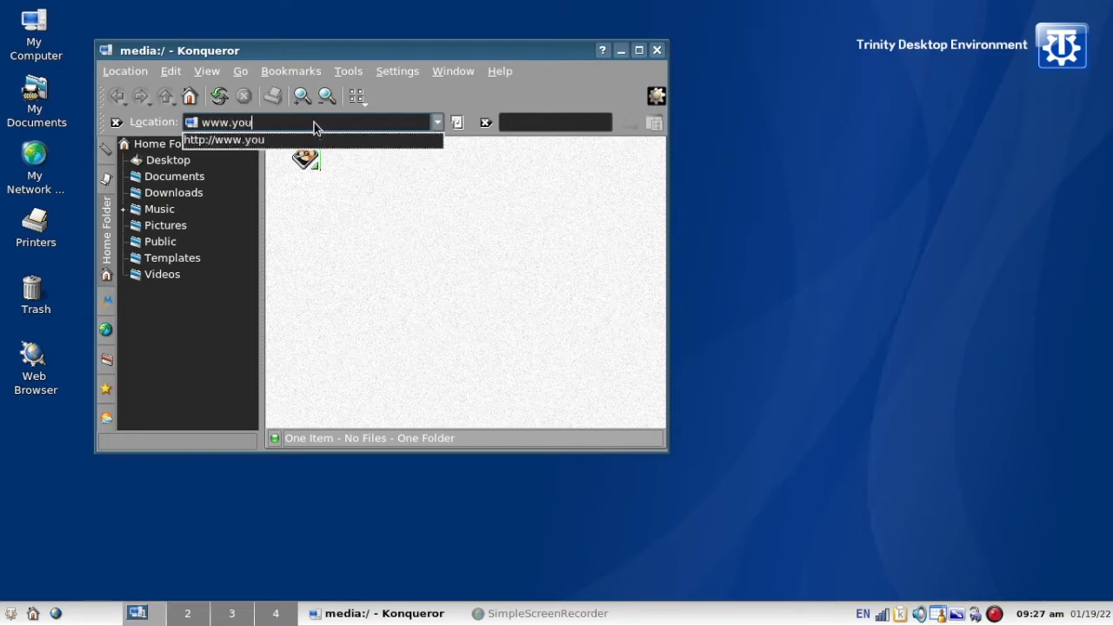
{"action": "type", "text": "tube.com"}
{"action": "key", "text": "Return"}
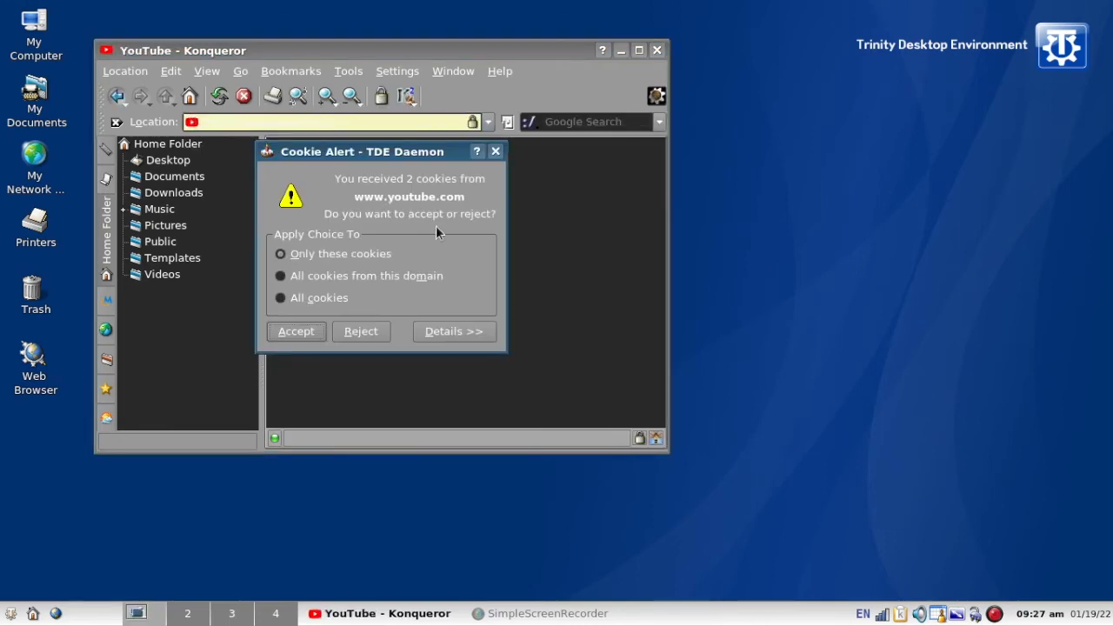
{"action": "left_click", "coordinate": [376, 280]}
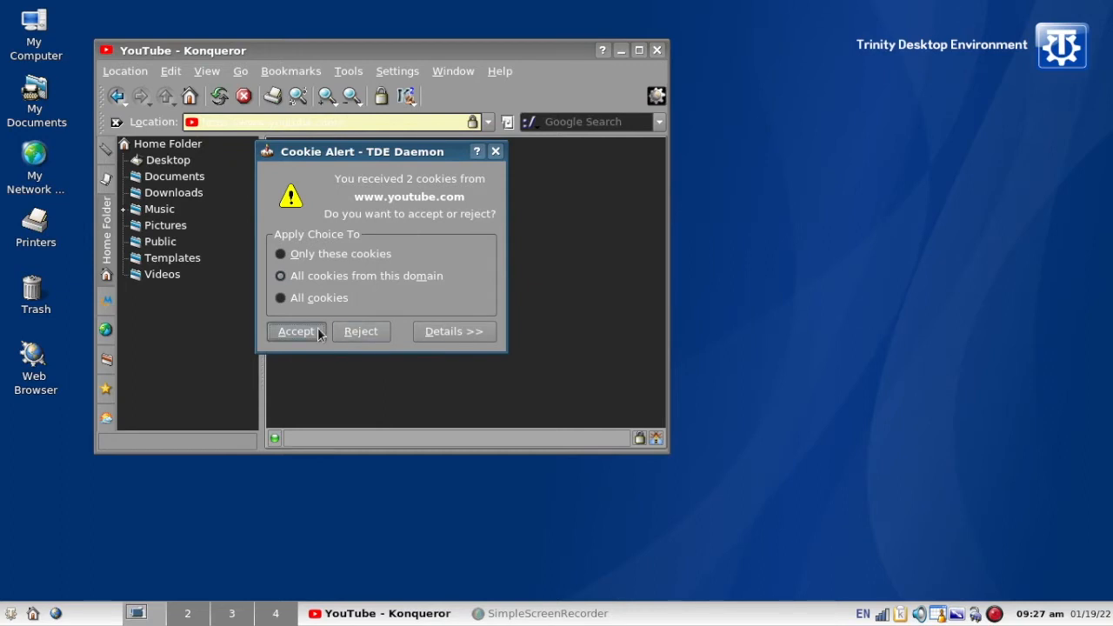
{"action": "left_click", "coordinate": [319, 334]}
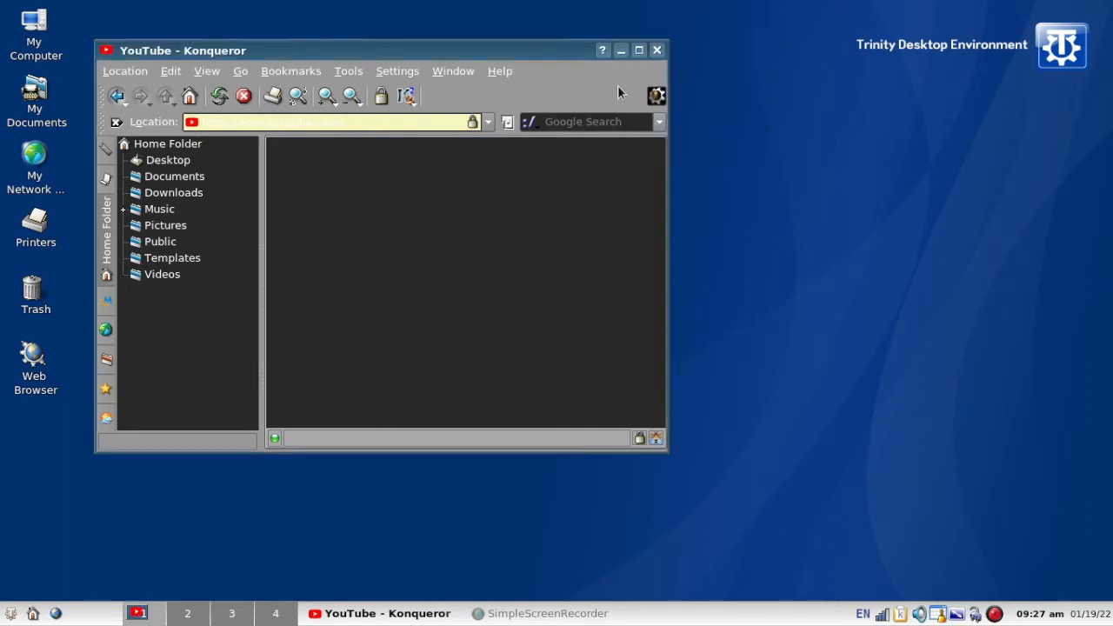
{"action": "left_click", "coordinate": [640, 51]}
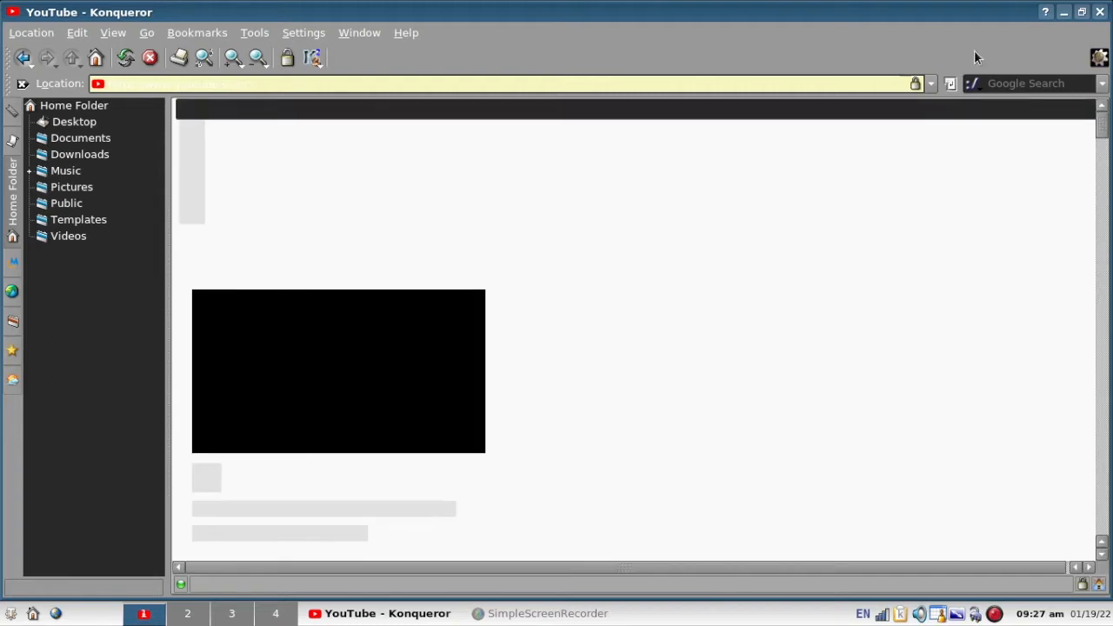
- Check the web search field's history list and enter "f" in the search field
{"action": "left_click", "coordinate": [1104, 85]}
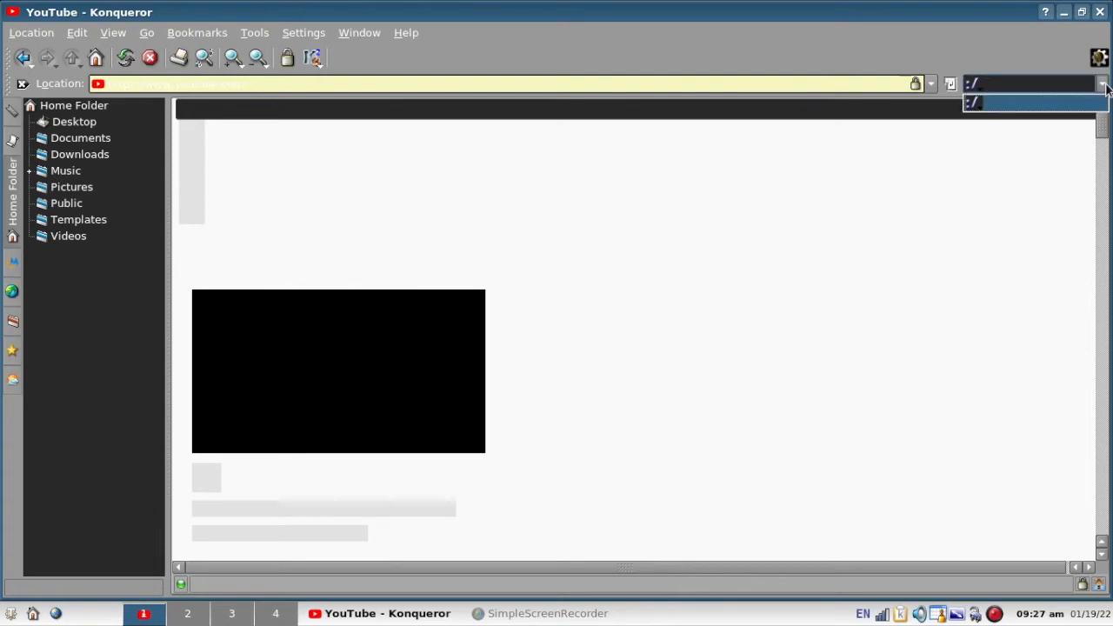
{"action": "left_click", "coordinate": [1104, 86]}
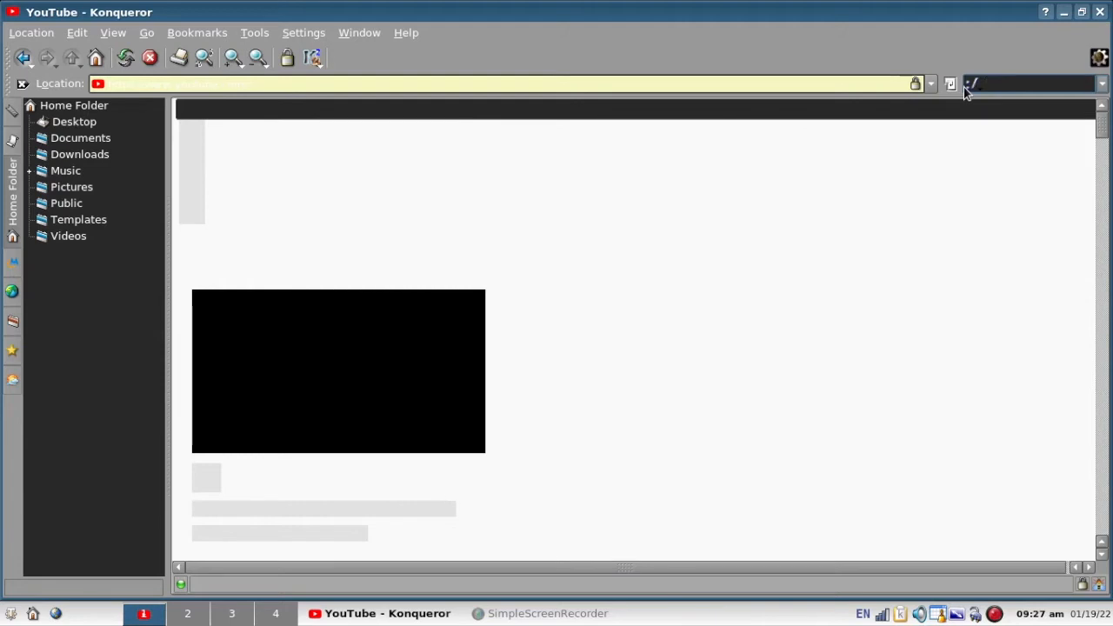
{"action": "left_click", "coordinate": [1101, 87]}
{"action": "left_click", "coordinate": [1100, 89]}
{"action": "type", "text": "f"}
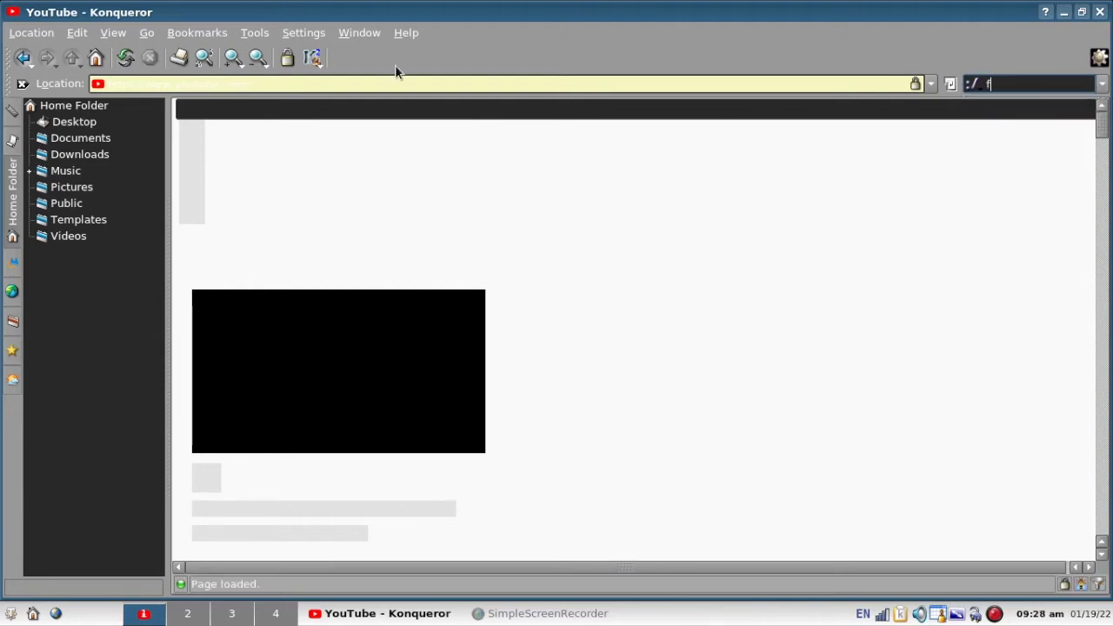
{"action": "left_click", "coordinate": [397, 81]}
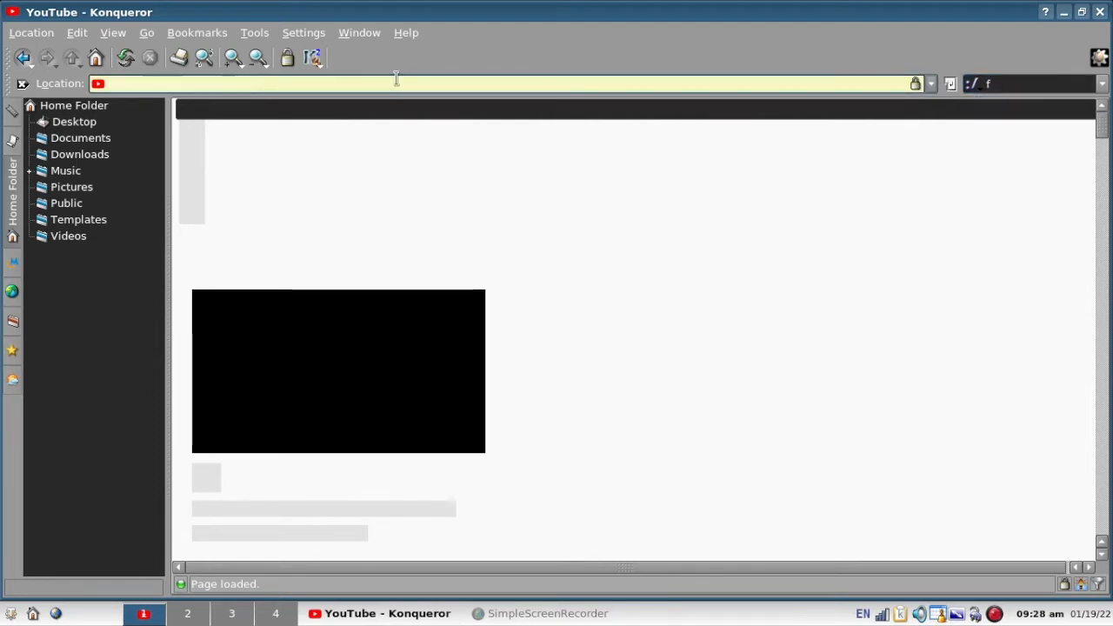
{"action": "type", "text": "y"}
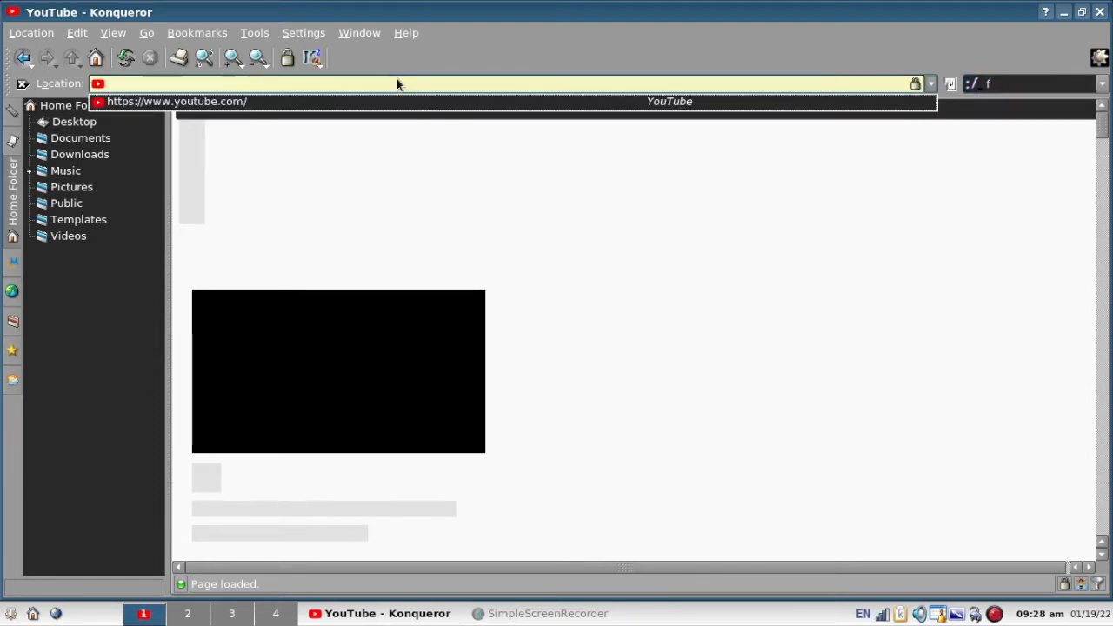
{"action": "type", "text": "www.g"}
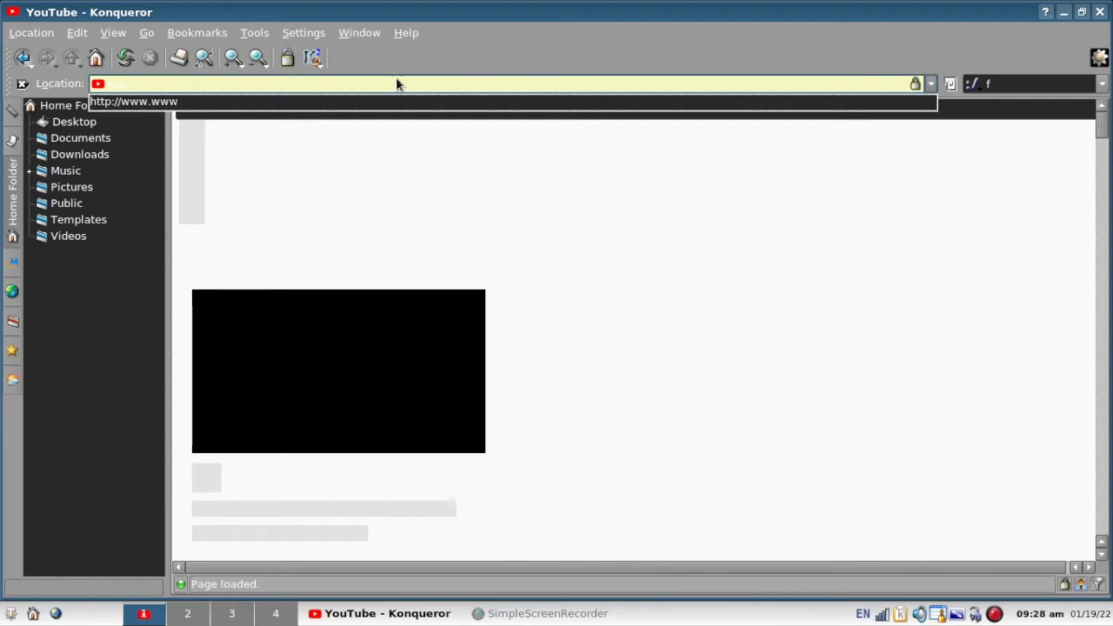
{"action": "type", "text": "oogle.com"}
{"action": "key", "text": "Return"}
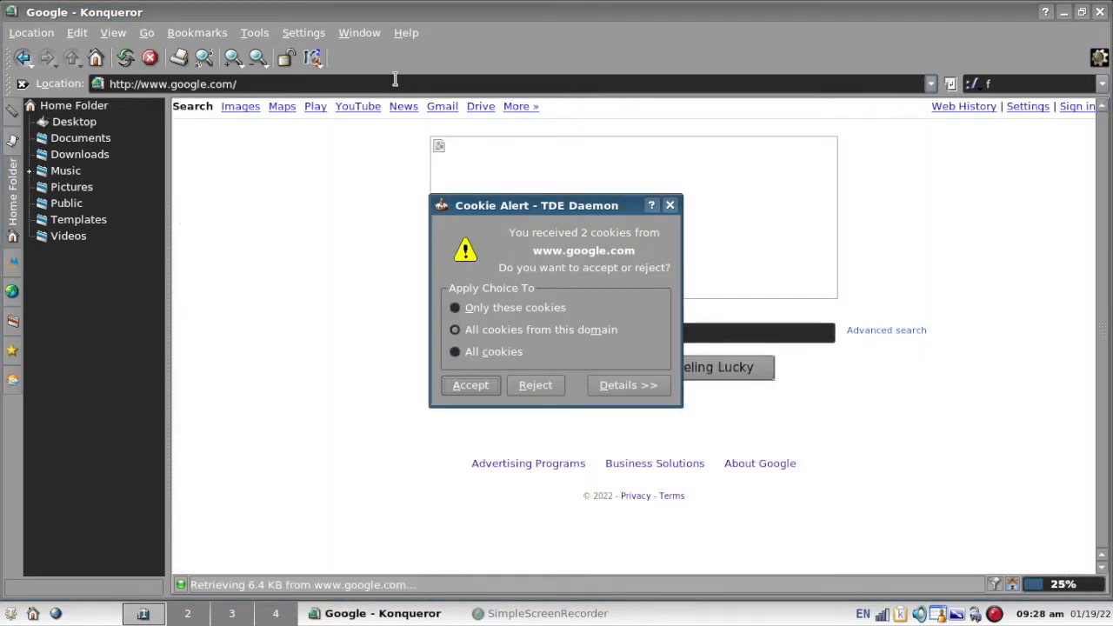
{"action": "left_click", "coordinate": [470, 385]}
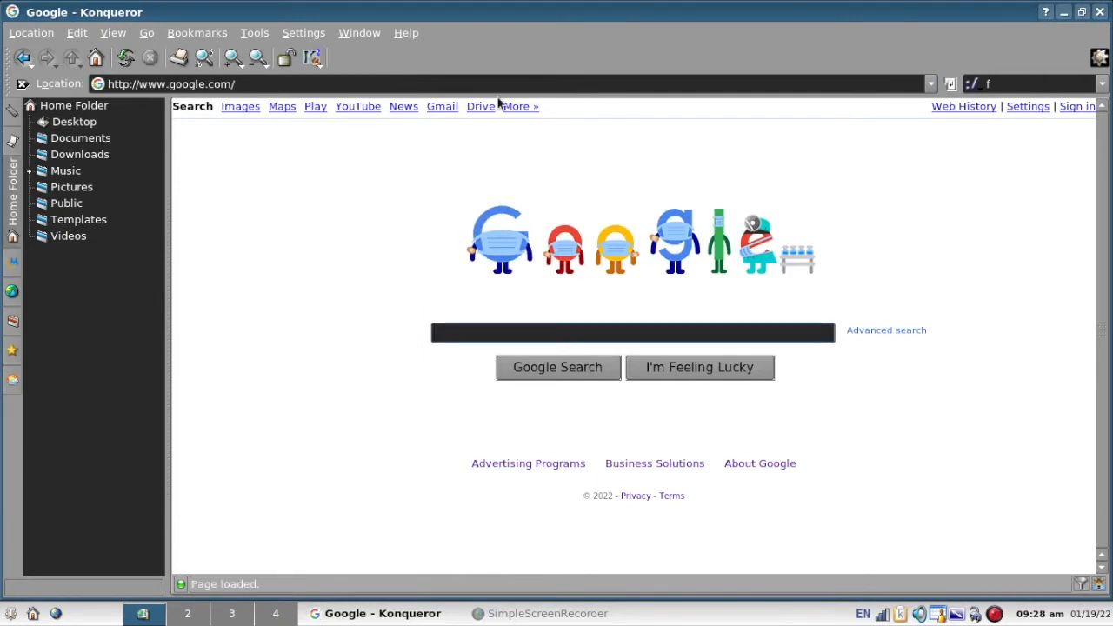
{"action": "left_click", "coordinate": [520, 81]}
{"action": "key", "text": "BackSpace"}
{"action": "key", "text": "BackSpace"}
{"action": "key", "text": "BackSpace"}
{"action": "key", "text": "BackSpace"}
{"action": "key", "text": "BackSpace"}
{"action": "key", "text": "BackSpace"}
{"action": "key", "text": "BackSpace"}
{"action": "key", "text": "BackSpace"}
{"action": "key", "text": "BackSpace"}
{"action": "key", "text": "BackSpace"}
{"action": "key", "text": "BackSpace"}
{"action": "key", "text": "BackSpace"}
{"action": "key", "text": "BackSpace"}
{"action": "key", "text": "BackSpace"}
{"action": "key", "text": "BackSpace"}
{"action": "key", "text": "BackSpace"}
{"action": "key", "text": "BackSpace"}
{"action": "key", "text": "BackSpace"}
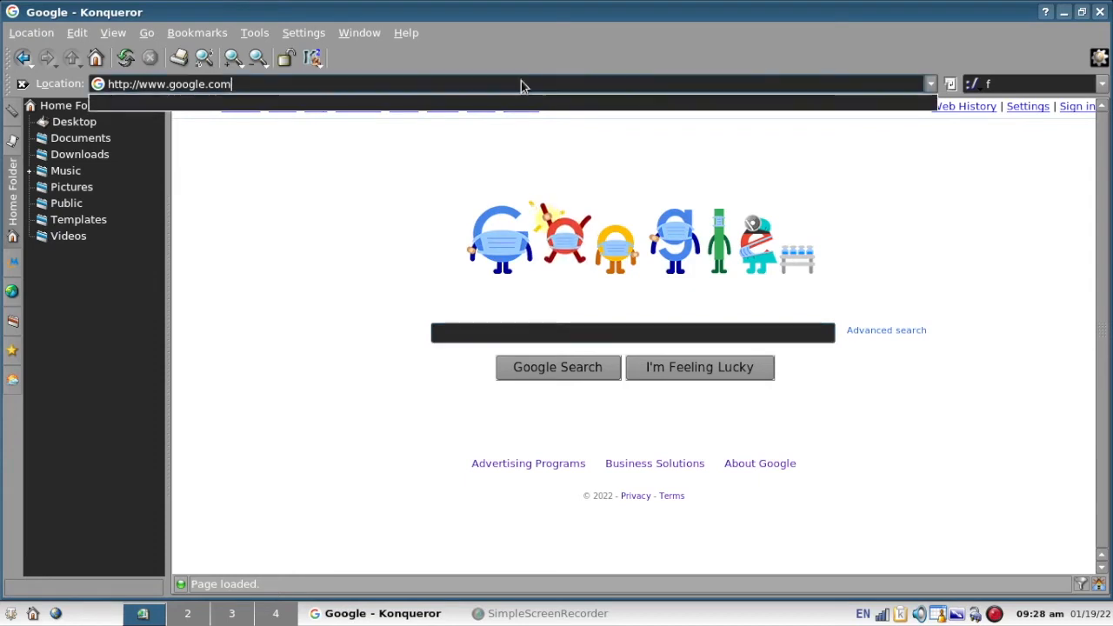
{"action": "key", "text": "BackSpace"}
{"action": "key", "text": "BackSpace"}
{"action": "key", "text": "BackSpace"}
{"action": "key", "text": "BackSpace"}
{"action": "type", "text": "w"}
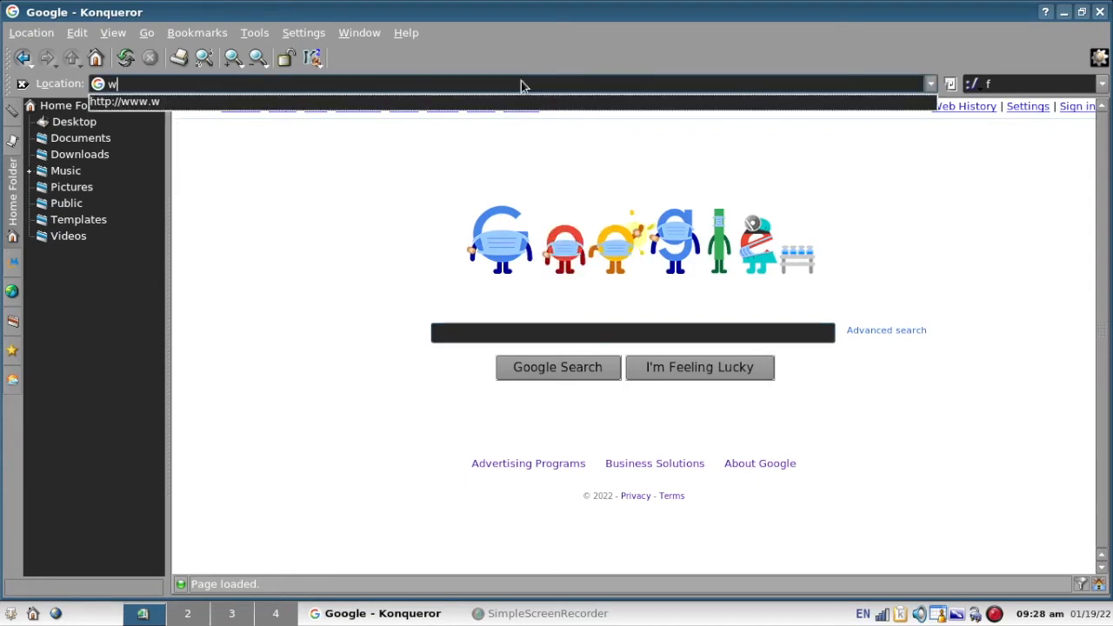
{"action": "type", "text": "ww.facebook.com"}
{"action": "key", "text": "Return"}
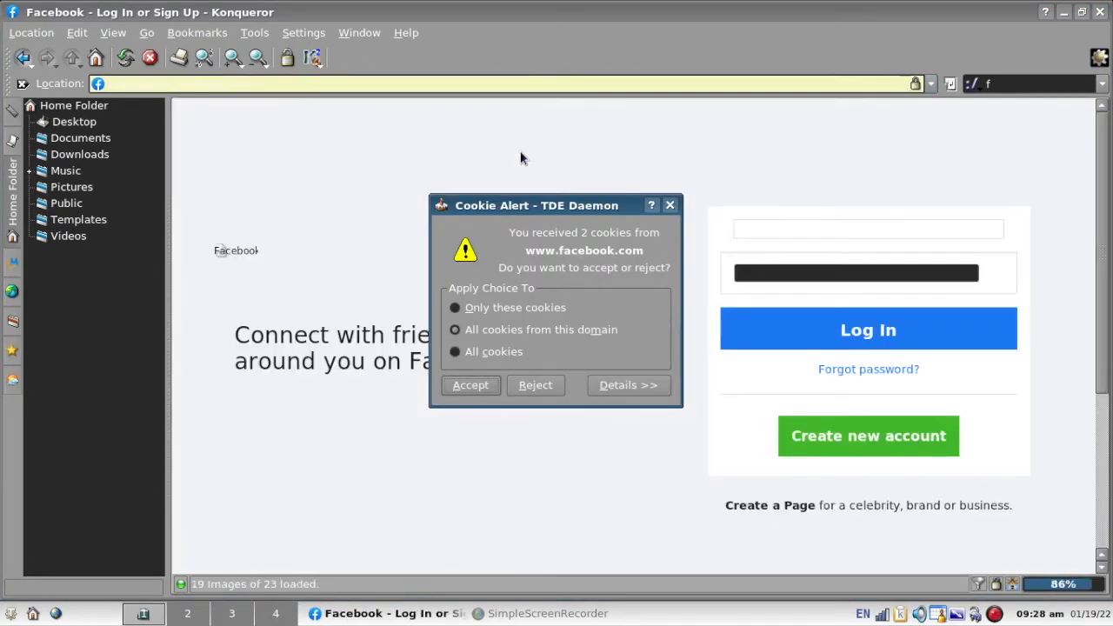
{"action": "left_click", "coordinate": [471, 385]}
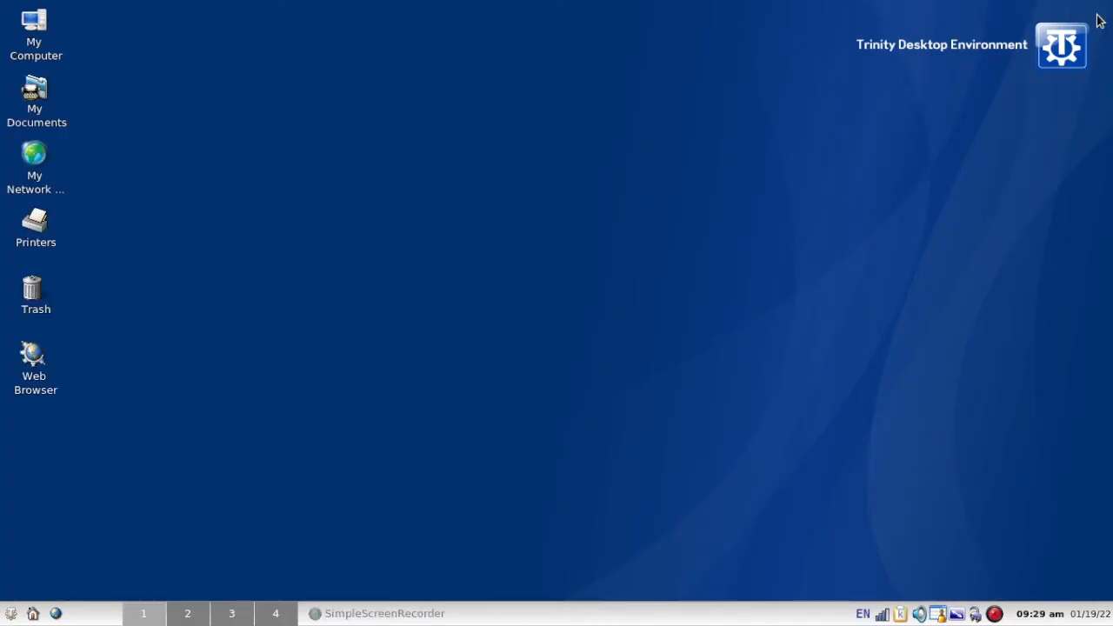
- Launch the Firefox ESR web browser and load youtube.com
{"action": "left_click", "coordinate": [10, 614]}
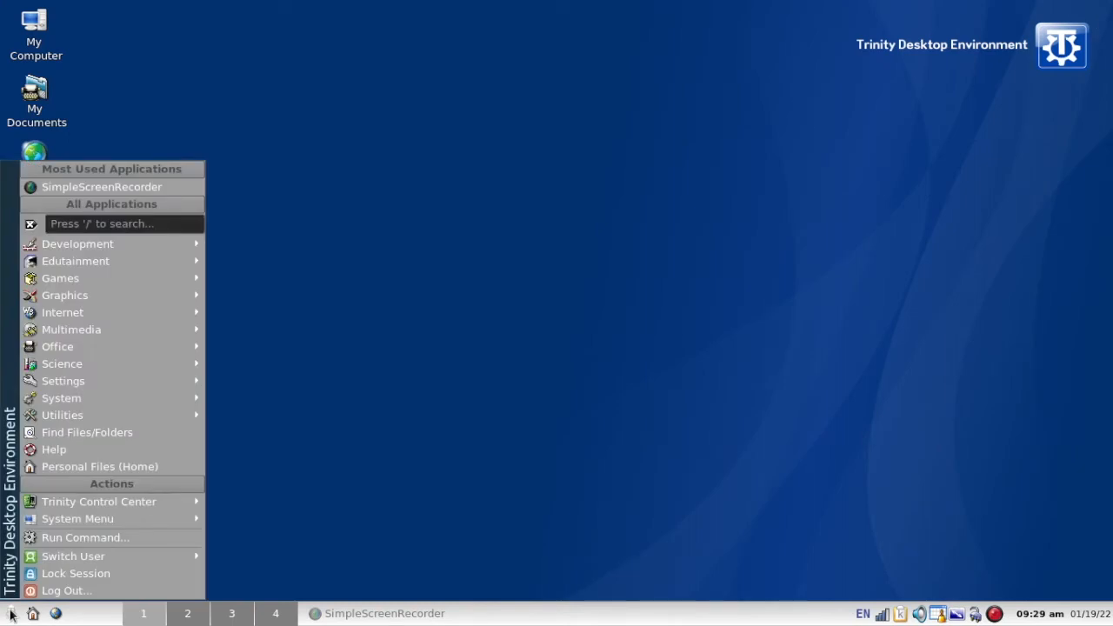
{"action": "mouse_move", "coordinate": [75, 317]}
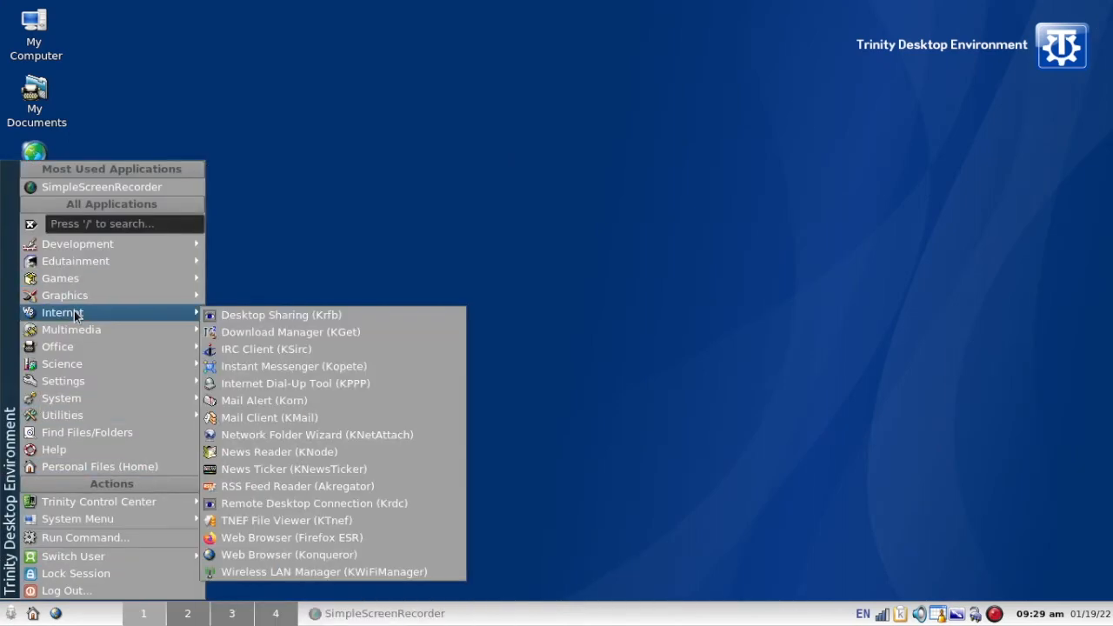
{"action": "left_click", "coordinate": [350, 539]}
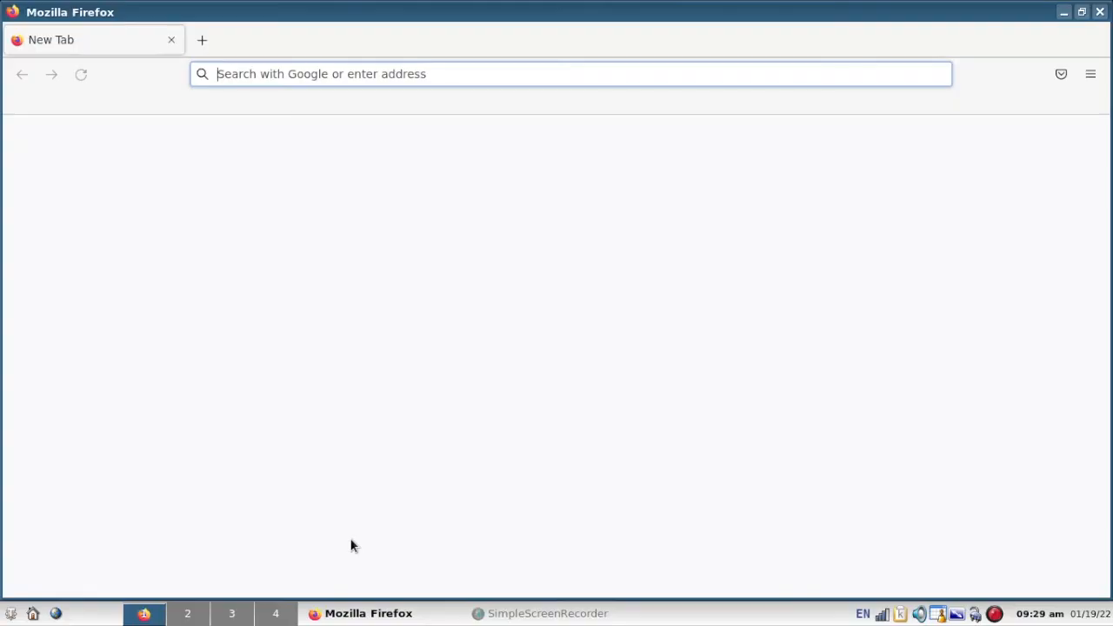
{"action": "type", "text": "youtube.com"}
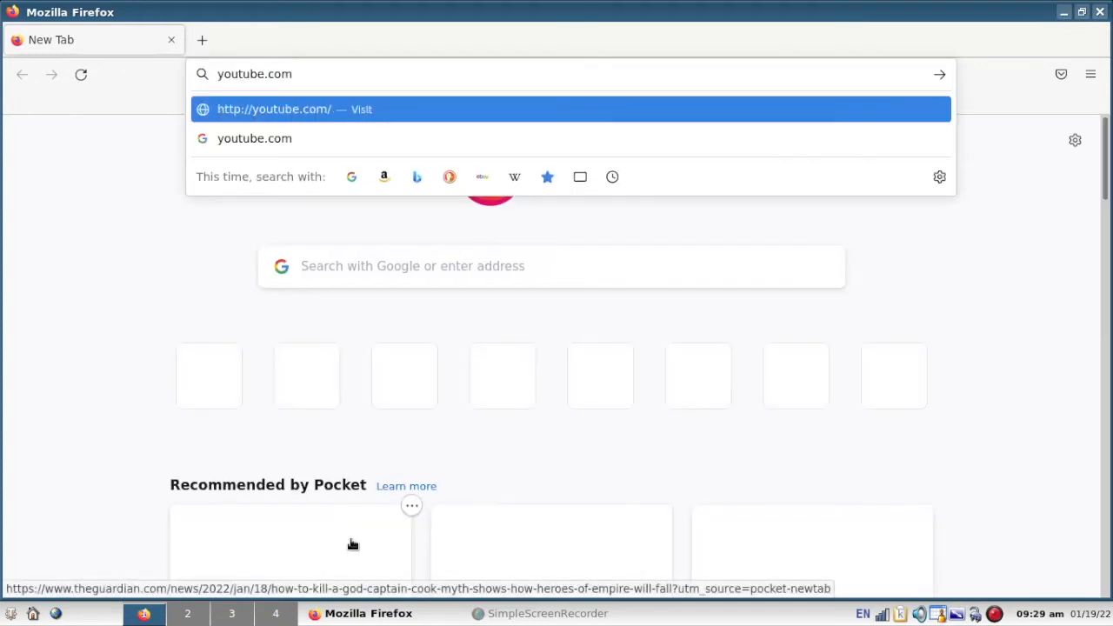
{"action": "key", "text": "Return"}
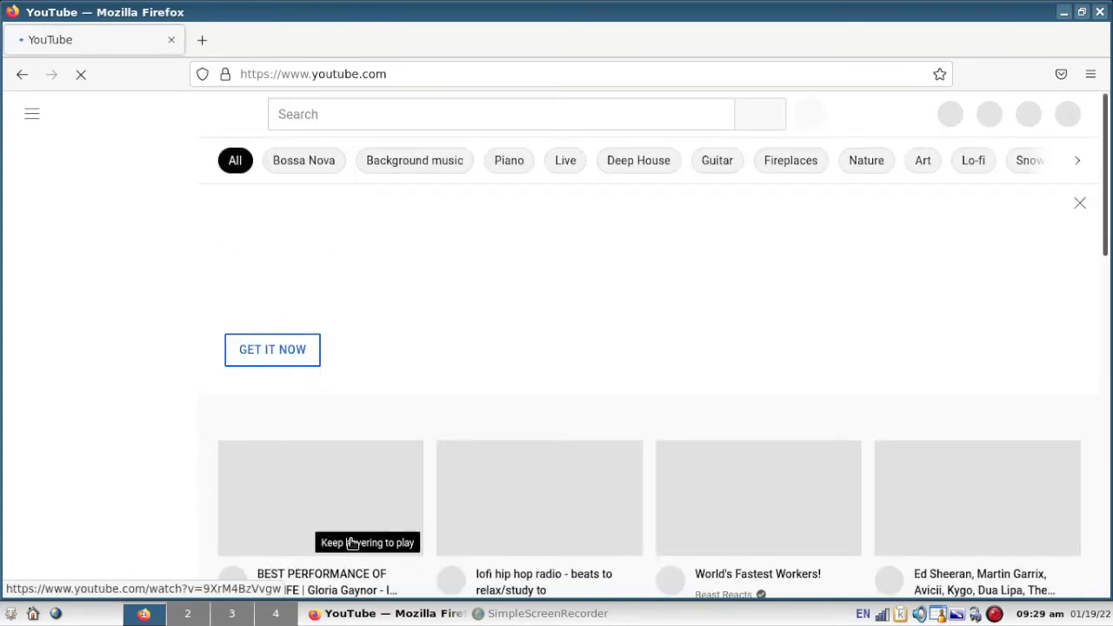
- Search YouTube for "berean study bible"
{"action": "mouse_move", "coordinate": [352, 543]}
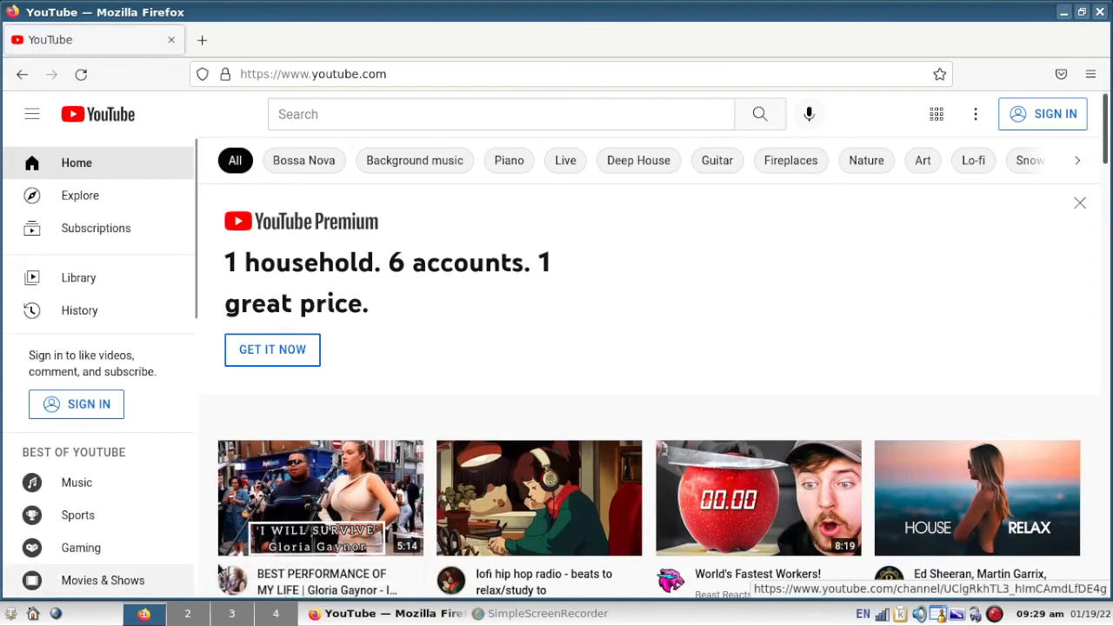
{"action": "left_click", "coordinate": [408, 114]}
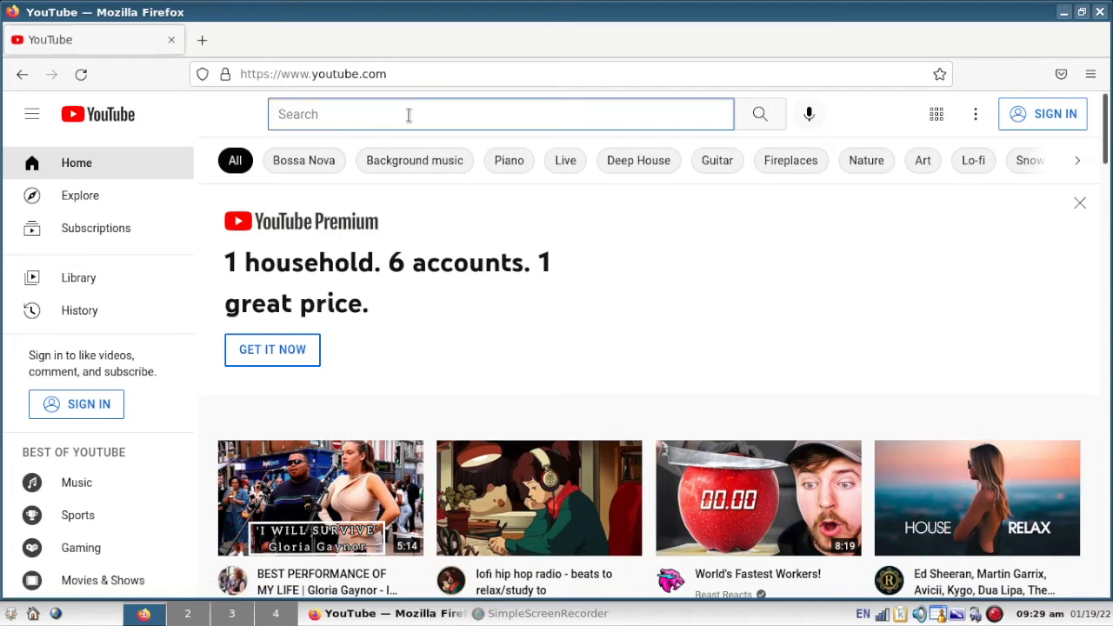
{"action": "type", "text": "berean study bible"}
{"action": "key", "text": "Return"}
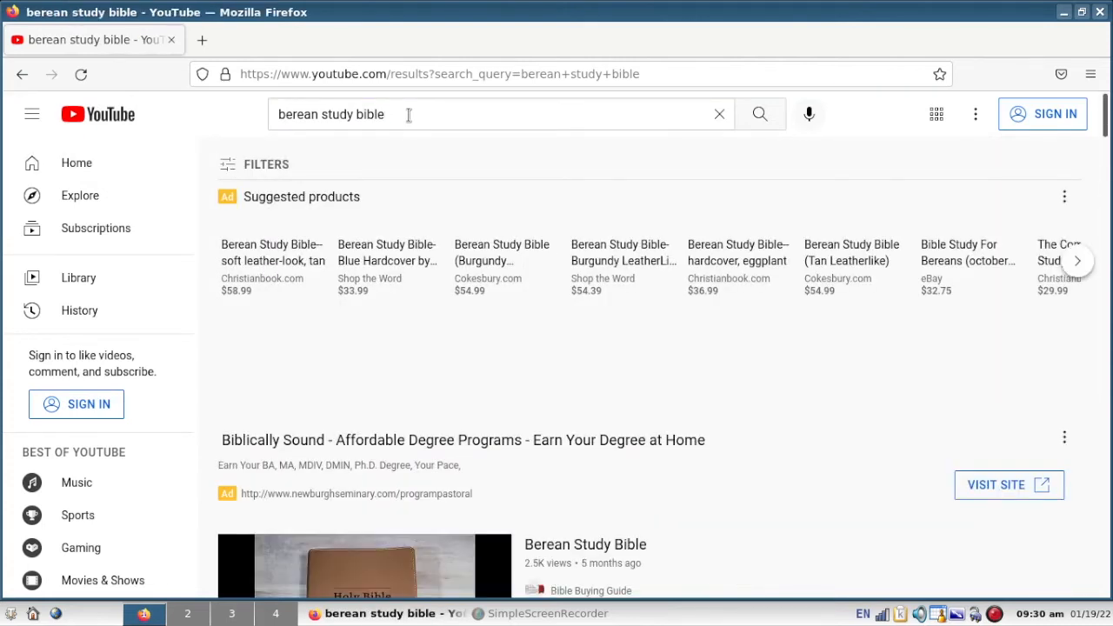
- Browse the search results and open the video "The Necessity of the Berean Study Bible (BSB)"
{"action": "scroll", "coordinate": [408, 115], "scroll_direction": "down", "scroll_amount": 5}
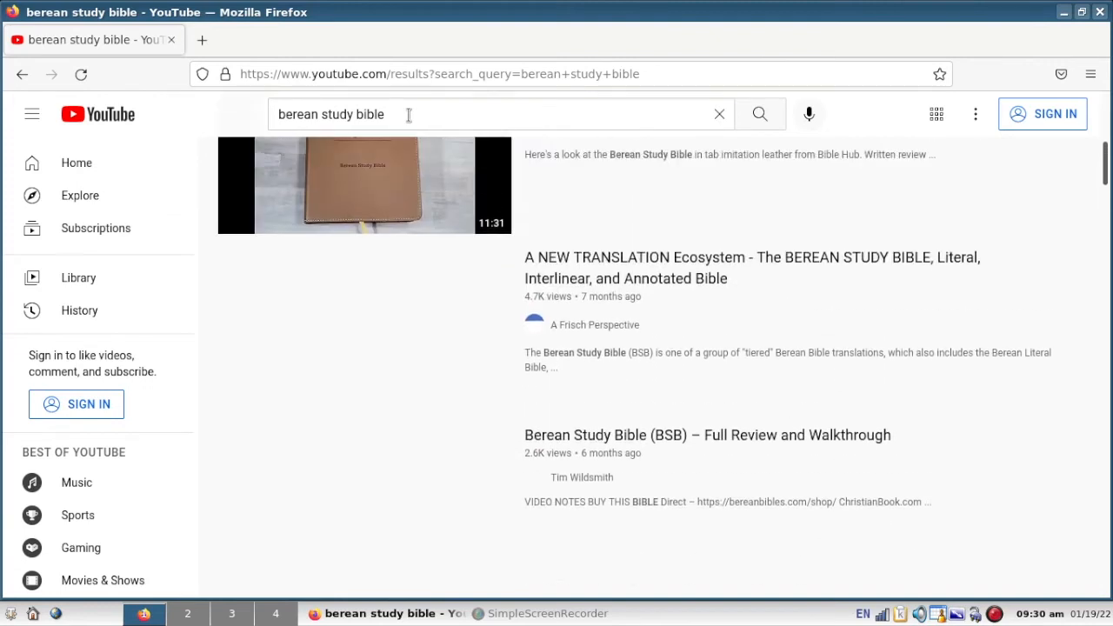
{"action": "scroll", "coordinate": [408, 114], "scroll_direction": "down", "scroll_amount": 3}
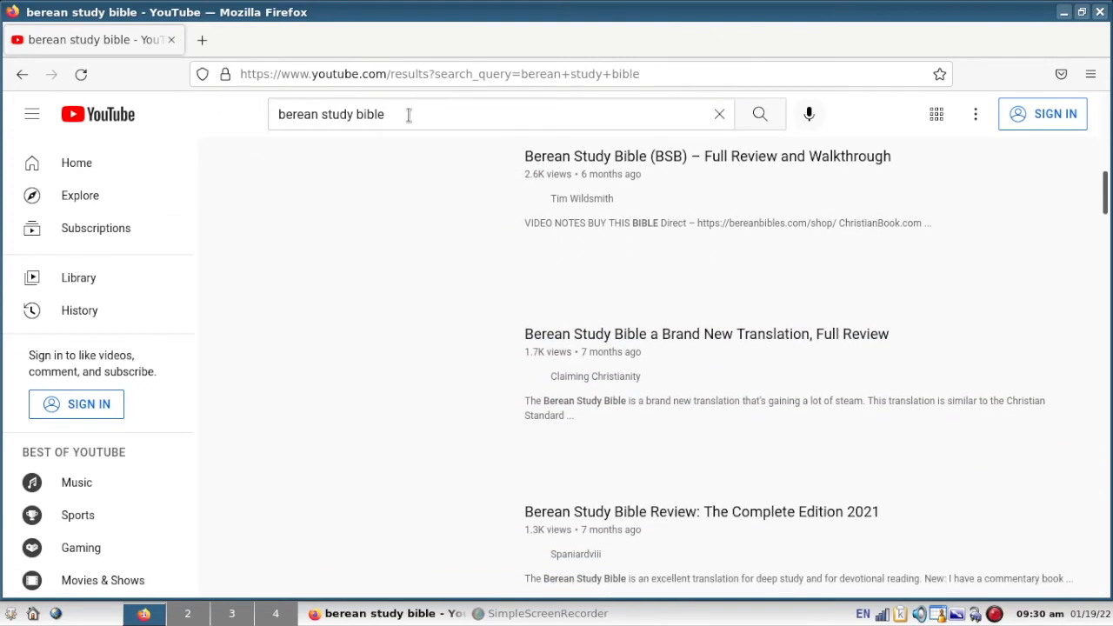
{"action": "scroll", "coordinate": [407, 115], "scroll_direction": "down", "scroll_amount": 4}
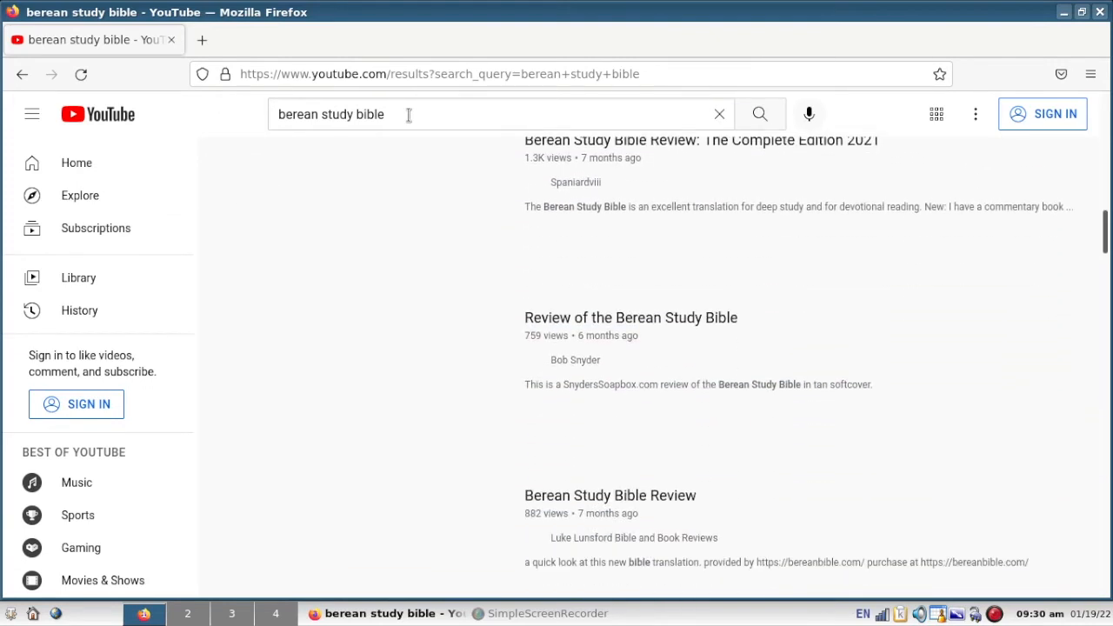
{"action": "scroll", "coordinate": [407, 114], "scroll_direction": "down", "scroll_amount": 6}
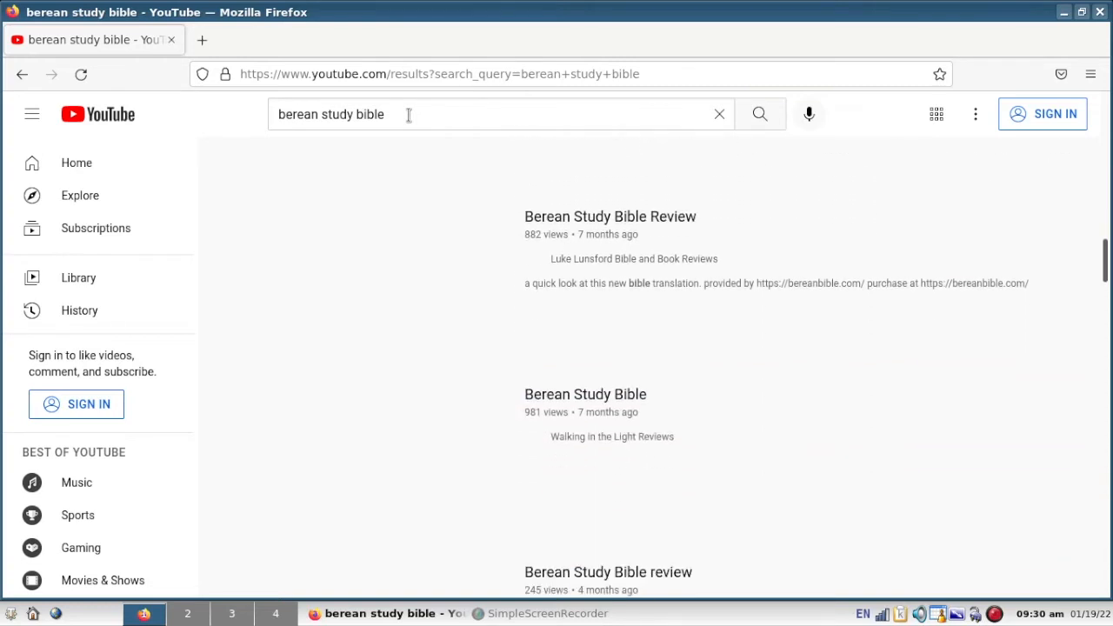
{"action": "scroll", "coordinate": [408, 114], "scroll_direction": "down", "scroll_amount": 1}
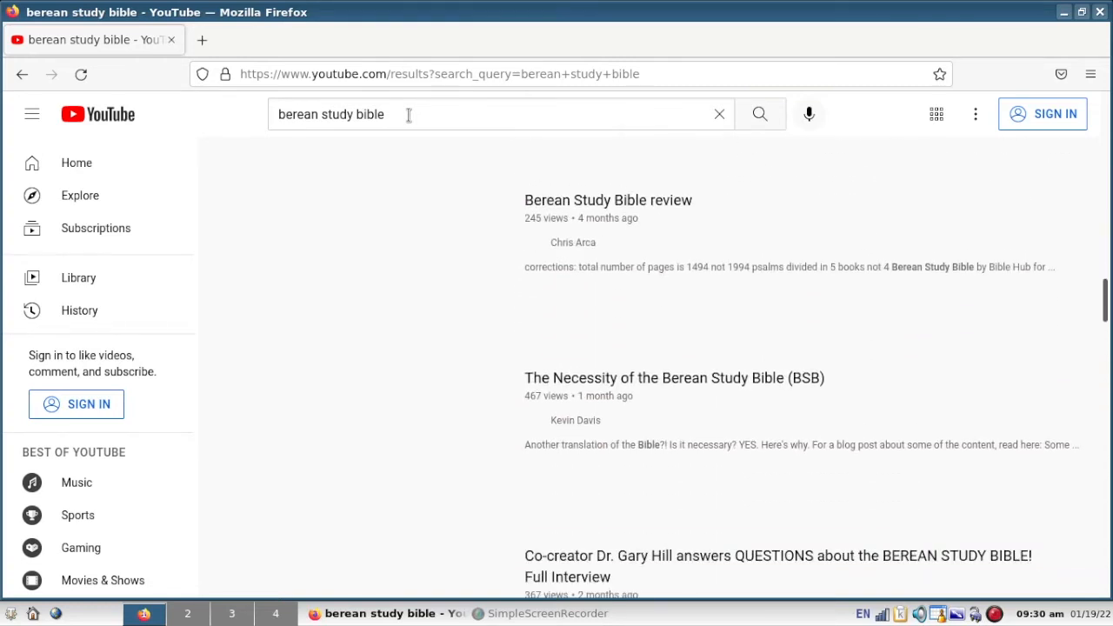
{"action": "scroll", "coordinate": [584, 217], "scroll_direction": "down", "scroll_amount": 1}
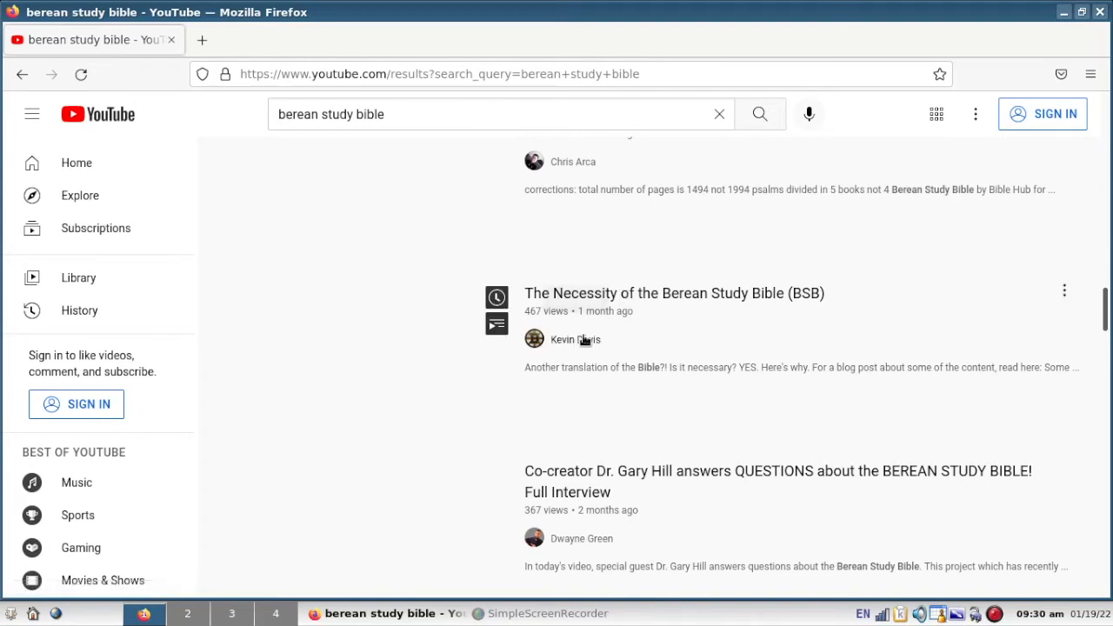
{"action": "scroll", "coordinate": [678, 321], "scroll_direction": "up", "scroll_amount": 4}
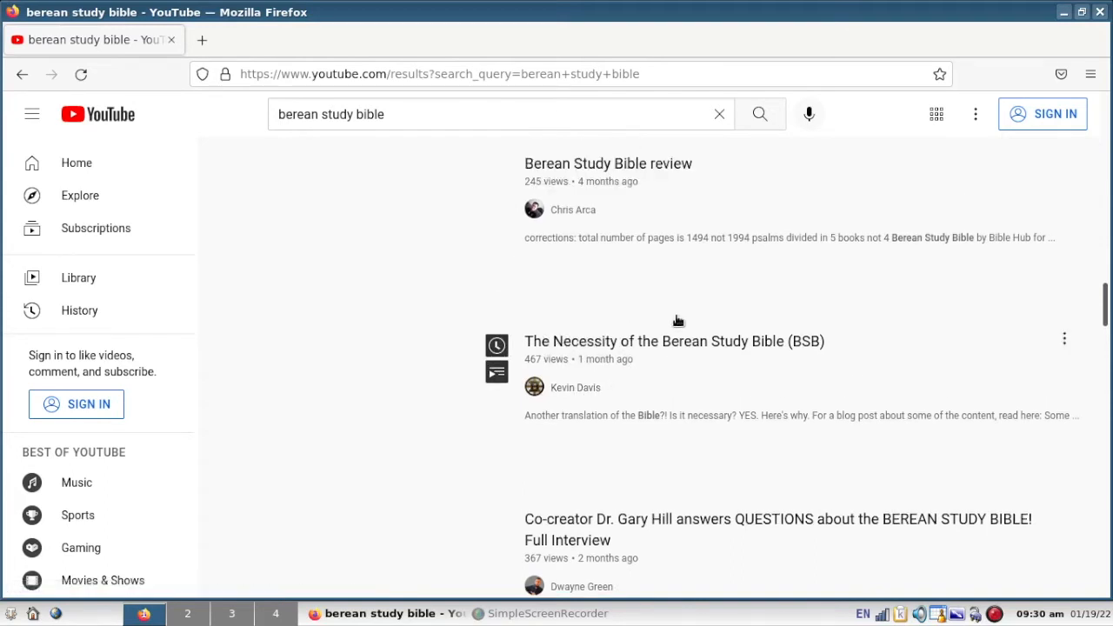
{"action": "scroll", "coordinate": [678, 321], "scroll_direction": "down", "scroll_amount": 7}
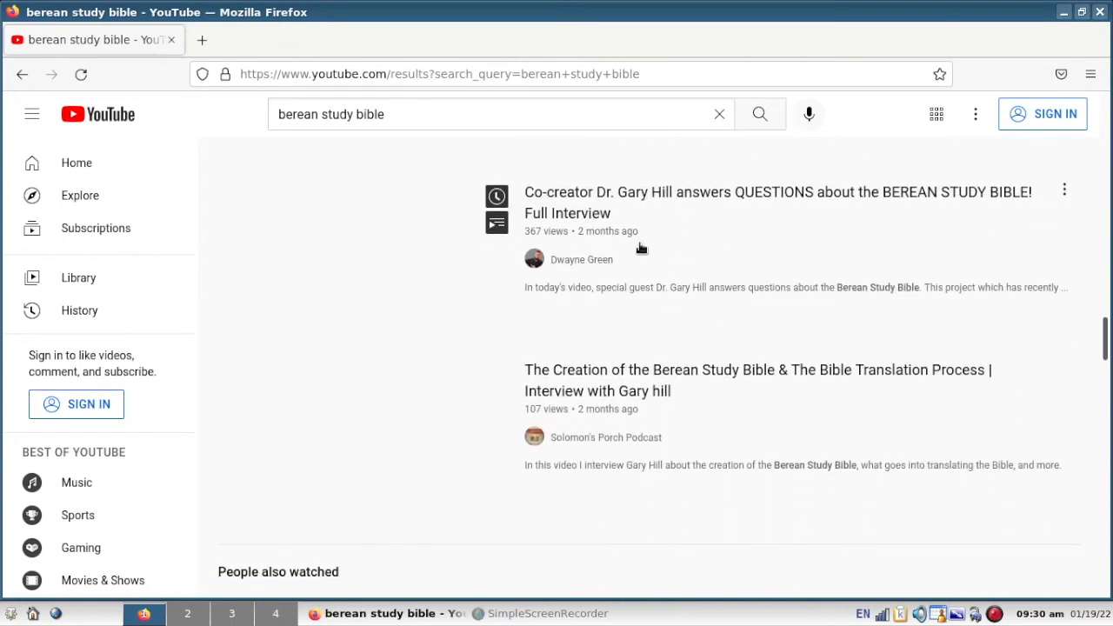
{"action": "scroll", "coordinate": [635, 250], "scroll_direction": "up", "scroll_amount": 1}
{"action": "scroll", "coordinate": [635, 247], "scroll_direction": "up", "scroll_amount": 3}
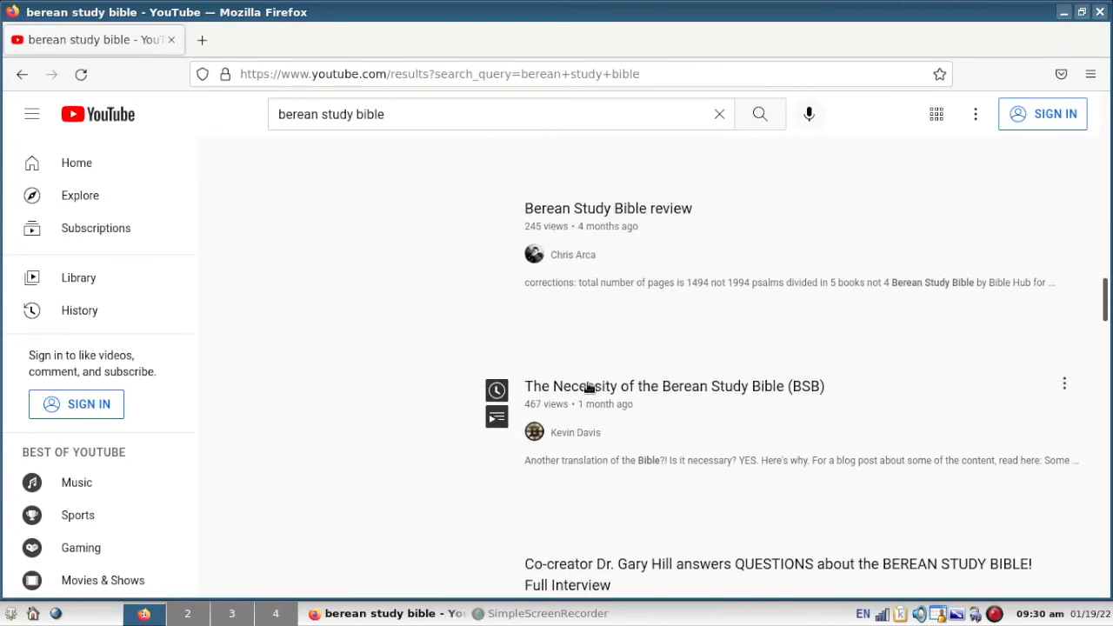
{"action": "left_click", "coordinate": [588, 387]}
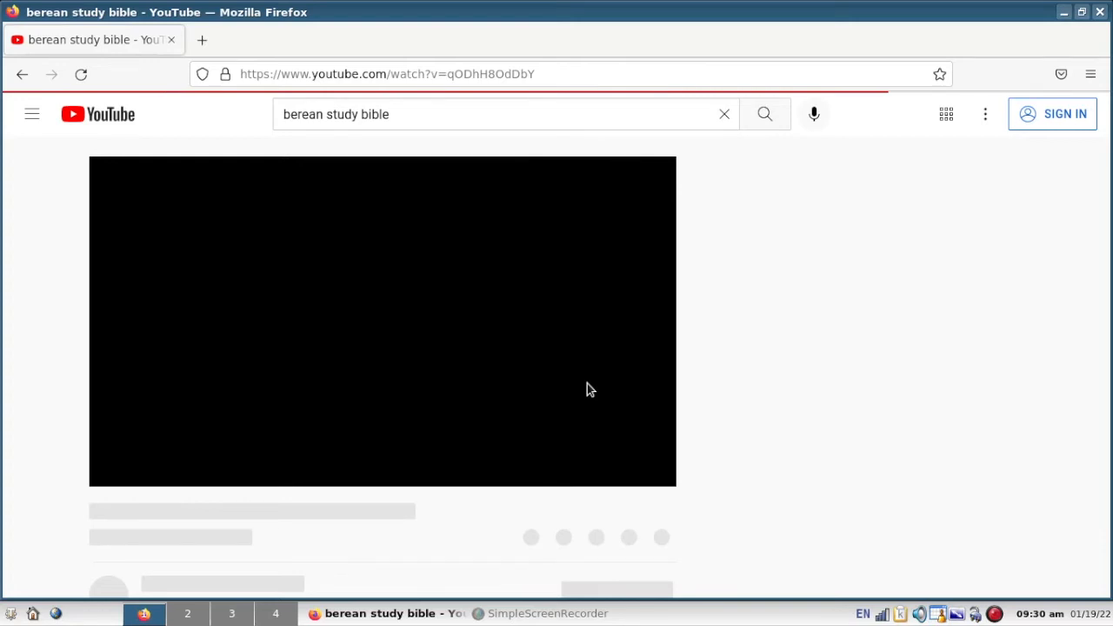
- Lower the system volume and check the volume slider of the sound mixer
{"action": "key", "text": "XF86AudioLowerVolume"}
{"action": "key", "text": "XF86AudioLowerVolume"}
{"action": "key", "text": "XF86AudioLowerVolume"}
{"action": "left_click", "coordinate": [920, 614]}
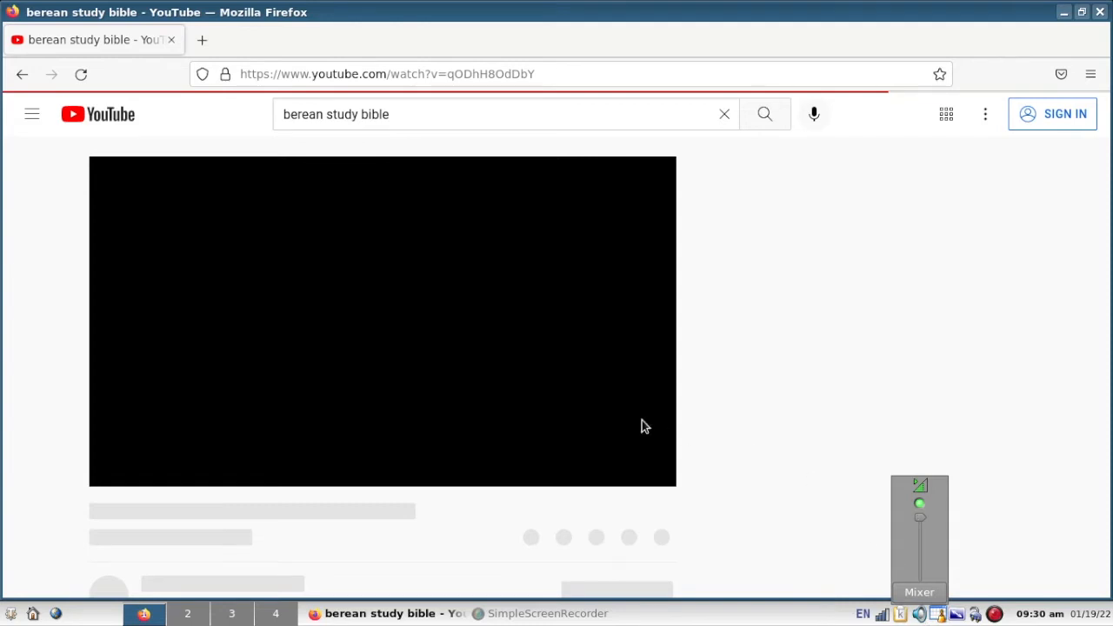
{"action": "left_click", "coordinate": [785, 330]}
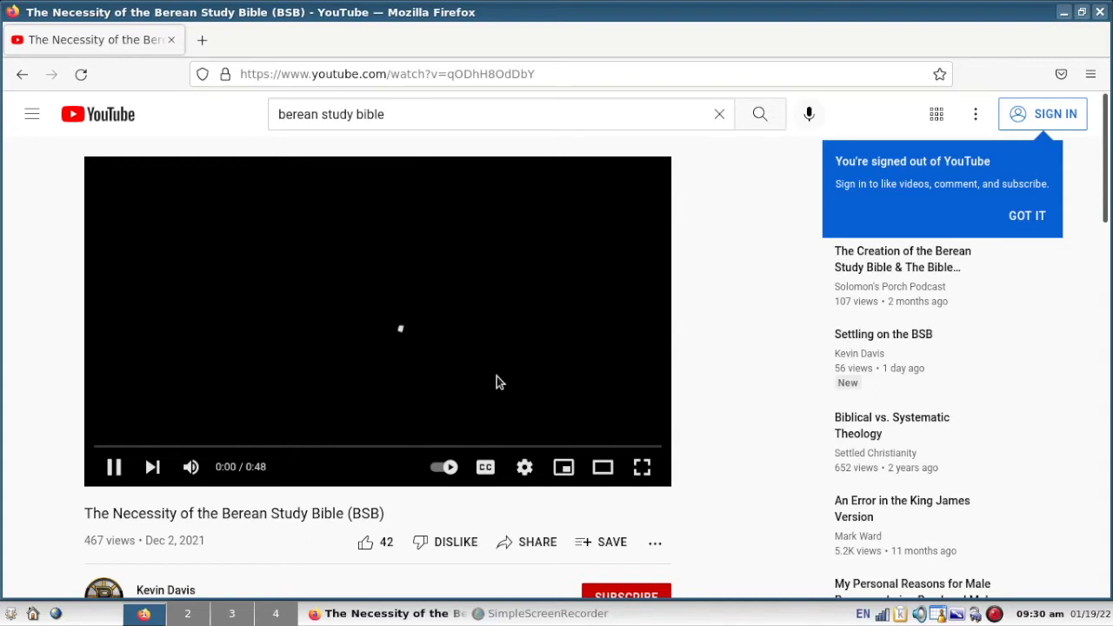
- Decline the YouTube Premium trial offer and skip the ad before the video
{"action": "scroll", "coordinate": [497, 376], "scroll_direction": "down", "scroll_amount": 2}
{"action": "scroll", "coordinate": [496, 375], "scroll_direction": "up", "scroll_amount": 2}
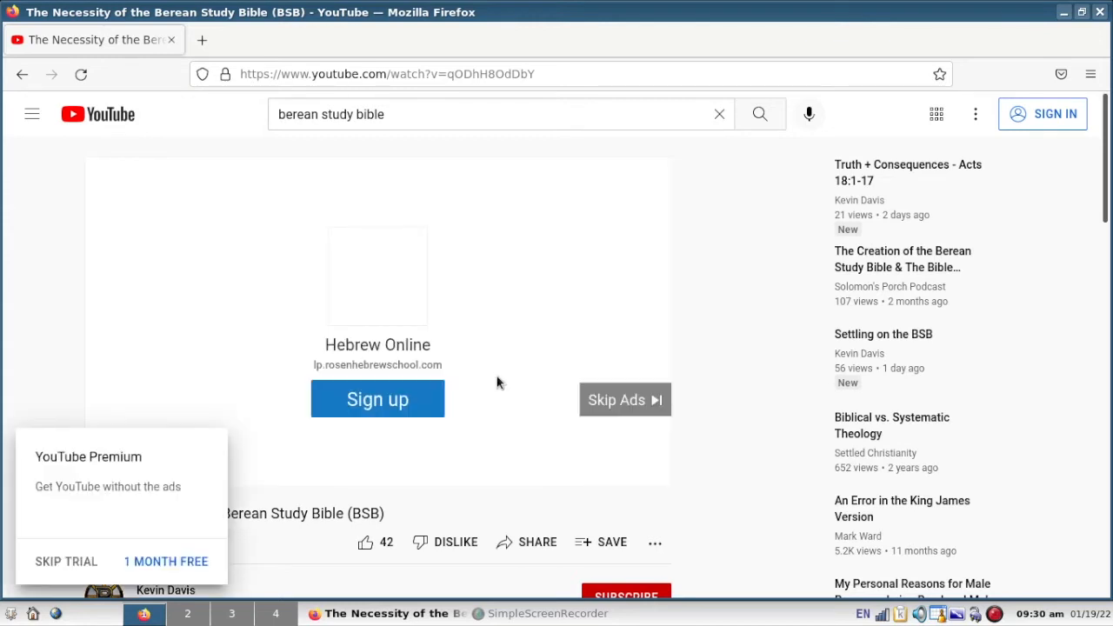
{"action": "left_click", "coordinate": [62, 572]}
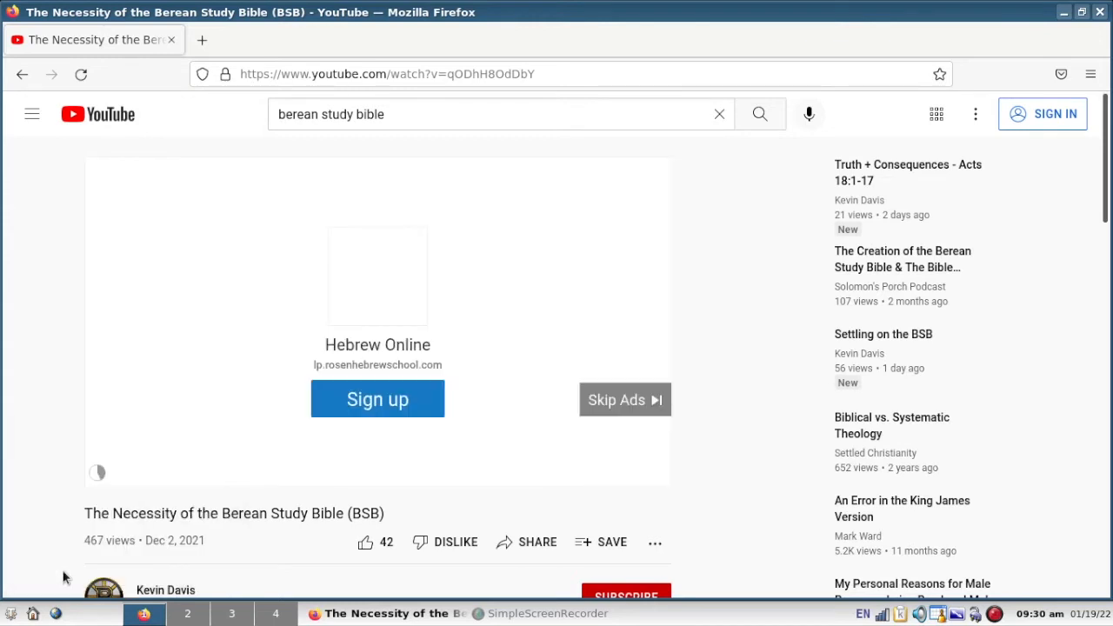
{"action": "left_click", "coordinate": [654, 405]}
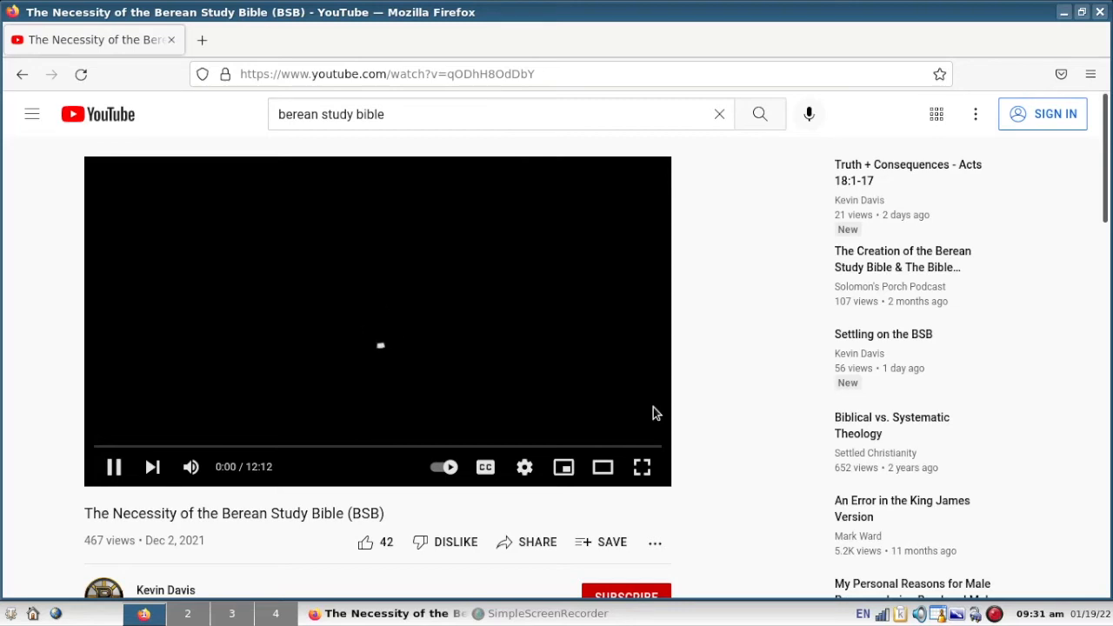
- Check the current Wi-Fi connection and the list of available networks
{"action": "left_click", "coordinate": [881, 613]}
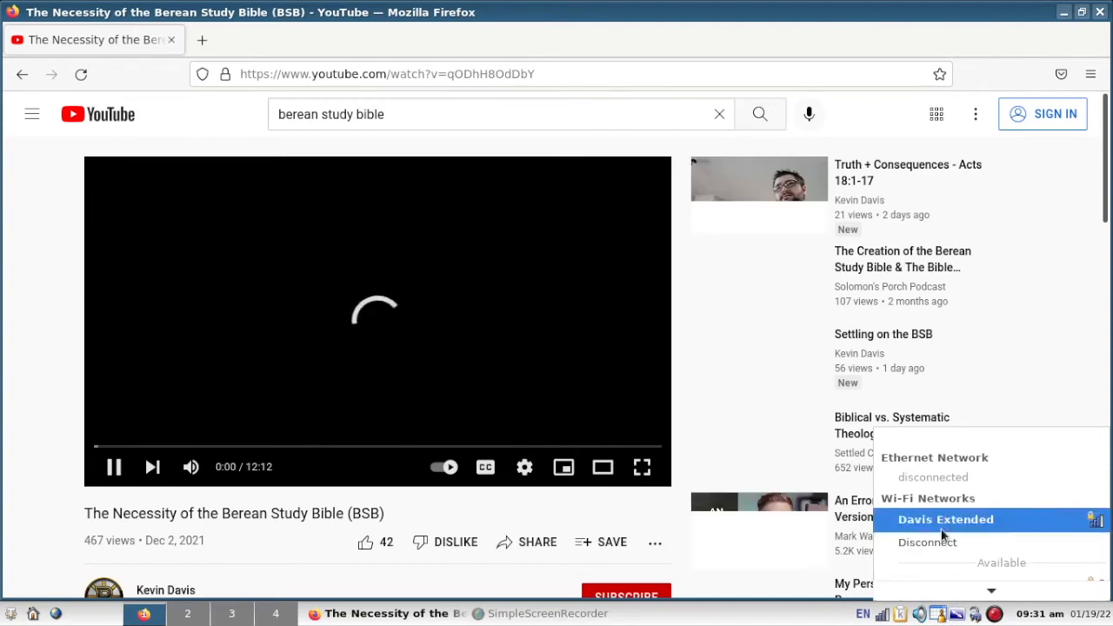
{"action": "scroll", "coordinate": [946, 519], "scroll_direction": "down", "scroll_amount": 2}
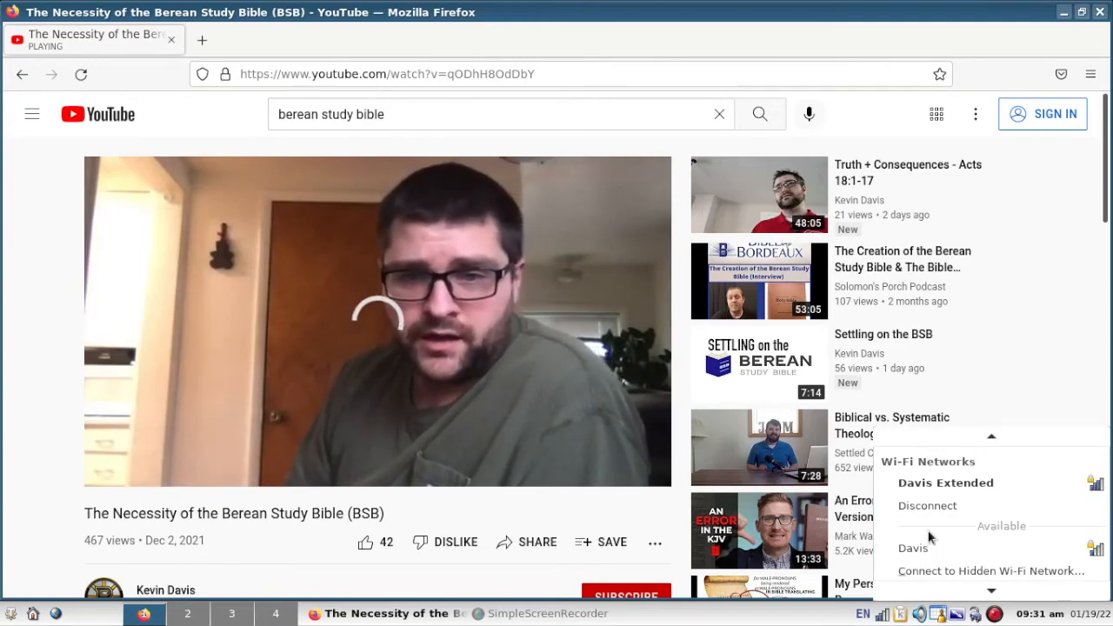
{"action": "left_click", "coordinate": [369, 411]}
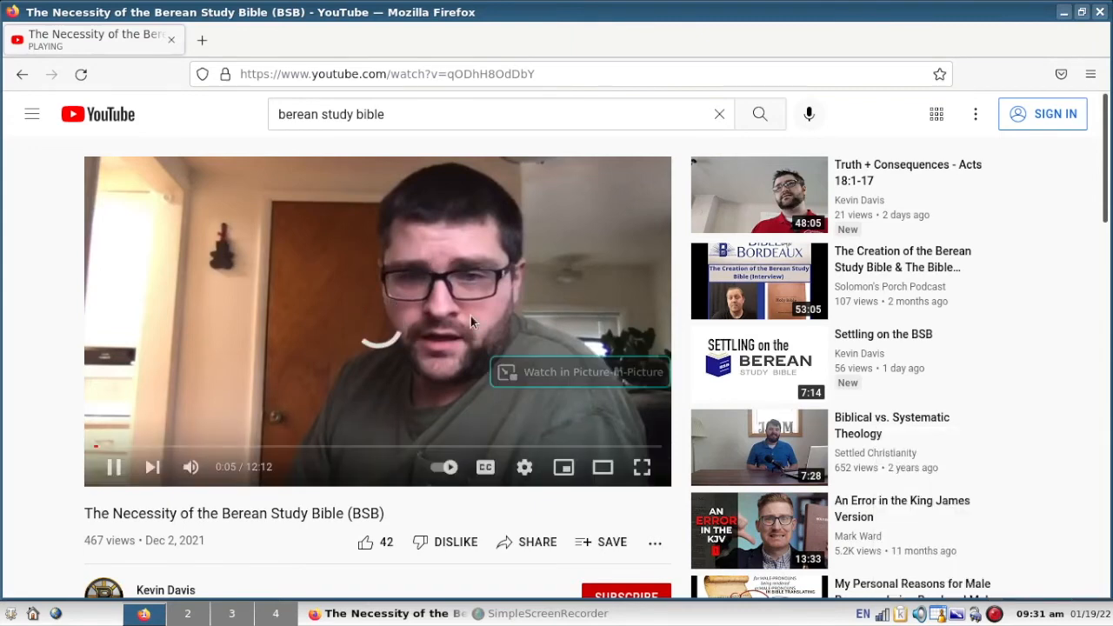
- Connect to a different Wi-Fi network from the available networks, entering its password
{"action": "left_click", "coordinate": [889, 614]}
{"action": "left_click", "coordinate": [923, 522]}
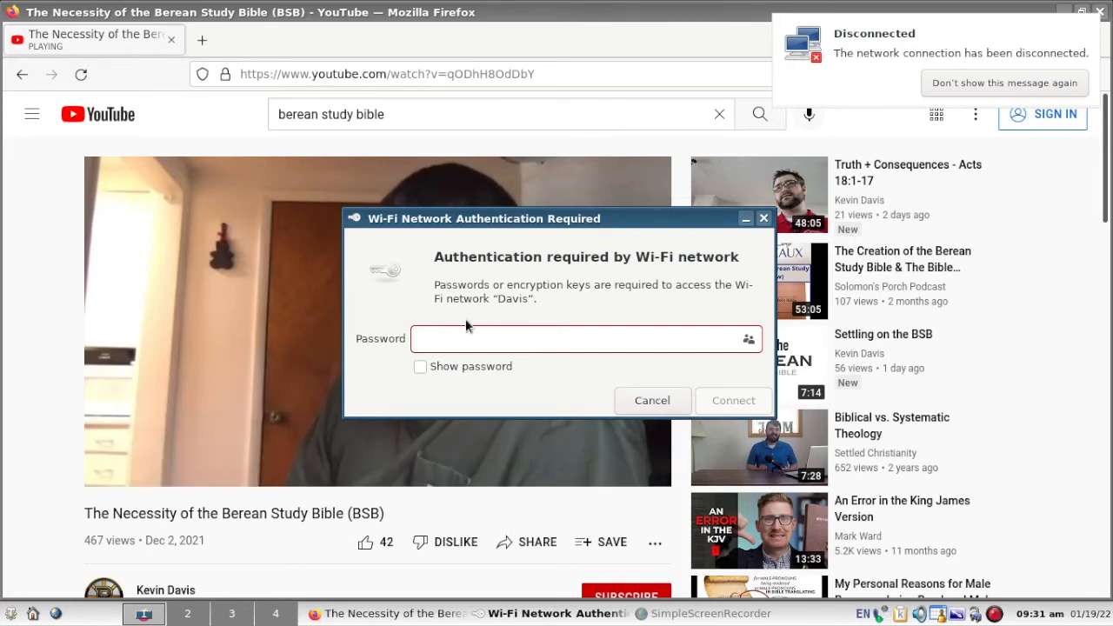
{"action": "left_click", "coordinate": [467, 341]}
{"action": "type", "text": "•••••••"}
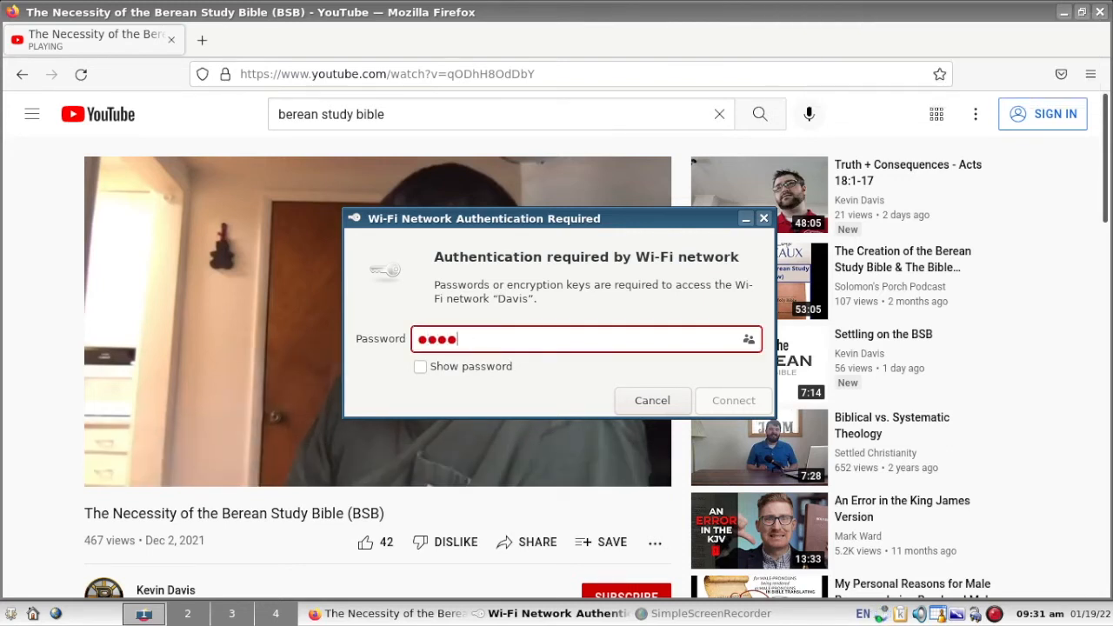
{"action": "type", "text": "•••••"}
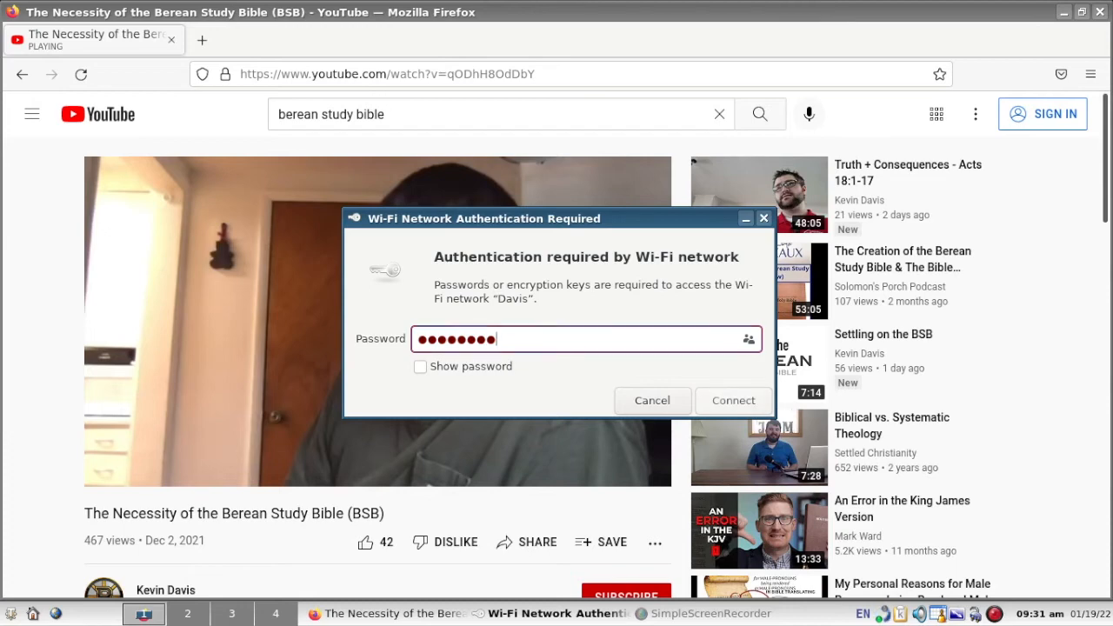
{"action": "type", "text": "•••"}
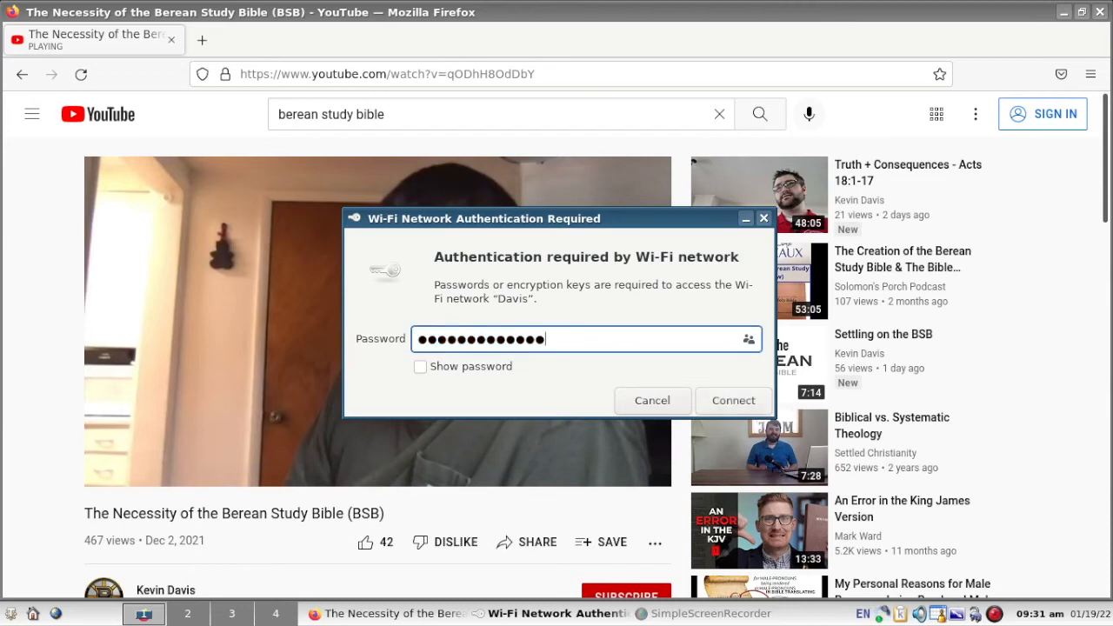
{"action": "left_click", "coordinate": [735, 404]}
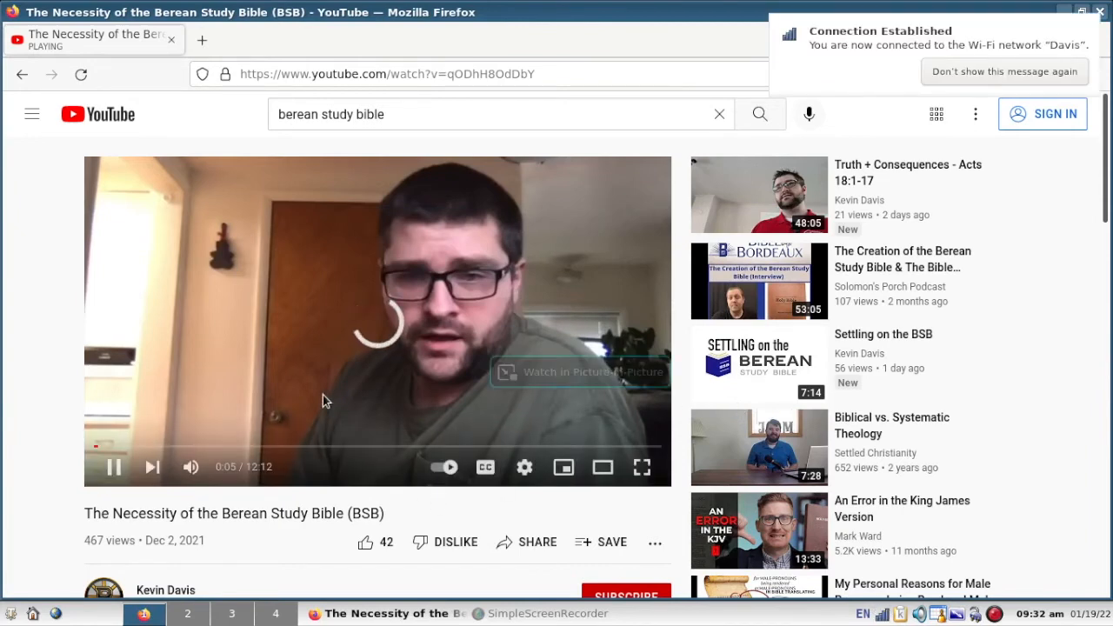
- Reload the video page, skip the ad and play the video from further in, ending by closing the browser
{"action": "left_click", "coordinate": [84, 76]}
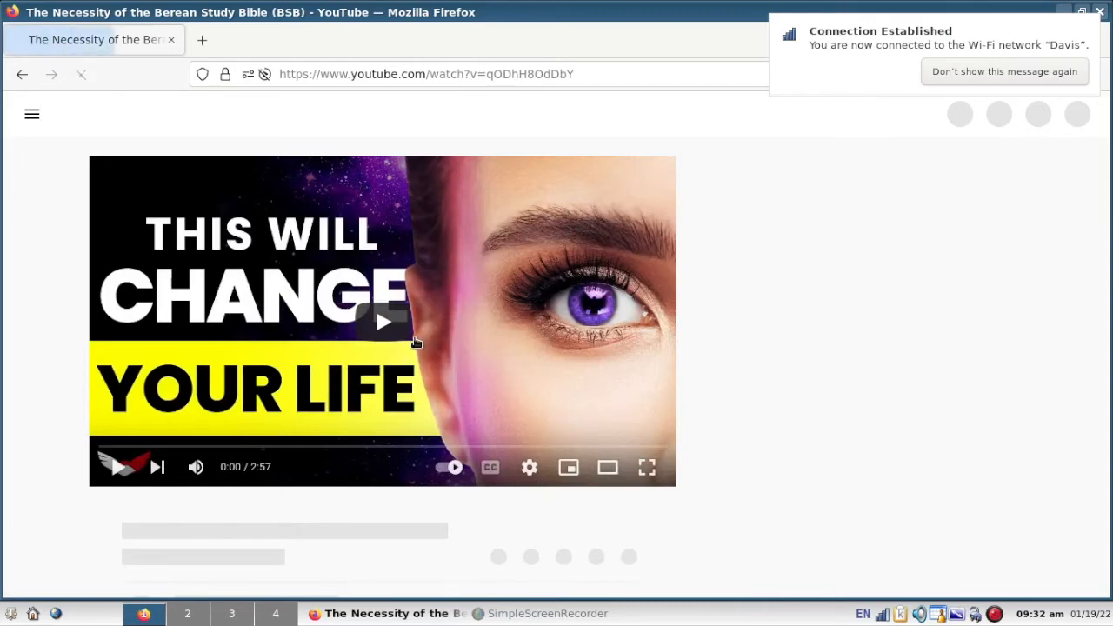
{"action": "left_click", "coordinate": [403, 323]}
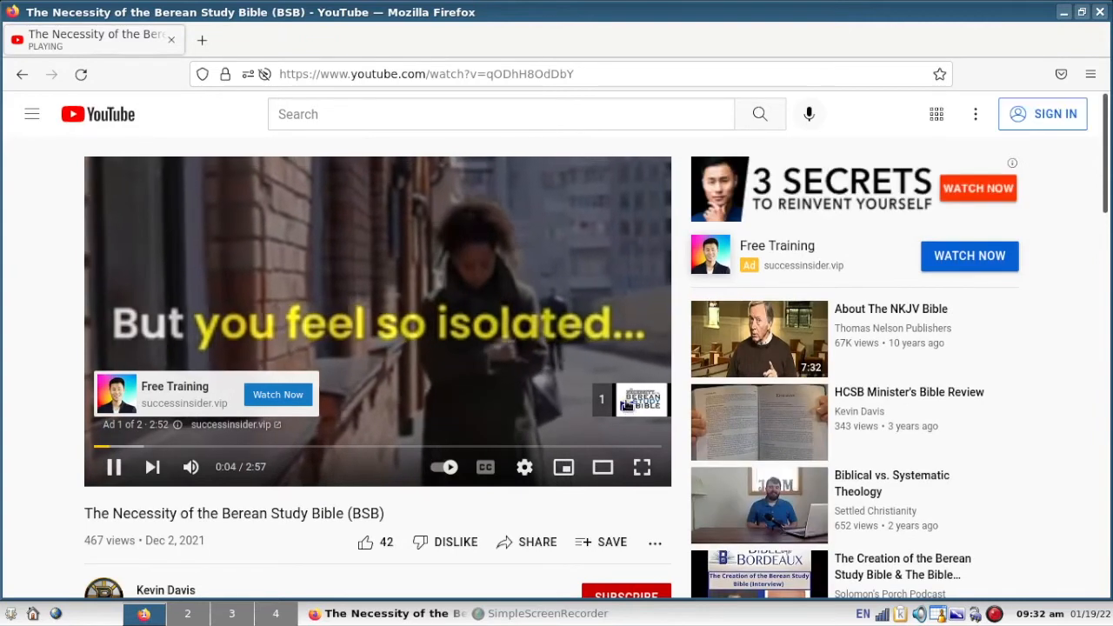
{"action": "left_click", "coordinate": [625, 400]}
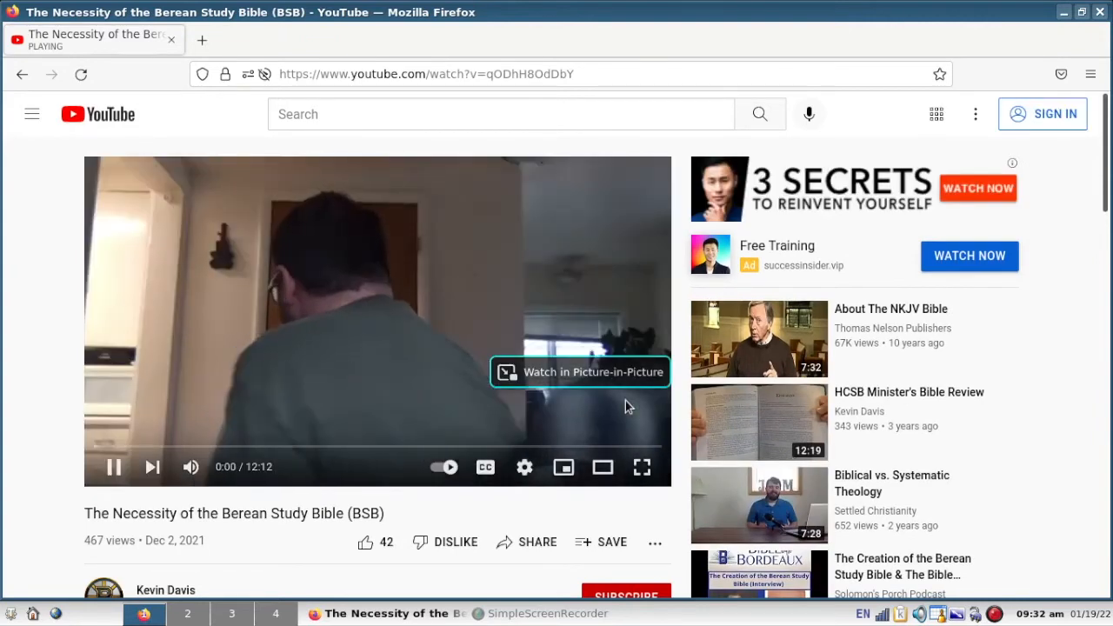
{"action": "left_click", "coordinate": [301, 449]}
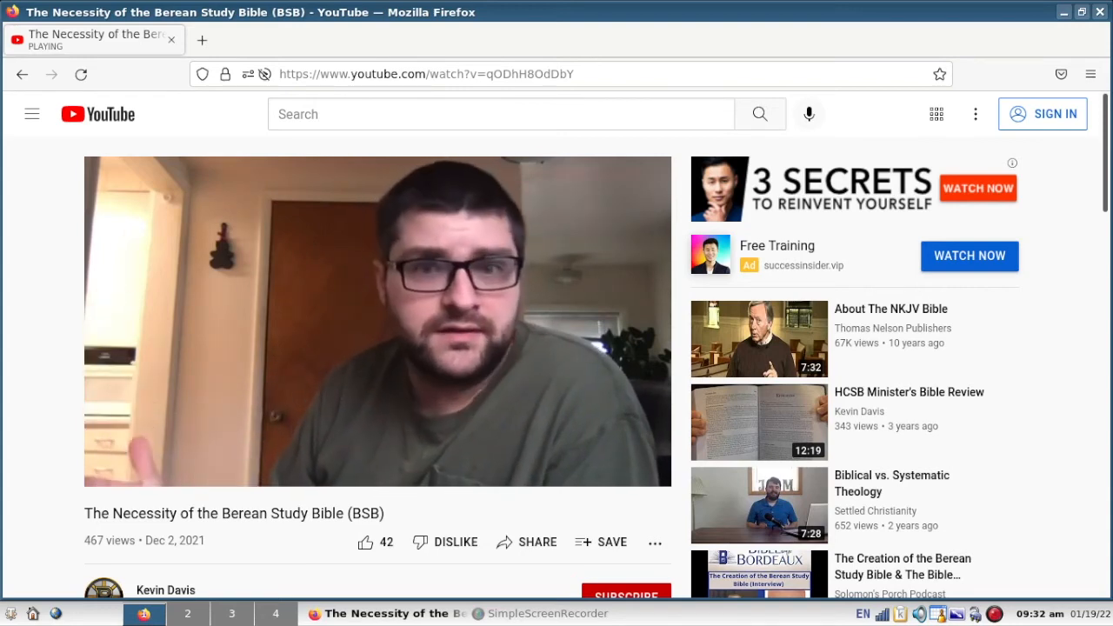
{"action": "left_click", "coordinate": [1093, 73]}
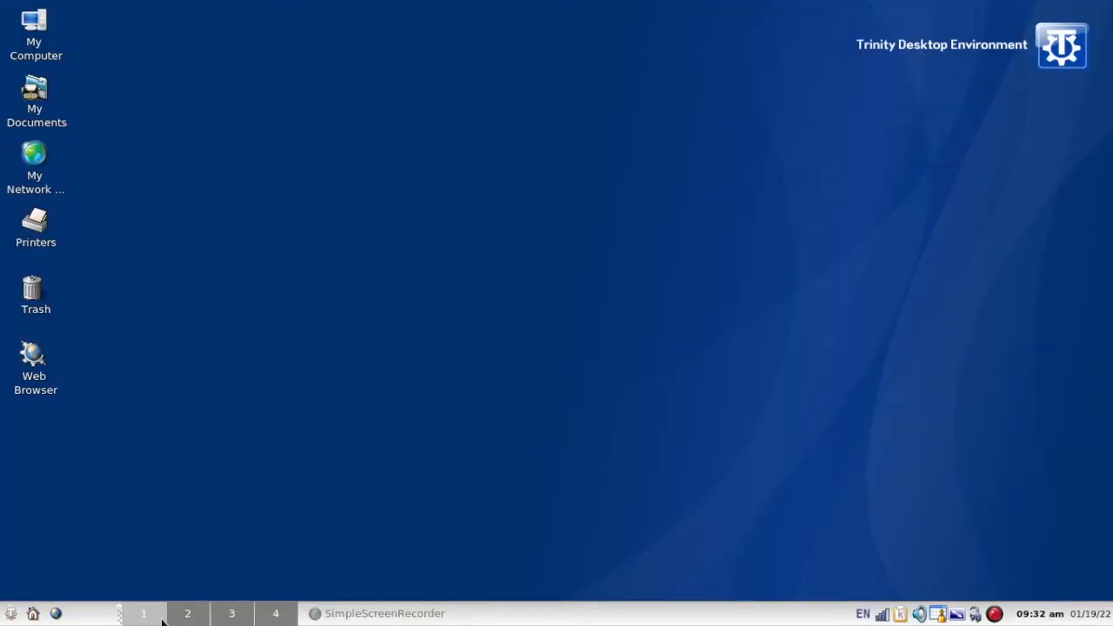
- Configure the number of virtual desktops to 1, apply the change and close the desktop settings
{"action": "right_click", "coordinate": [161, 620]}
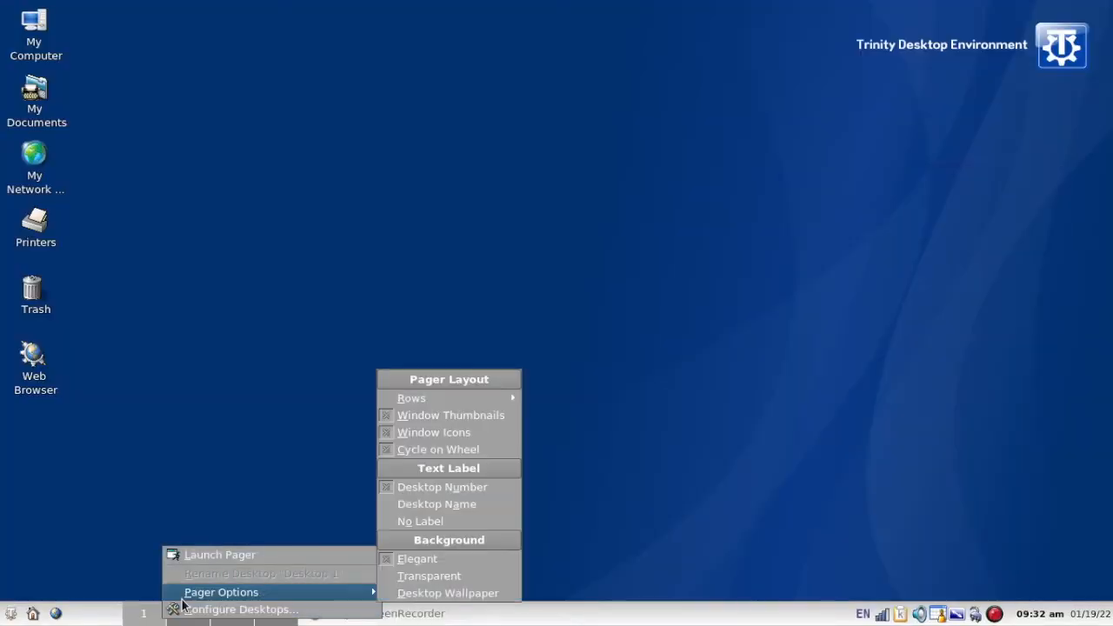
{"action": "left_click", "coordinate": [198, 610]}
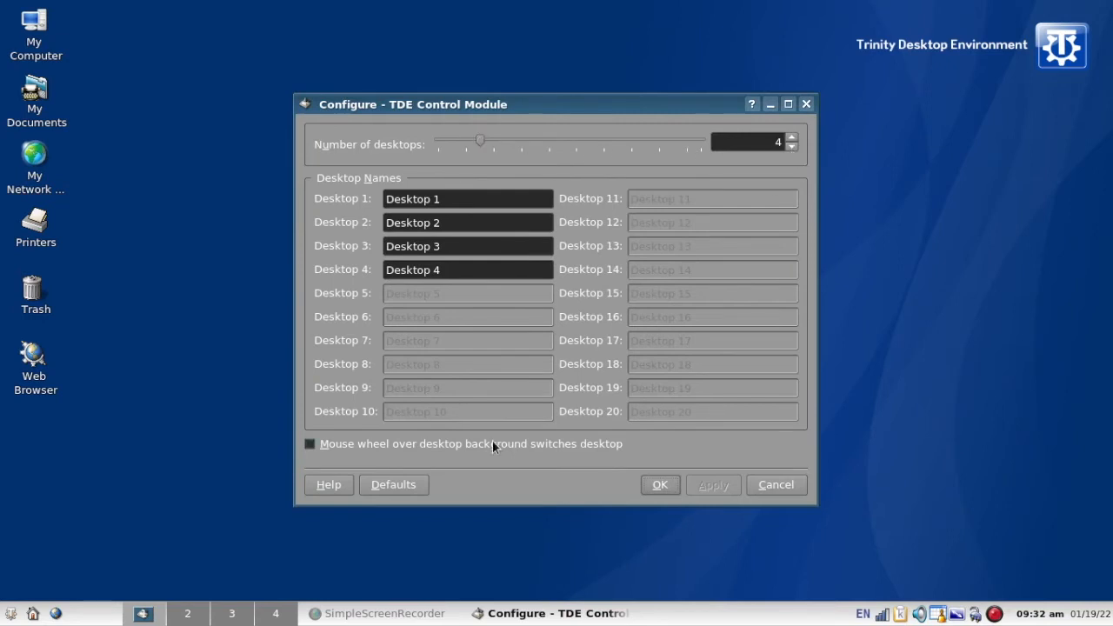
{"action": "left_click", "coordinate": [792, 145]}
{"action": "left_click", "coordinate": [792, 145]}
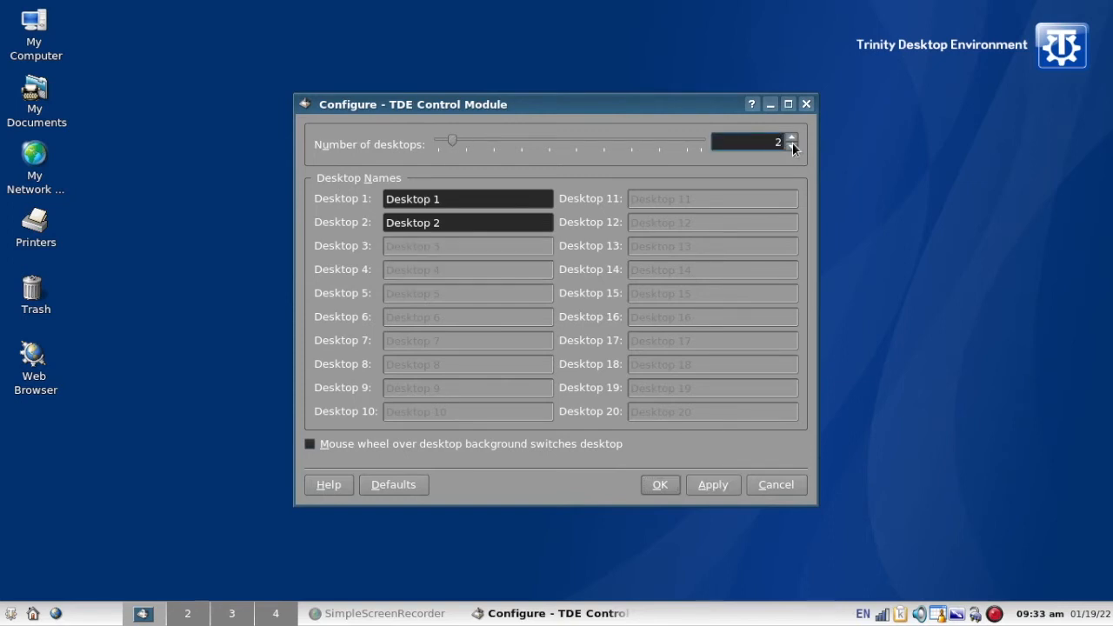
{"action": "left_click", "coordinate": [792, 145]}
{"action": "left_click", "coordinate": [717, 487]}
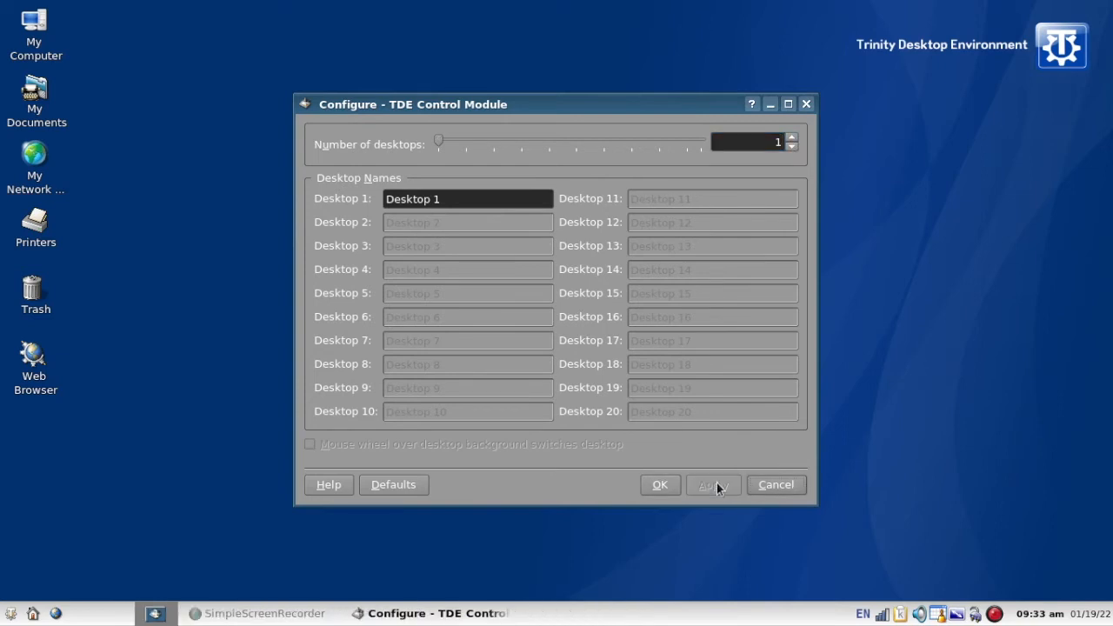
{"action": "left_click", "coordinate": [791, 146]}
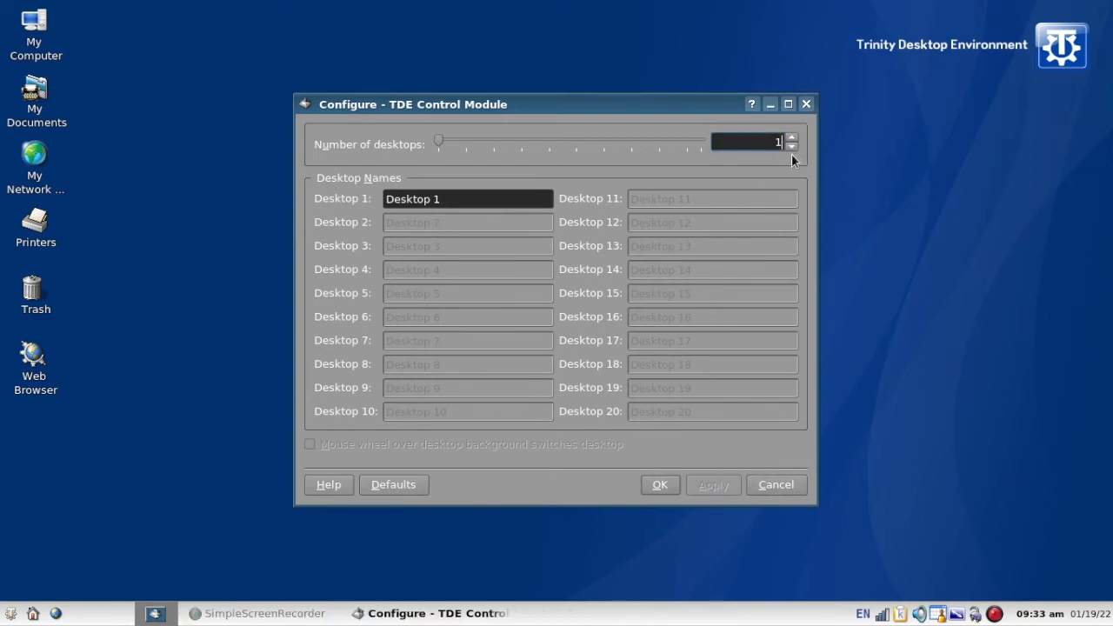
{"action": "left_click", "coordinate": [805, 104]}
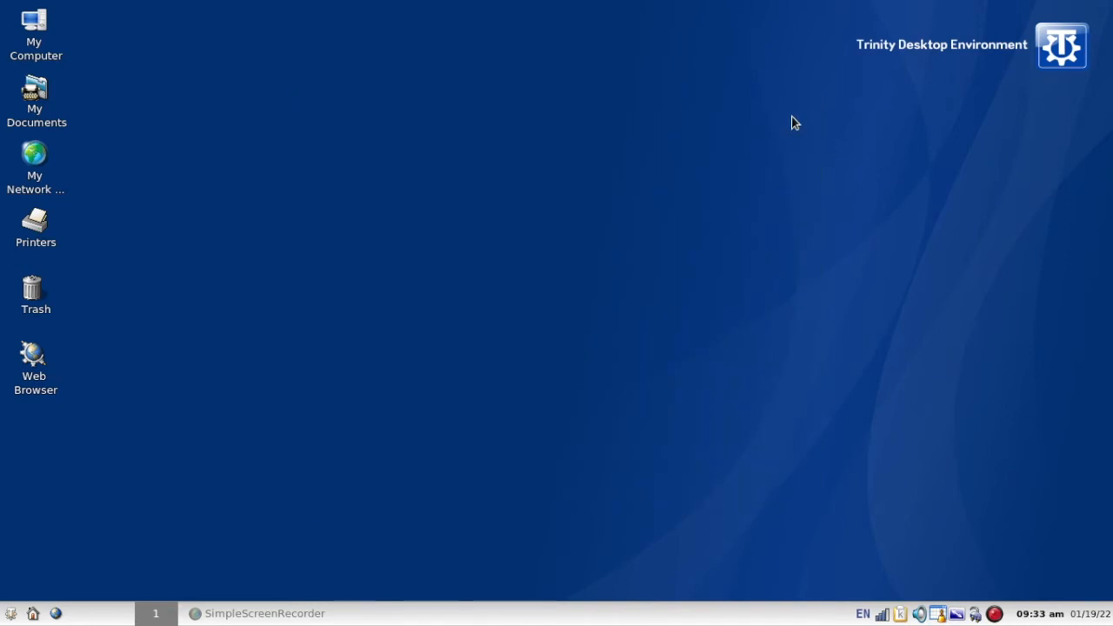
- Open the panel configuration and review its Arrangement, Hiding and Menus settings
{"action": "right_click", "coordinate": [420, 611]}
{"action": "left_click", "coordinate": [507, 553]}
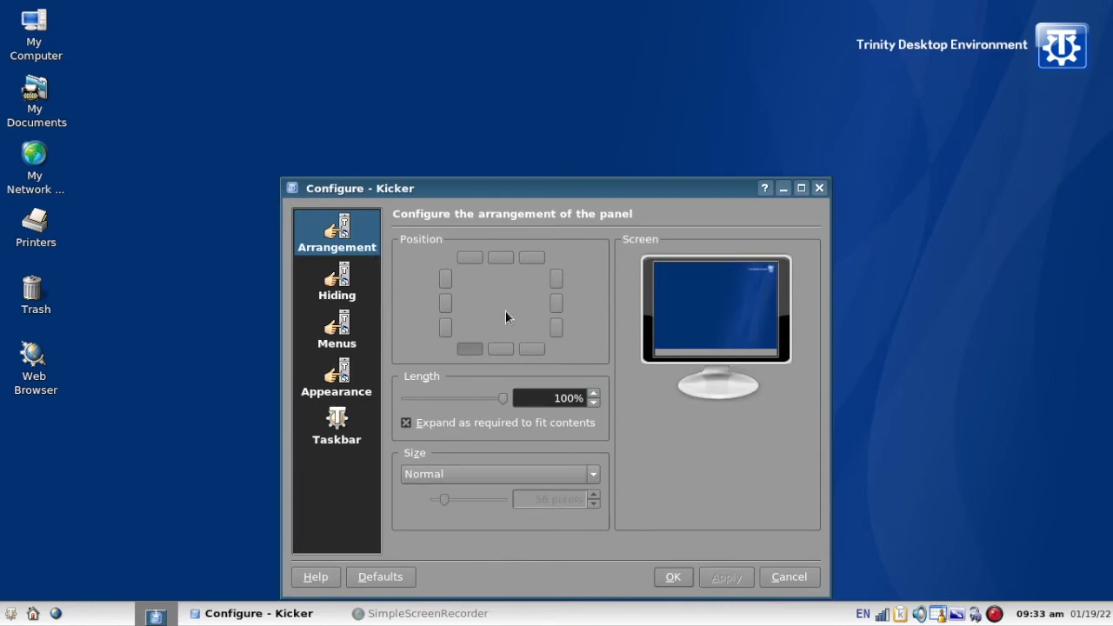
{"action": "left_click_drag", "start_coordinate": [553, 187], "coordinate": [552, 109]}
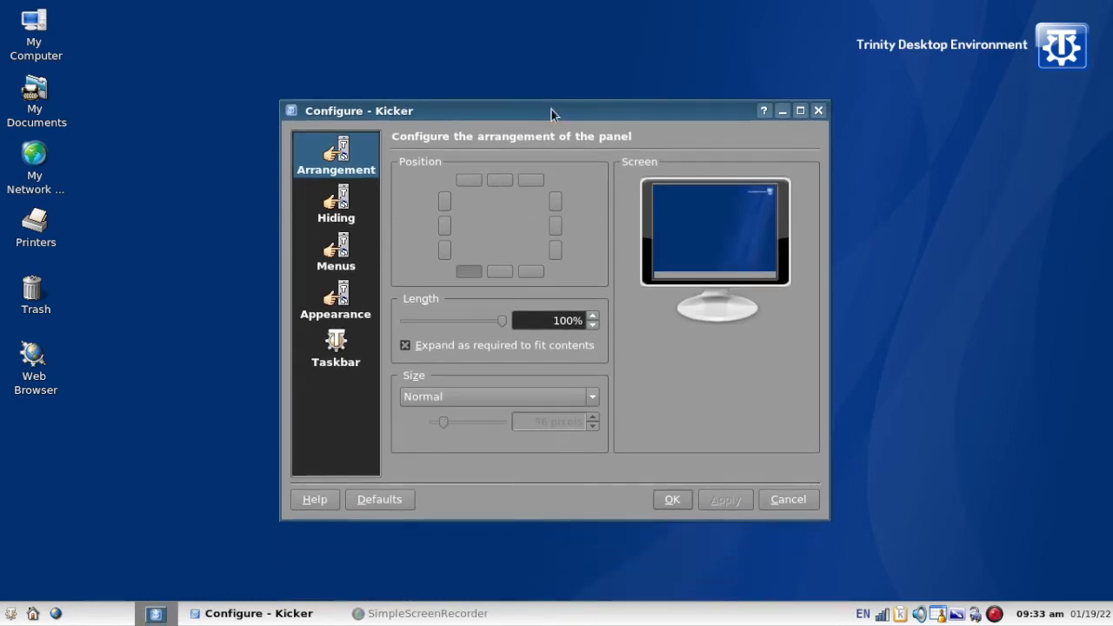
{"action": "left_click", "coordinate": [360, 211]}
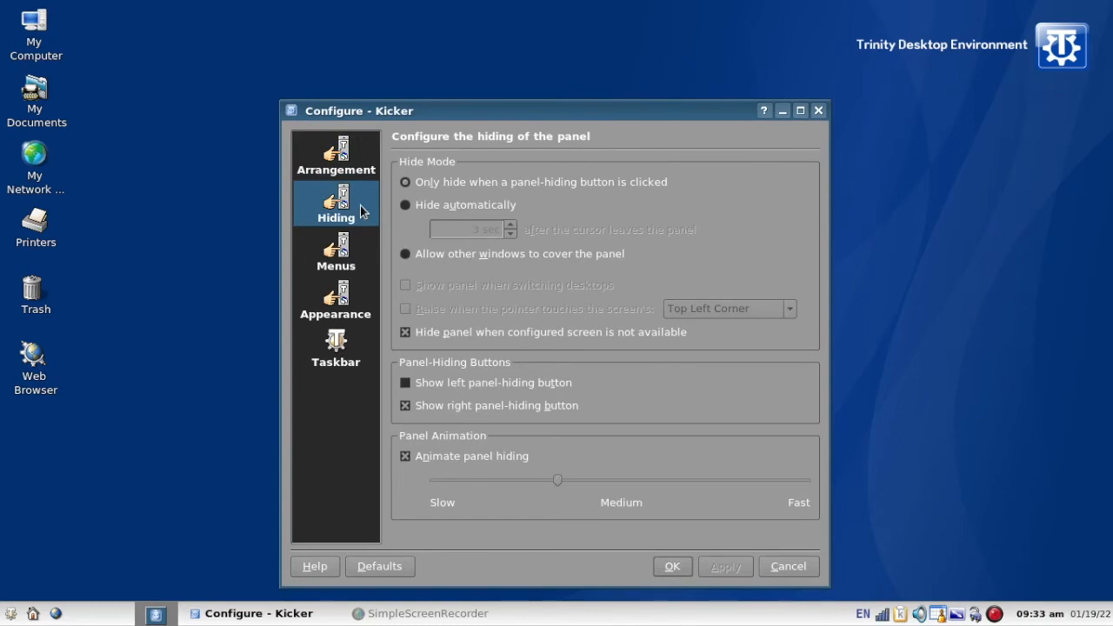
{"action": "left_click", "coordinate": [352, 253]}
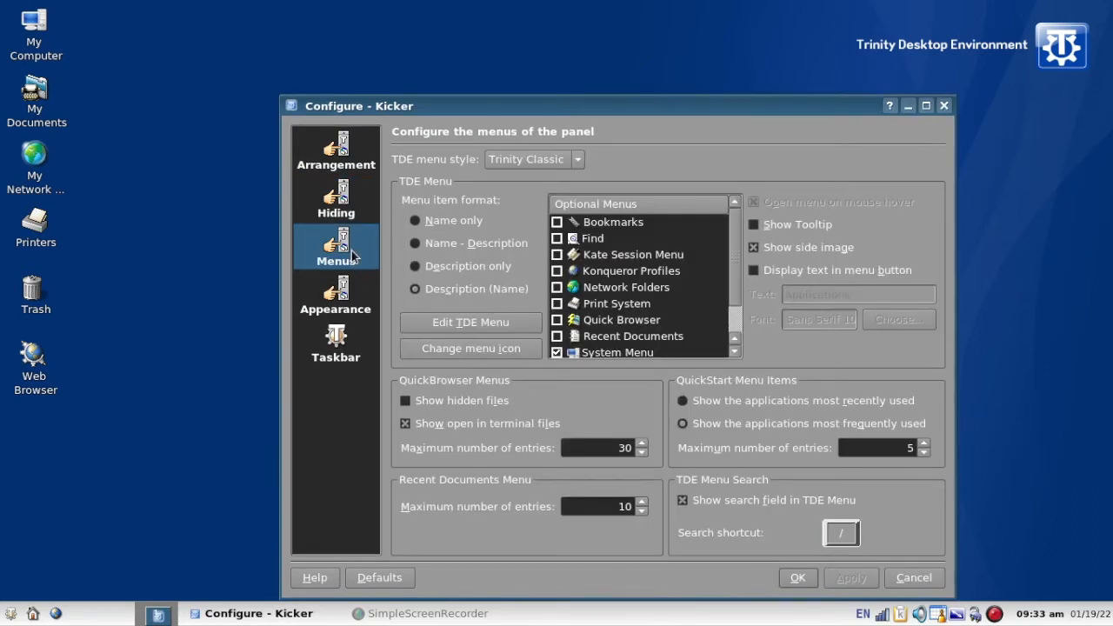
- Try the Name only and Description only menu item formats, check the menu style choices and toggle the TDE menu search field
{"action": "left_click", "coordinate": [475, 223]}
{"action": "left_click", "coordinate": [449, 269]}
{"action": "left_click", "coordinate": [532, 157]}
{"action": "left_click", "coordinate": [531, 156]}
{"action": "left_click", "coordinate": [677, 498]}
{"action": "left_click", "coordinate": [676, 498]}
- Check the button background choices for applications in the panel's appearance settings and try enabling transparency
{"action": "left_click", "coordinate": [356, 297]}
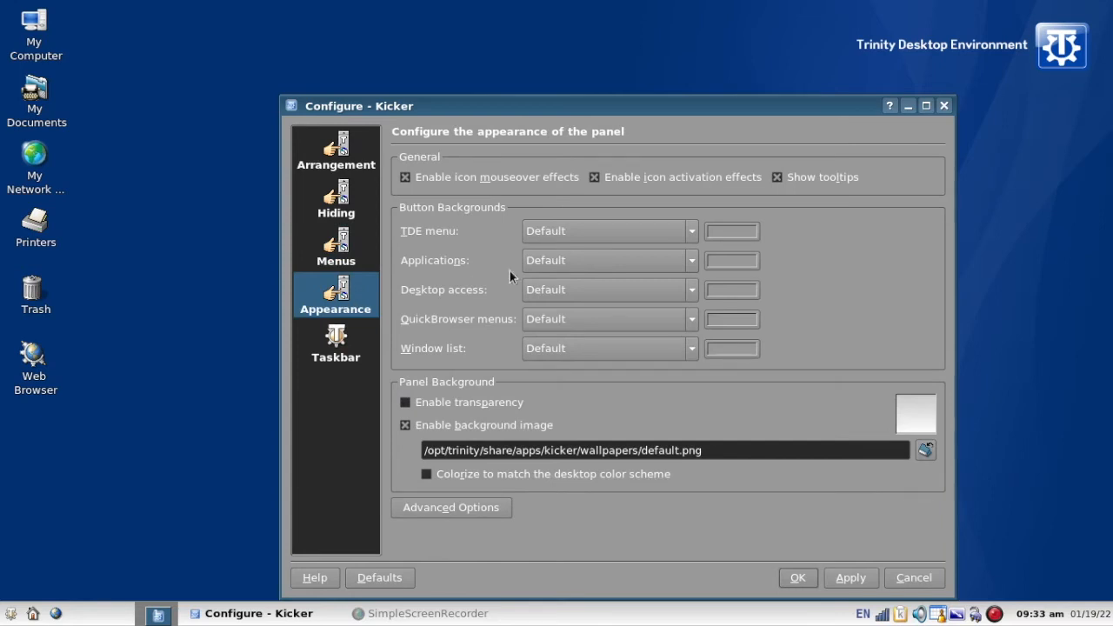
{"action": "left_click", "coordinate": [619, 259]}
{"action": "left_click", "coordinate": [619, 255]}
{"action": "left_click", "coordinate": [509, 415]}
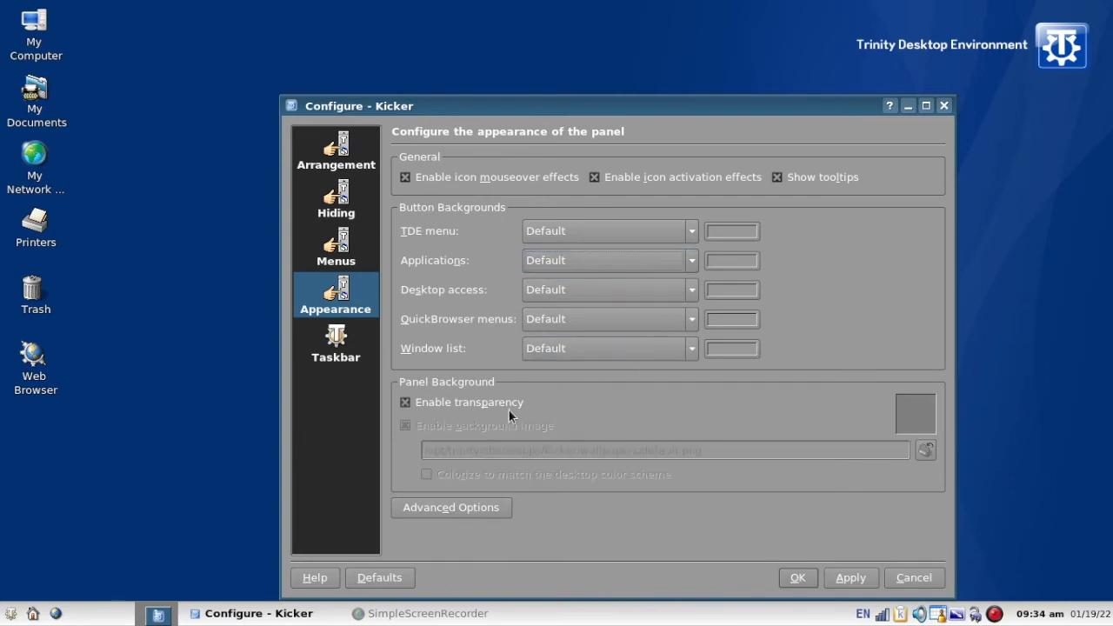
{"action": "left_click", "coordinate": [498, 403]}
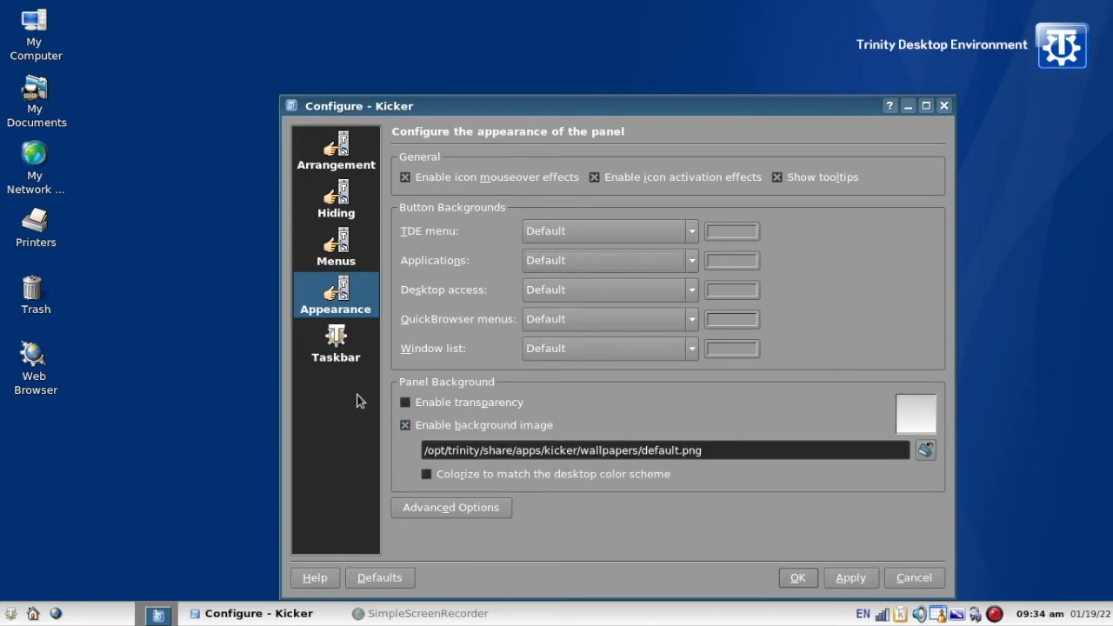
- Examine the panel's Taskbar settings and cycle through the open windows with the window switcher
{"action": "left_click", "coordinate": [346, 324]}
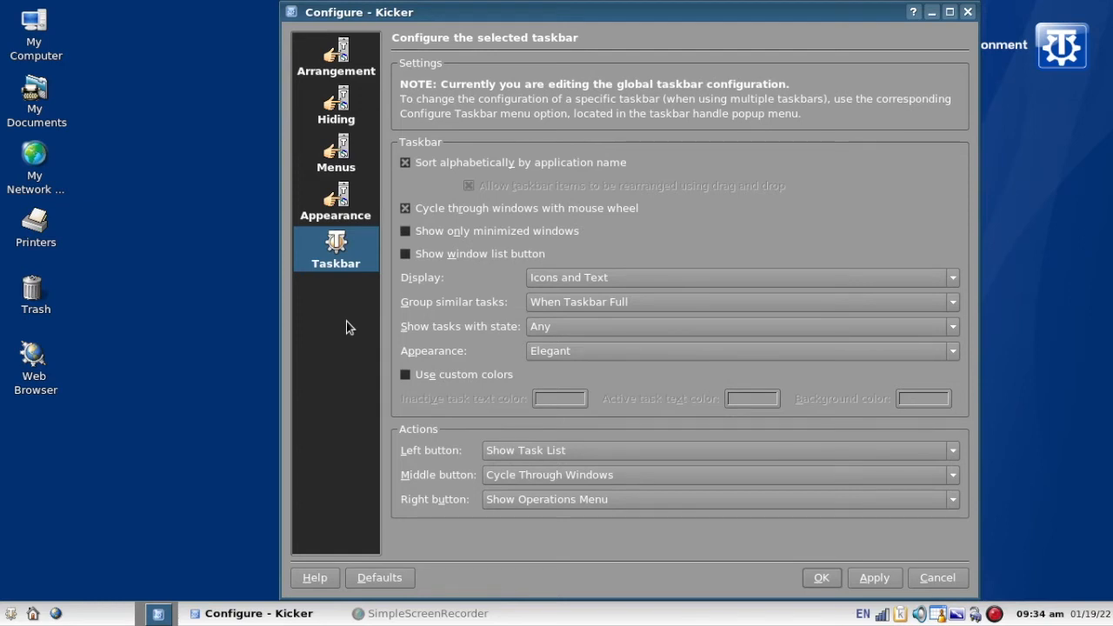
{"action": "key", "text": "alt+Tab"}
{"action": "key", "text": "alt+Tab"}
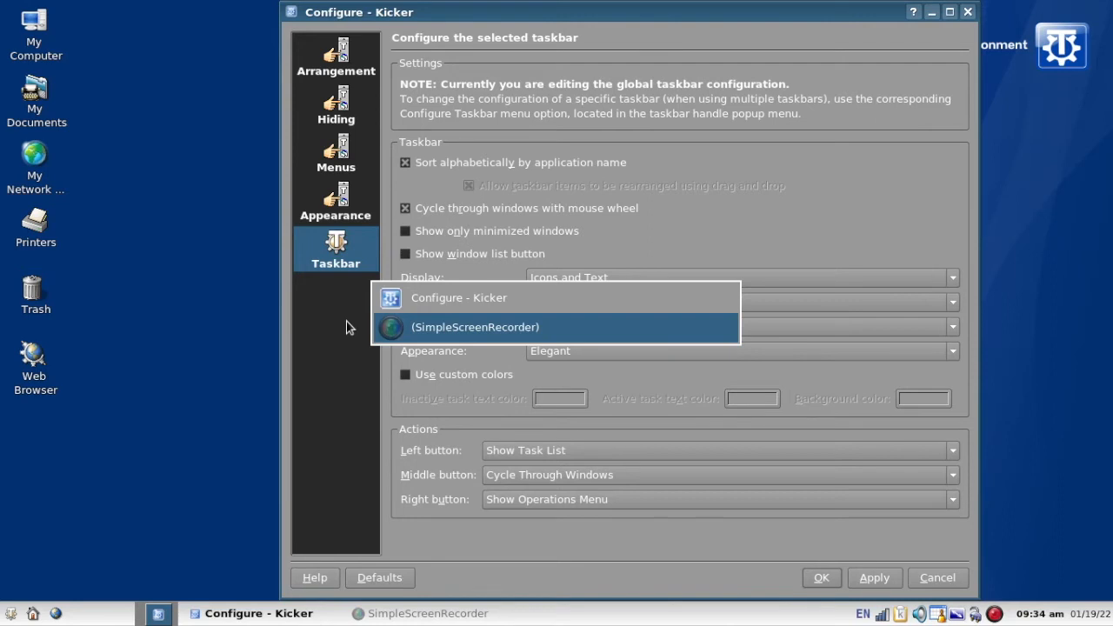
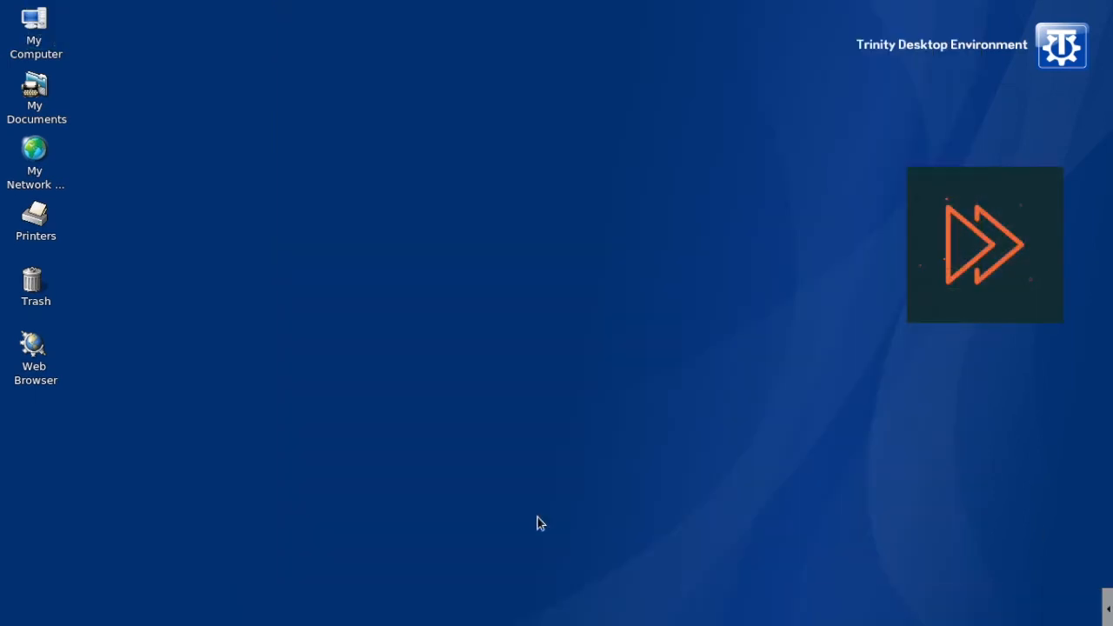
- Open the Trinity Control Center and examine the Theme Manager, including the file chooser for installing a new theme
{"action": "left_click", "coordinate": [18, 606]}
{"action": "mouse_move", "coordinate": [62, 367]}
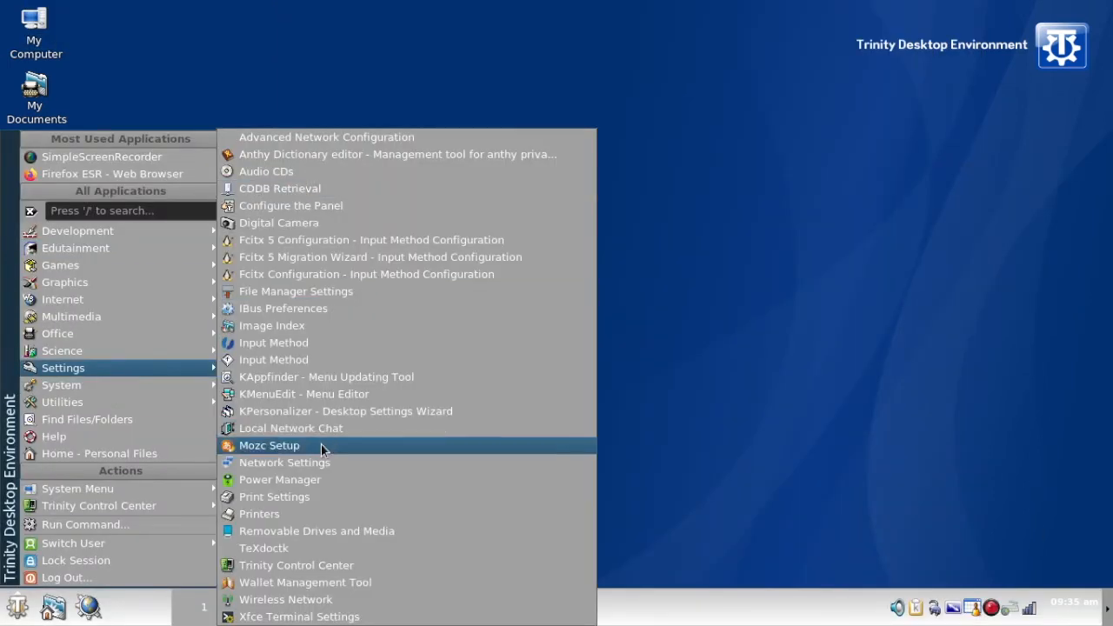
{"action": "left_click", "coordinate": [324, 565]}
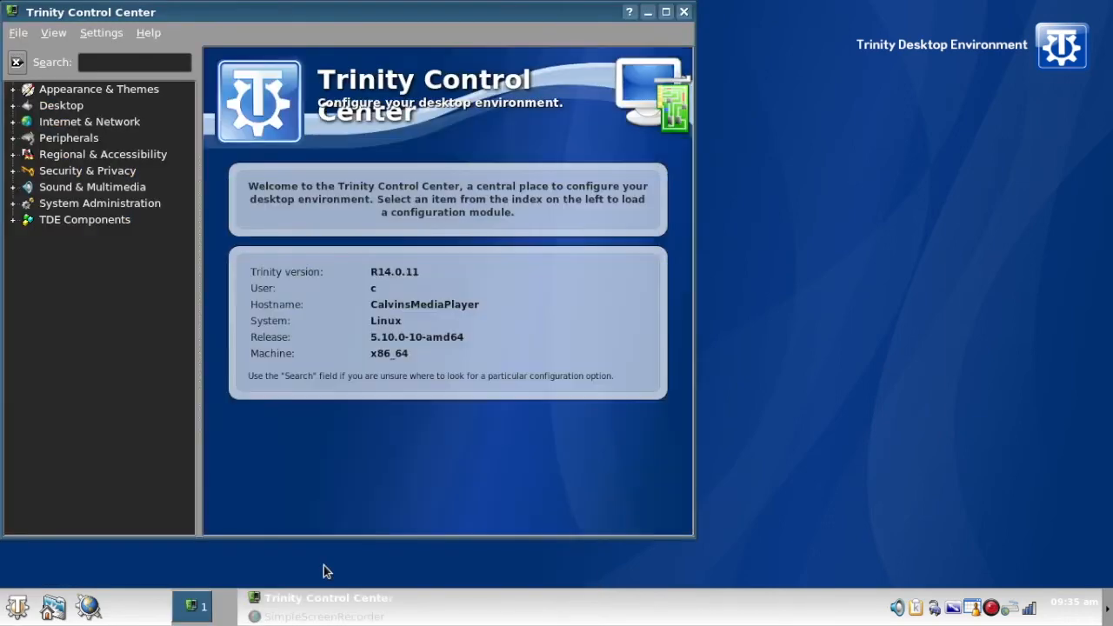
{"action": "left_click", "coordinate": [76, 94]}
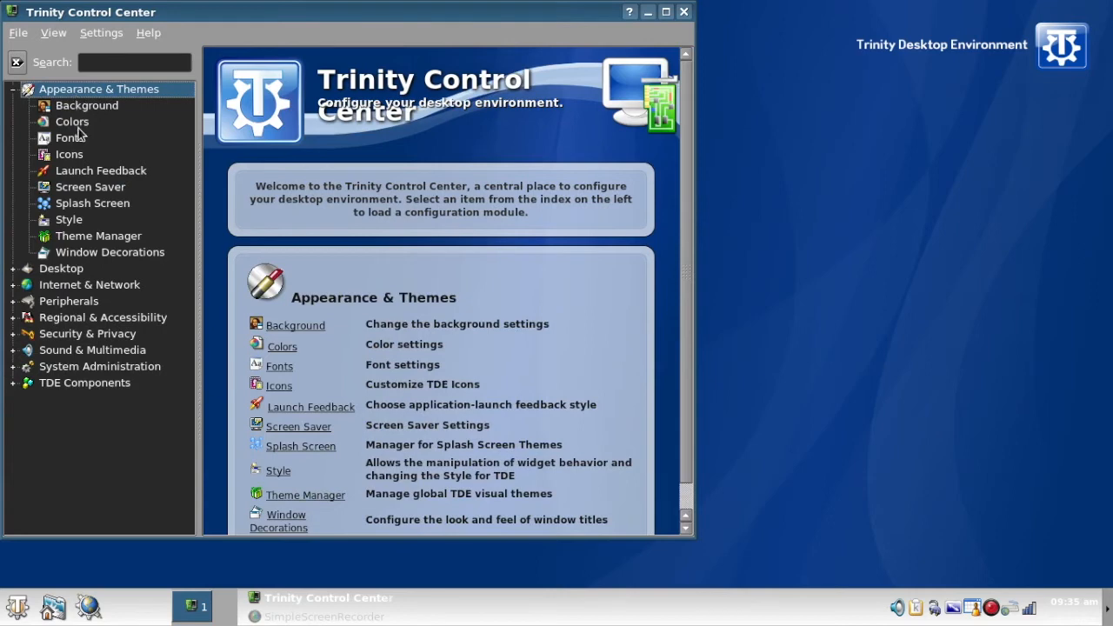
{"action": "left_click", "coordinate": [87, 235]}
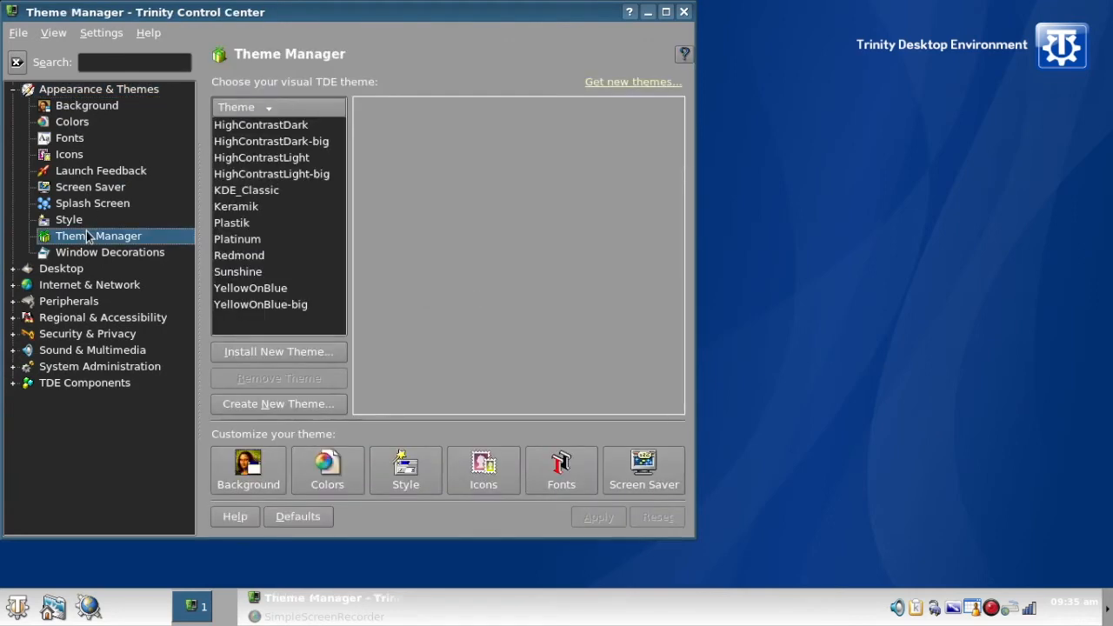
{"action": "left_click", "coordinate": [306, 355]}
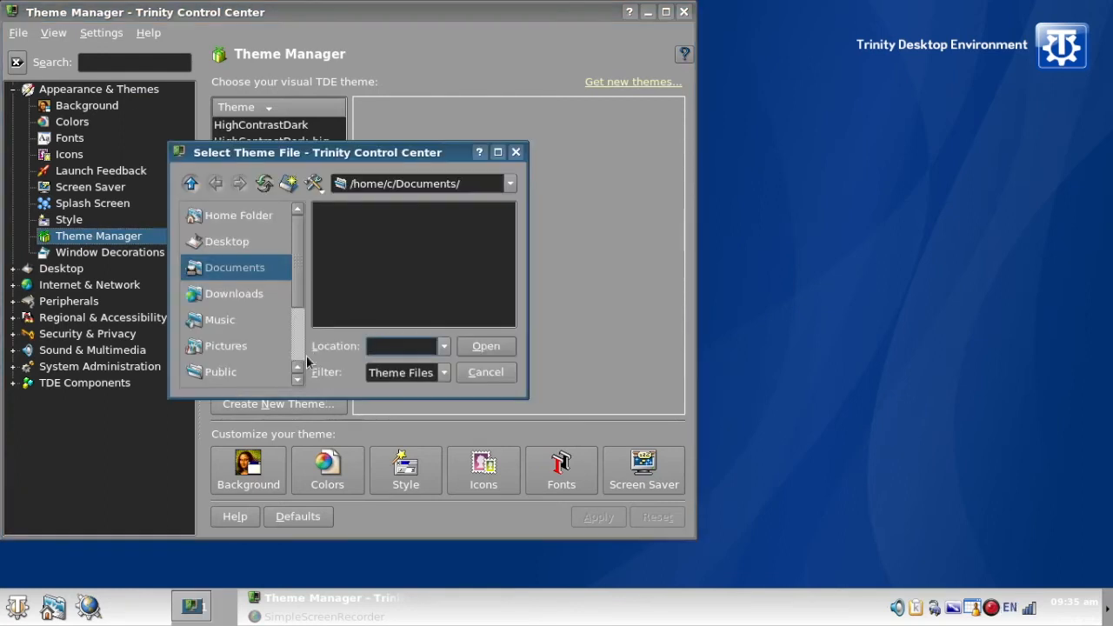
{"action": "left_click", "coordinate": [483, 373]}
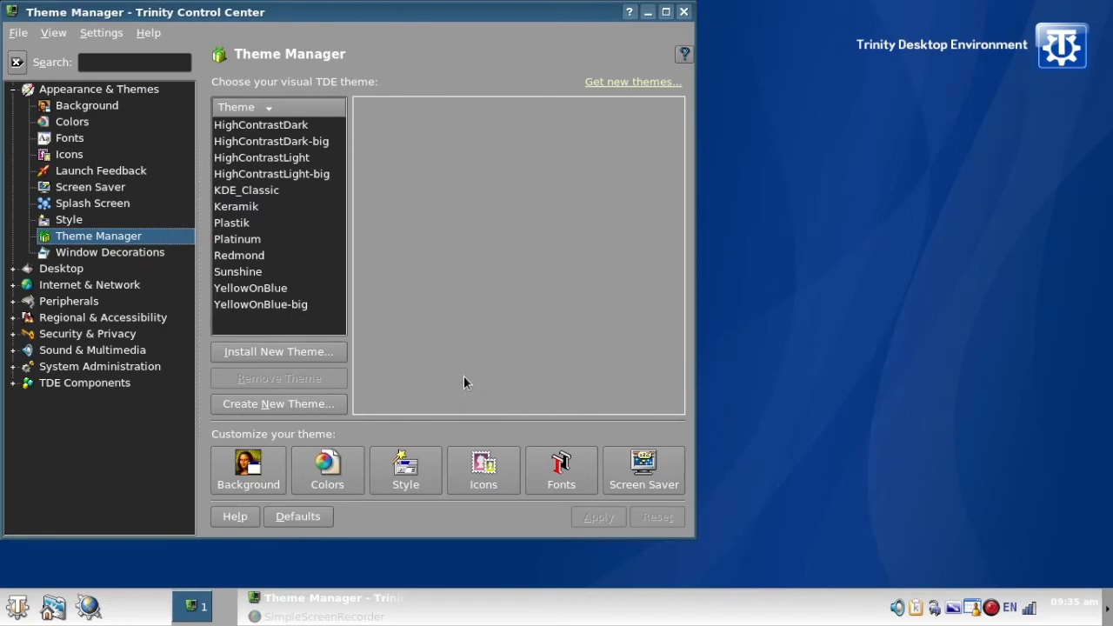
- Review the Panels and Taskbar settings of the Desktop category and the modules under Sound & Multimedia
{"action": "left_click", "coordinate": [50, 273]}
{"action": "left_click", "coordinate": [91, 321]}
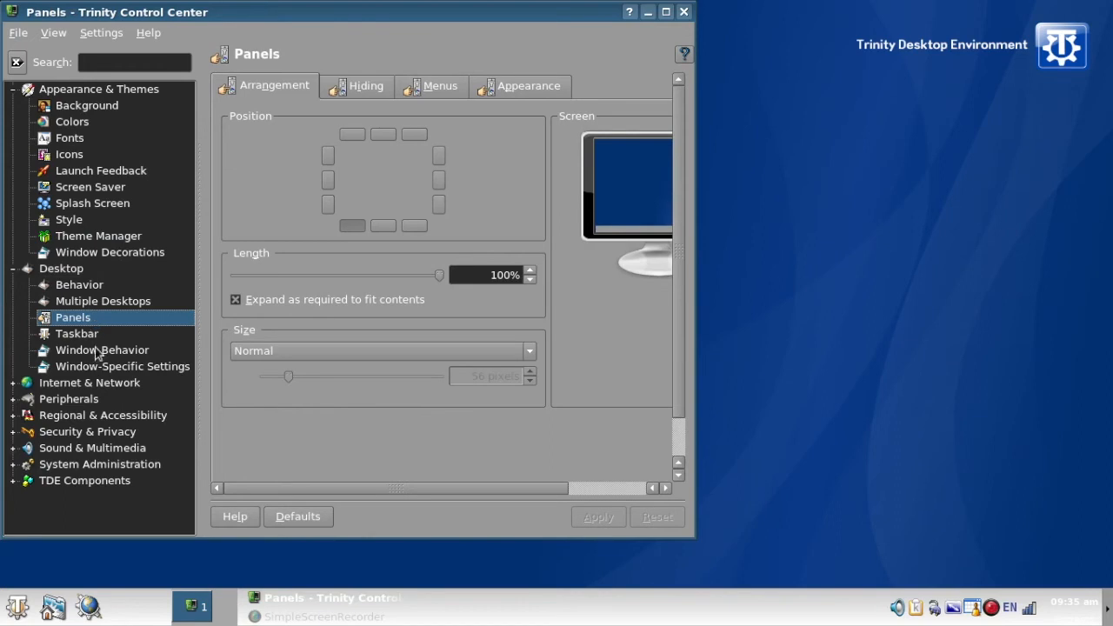
{"action": "left_click", "coordinate": [98, 338]}
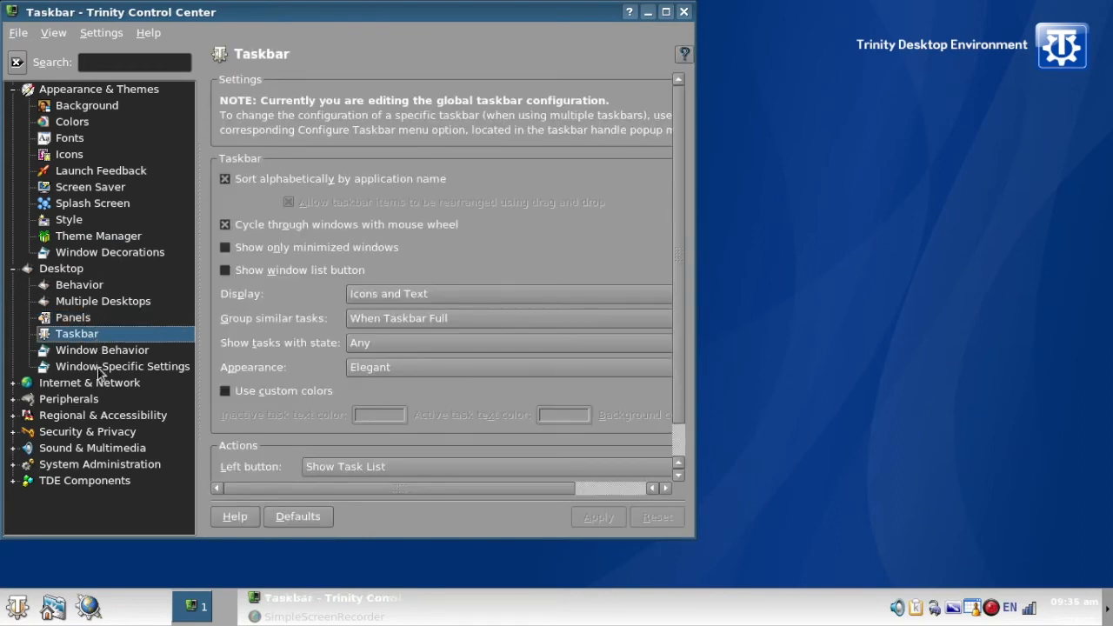
{"action": "left_click", "coordinate": [107, 447]}
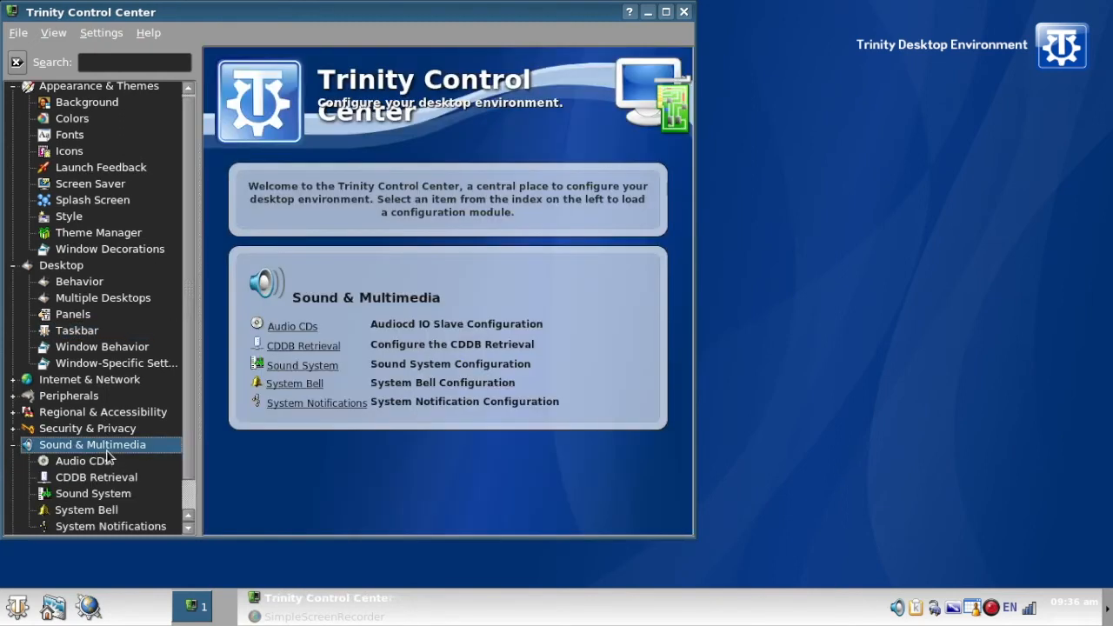
- Open the font chooser for window titles in the Fonts settings and search the font list for "ubu"
{"action": "scroll", "coordinate": [107, 456], "scroll_direction": "down", "scroll_amount": 1}
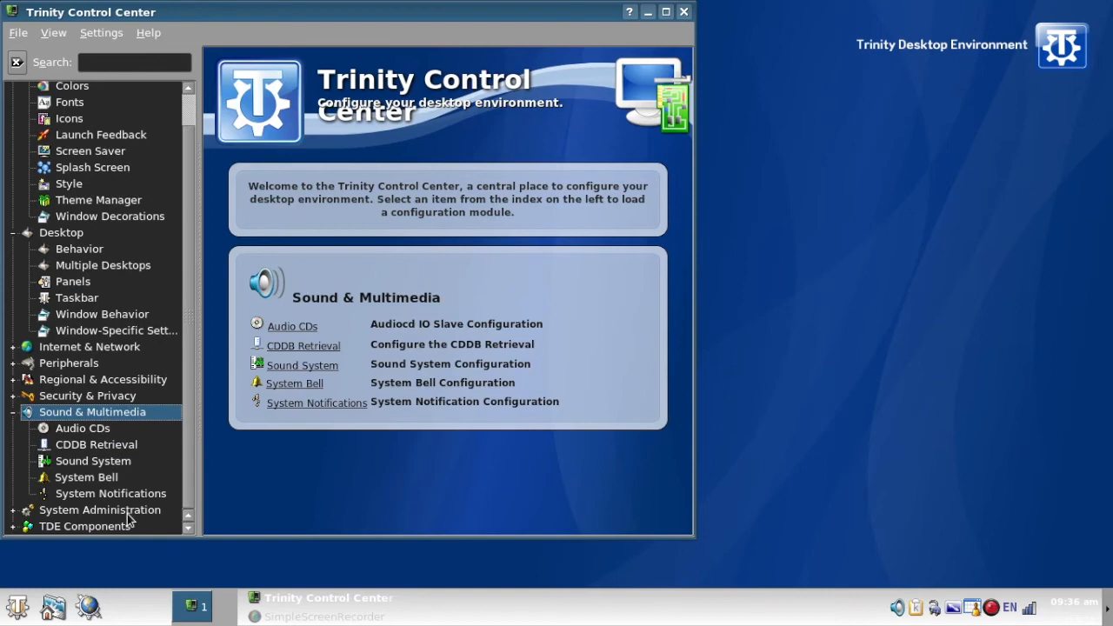
{"action": "scroll", "coordinate": [130, 465], "scroll_direction": "up", "scroll_amount": 1}
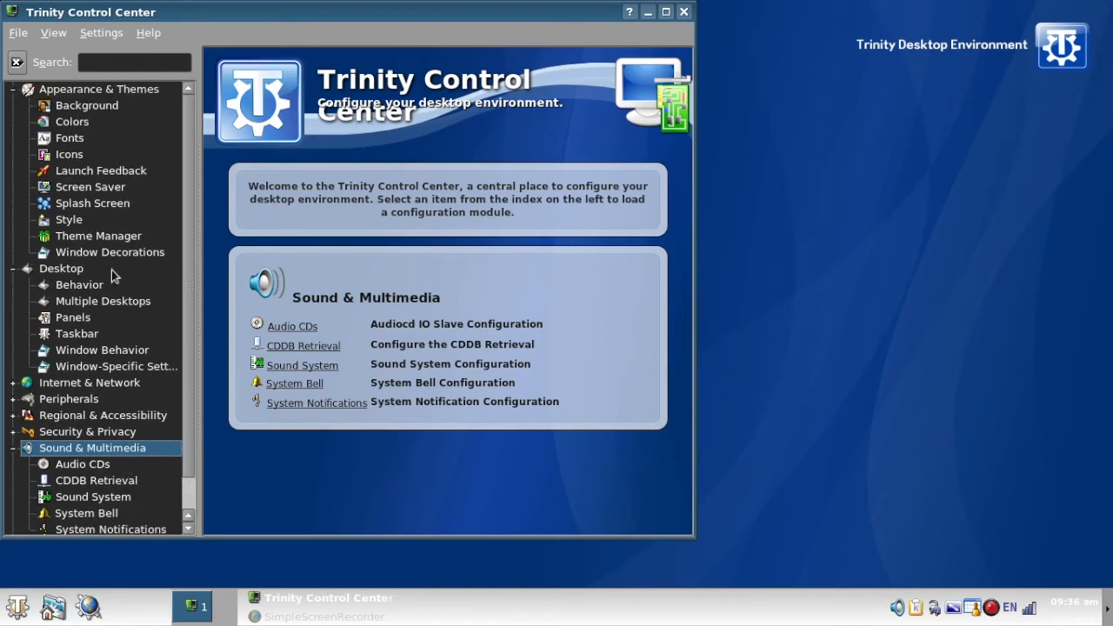
{"action": "left_click", "coordinate": [82, 140]}
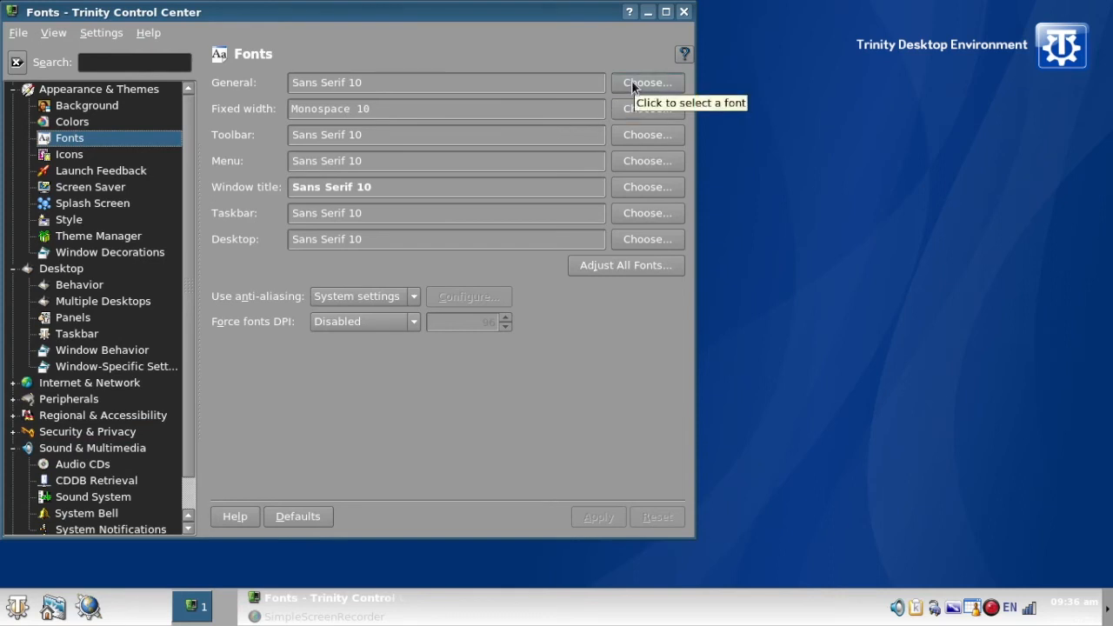
{"action": "left_click", "coordinate": [660, 187]}
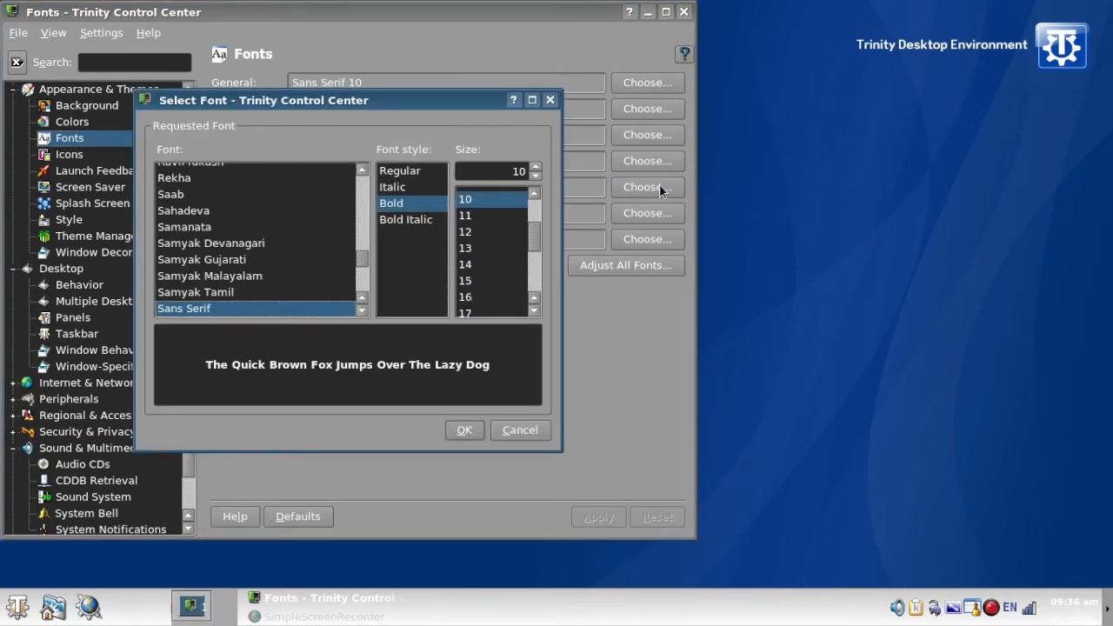
{"action": "type", "text": "ubu"}
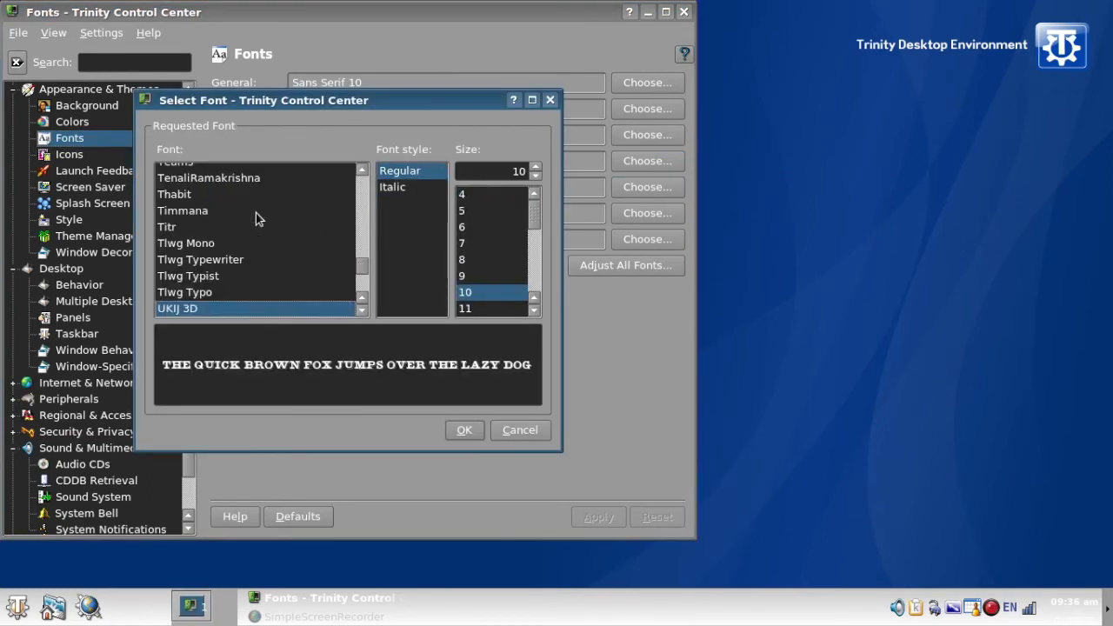
{"action": "scroll", "coordinate": [256, 213], "scroll_direction": "down", "scroll_amount": 2}
{"action": "scroll", "coordinate": [256, 213], "scroll_direction": "up", "scroll_amount": 15}
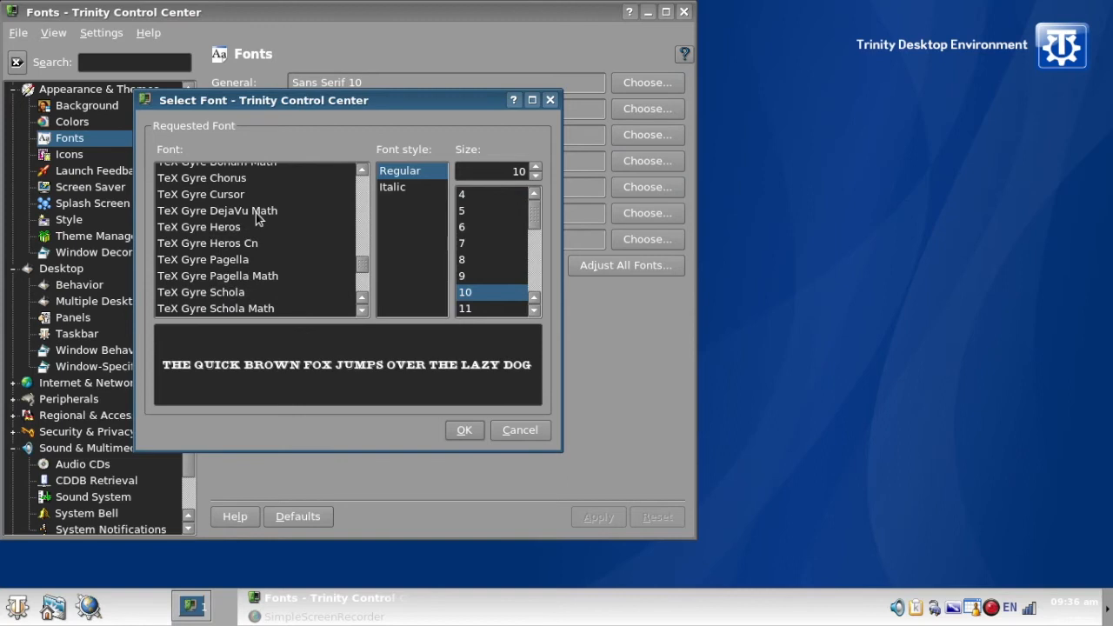
{"action": "scroll", "coordinate": [256, 213], "scroll_direction": "up", "scroll_amount": 5}
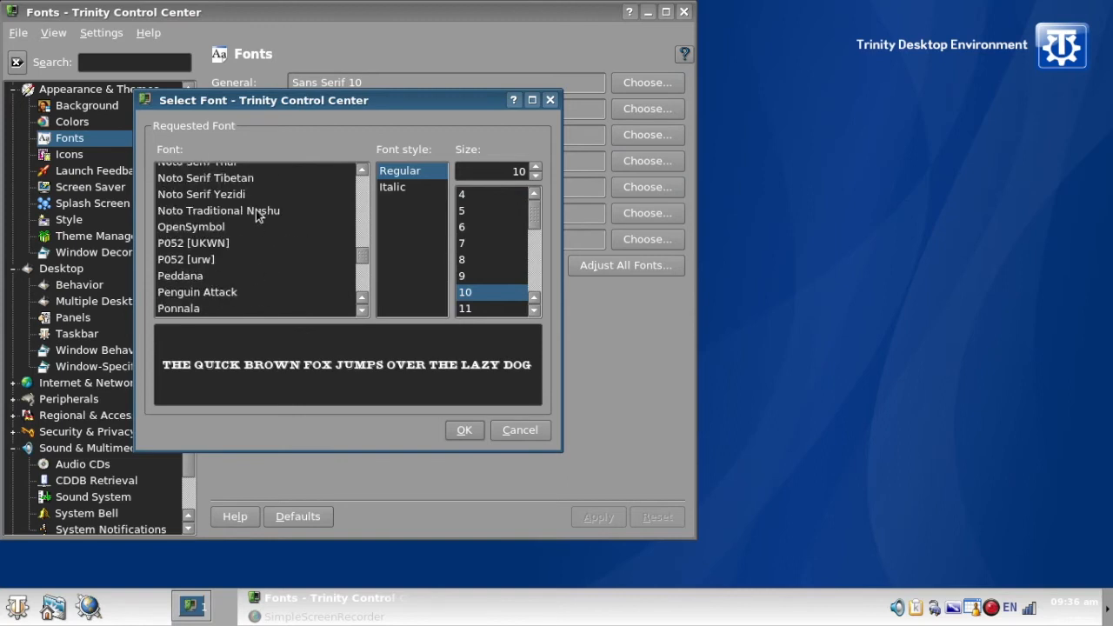
{"action": "scroll", "coordinate": [255, 209], "scroll_direction": "up", "scroll_amount": 20}
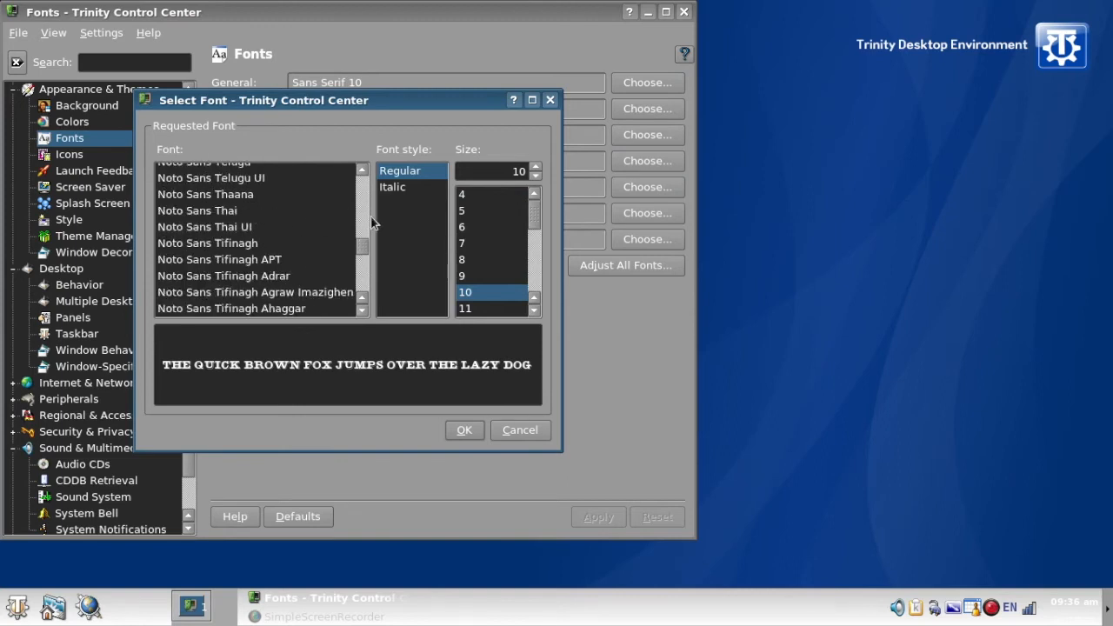
{"action": "left_click_drag", "start_coordinate": [362, 257], "coordinate": [362, 179]}
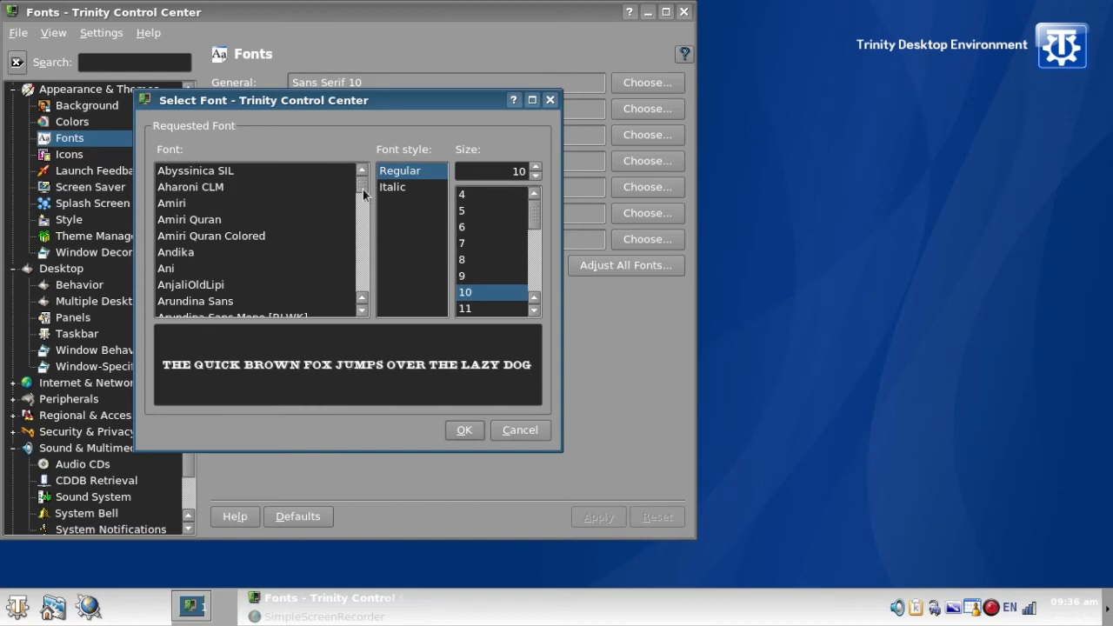
- Preview several window title fonts, including Amiri, BPG Mrgvlovani GPL&GNU, Courier, Century Schoolbook L and Chandas
{"action": "left_click", "coordinate": [258, 188]}
{"action": "left_click", "coordinate": [258, 202]}
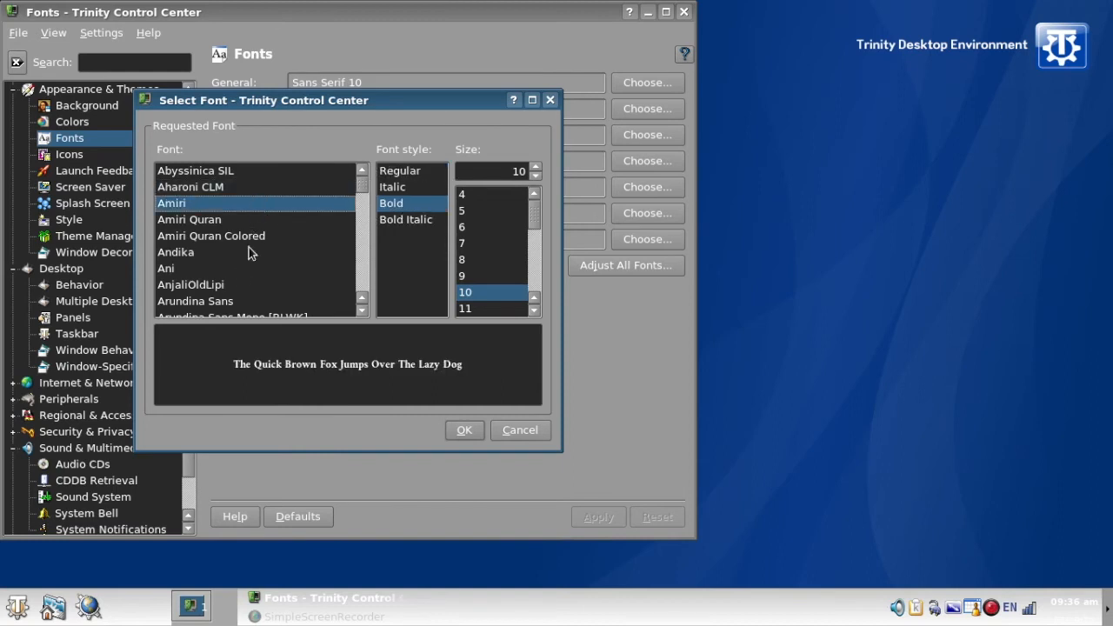
{"action": "left_click", "coordinate": [235, 283]}
{"action": "scroll", "coordinate": [235, 284], "scroll_direction": "down", "scroll_amount": 5}
{"action": "left_click", "coordinate": [227, 254]}
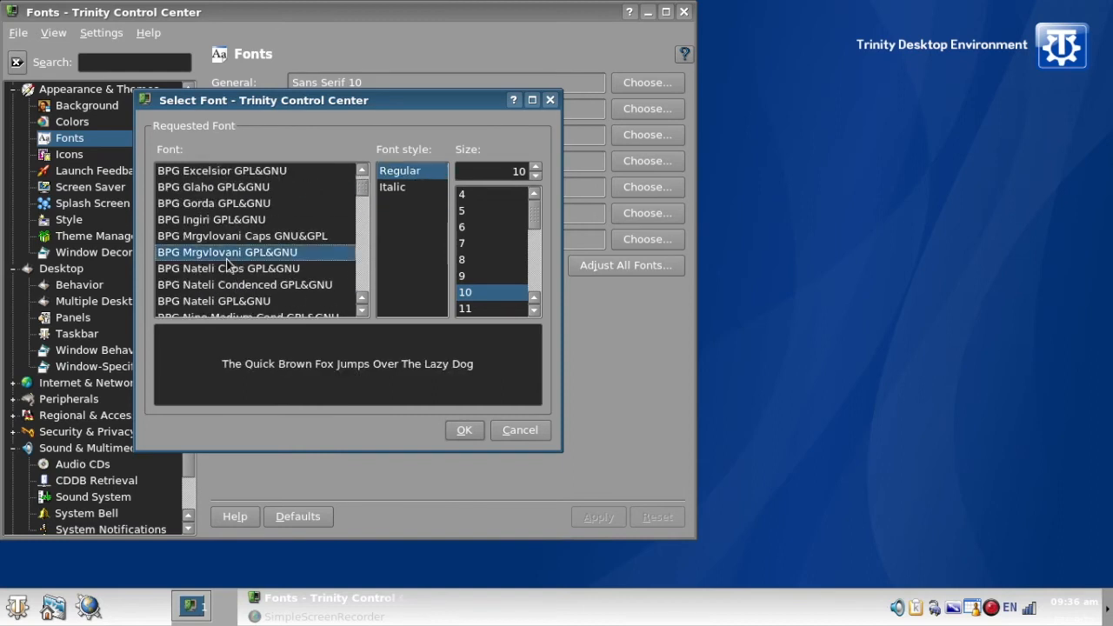
{"action": "scroll", "coordinate": [227, 260], "scroll_direction": "down", "scroll_amount": 4}
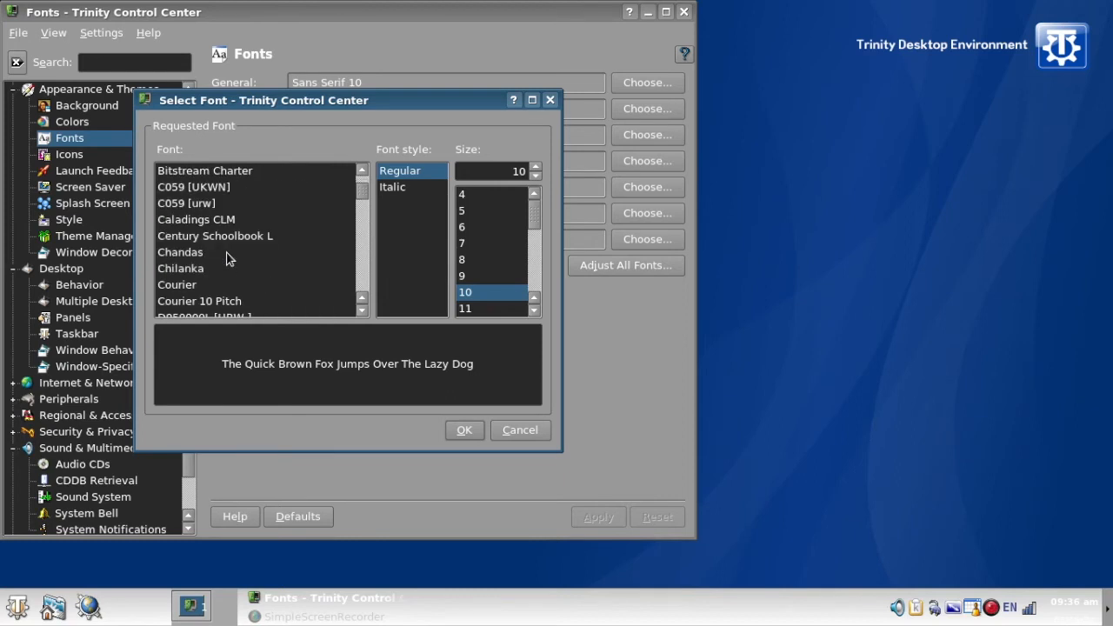
{"action": "left_click", "coordinate": [170, 288]}
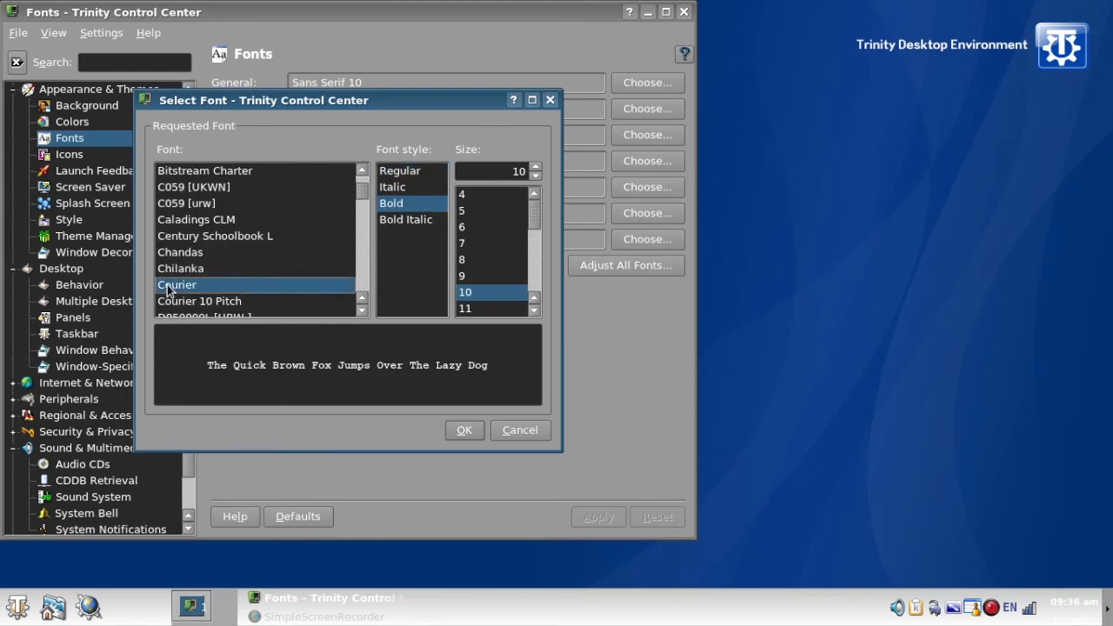
{"action": "left_click", "coordinate": [274, 235]}
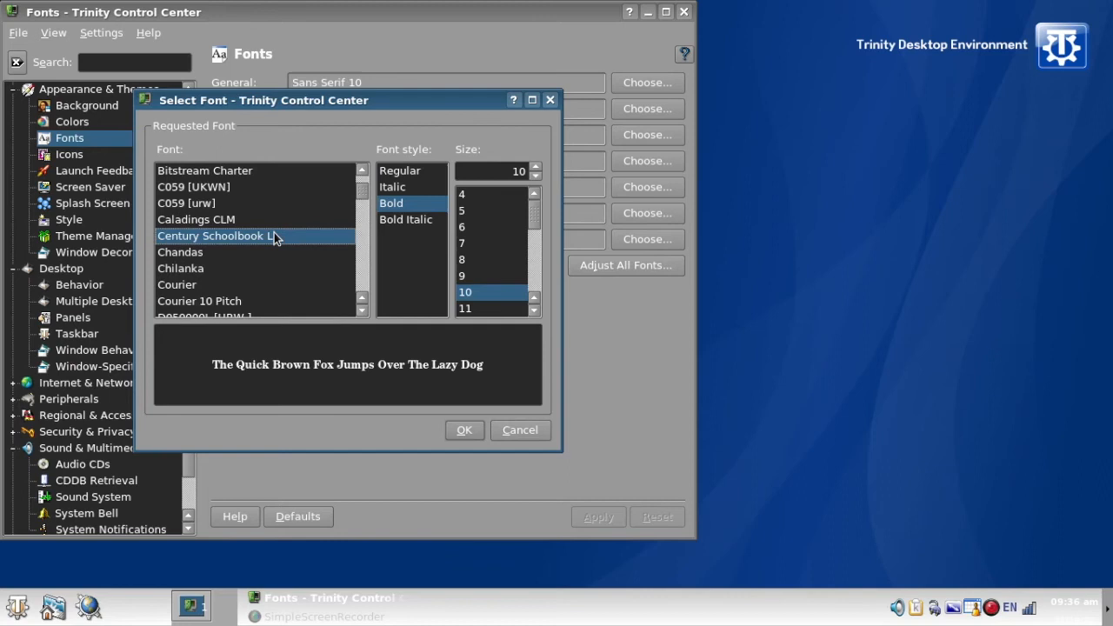
{"action": "left_click", "coordinate": [201, 254]}
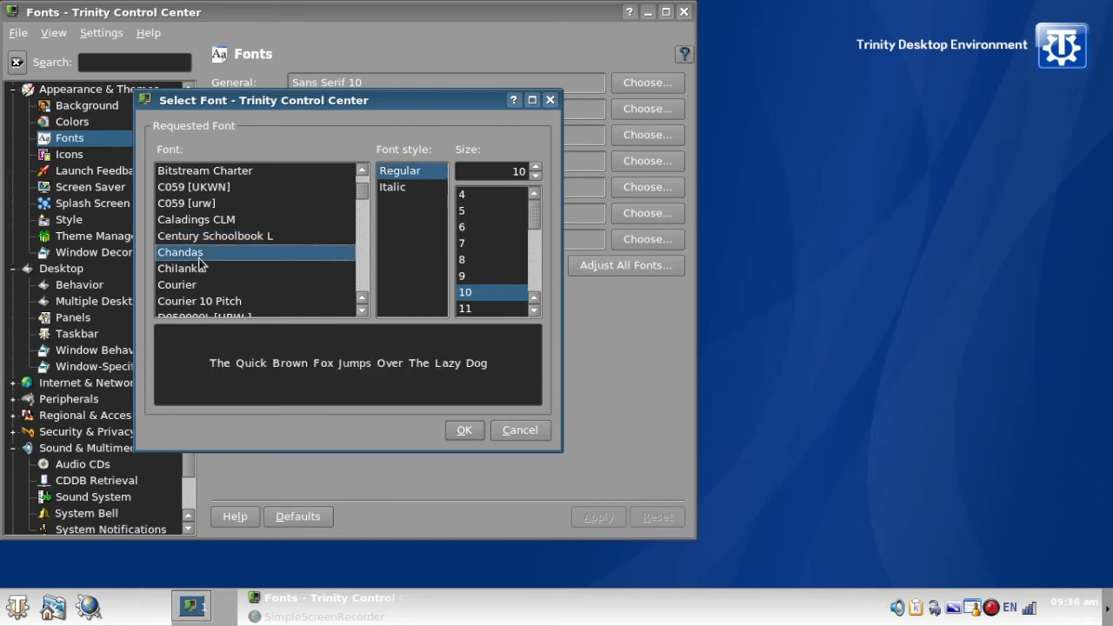
- Set the window title font to Ellinia CLM Bold, size 10, and apply the font settings
{"action": "key", "text": "Down"}
{"action": "key", "text": "Down"}
{"action": "key", "text": "Down"}
{"action": "key", "text": "Down"}
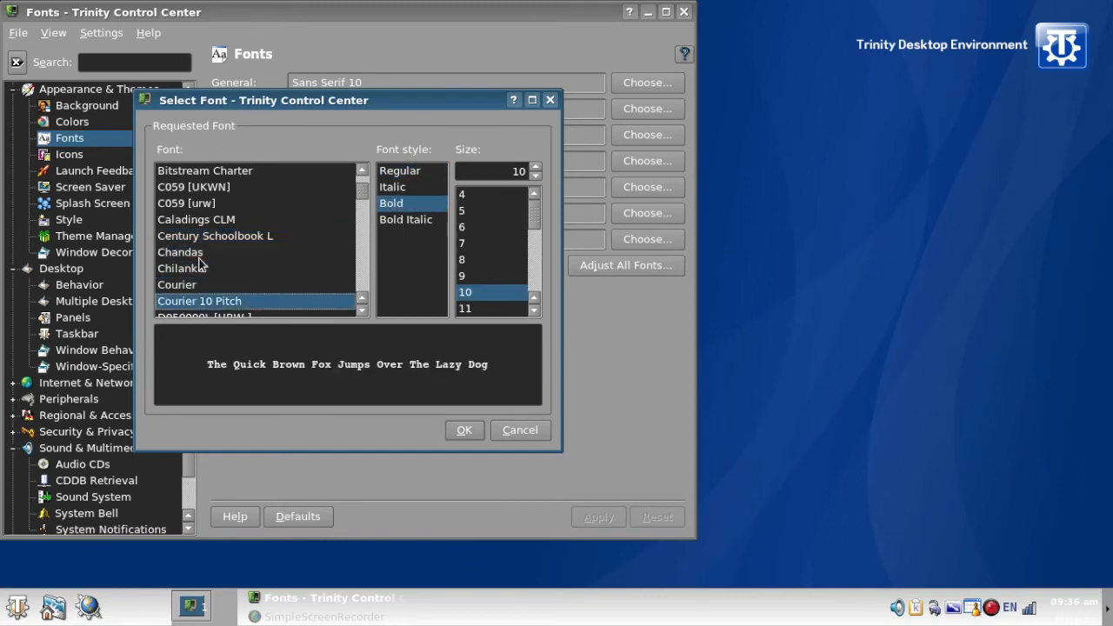
{"action": "key", "text": "Down"}
{"action": "key", "text": "Down"}
{"action": "key", "text": "Down"}
{"action": "key", "text": "Down"}
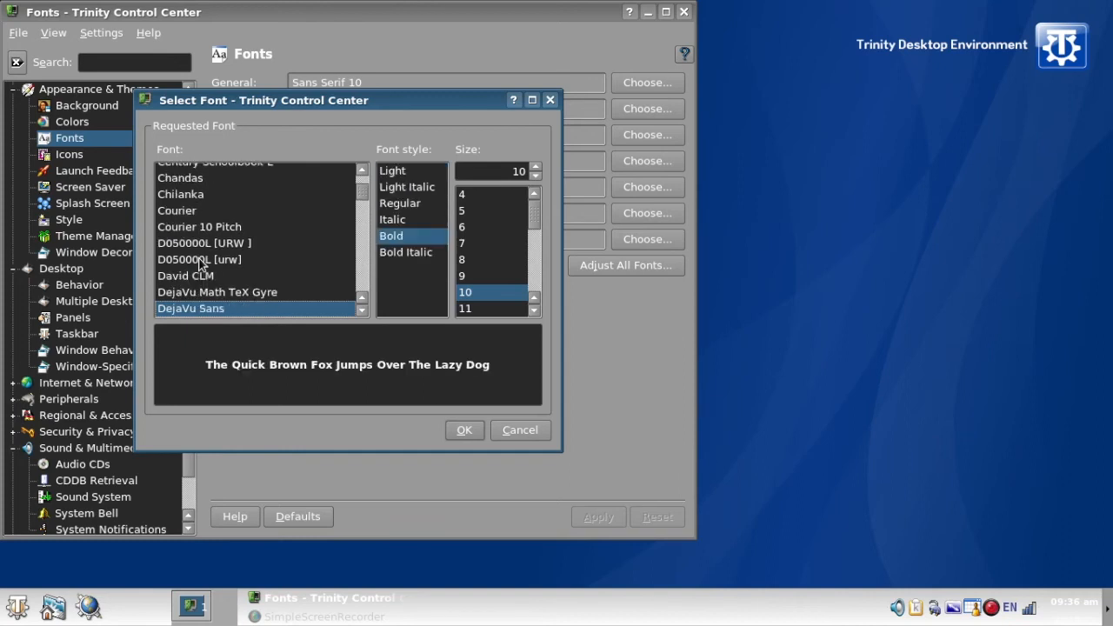
{"action": "key", "text": "Down"}
{"action": "key", "text": "Down"}
{"action": "key", "text": "Down"}
{"action": "key", "text": "Down"}
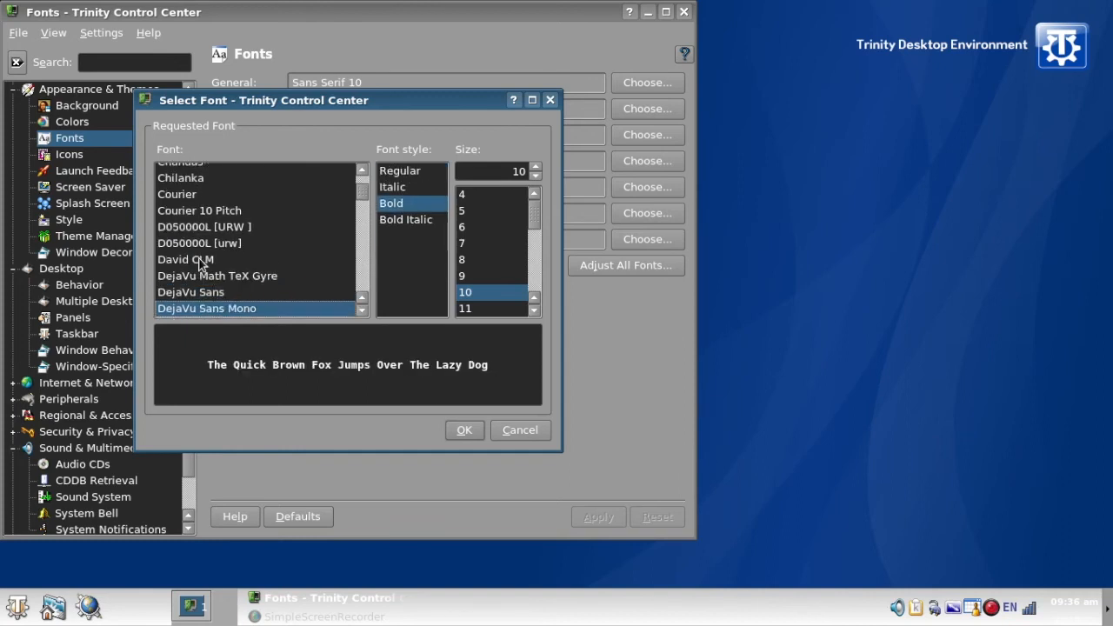
{"action": "key", "text": "Down"}
{"action": "key", "text": "Down"}
{"action": "key", "text": "Down"}
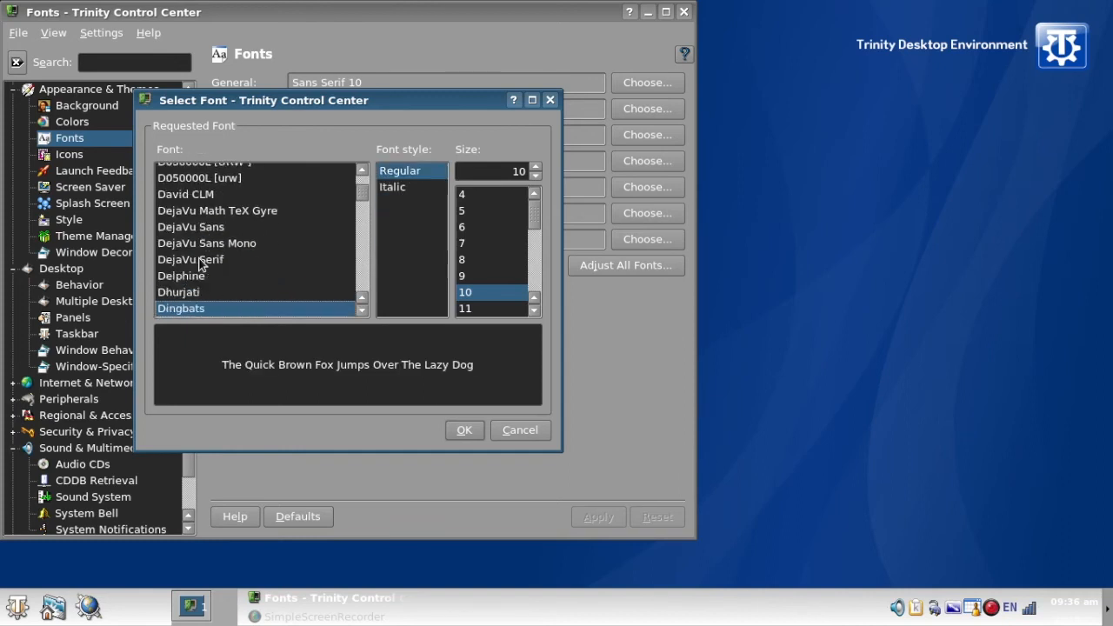
{"action": "key", "text": "Down"}
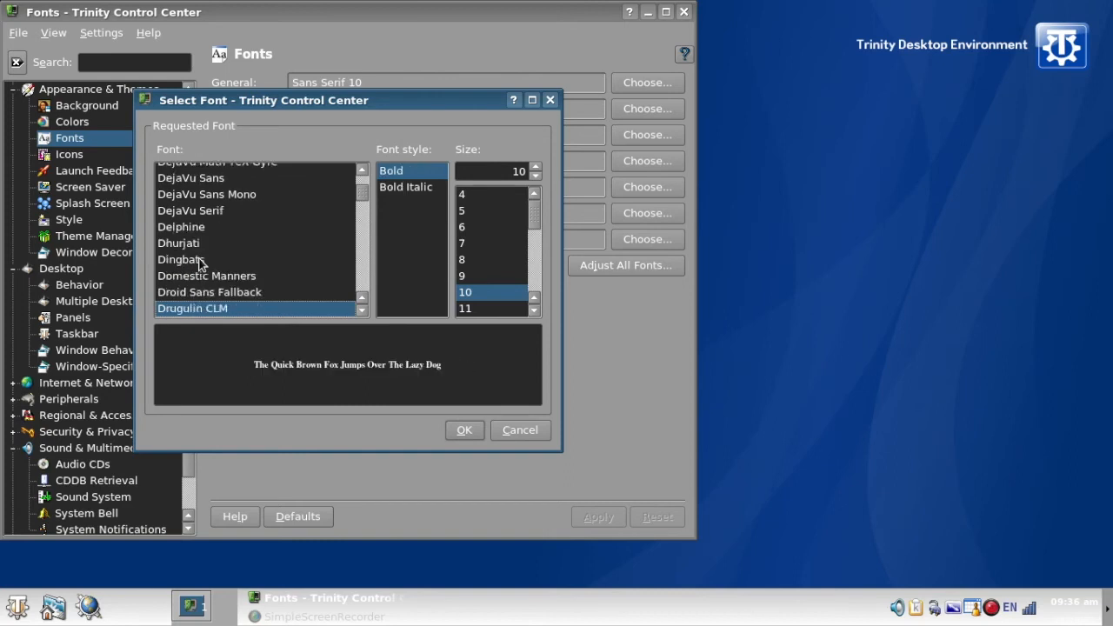
{"action": "key", "text": "Down"}
{"action": "key", "text": "Down"}
{"action": "key", "text": "Down"}
{"action": "key", "text": "Down"}
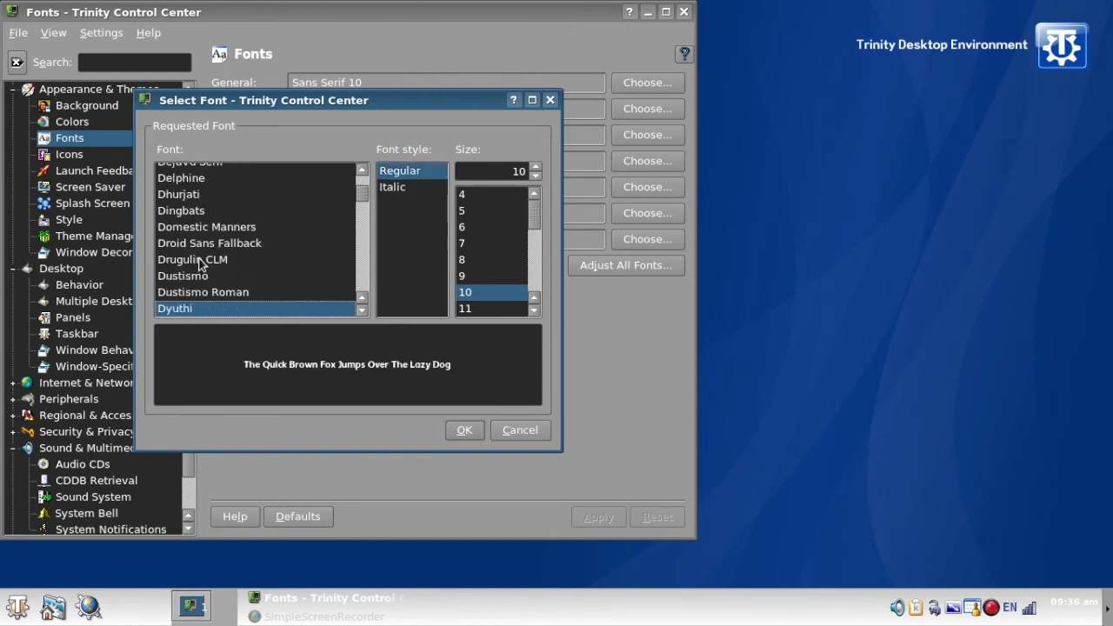
{"action": "key", "text": "Down"}
{"action": "key", "text": "Down"}
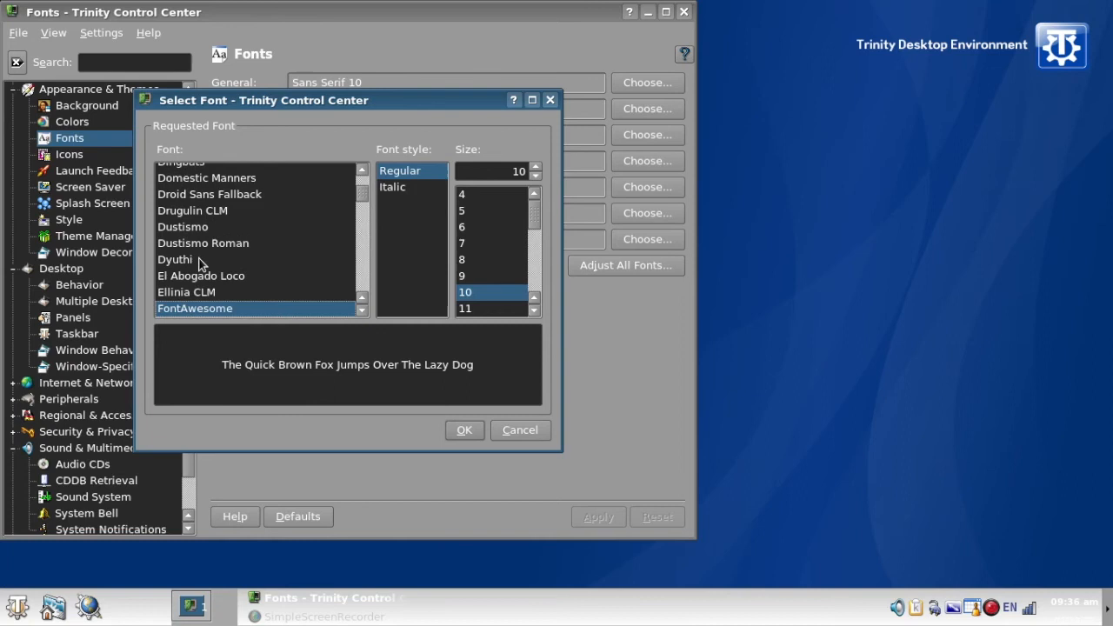
{"action": "key", "text": "Up"}
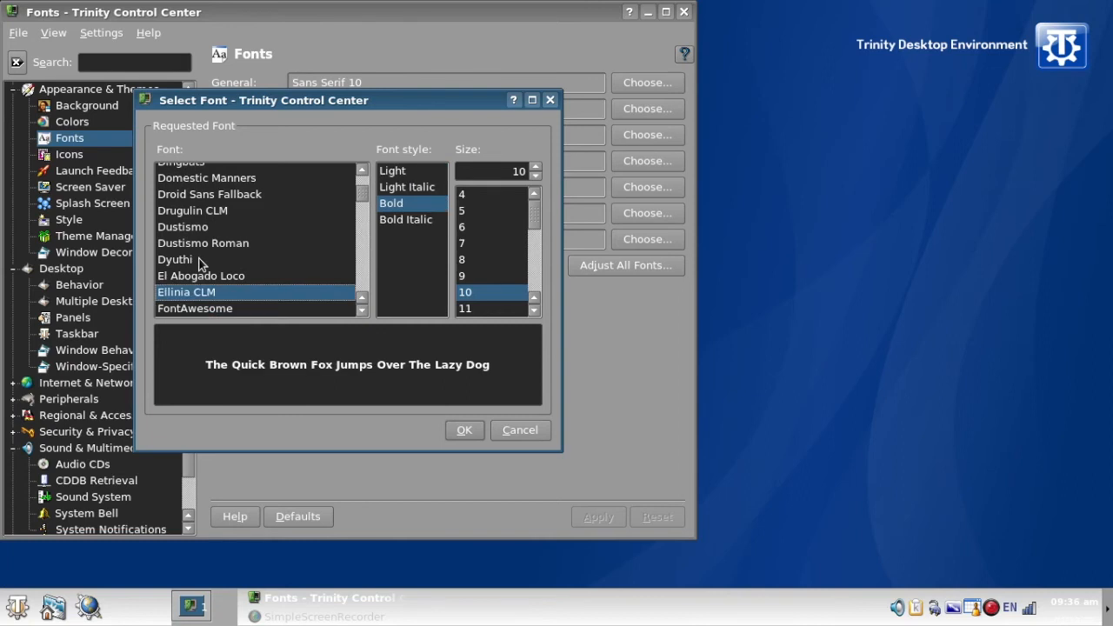
{"action": "left_click", "coordinate": [463, 430]}
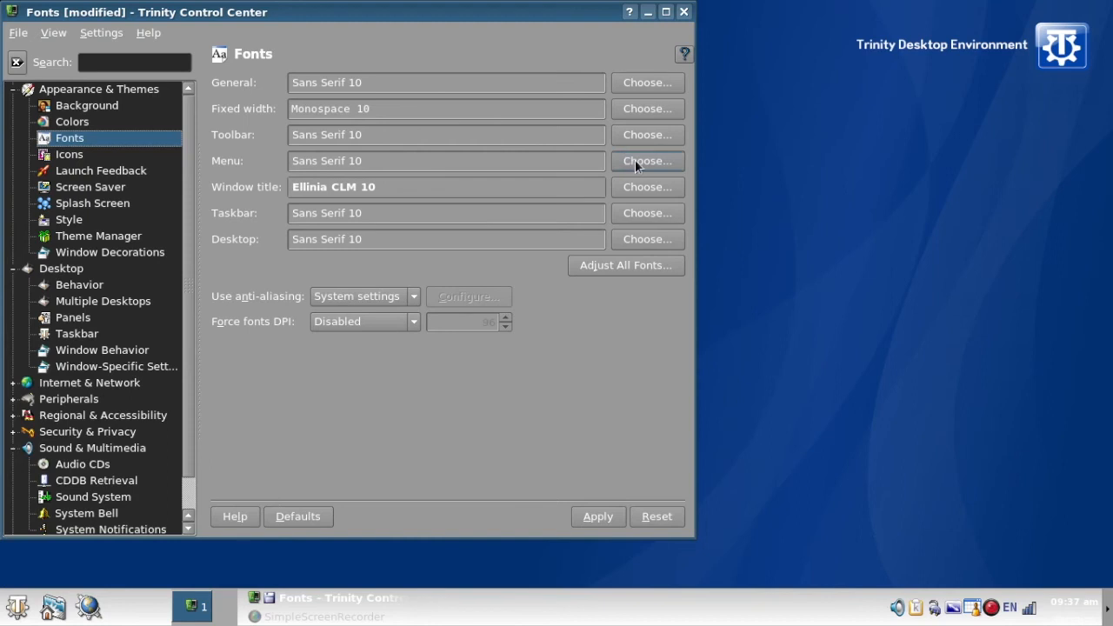
{"action": "left_click", "coordinate": [594, 517]}
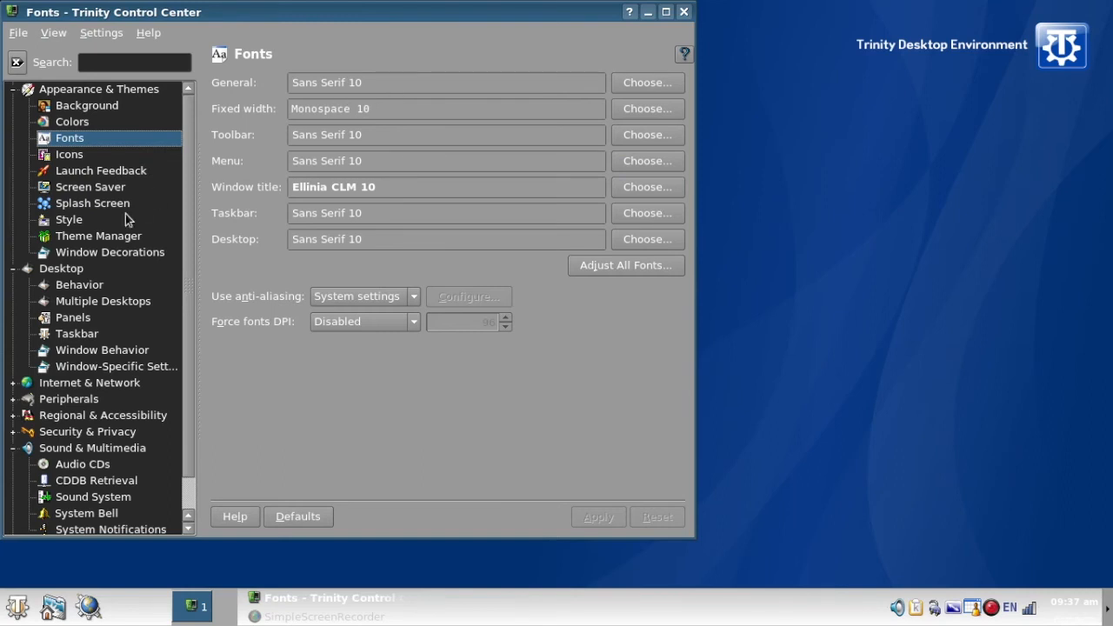
- View the Launch Feedback settings, go down through the module list and close the Control Center
{"action": "left_click", "coordinate": [111, 170]}
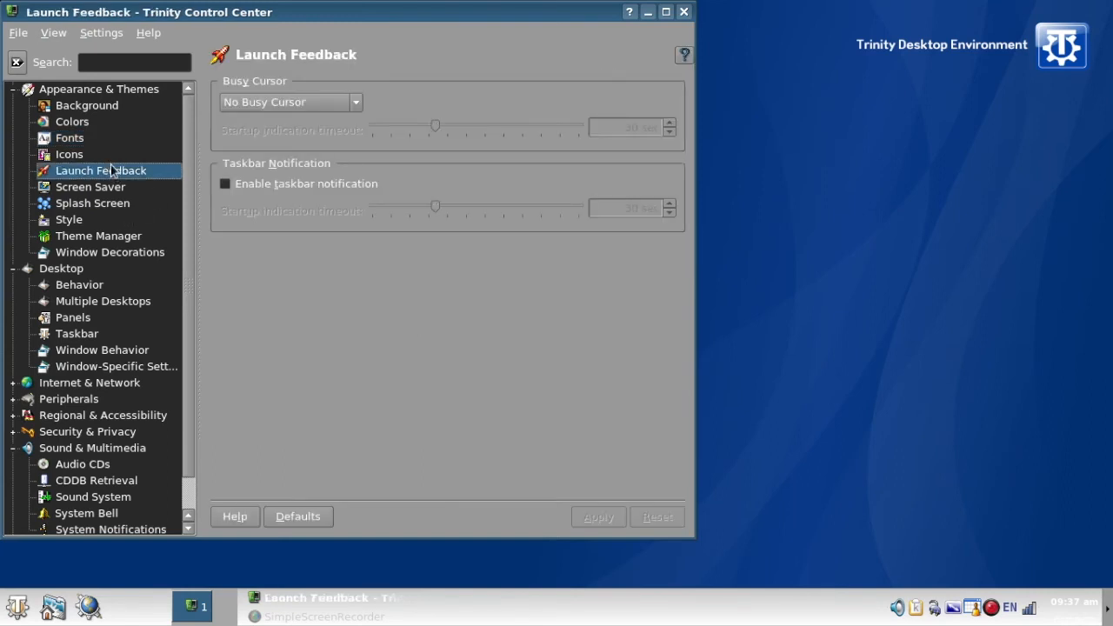
{"action": "key", "text": "Down"}
{"action": "key", "text": "Down"}
{"action": "key", "text": "Down"}
{"action": "key", "text": "Down"}
{"action": "key", "text": "Down"}
{"action": "key", "text": "Down"}
{"action": "key", "text": "Down"}
{"action": "key", "text": "Down"}
{"action": "key", "text": "Down"}
{"action": "key", "text": "Down"}
{"action": "key", "text": "Down"}
{"action": "key", "text": "Down"}
{"action": "key", "text": "Down"}
{"action": "key", "text": "Down"}
{"action": "key", "text": "Down"}
{"action": "key", "text": "Down"}
{"action": "key", "text": "Down"}
{"action": "key", "text": "Down"}
{"action": "key", "text": "Down"}
{"action": "left_click", "coordinate": [685, 12]}
- Open the desktop configuration and preview the Totally New Product and Trinity Default background pictures
{"action": "right_click", "coordinate": [688, 14]}
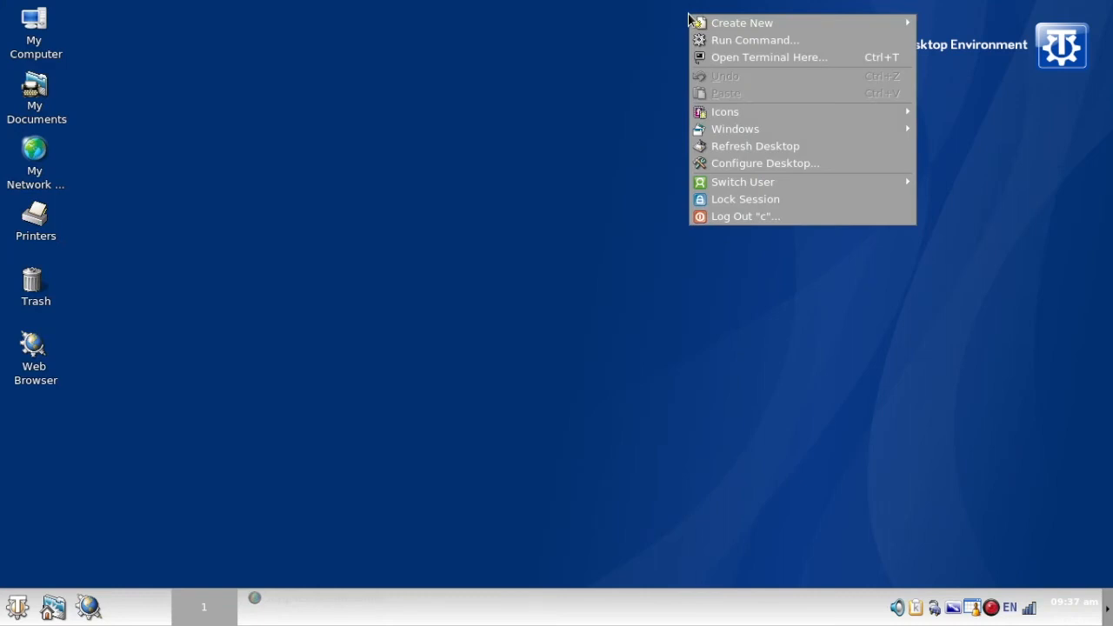
{"action": "left_click", "coordinate": [766, 165]}
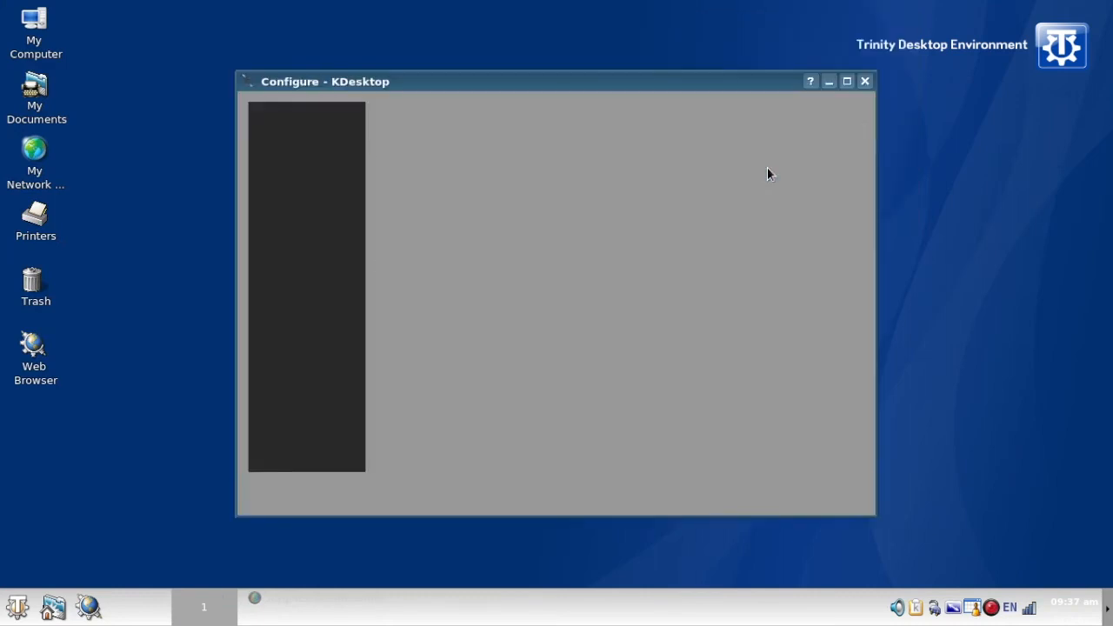
{"action": "left_click", "coordinate": [614, 206]}
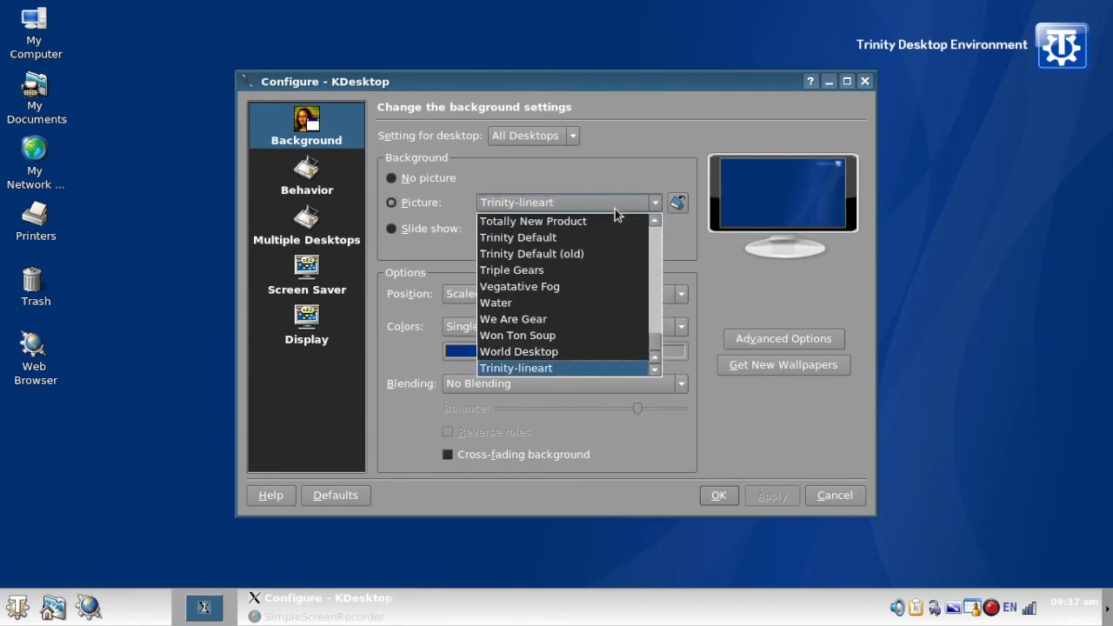
{"action": "left_click", "coordinate": [572, 225]}
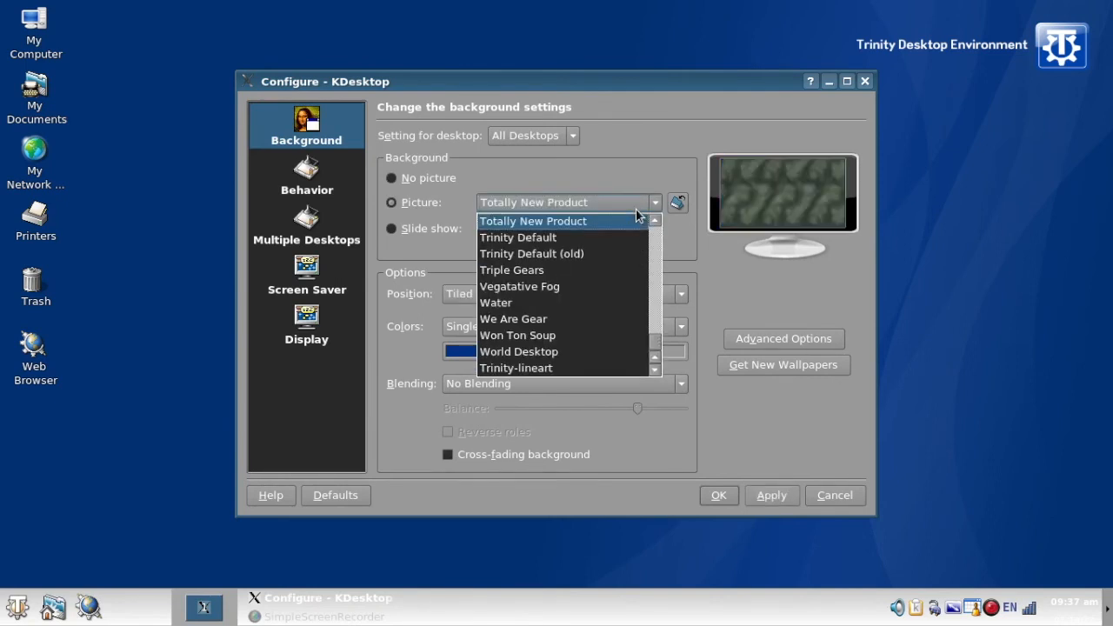
{"action": "key", "text": "Down"}
{"action": "key", "text": "Return"}
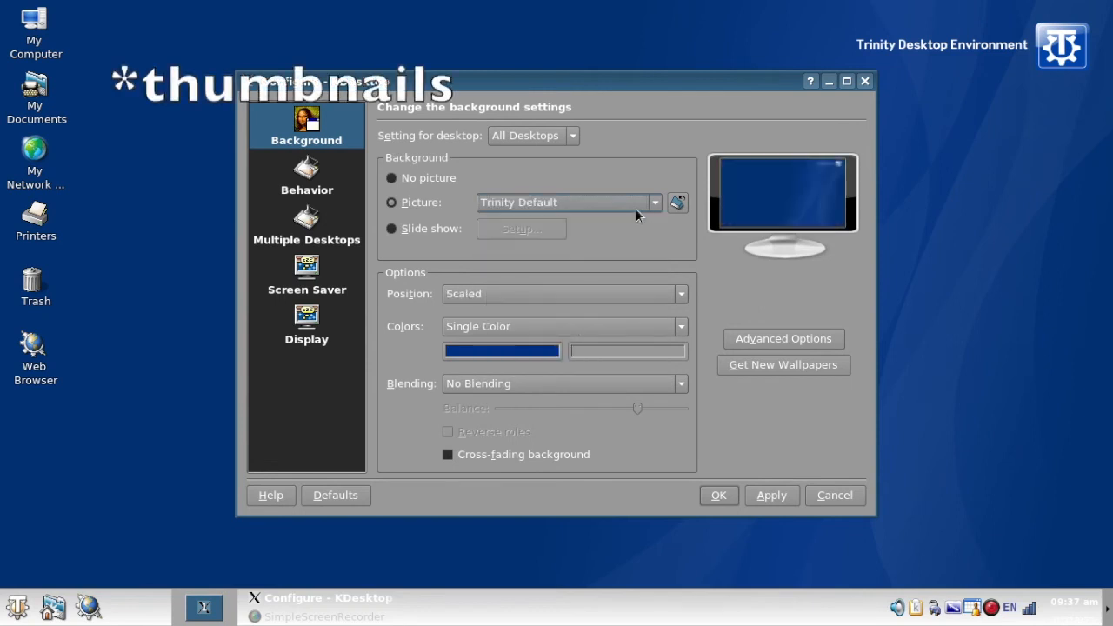
- Choose Damselfly as the background picture for all desktops
{"action": "left_click", "coordinate": [635, 209]}
{"action": "scroll", "coordinate": [636, 215], "scroll_direction": "up", "scroll_amount": 15}
{"action": "scroll", "coordinate": [635, 214], "scroll_direction": "up", "scroll_amount": 4}
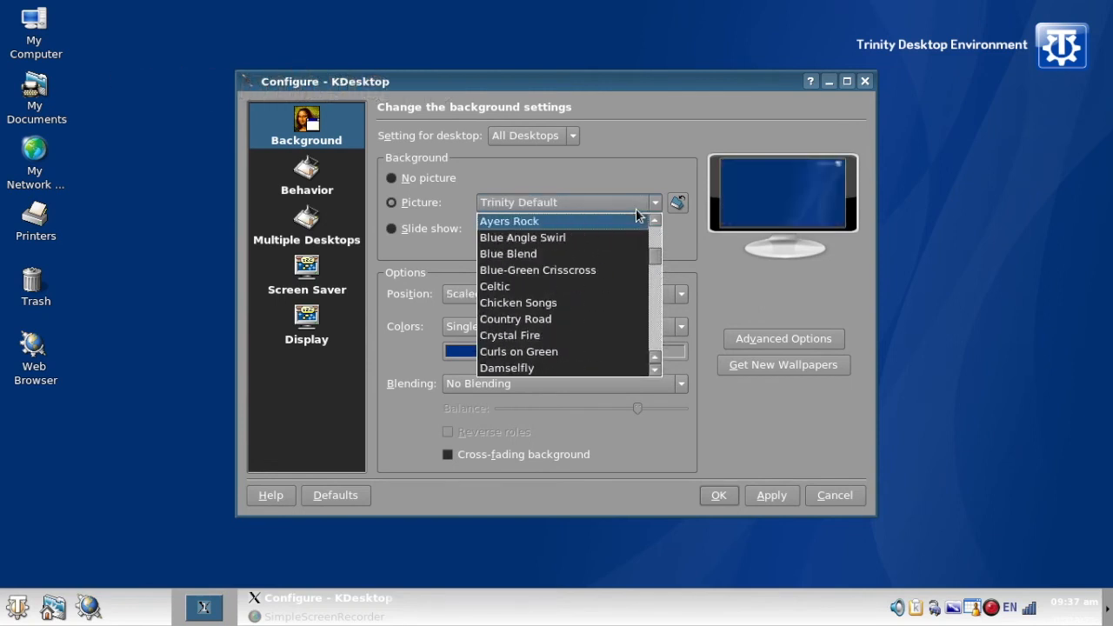
{"action": "key", "text": "Down"}
{"action": "key", "text": "Down"}
{"action": "key", "text": "Down"}
{"action": "key", "text": "Down"}
{"action": "key", "text": "Down"}
{"action": "key", "text": "Down"}
{"action": "key", "text": "Down"}
{"action": "key", "text": "Down"}
{"action": "key", "text": "Down"}
{"action": "key", "text": "Down"}
{"action": "key", "text": "Up"}
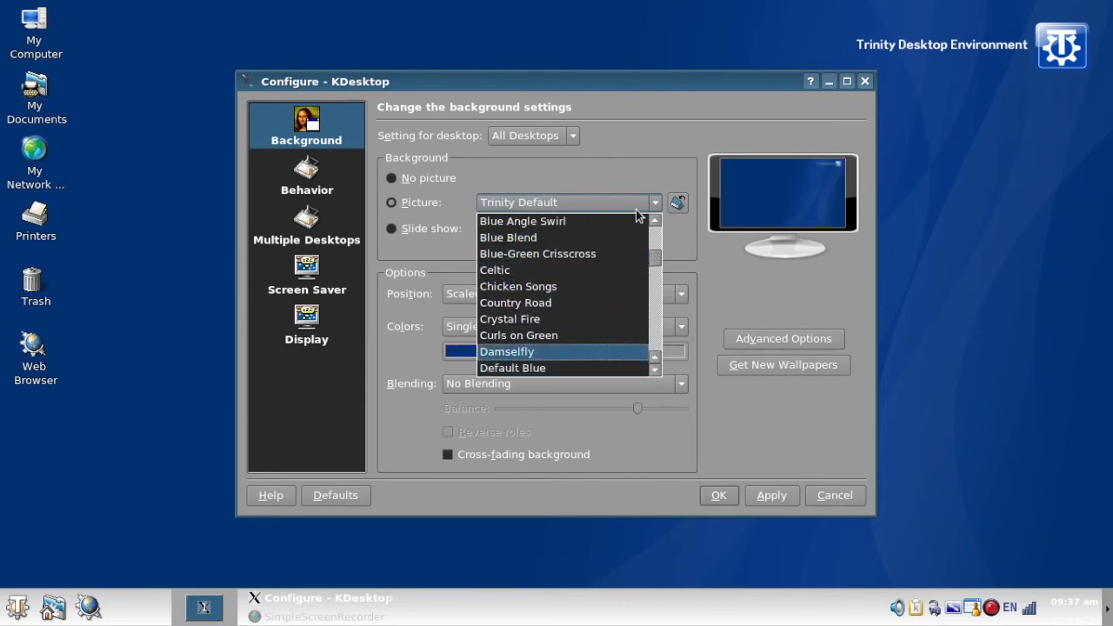
{"action": "key", "text": "Return"}
- Go through the background pictures from Alta Badia onwards and choose Dolomiti Cimerlo for all desktops
{"action": "left_click", "coordinate": [646, 208]}
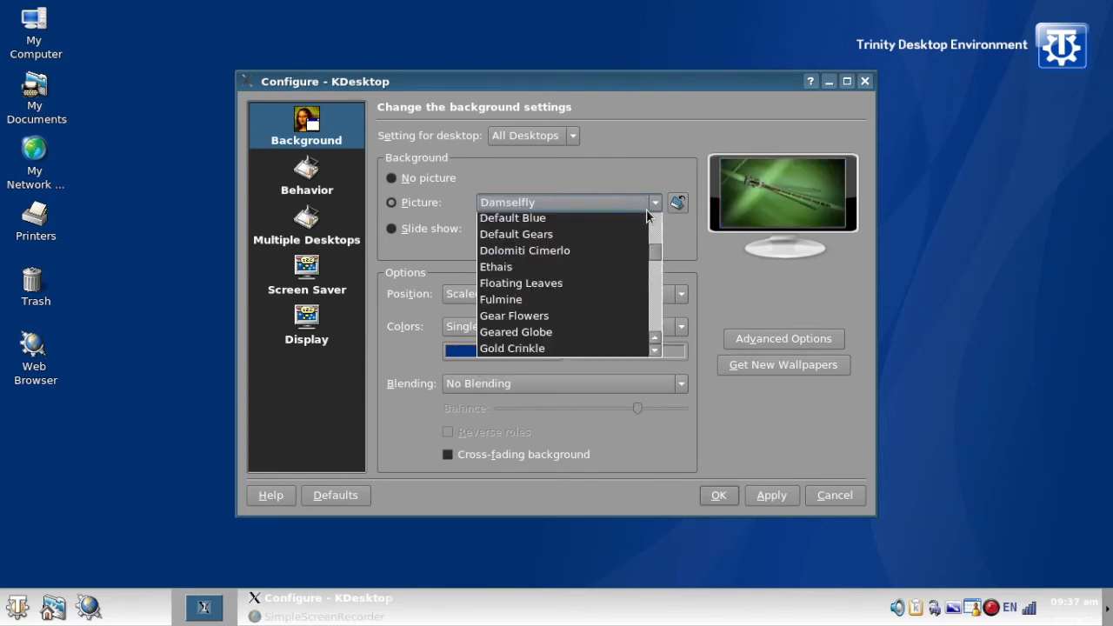
{"action": "scroll", "coordinate": [596, 270], "scroll_direction": "up", "scroll_amount": 10}
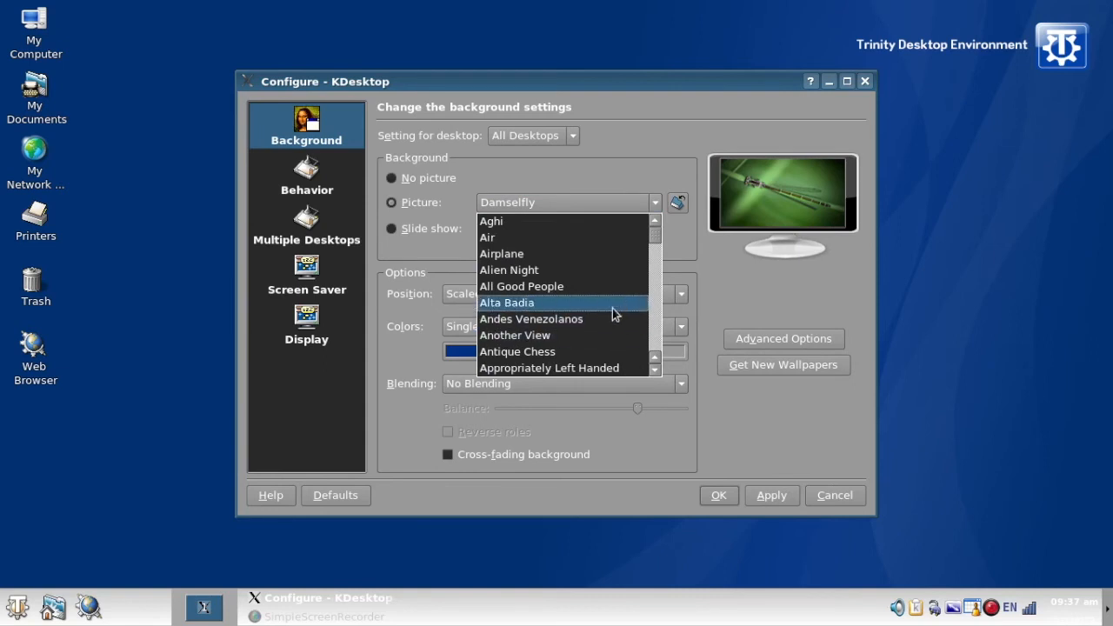
{"action": "left_click", "coordinate": [611, 303]}
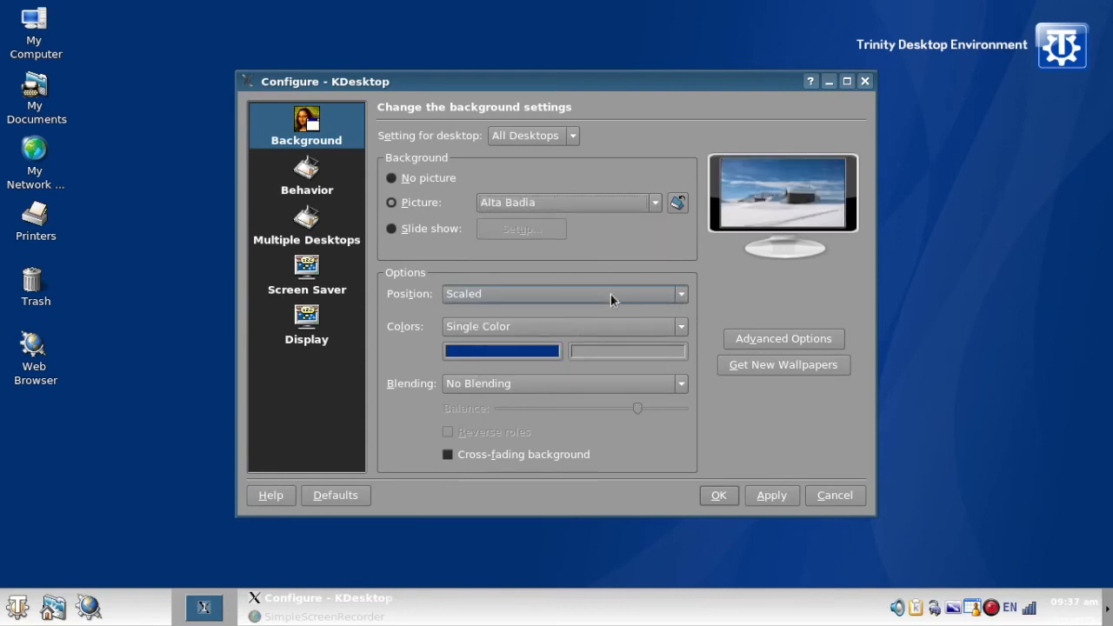
{"action": "key", "text": "Down"}
{"action": "key", "text": "Down"}
{"action": "key", "text": "Down"}
{"action": "key", "text": "Up"}
{"action": "key", "text": "Down"}
{"action": "key", "text": "Down"}
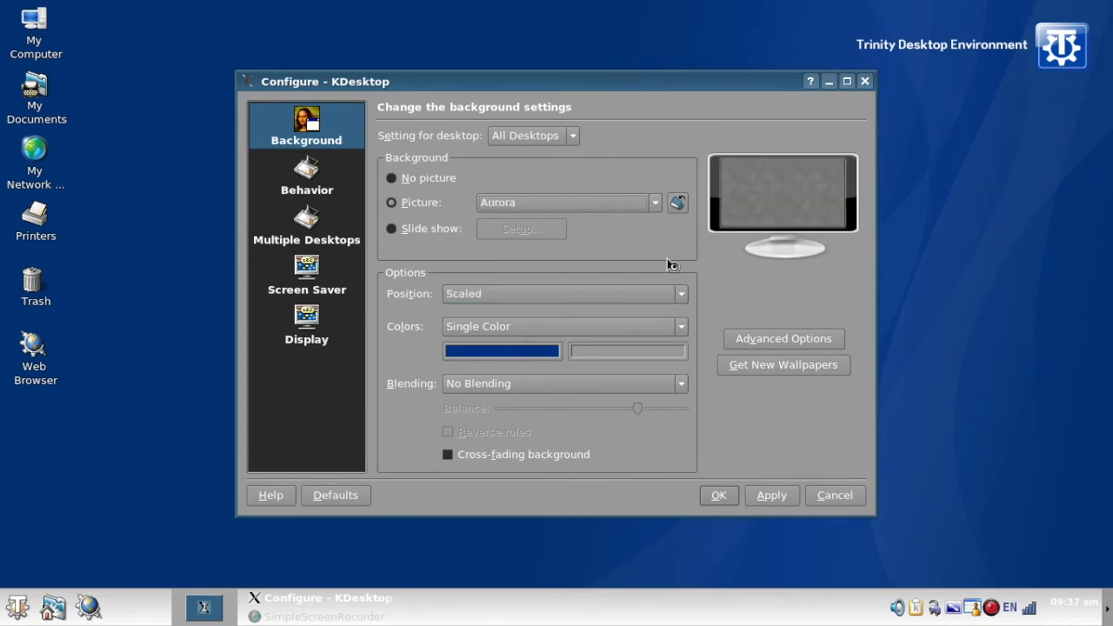
{"action": "key", "text": "Down"}
{"action": "key", "text": "Down"}
{"action": "key", "text": "Down"}
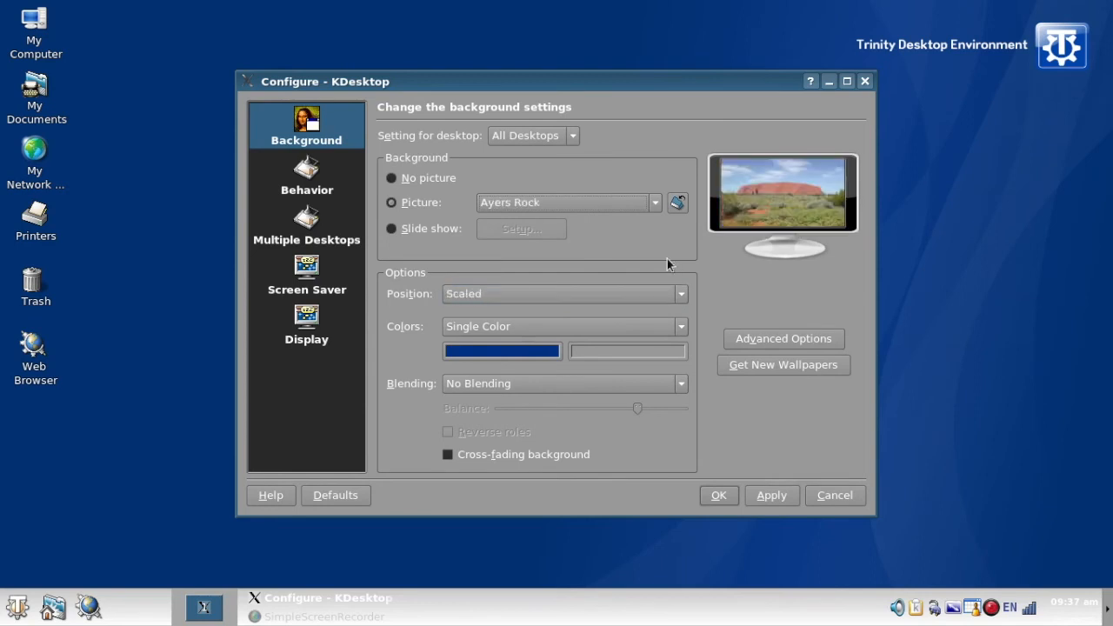
{"action": "key", "text": "Down"}
{"action": "key", "text": "Down"}
{"action": "key", "text": "Down"}
{"action": "key", "text": "Down"}
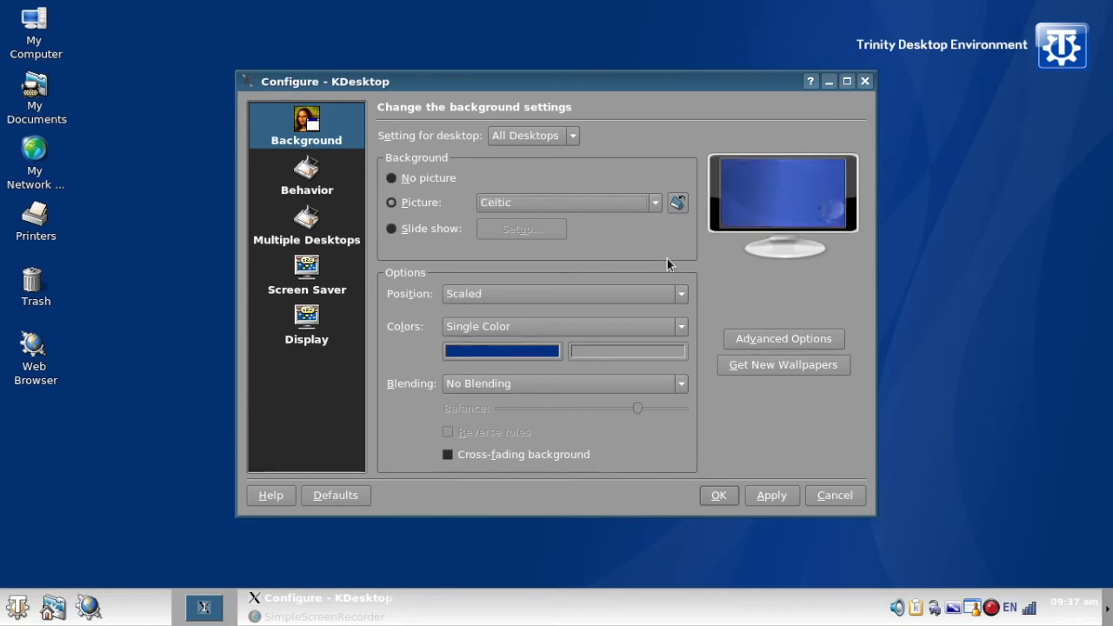
{"action": "key", "text": "Down"}
{"action": "key", "text": "Down"}
{"action": "key", "text": "Down"}
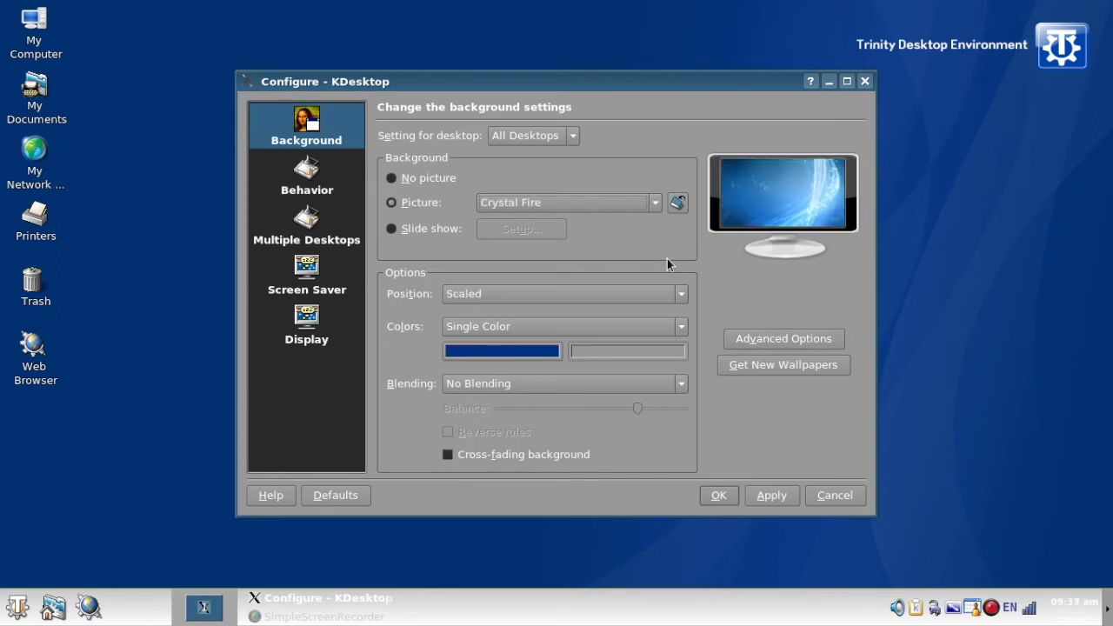
{"action": "key", "text": "Down"}
{"action": "key", "text": "Down"}
{"action": "key", "text": "Down"}
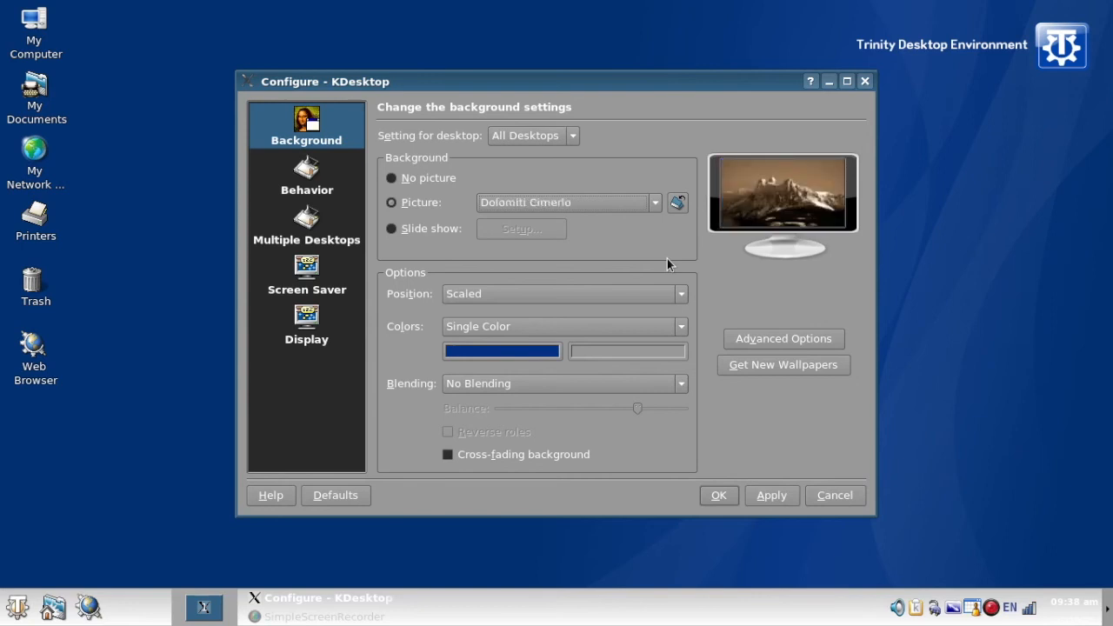
- Set the single background color to a bright golden yellow and apply the background settings
{"action": "left_click", "coordinate": [523, 351]}
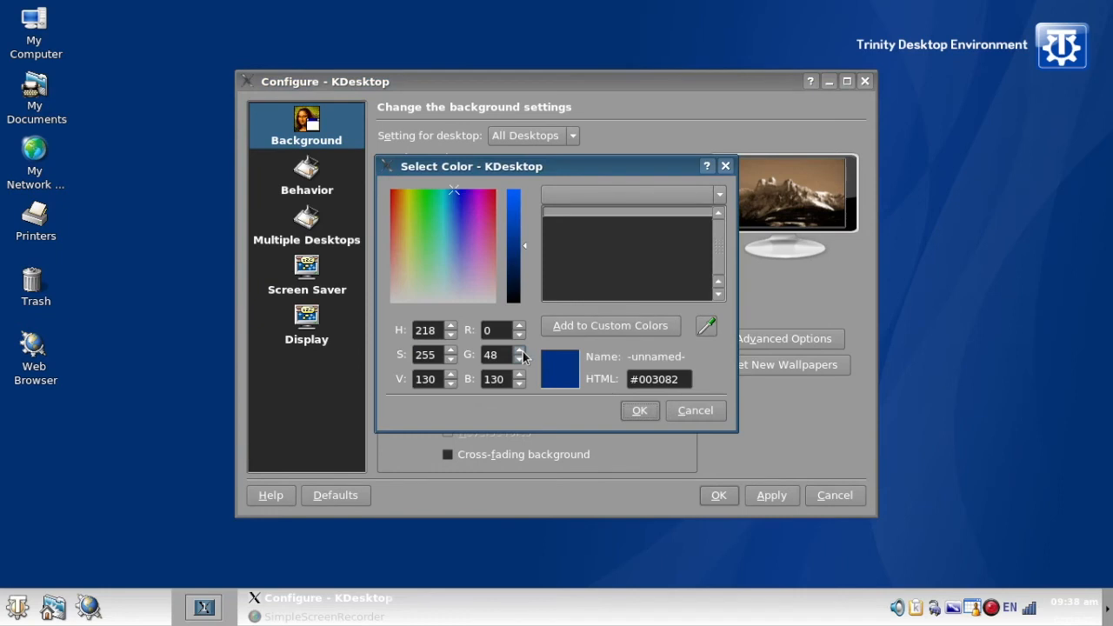
{"action": "left_click", "coordinate": [405, 213]}
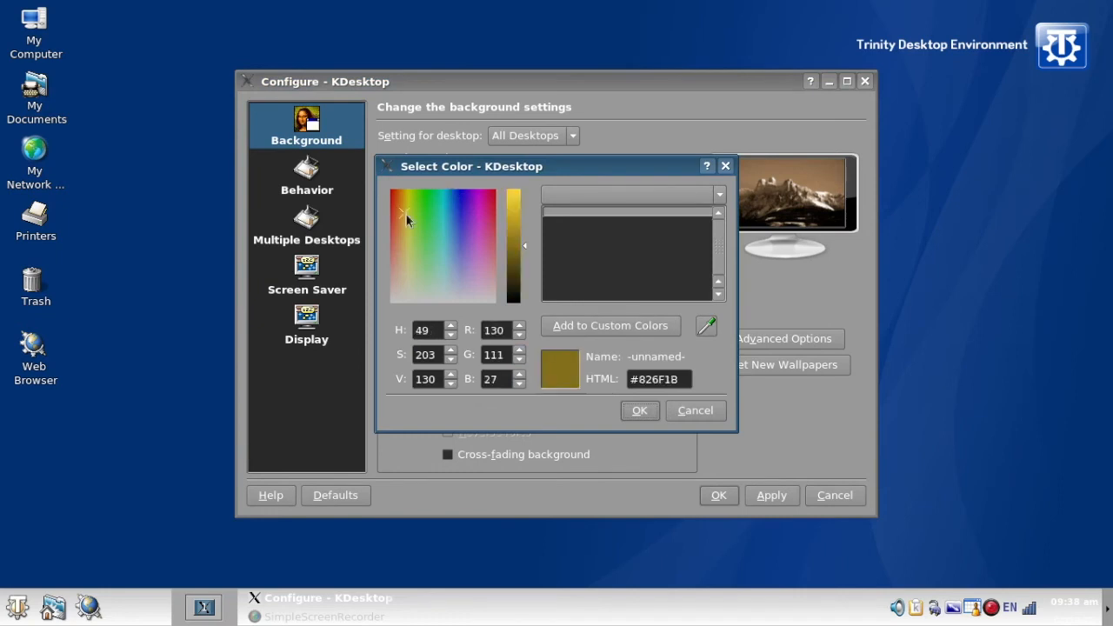
{"action": "left_click", "coordinate": [516, 196]}
{"action": "left_click", "coordinate": [645, 412]}
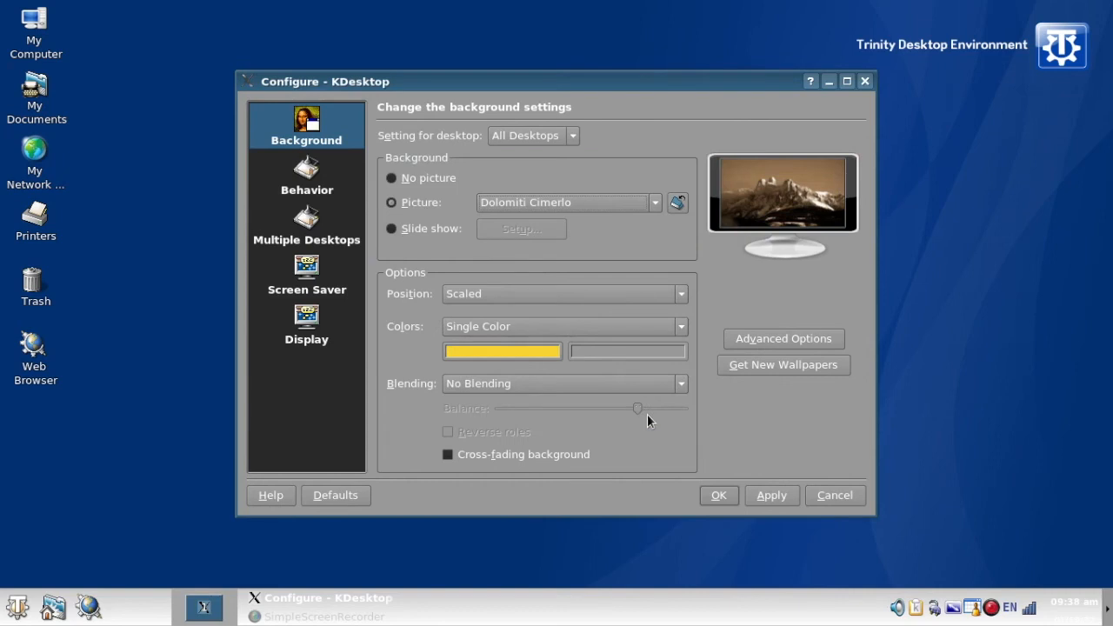
{"action": "left_click", "coordinate": [770, 497]}
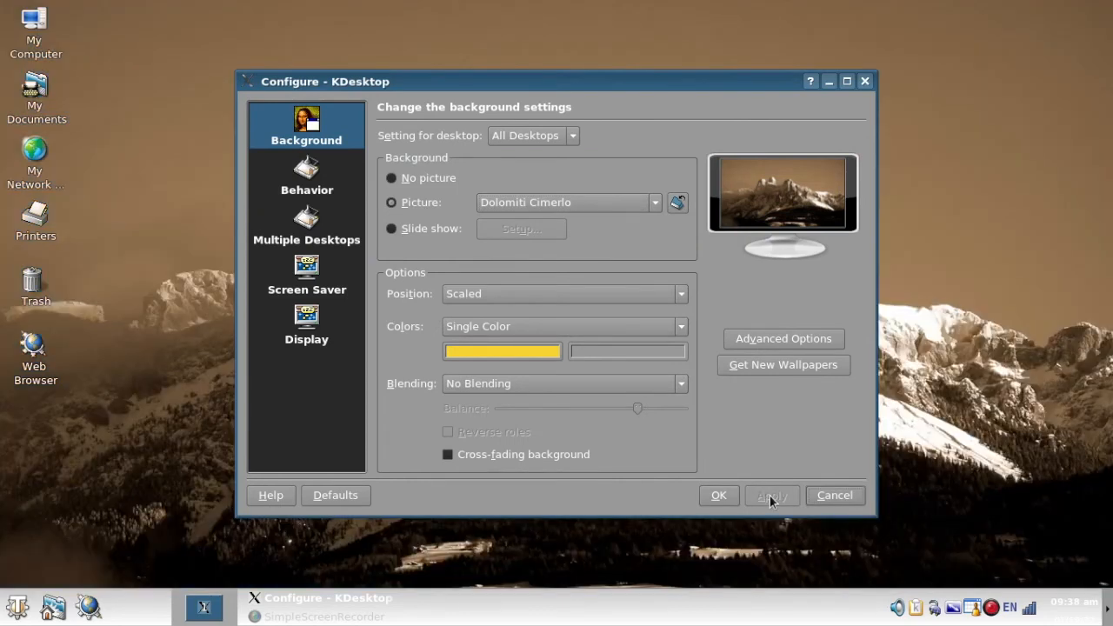
- View the desktop behavior settings, including file and device icons, and the display settings, and close the configuration
{"action": "left_click", "coordinate": [317, 172]}
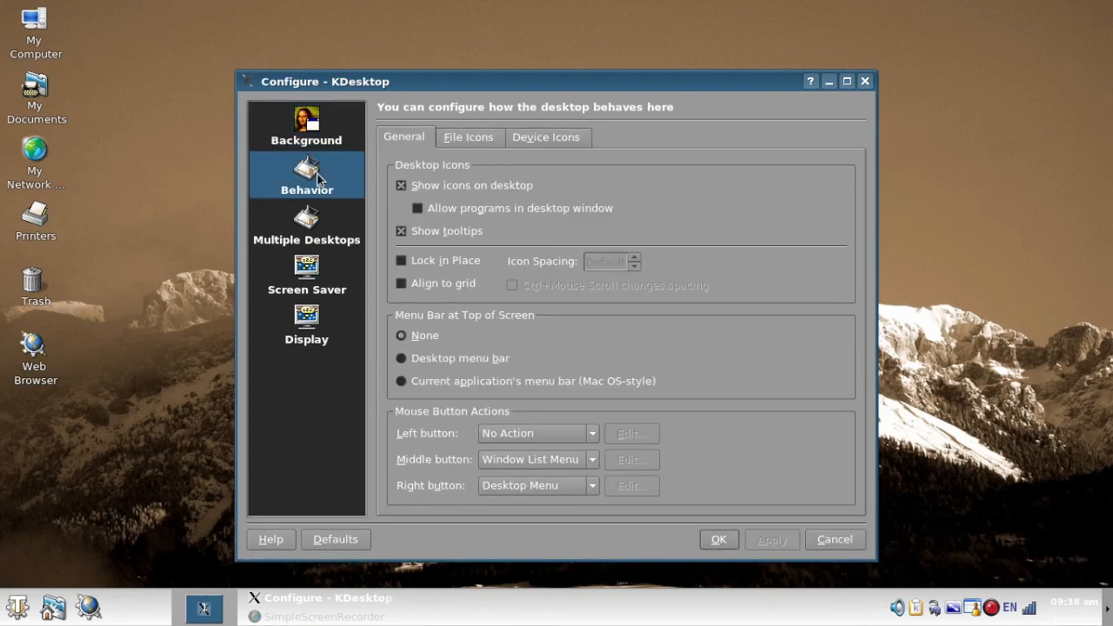
{"action": "left_click", "coordinate": [476, 140]}
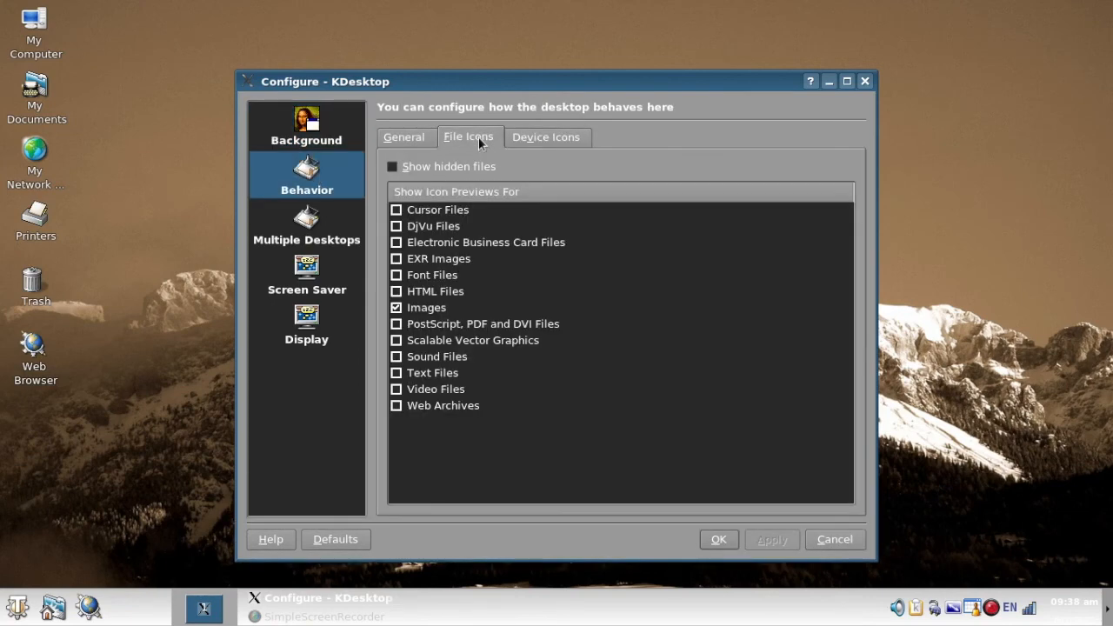
{"action": "left_click", "coordinate": [563, 144]}
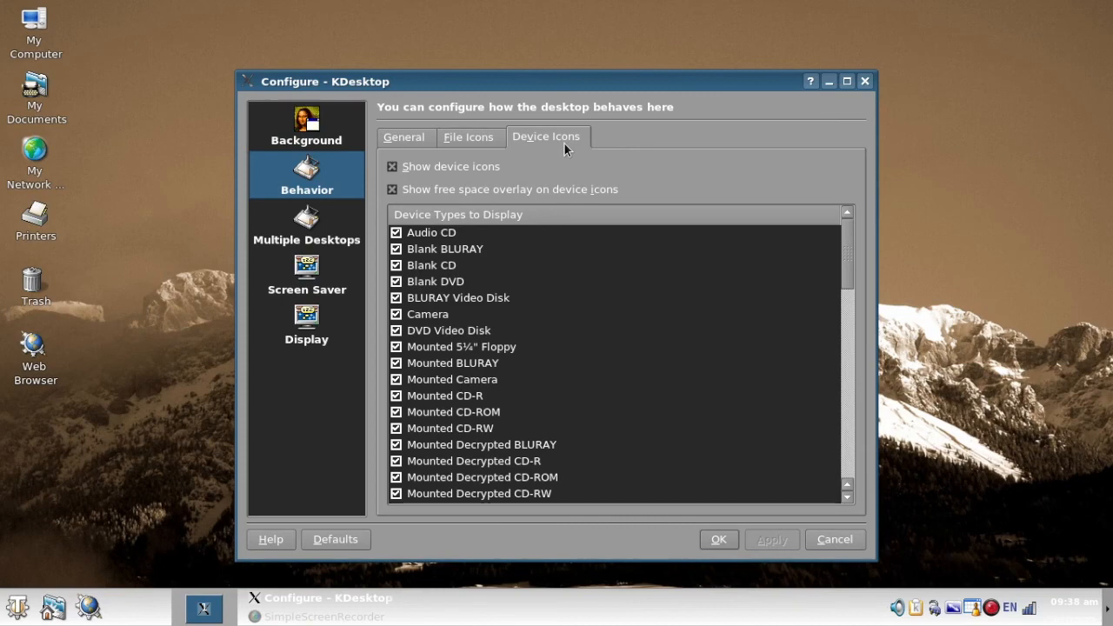
{"action": "left_click", "coordinate": [313, 333]}
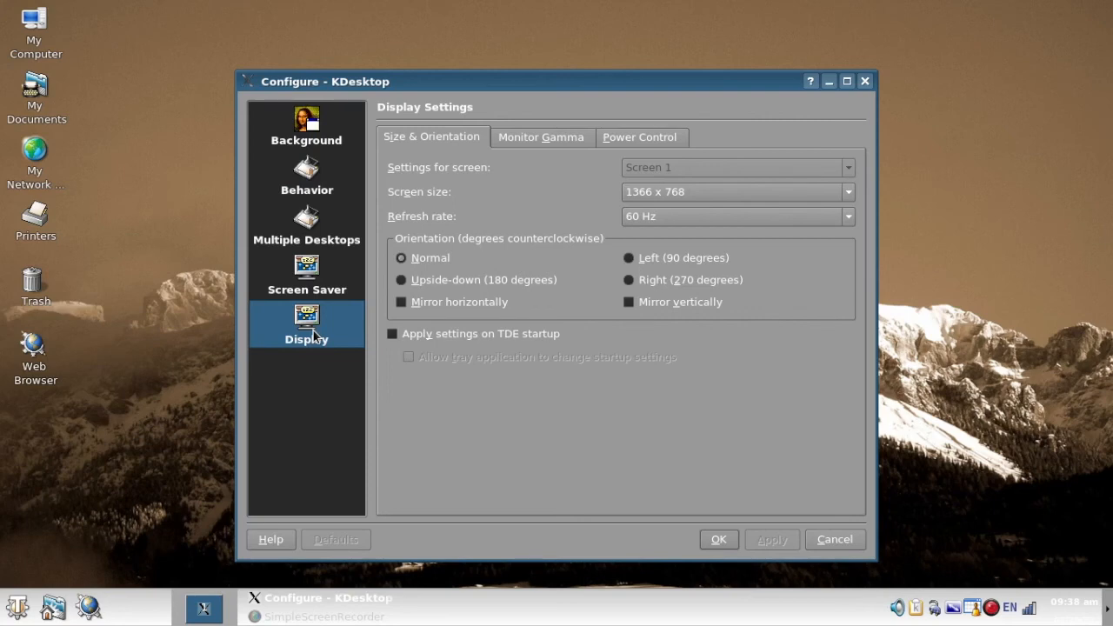
{"action": "left_click", "coordinate": [720, 539]}
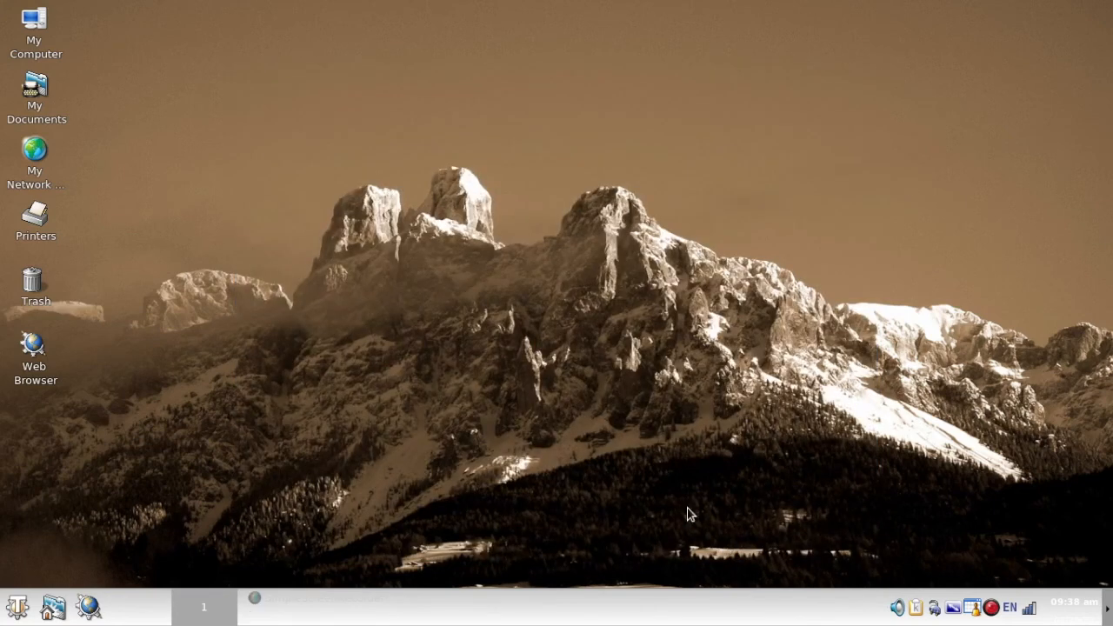
- Switch the TDE menu to the Kickoff style and look through its Computer, Leave and Applications sections
{"action": "right_click", "coordinate": [31, 615]}
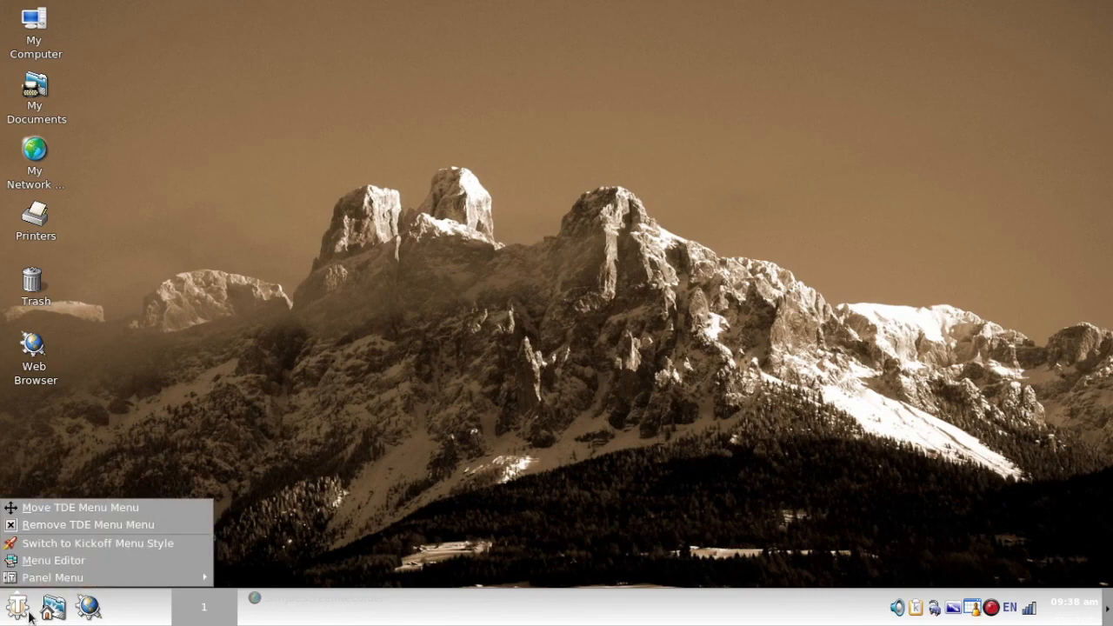
{"action": "left_click", "coordinate": [95, 545]}
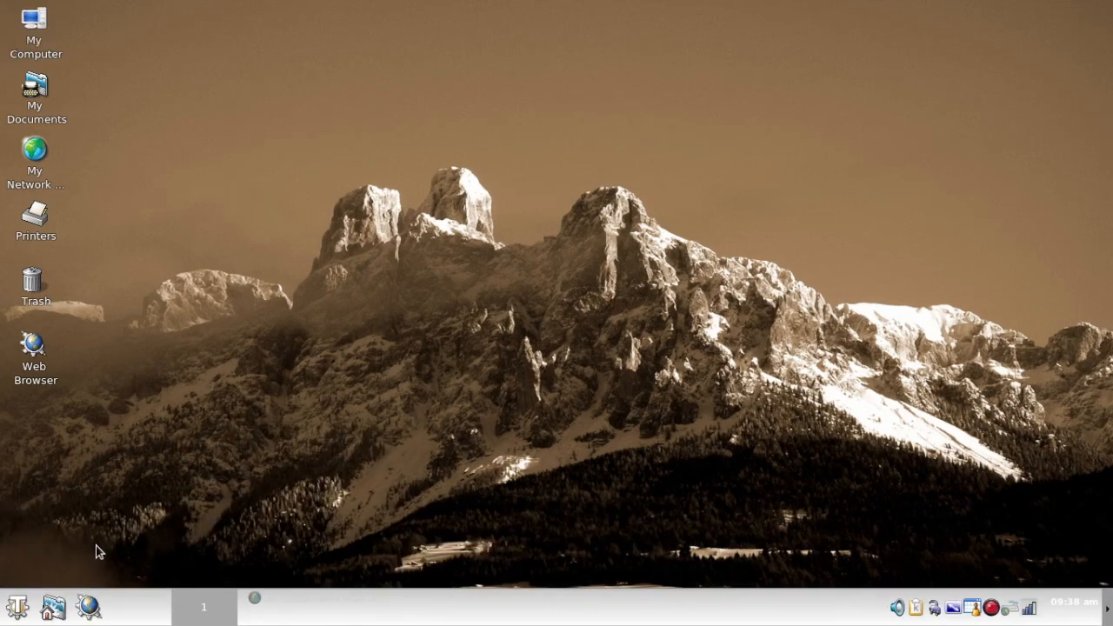
{"action": "left_click", "coordinate": [18, 608]}
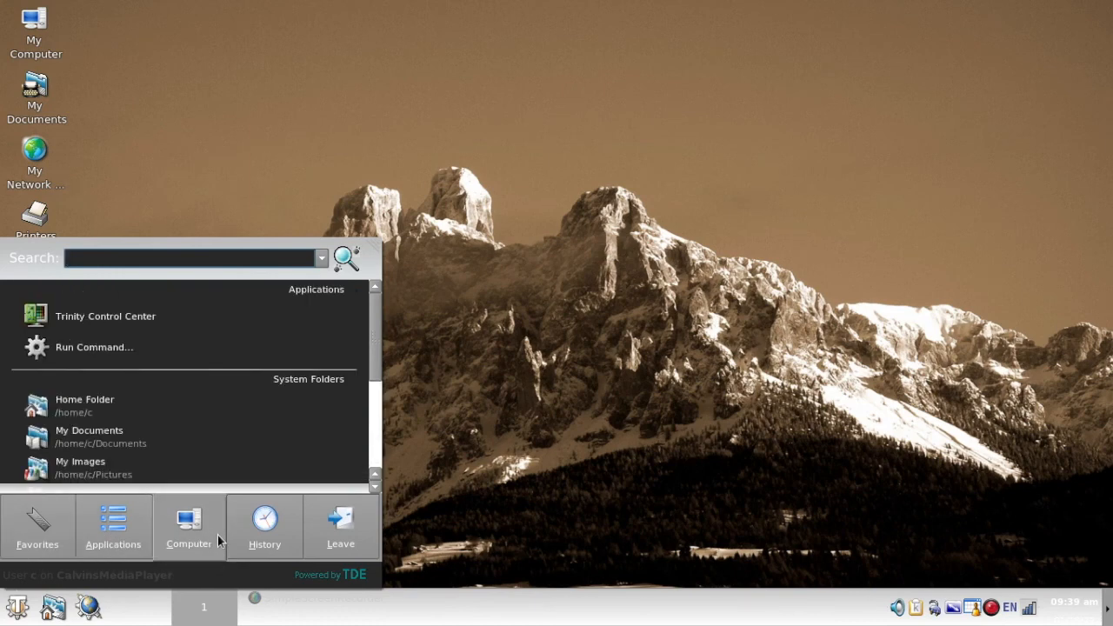
{"action": "mouse_move", "coordinate": [320, 521]}
{"action": "mouse_move", "coordinate": [266, 531]}
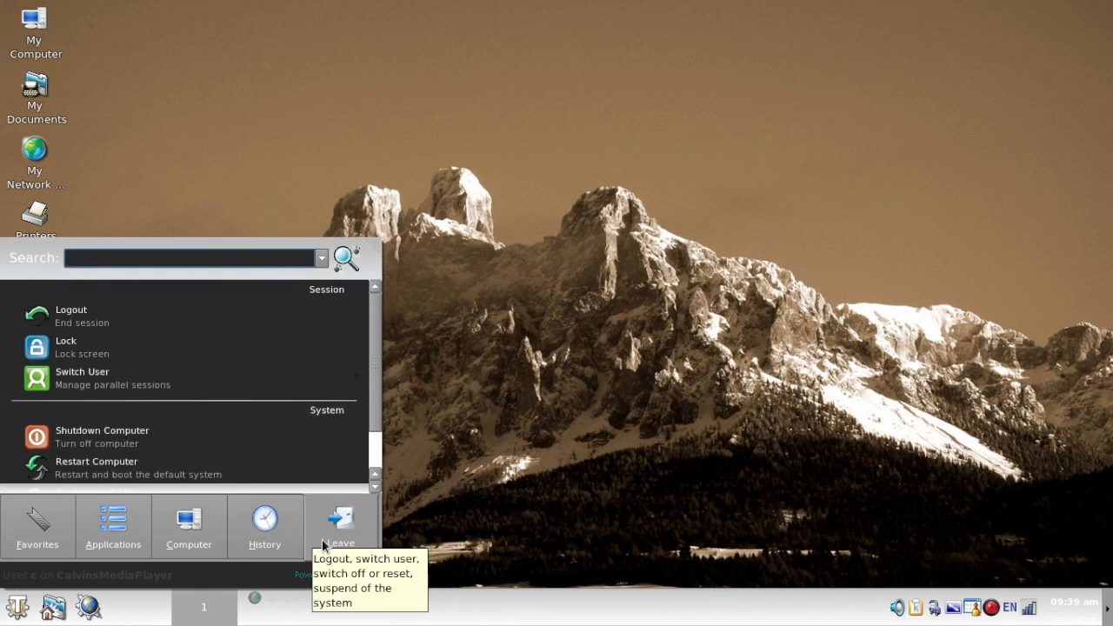
{"action": "mouse_move", "coordinate": [113, 539]}
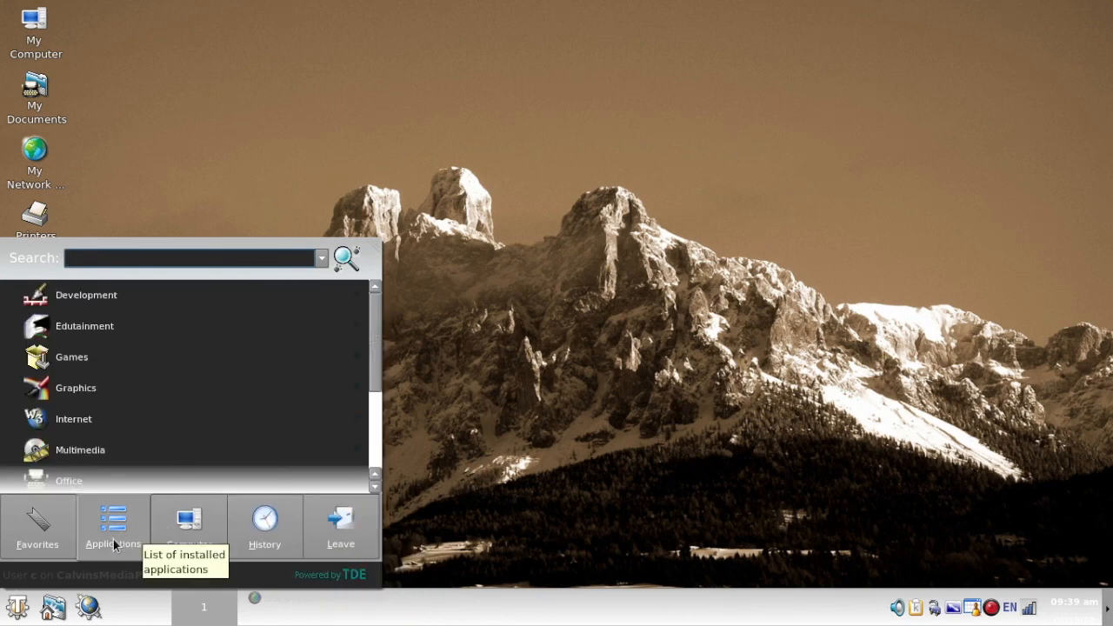
{"action": "mouse_move", "coordinate": [66, 528]}
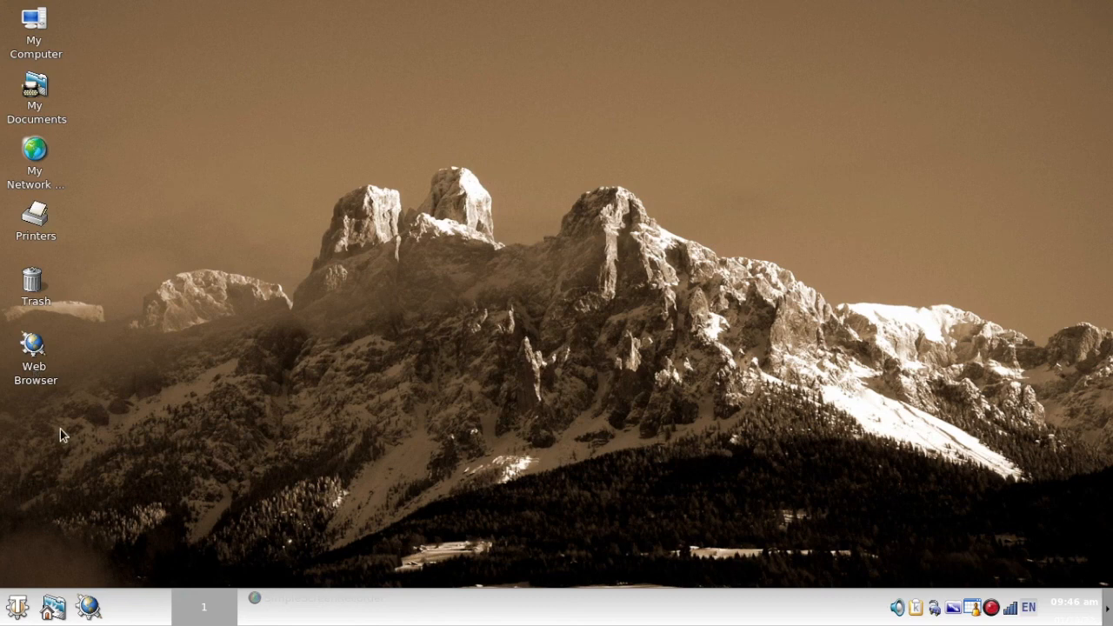
- Remove the Konqueror button from the panel and add Firefox ESR to the main panel
{"action": "right_click", "coordinate": [83, 613]}
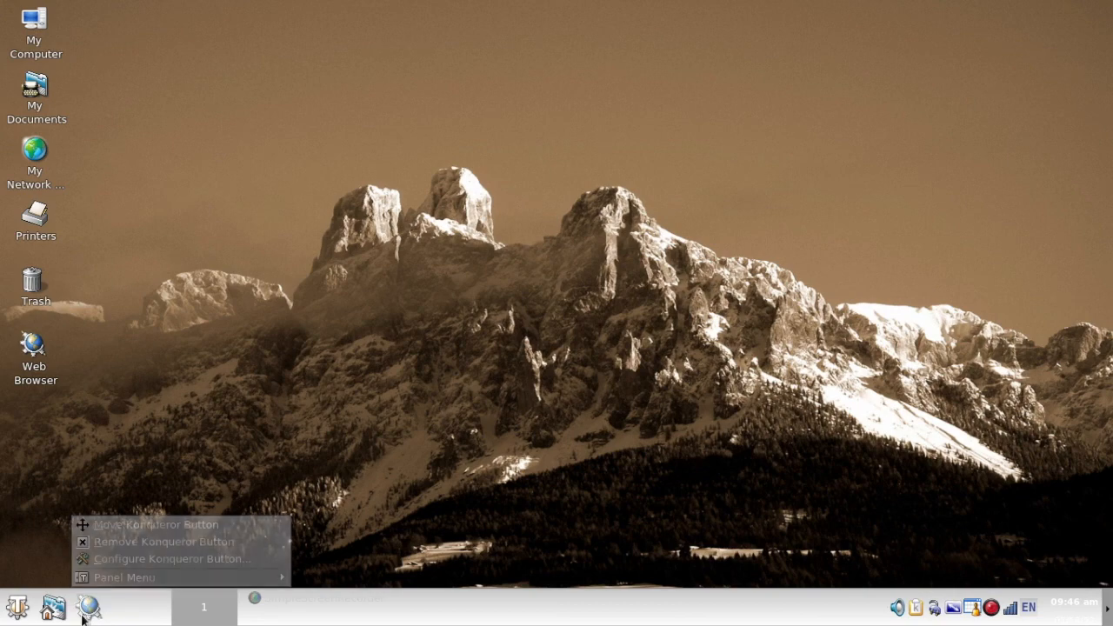
{"action": "left_click", "coordinate": [143, 542]}
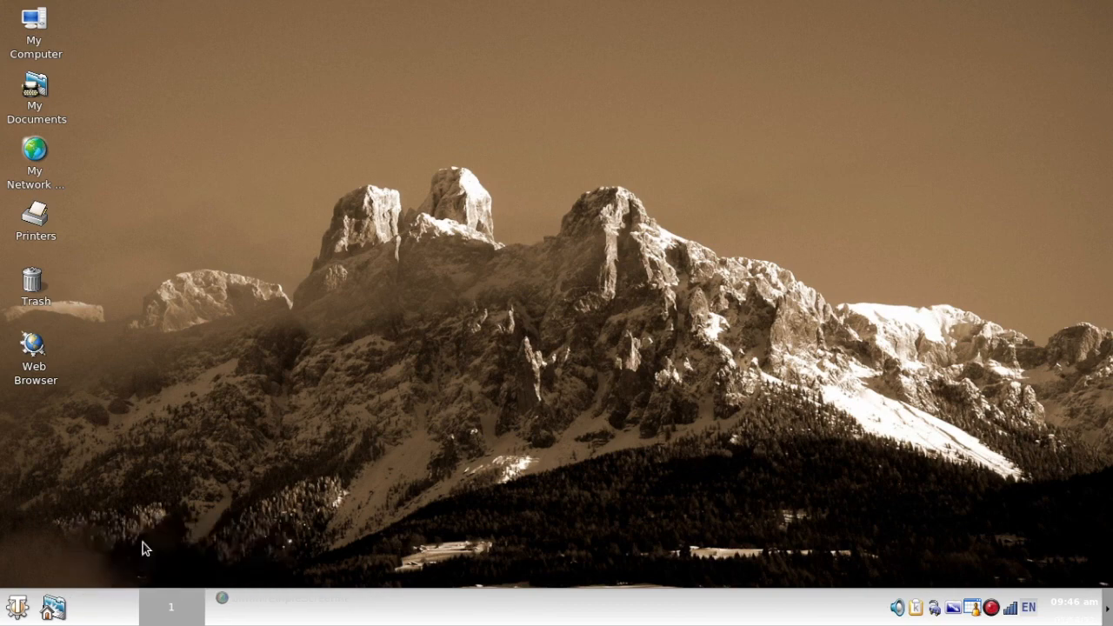
{"action": "left_click", "coordinate": [16, 605]}
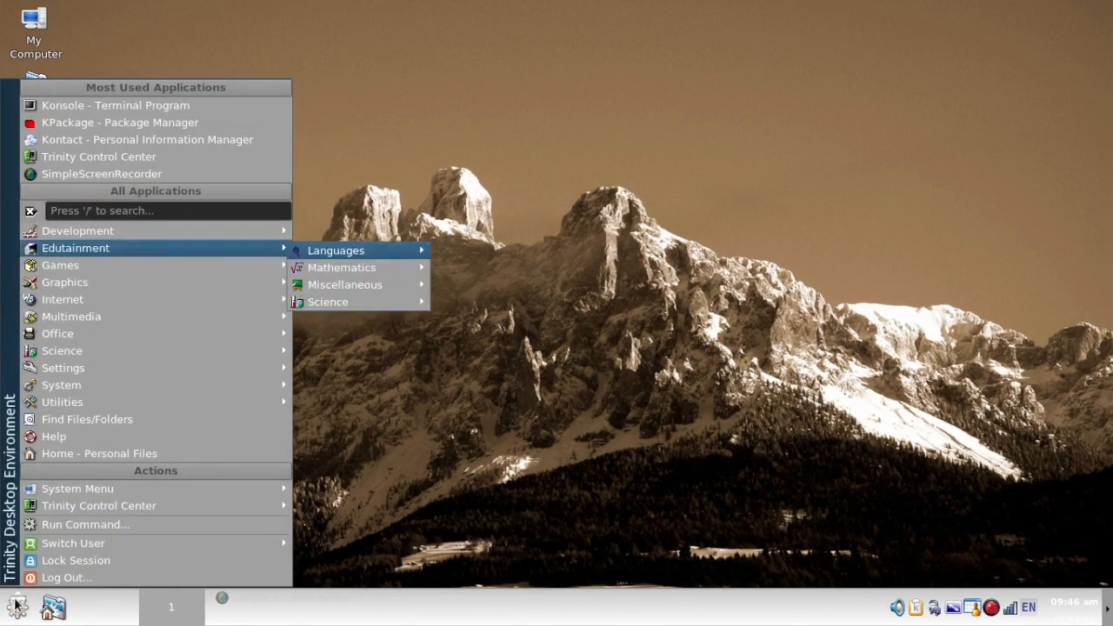
{"action": "mouse_move", "coordinate": [107, 256]}
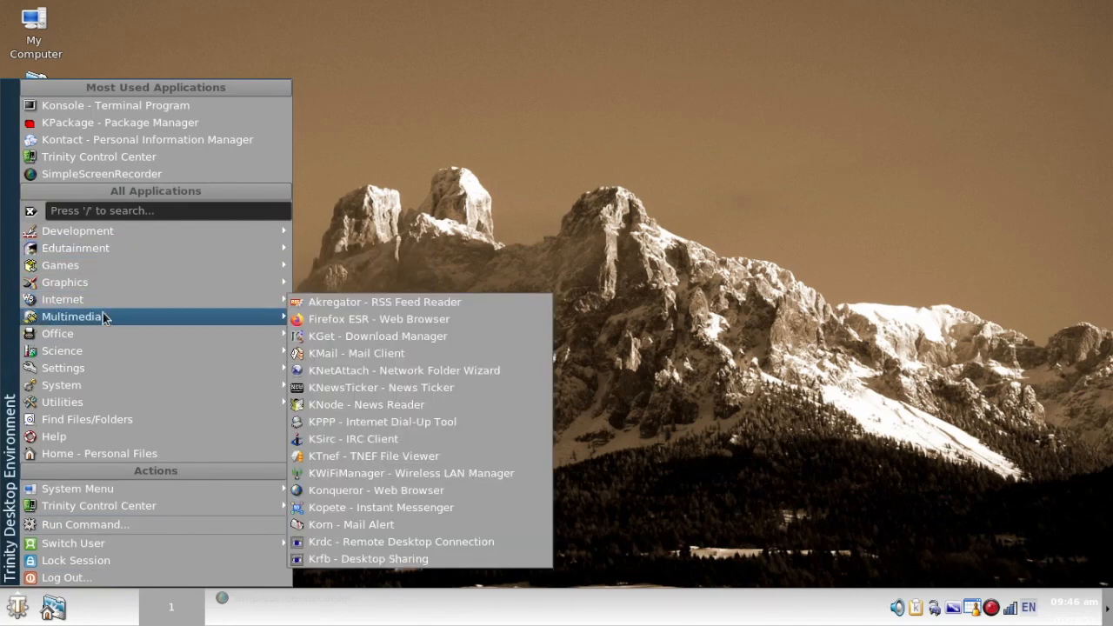
{"action": "mouse_move", "coordinate": [103, 300]}
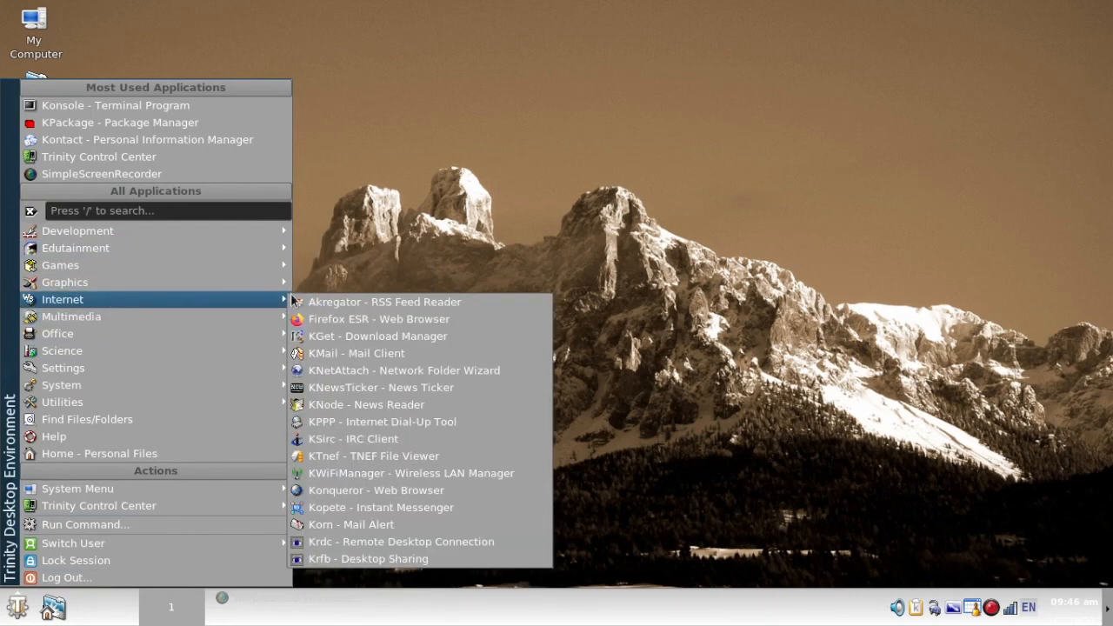
{"action": "right_click", "coordinate": [387, 321]}
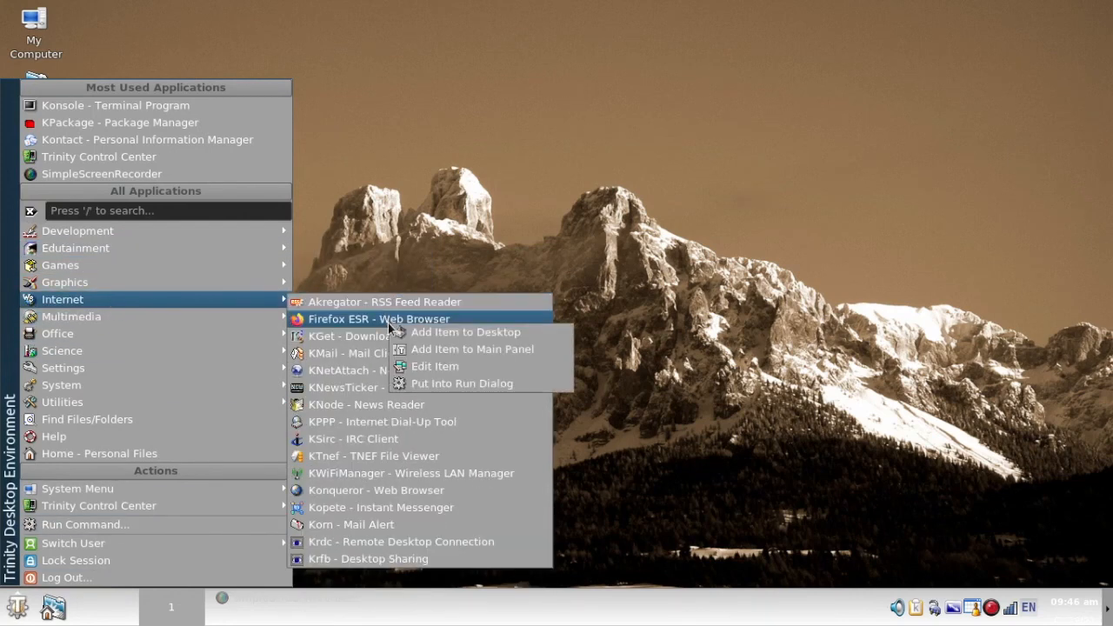
{"action": "left_click", "coordinate": [481, 349]}
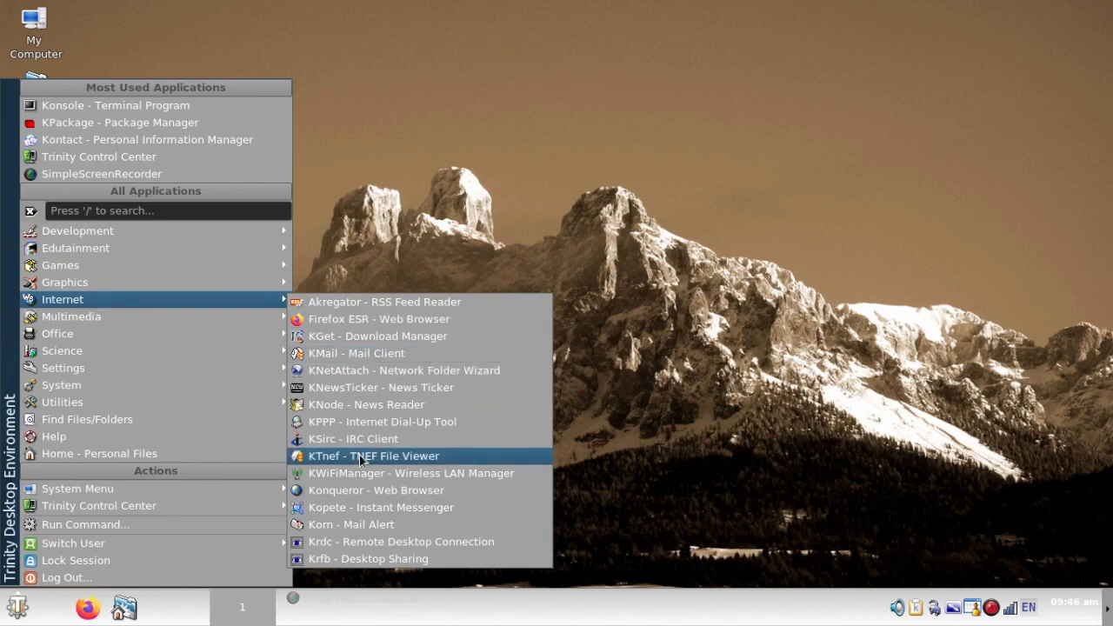
- Add LibreOffice Writer to the main panel and move the TDE menu button ahead of it
{"action": "mouse_move", "coordinate": [236, 336]}
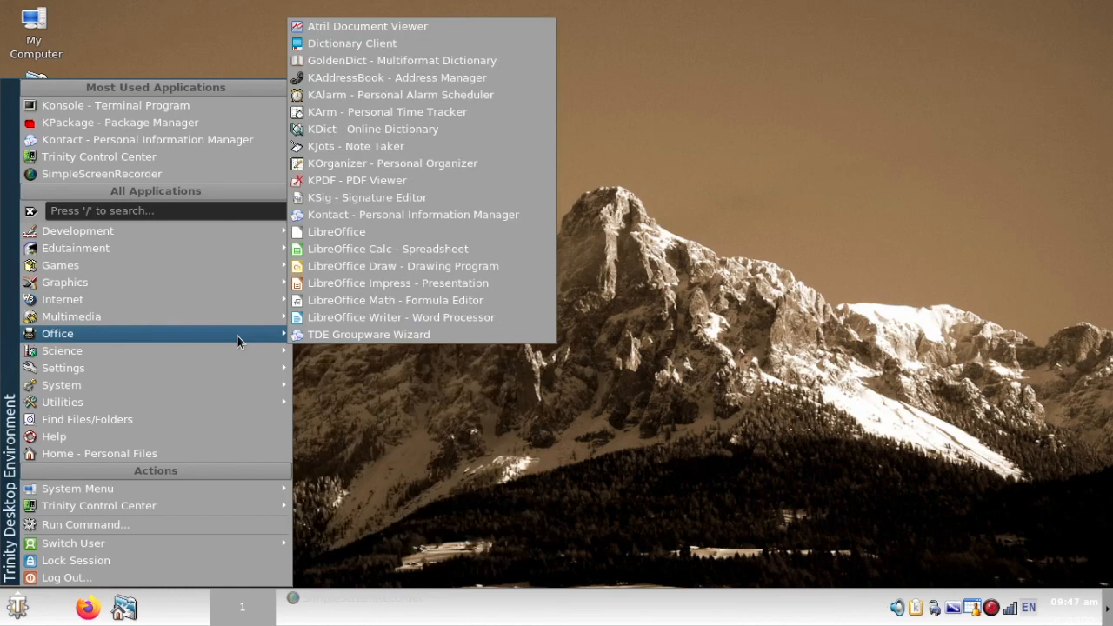
{"action": "right_click", "coordinate": [391, 323]}
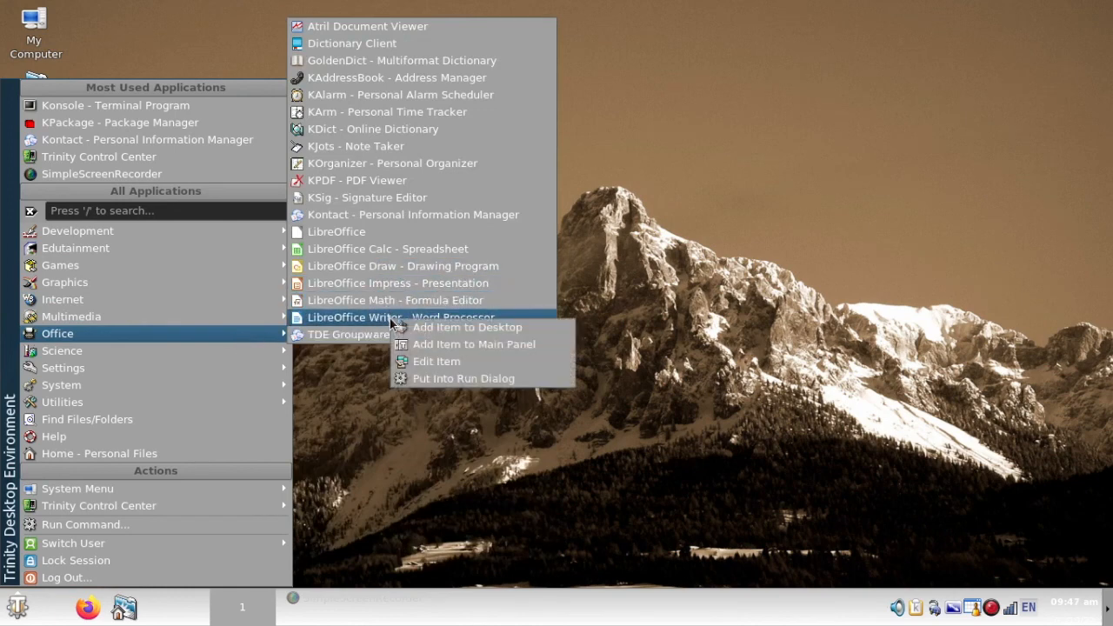
{"action": "left_click", "coordinate": [428, 344]}
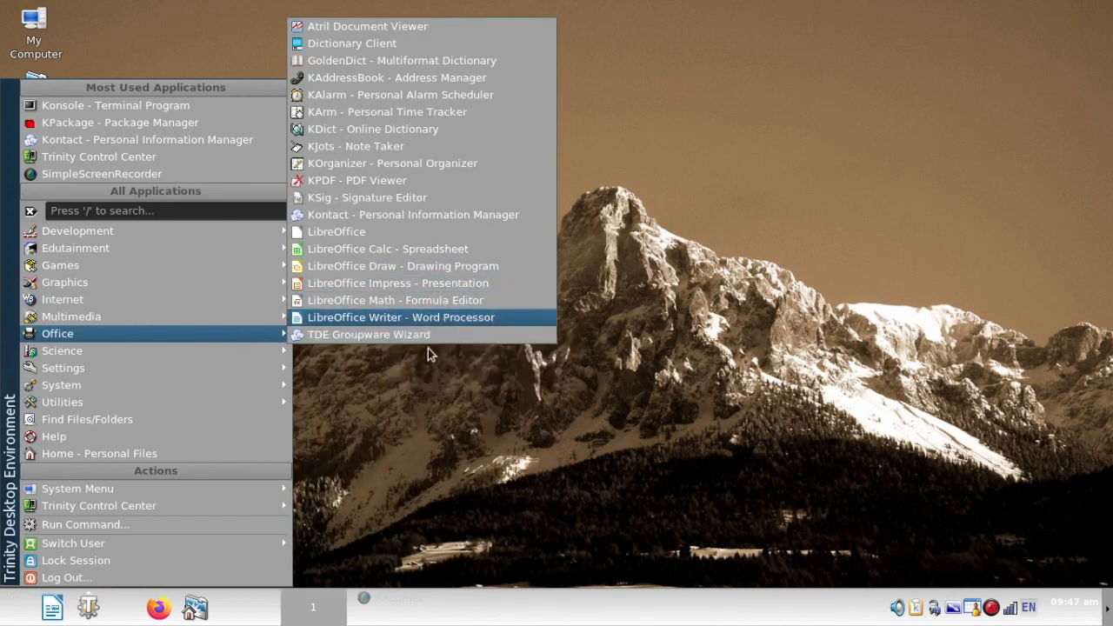
{"action": "left_click", "coordinate": [572, 493]}
{"action": "right_click", "coordinate": [90, 607]}
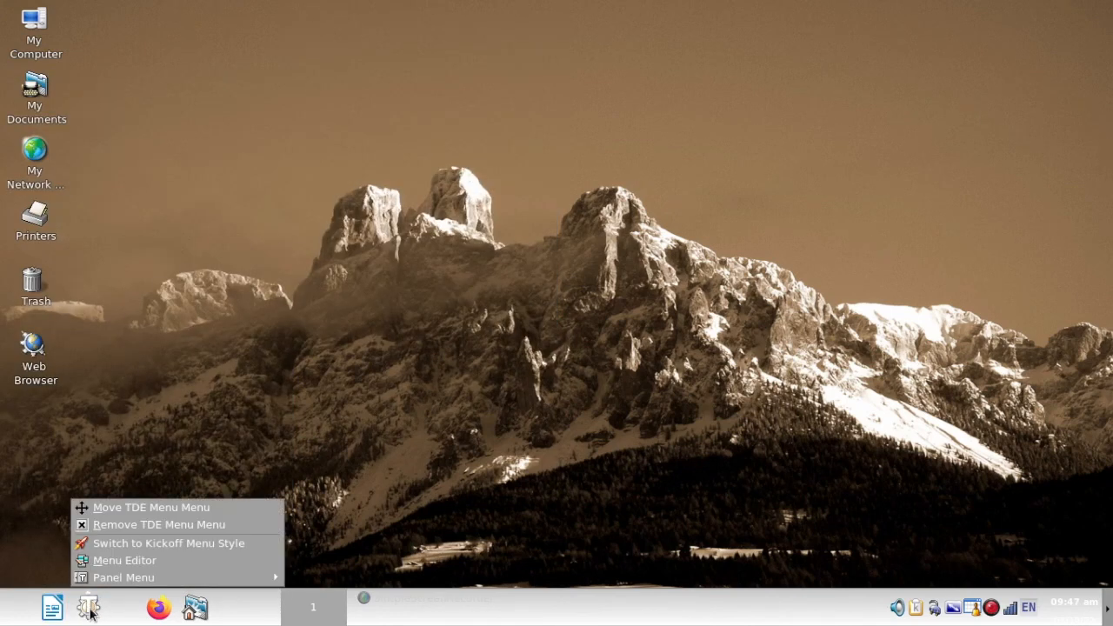
{"action": "left_click", "coordinate": [142, 507]}
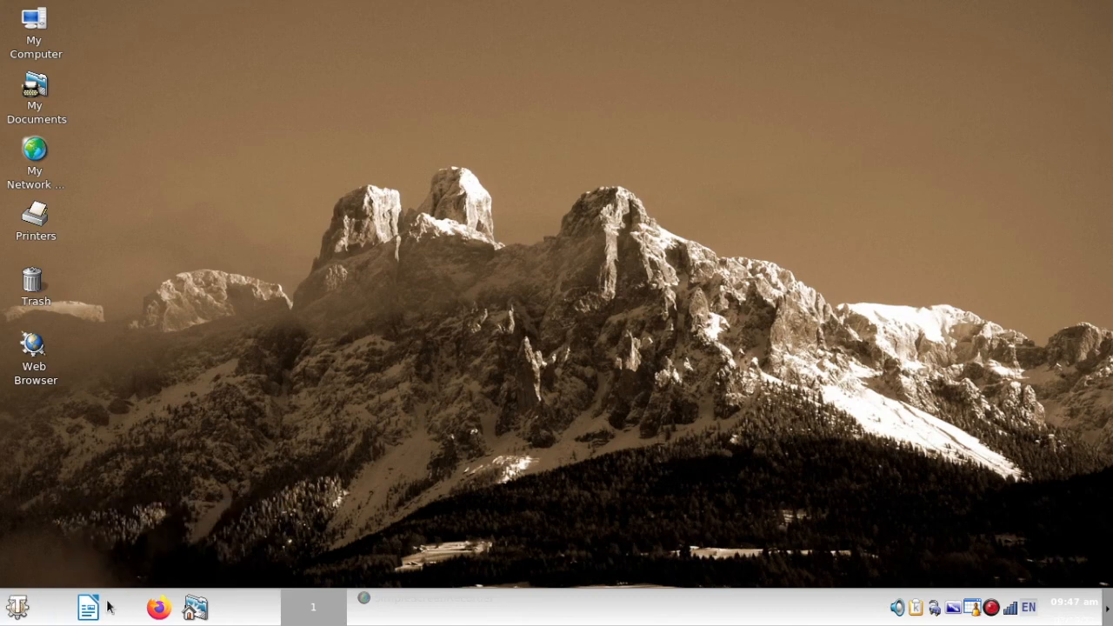
- Open the TDE Menu Editor, look over its application categories and close it
{"action": "right_click", "coordinate": [19, 613]}
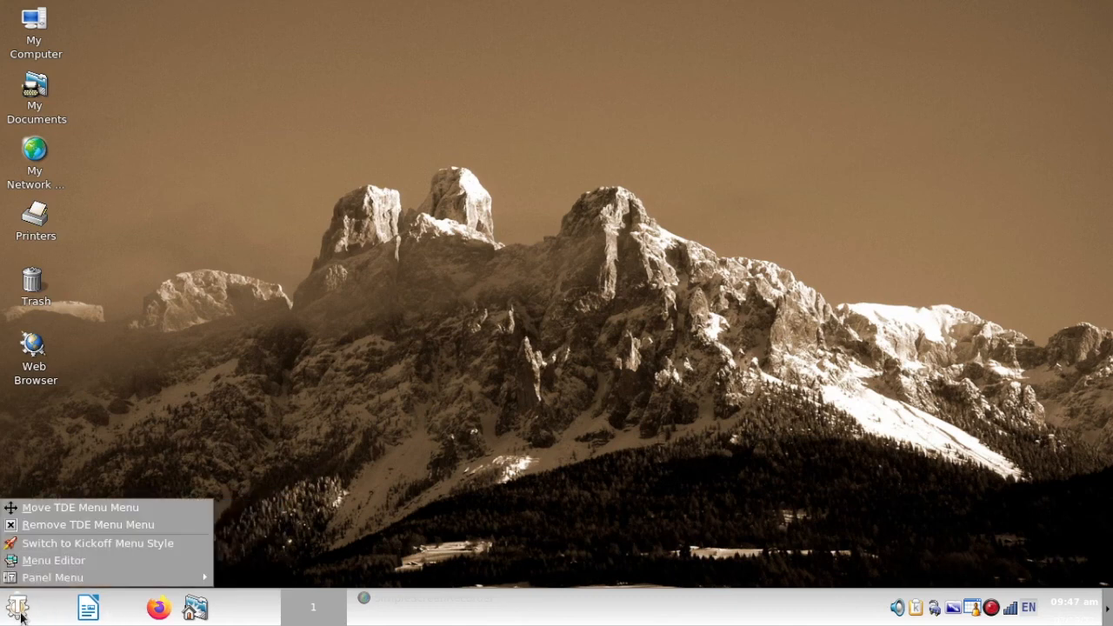
{"action": "mouse_move", "coordinate": [78, 575]}
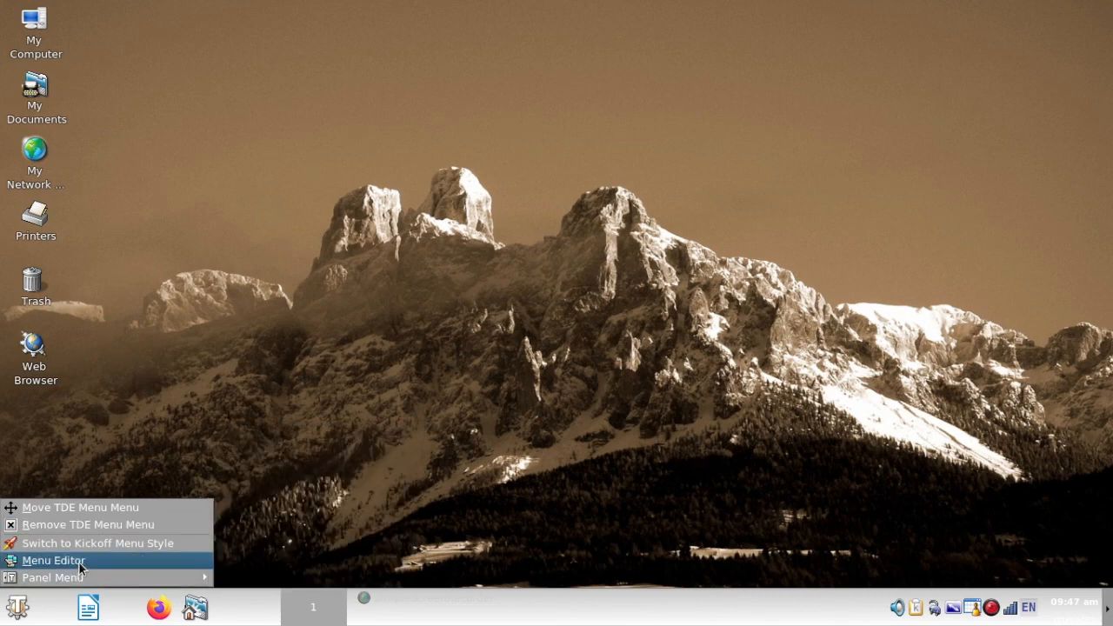
{"action": "left_click", "coordinate": [78, 563]}
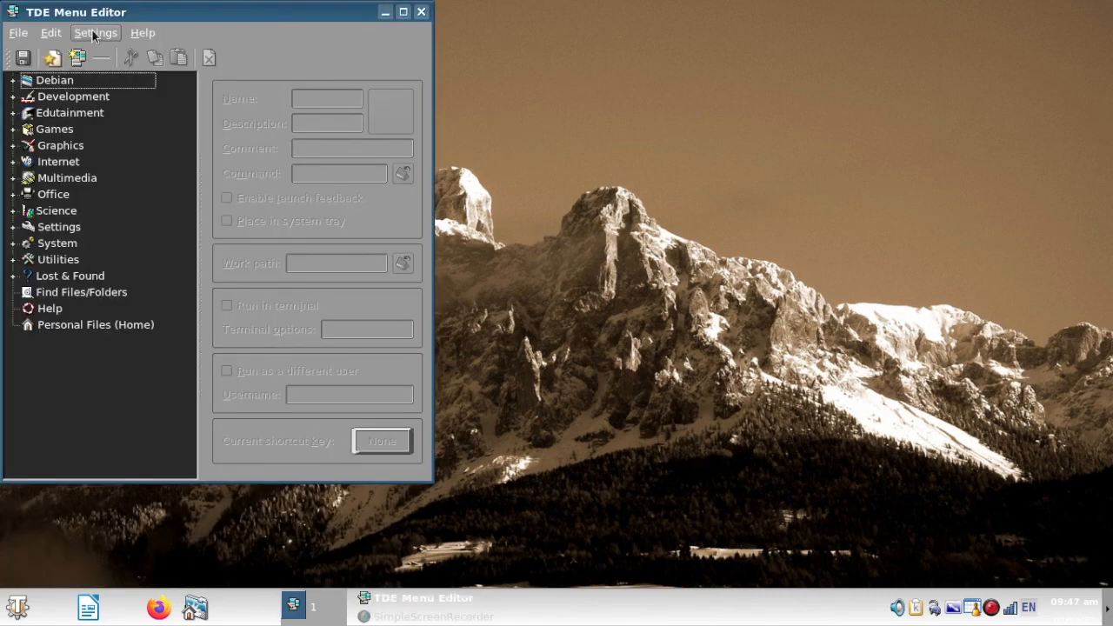
{"action": "left_click", "coordinate": [94, 36]}
{"action": "left_click", "coordinate": [94, 35]}
{"action": "left_click", "coordinate": [422, 12]}
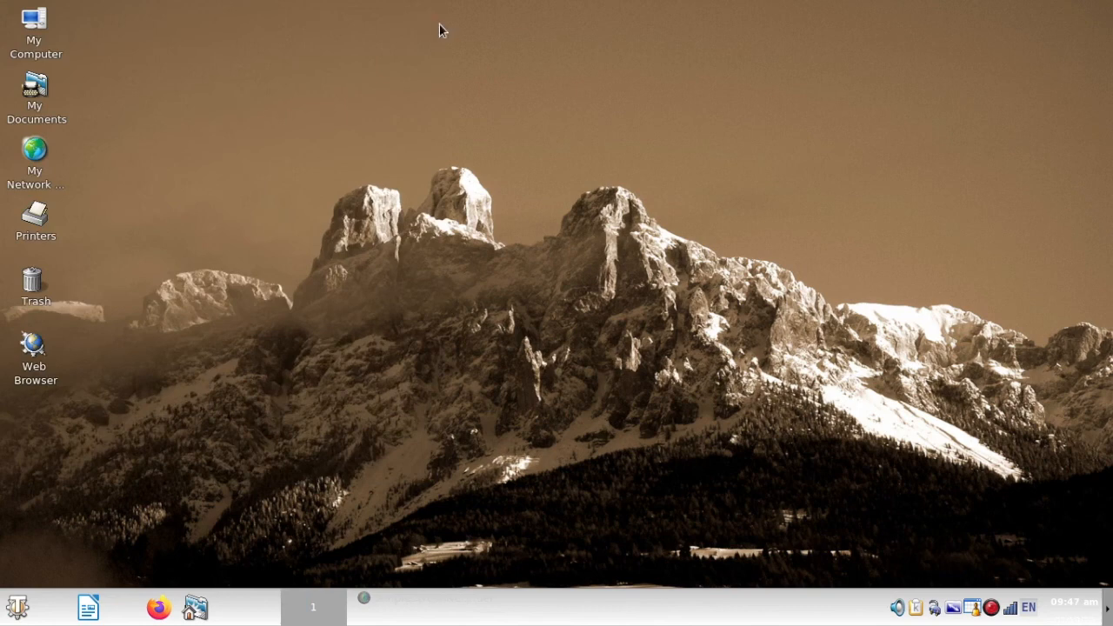
- Bring up the SimpleScreenRecorder window
{"action": "left_click", "coordinate": [995, 611]}
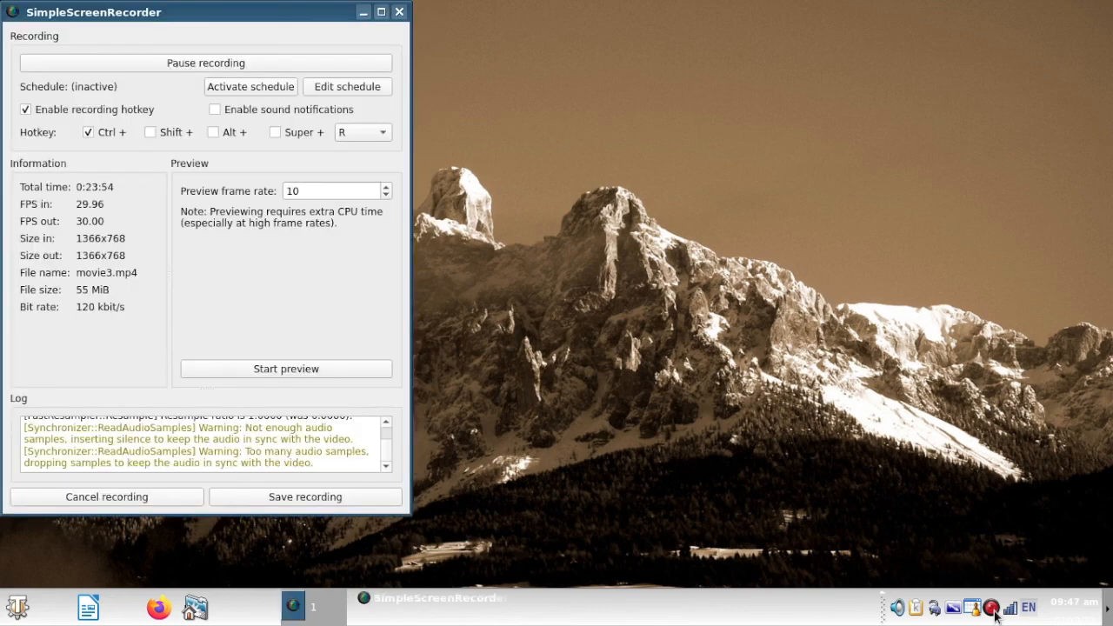